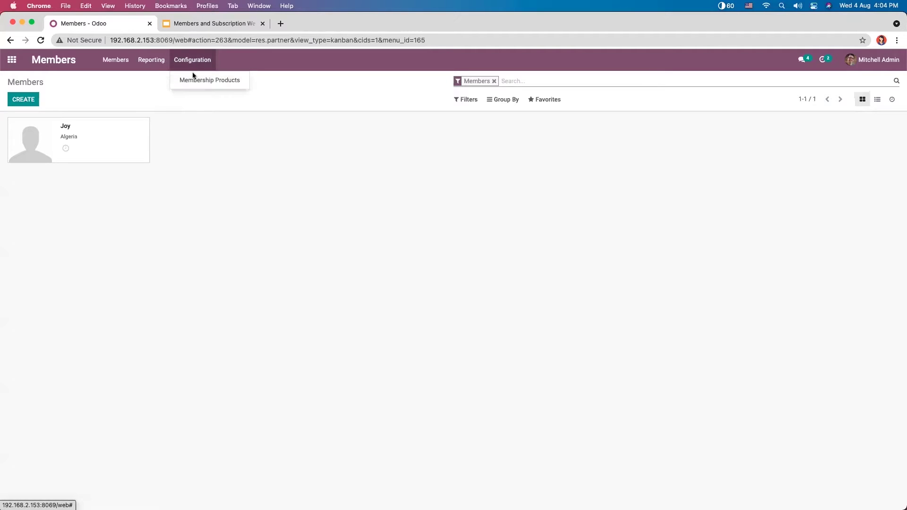
# Step: From Membership Products, create a new product named 'Preliminary Membership'
pyautogui.click(196, 81)
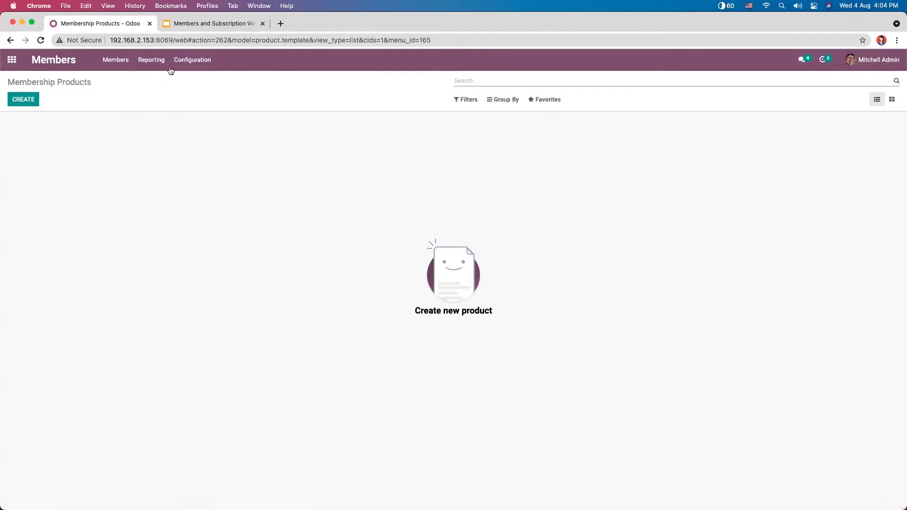
pyautogui.click(187, 60)
pyautogui.click(118, 110)
pyautogui.click(29, 99)
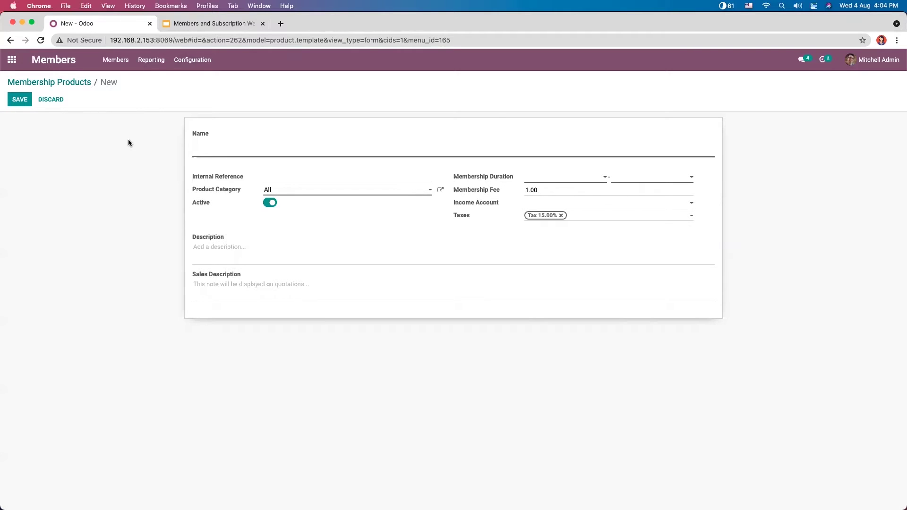
pyautogui.write('Preliminary ')
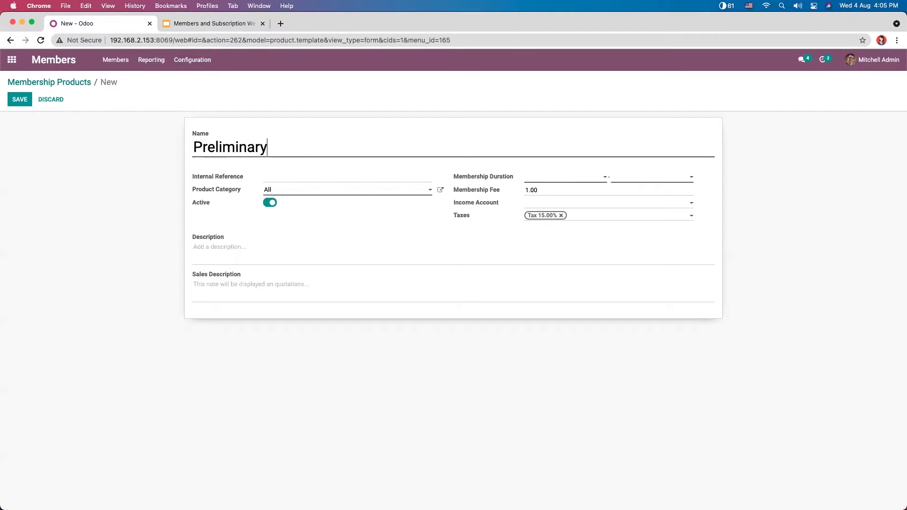
pyautogui.write('Membership')
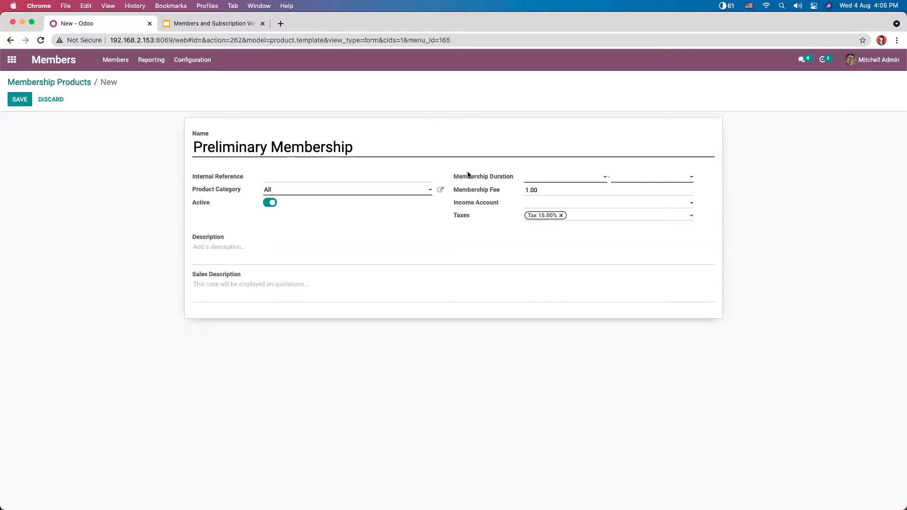
pyautogui.click(332, 176)
# Step: Set the membership duration from 08/04/2021 to 08/27/2021 and the membership fee to 100
pyautogui.click(552, 178)
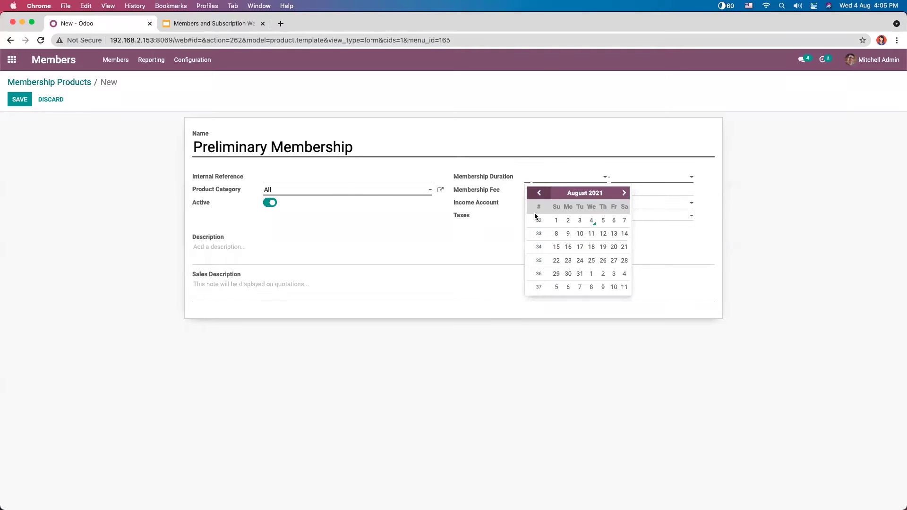
pyautogui.click(591, 220)
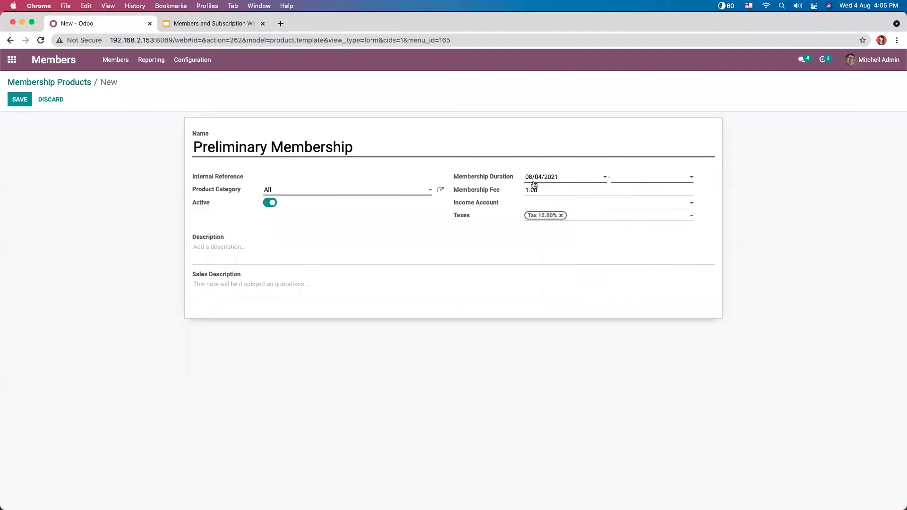
pyautogui.click(634, 177)
pyautogui.click(700, 261)
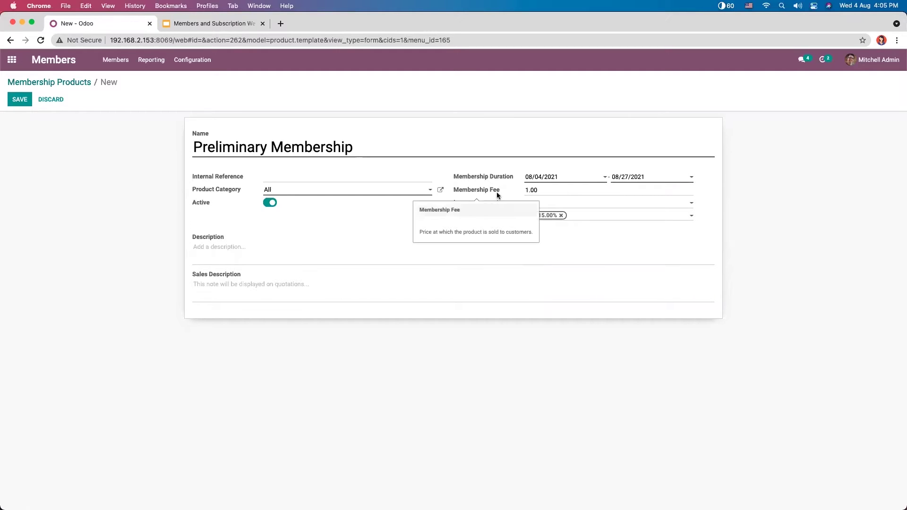
pyautogui.doubleClick(526, 189)
pyautogui.write('100')
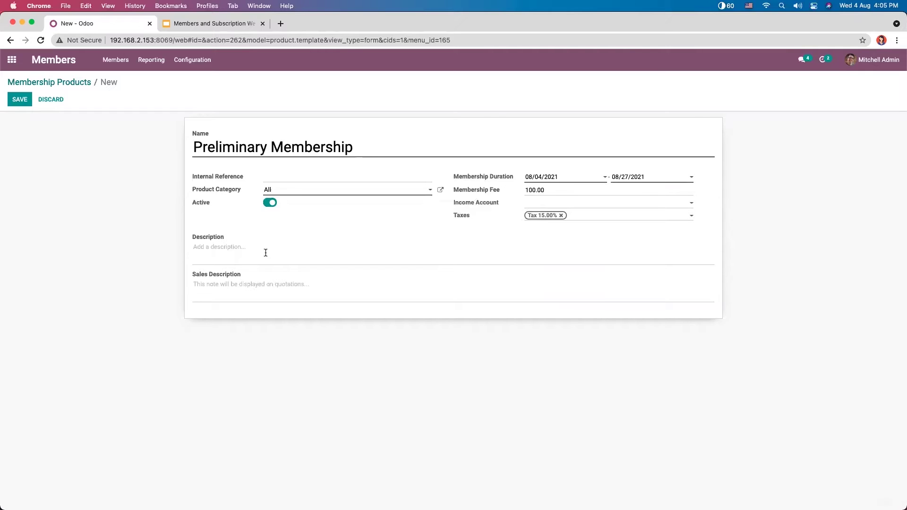
# Step: Enter the sales description 'This is a Preliminary membership', save, and return to Membership Products
pyautogui.click(247, 281)
pyautogui.write('This is a Prelimnary')
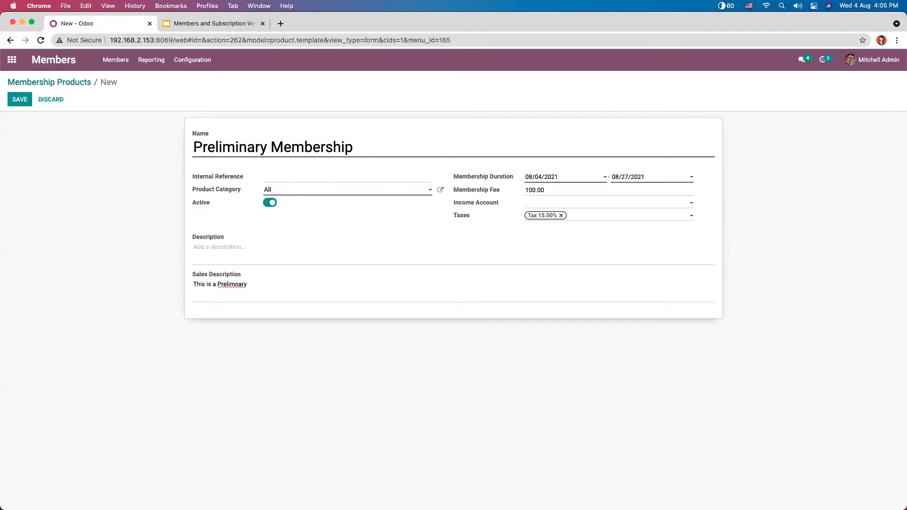
pyautogui.press('BackSpace')
pyautogui.press('BackSpace')
pyautogui.press('BackSpace')
pyautogui.write('nary membership')
pyautogui.click(20, 102)
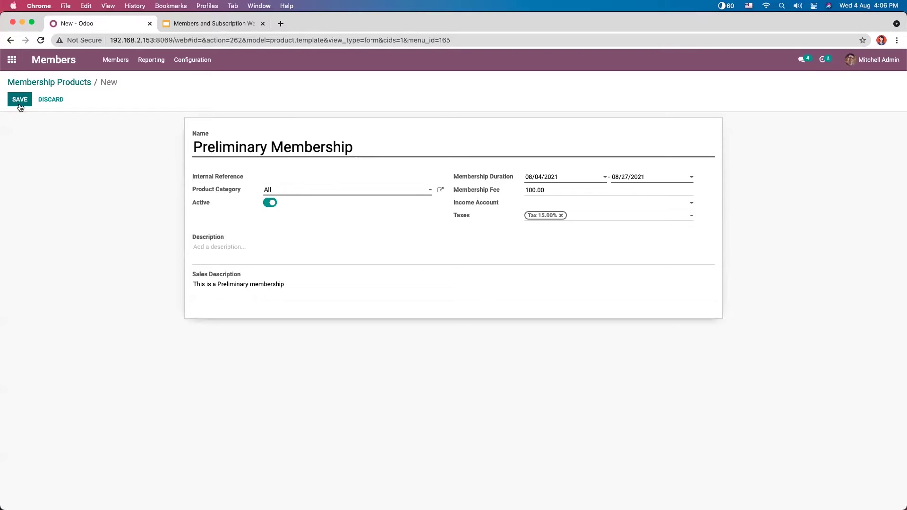
pyautogui.click(52, 85)
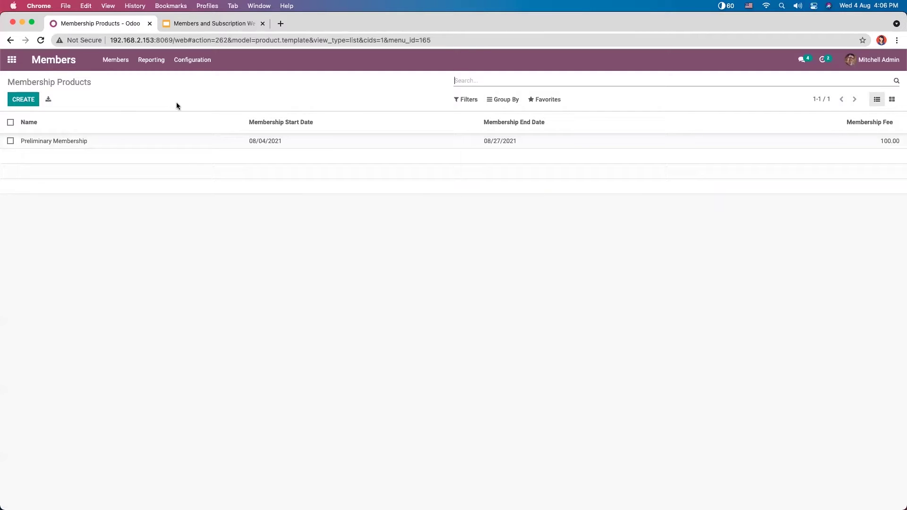
# Step: Go to Members and create a new member record
pyautogui.click(120, 61)
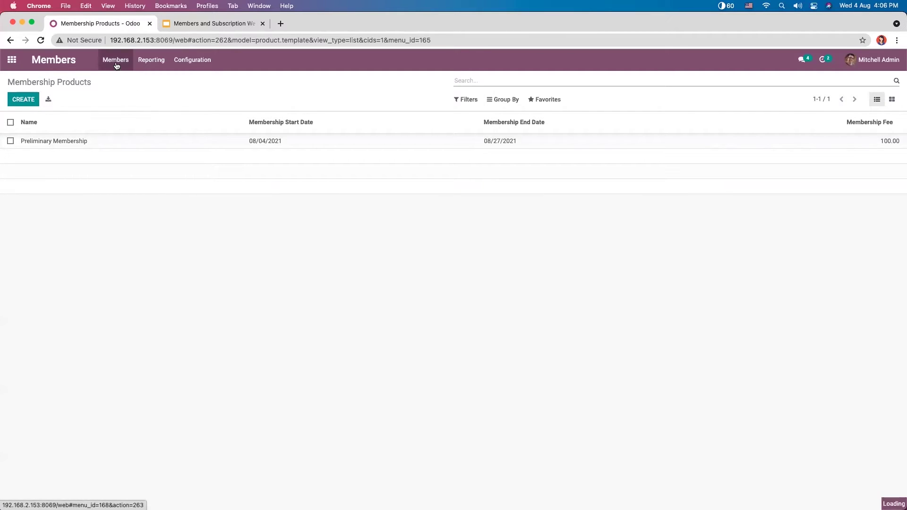
pyautogui.click(34, 100)
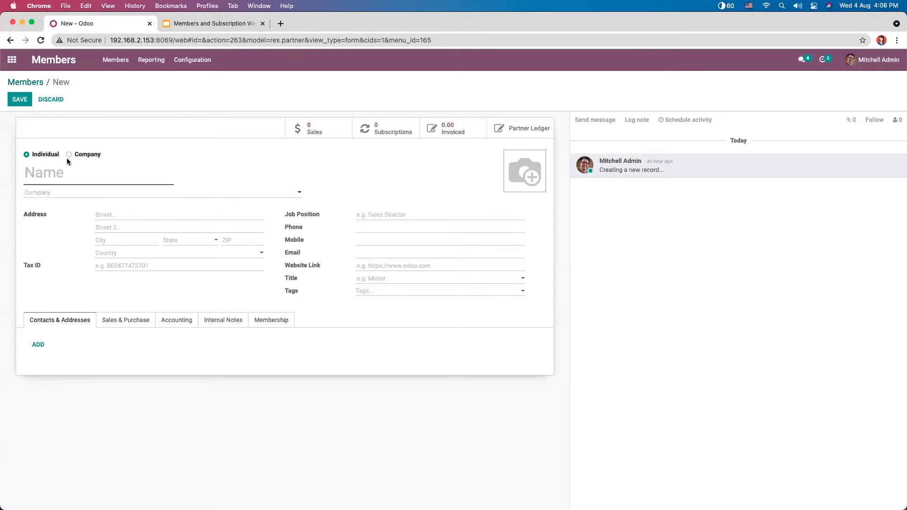
# Step: Enter the member's name and street address, and set the country to Albania
pyautogui.click(80, 156)
pyautogui.click(43, 155)
pyautogui.write('Lijo')
pyautogui.click(120, 215)
pyautogui.write('KM Street')
pyautogui.click(185, 254)
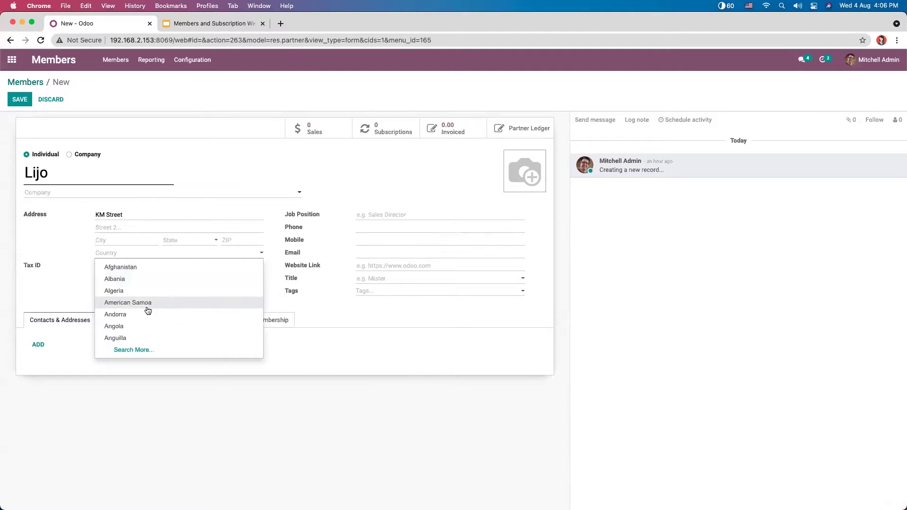
pyautogui.click(144, 279)
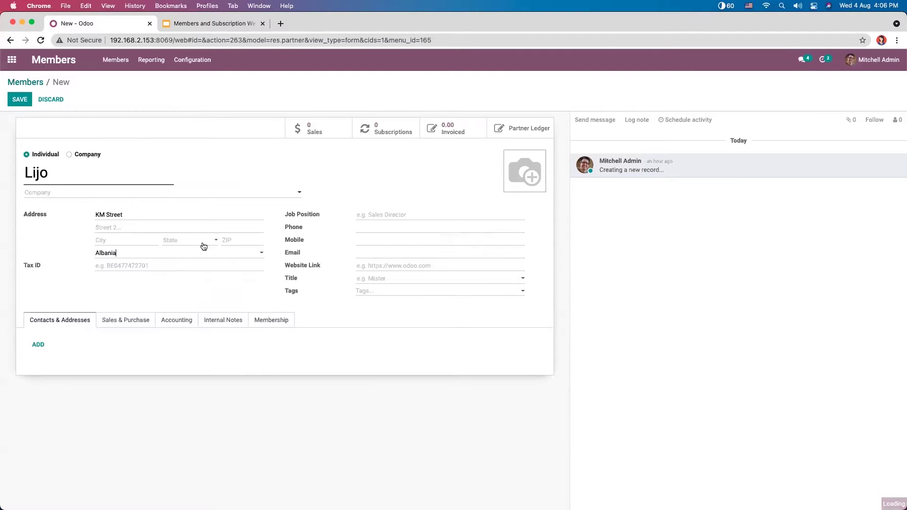
pyautogui.click(203, 245)
pyautogui.click(115, 279)
# Step: Fill in the member's e-mail address, leaving tags empty
pyautogui.click(372, 253)
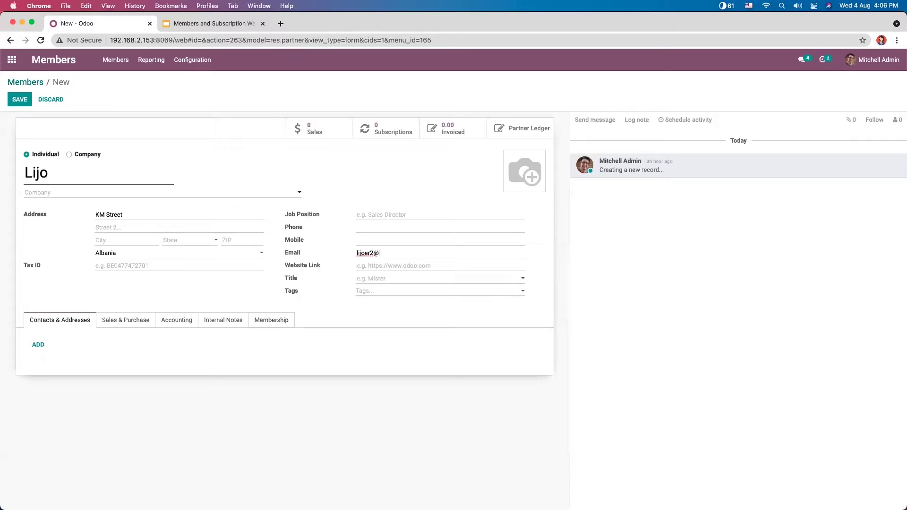
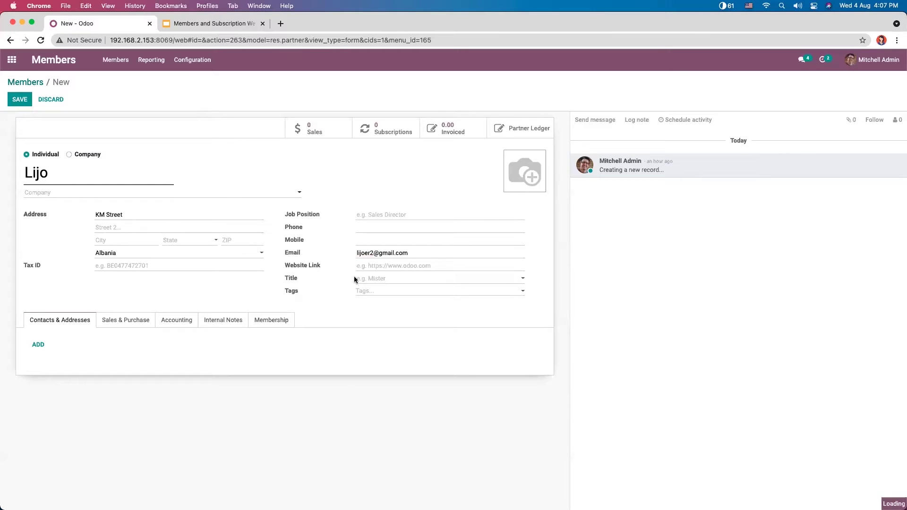
pyautogui.click(373, 282)
pyautogui.click(344, 292)
pyautogui.click(391, 293)
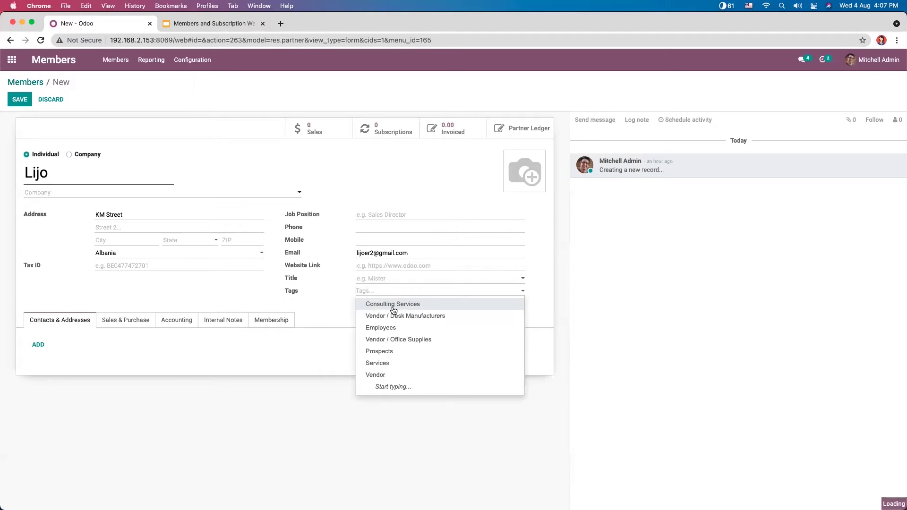
pyautogui.click(328, 302)
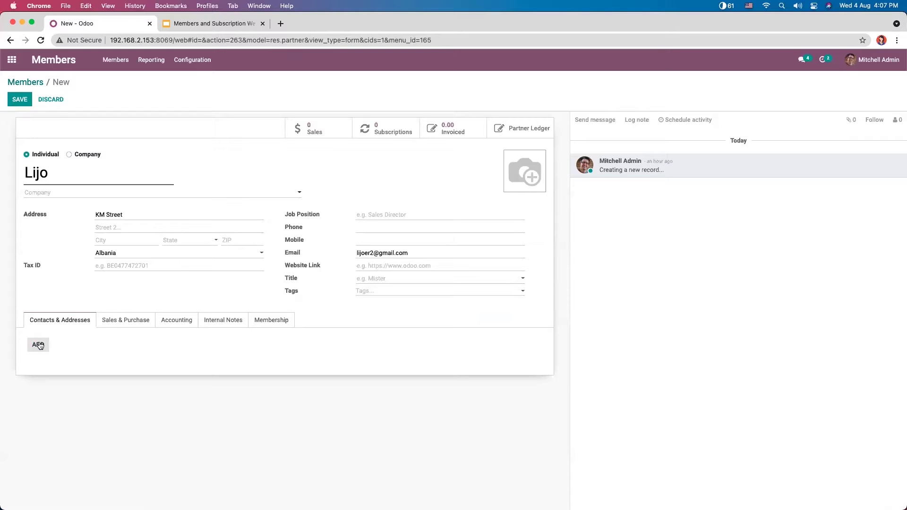
# Step: Add an Other Address contact with the member's name and save it to the member
pyautogui.click(38, 345)
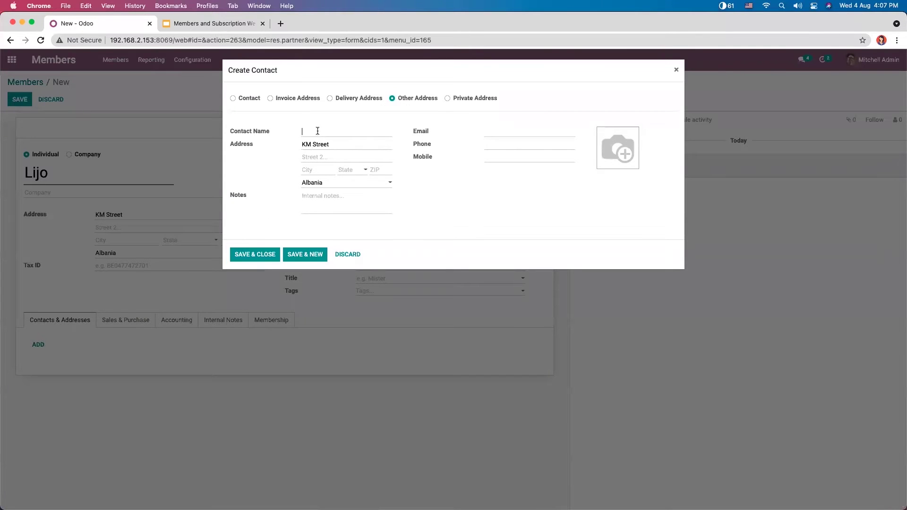
pyautogui.write('Lijo')
pyautogui.click(356, 97)
pyautogui.click(415, 98)
pyautogui.click(260, 254)
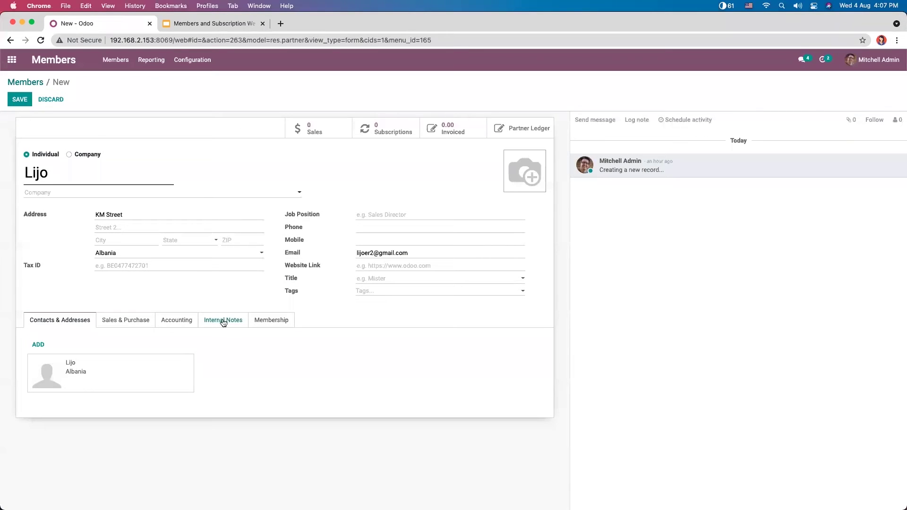
# Step: Review the Sales & Purchase, Accounting, Internal Notes and Membership tabs, then save the member and return to Members
pyautogui.click(117, 321)
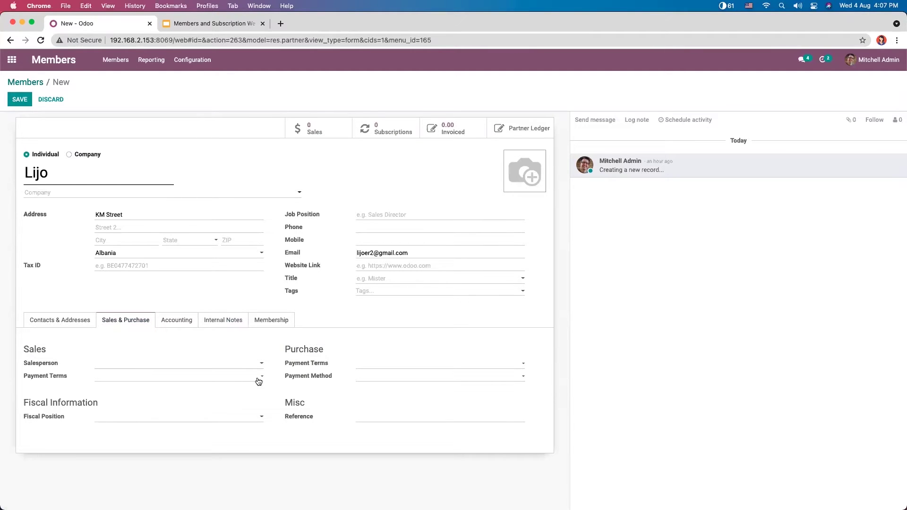
pyautogui.click(184, 323)
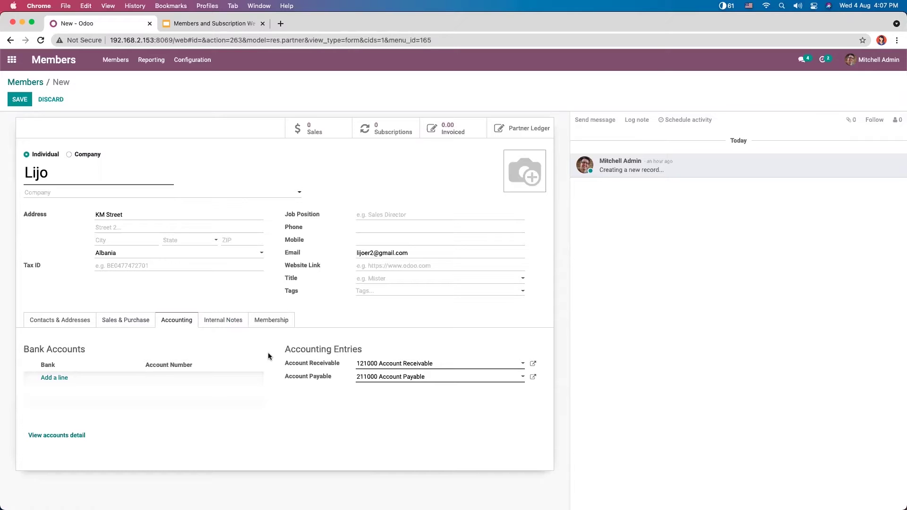
pyautogui.click(222, 320)
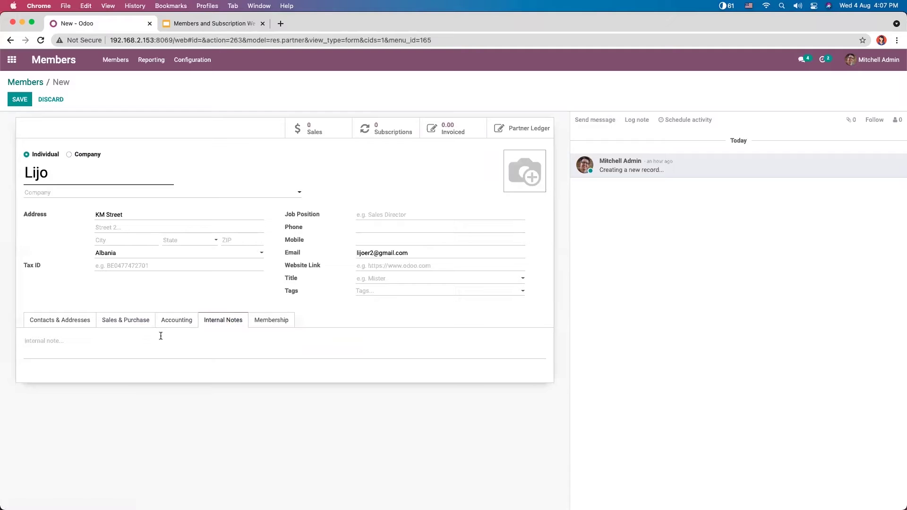
pyautogui.click(281, 323)
pyautogui.click(86, 321)
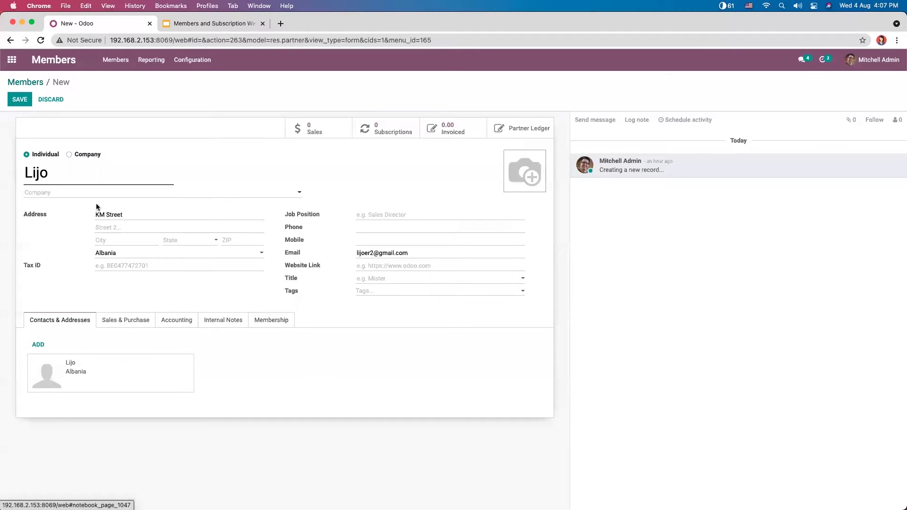
pyautogui.click(21, 100)
pyautogui.click(25, 82)
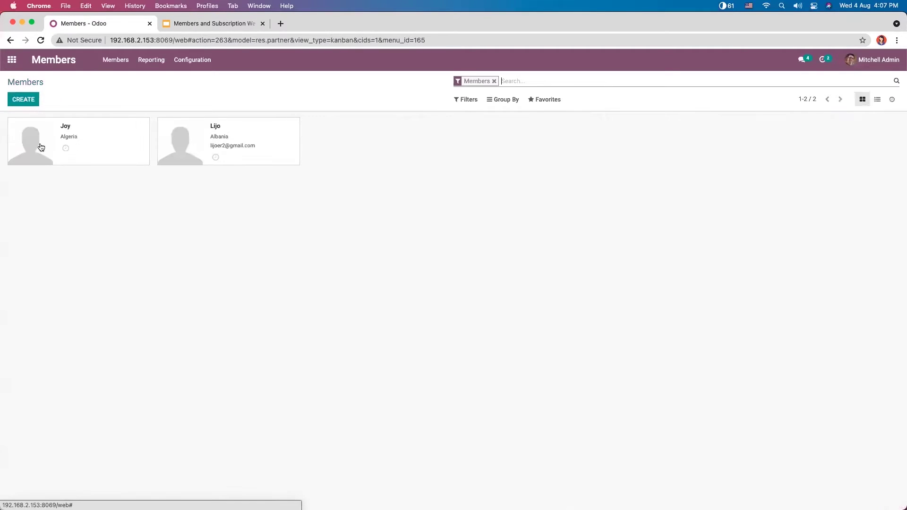
# Step: Open the new member's Membership tab, edit, and untick Free Member so the status becomes Non Member
pyautogui.click(210, 137)
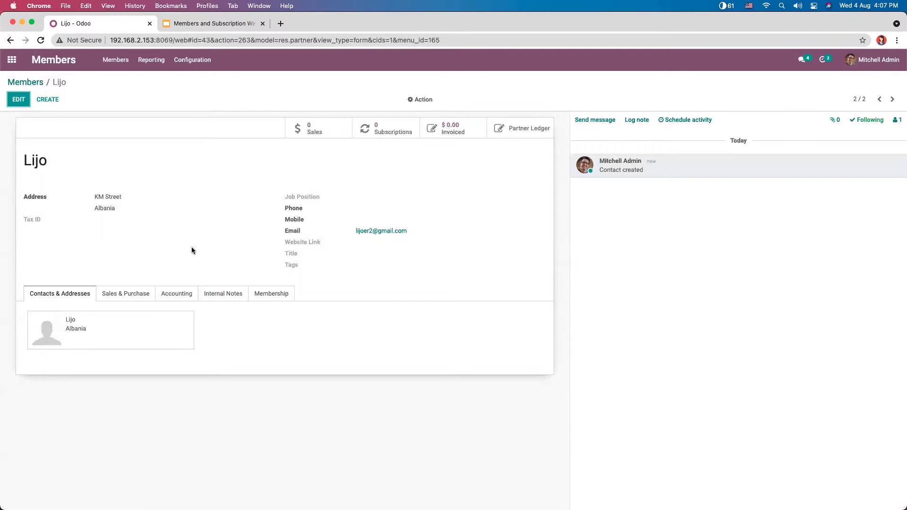
pyautogui.click(271, 297)
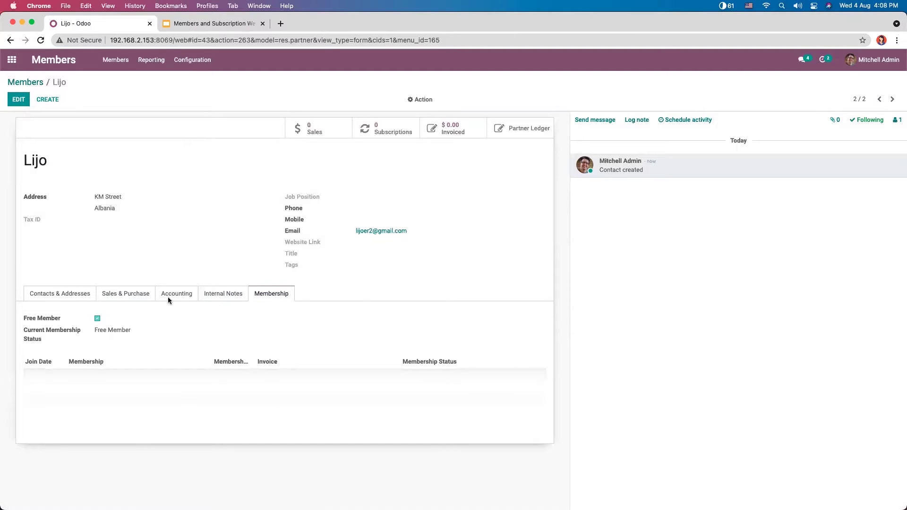
pyautogui.click(19, 99)
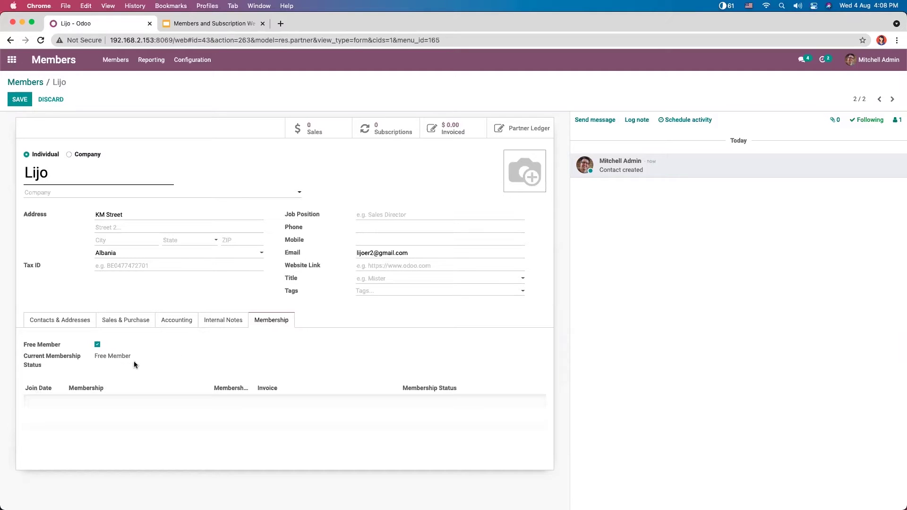
pyautogui.click(98, 345)
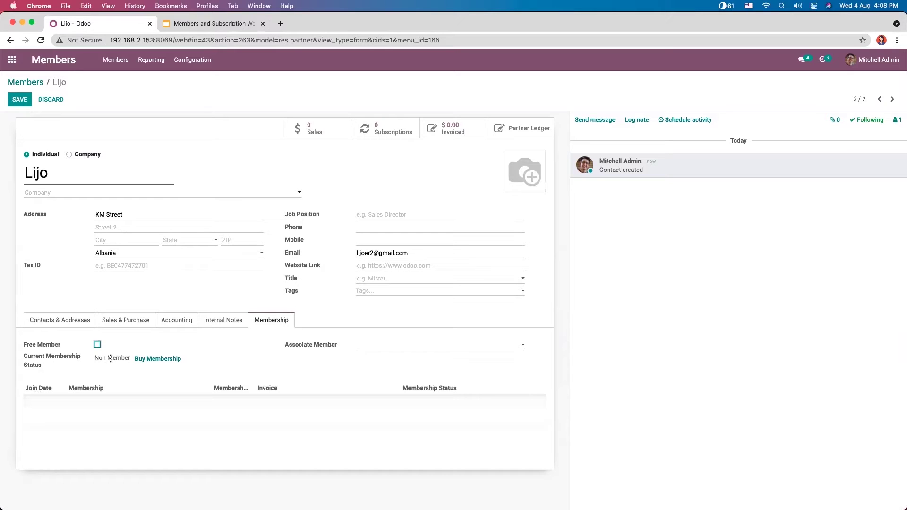
# Step: Buy a Preliminary Membership for the member and create its membership invoice
pyautogui.click(164, 359)
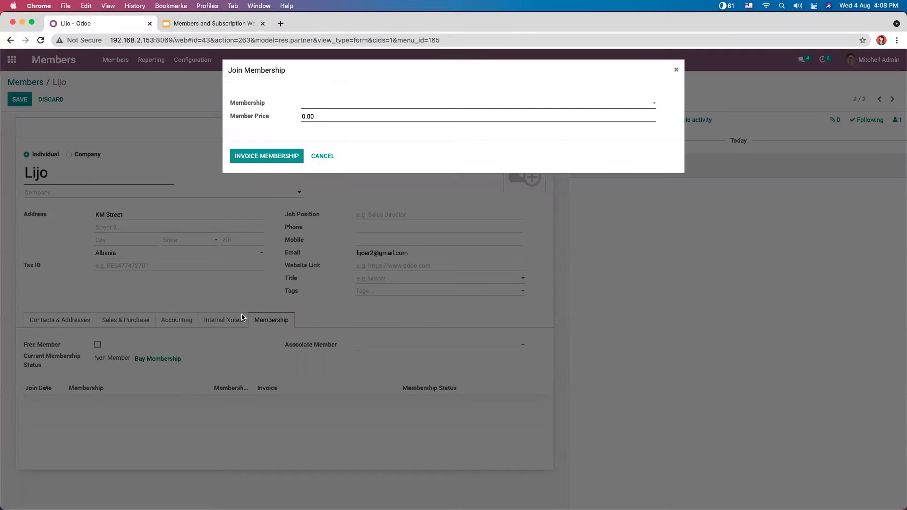
pyautogui.click(307, 104)
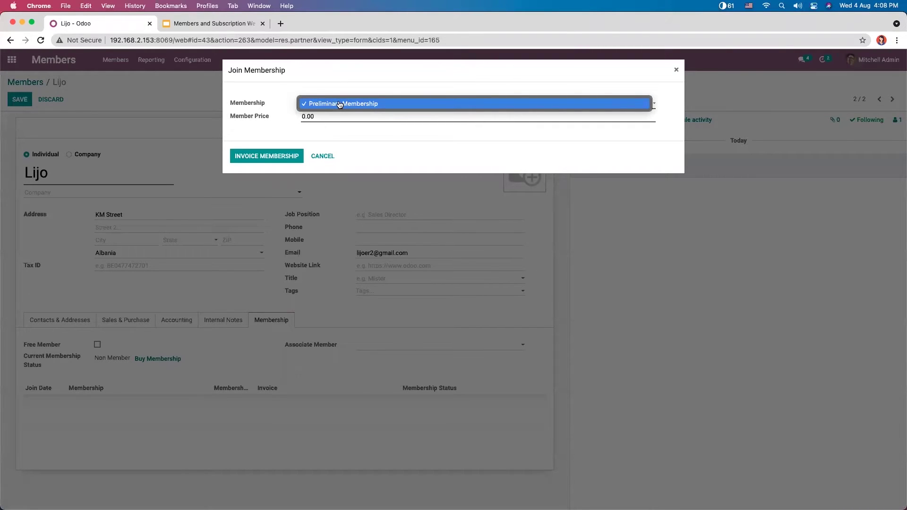
pyautogui.click(356, 104)
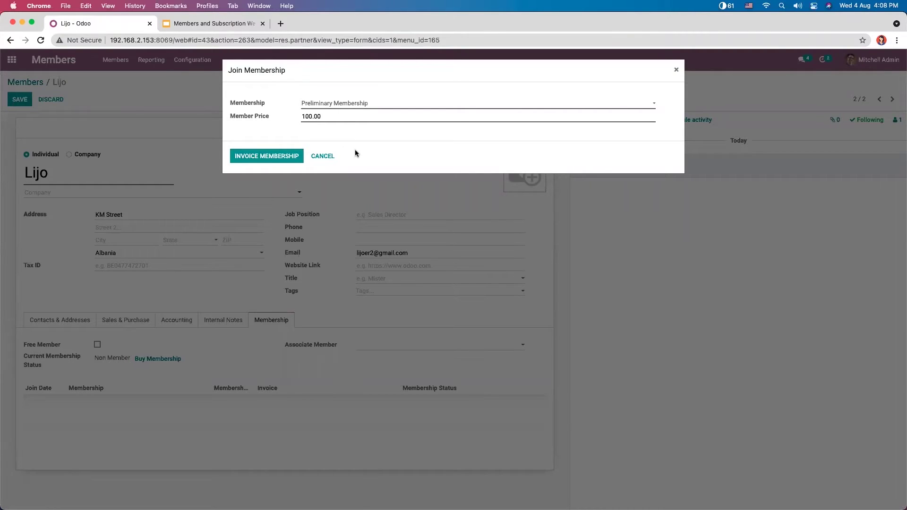
pyautogui.click(268, 158)
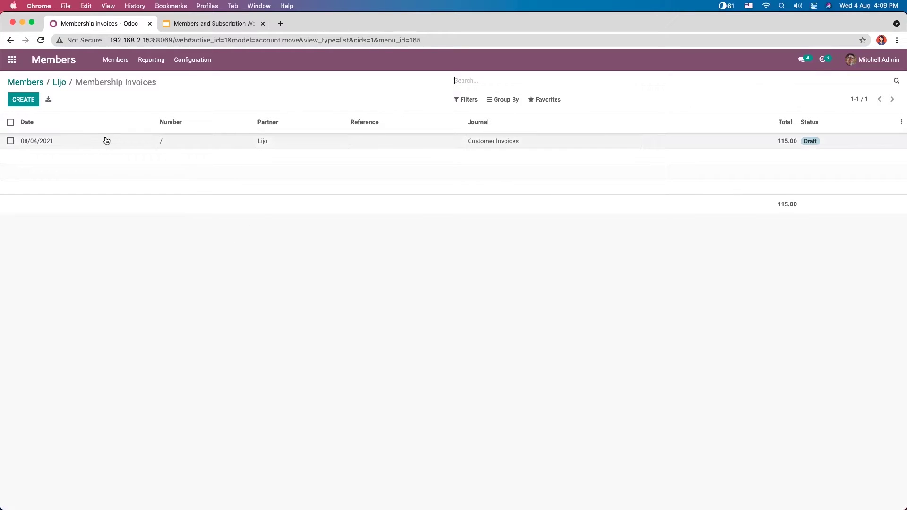
# Step: Set the draft invoice's date to 08/04/2021 and post it as INV/2021/08/0004
pyautogui.click(196, 144)
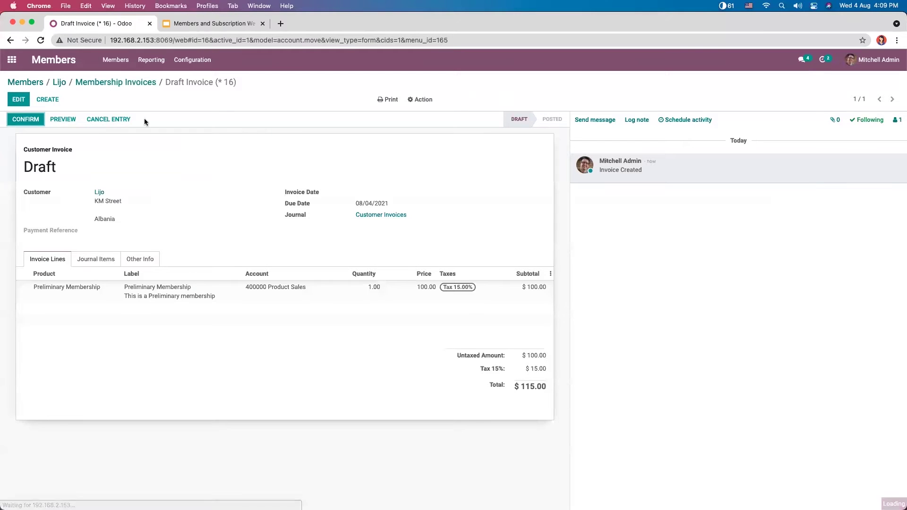
pyautogui.click(19, 102)
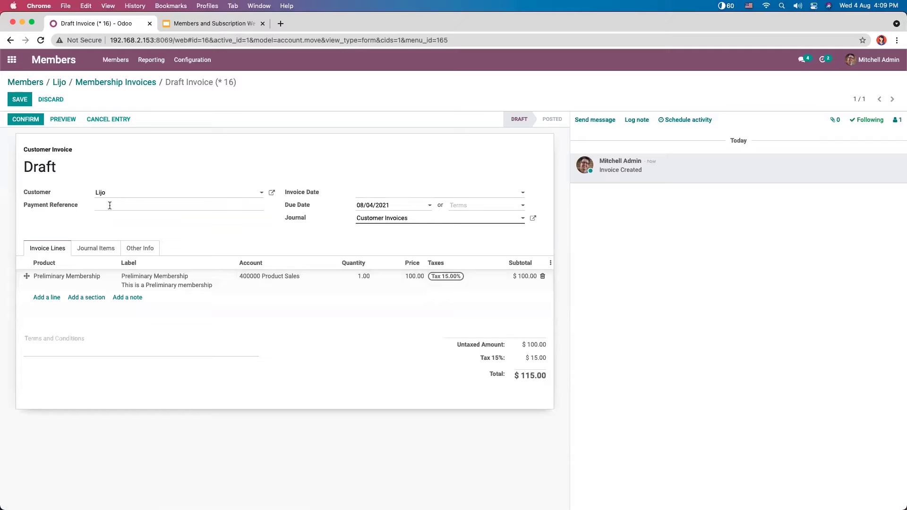
pyautogui.click(376, 194)
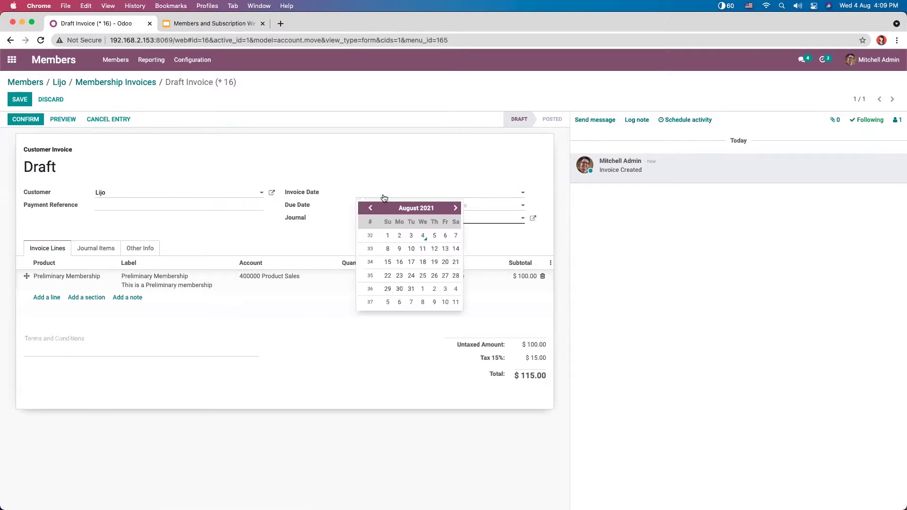
pyautogui.click(423, 237)
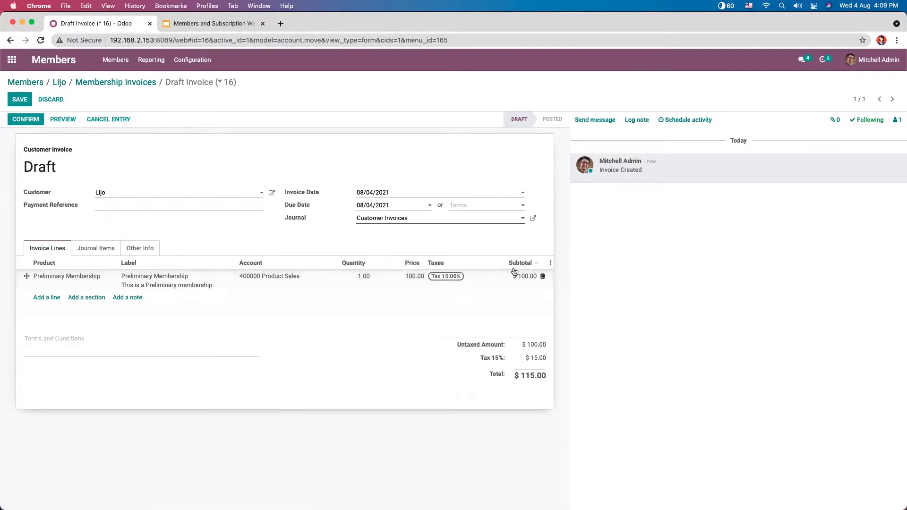
pyautogui.click(25, 119)
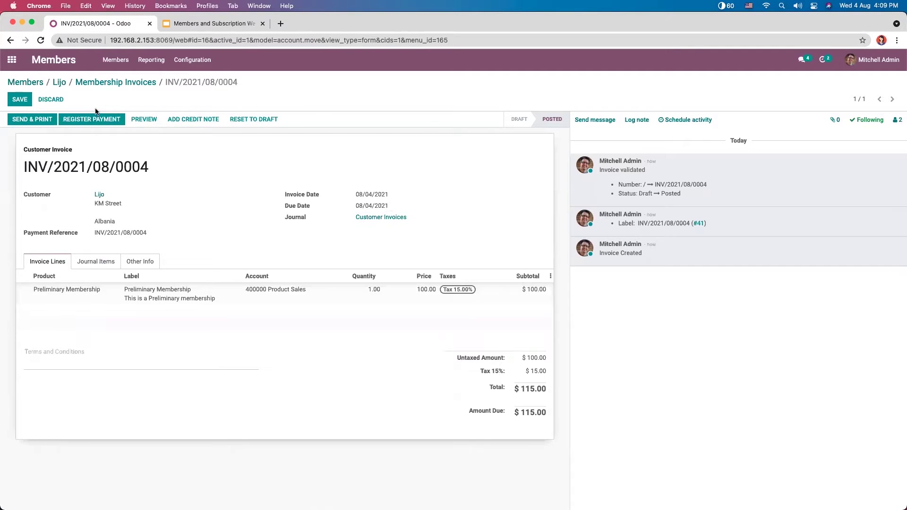
# Step: Register the 115.00 payment through the Bank journal and return to the membership invoices list
pyautogui.click(93, 121)
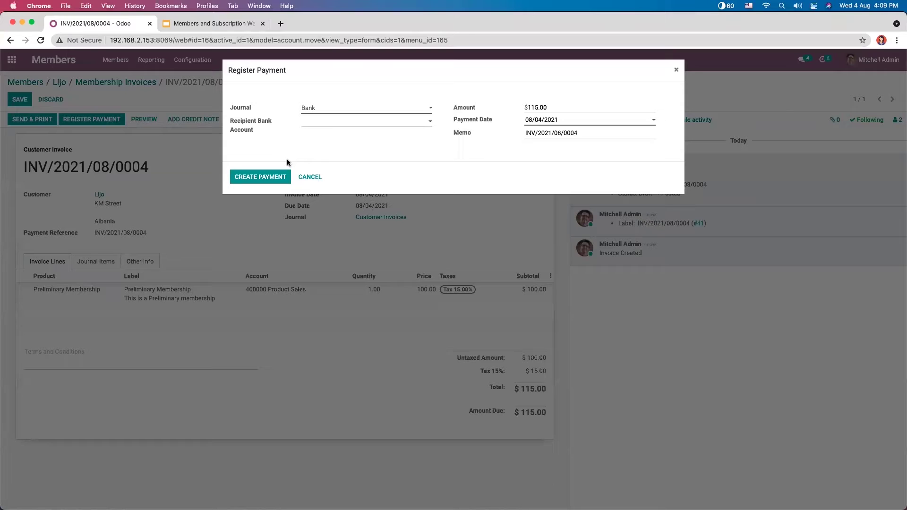
pyautogui.click(316, 109)
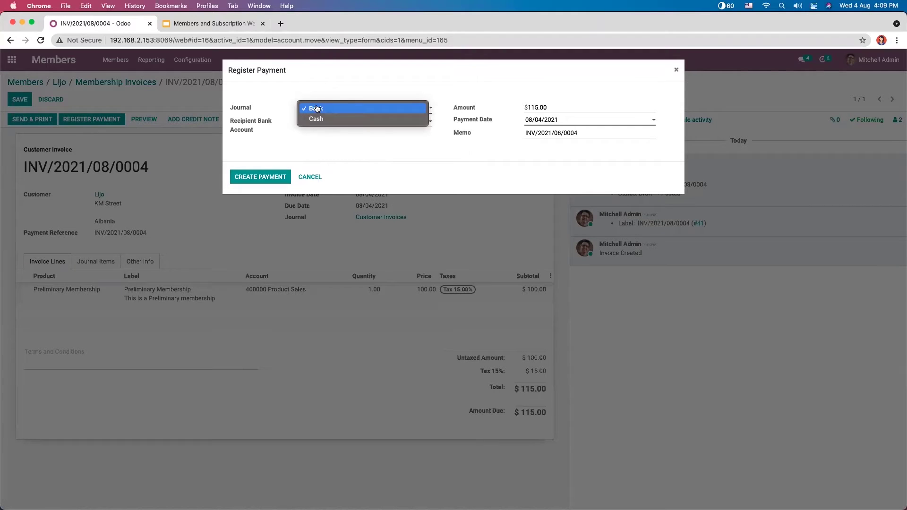
pyautogui.click(281, 138)
pyautogui.click(357, 108)
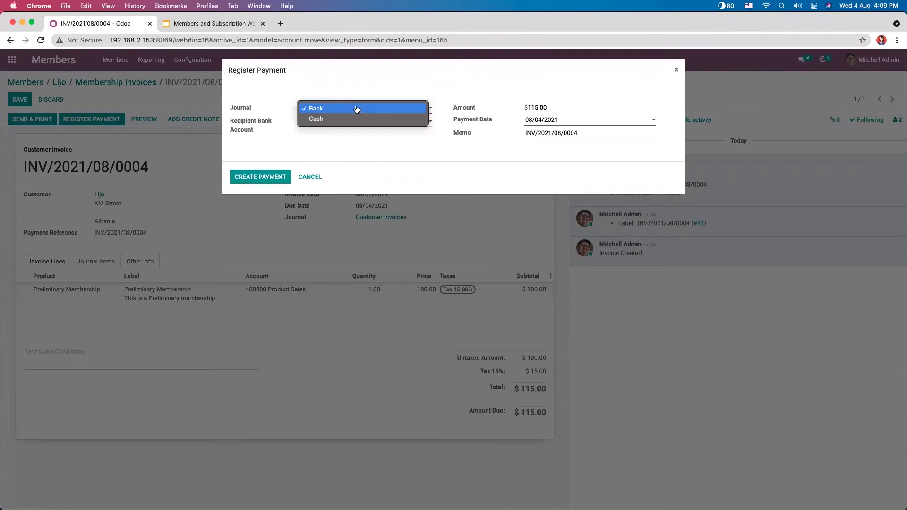
pyautogui.click(347, 146)
pyautogui.click(270, 177)
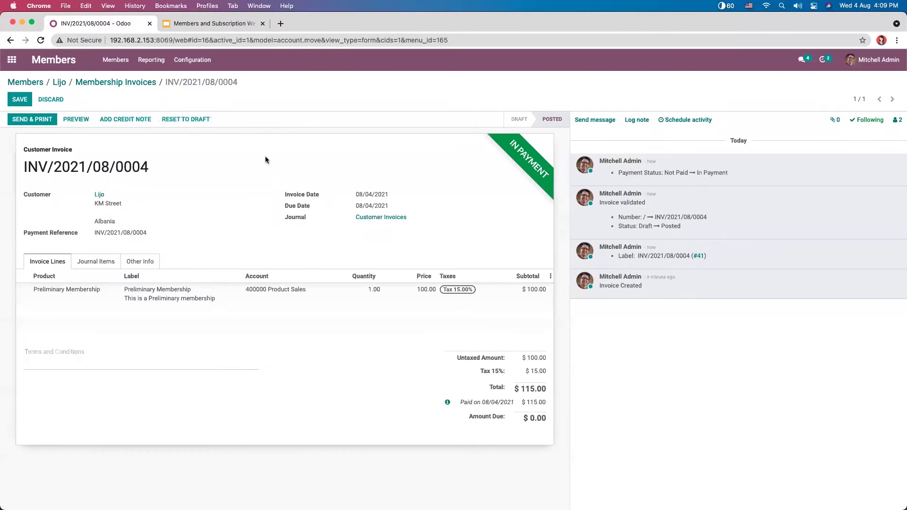
pyautogui.click(122, 83)
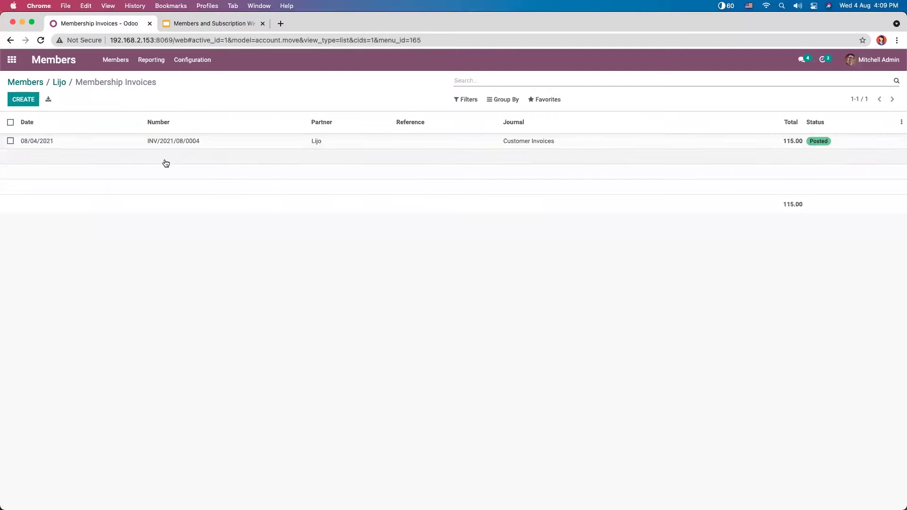
# Step: Go back to Lijo's contact, view its Paid Member membership details, and start editing
pyautogui.click(58, 83)
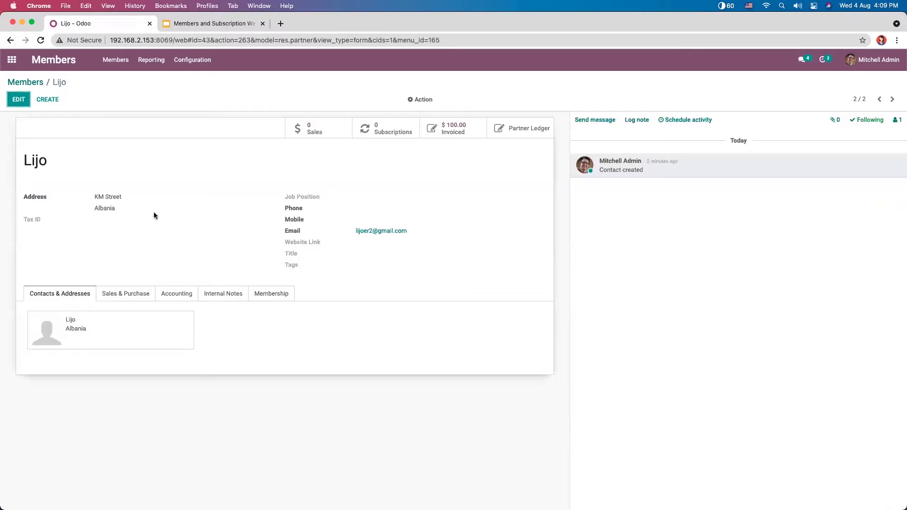
pyautogui.click(131, 294)
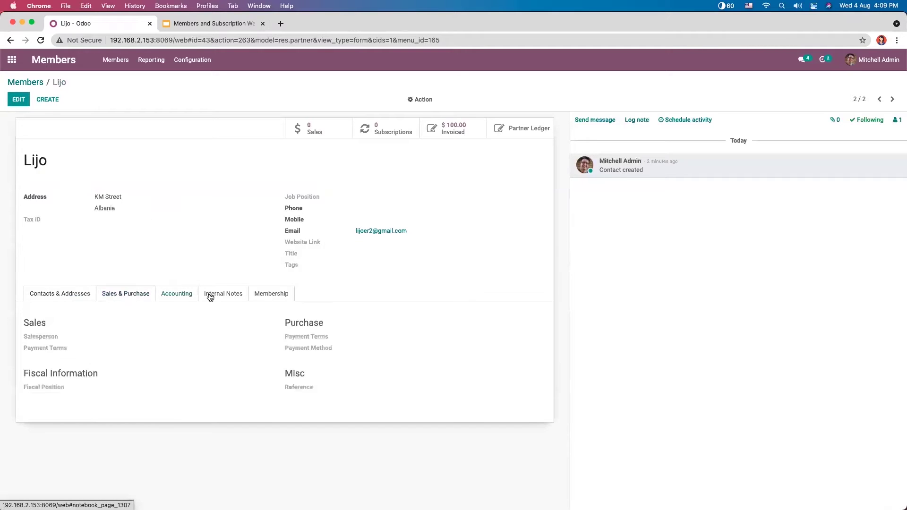
pyautogui.click(262, 296)
pyautogui.click(22, 101)
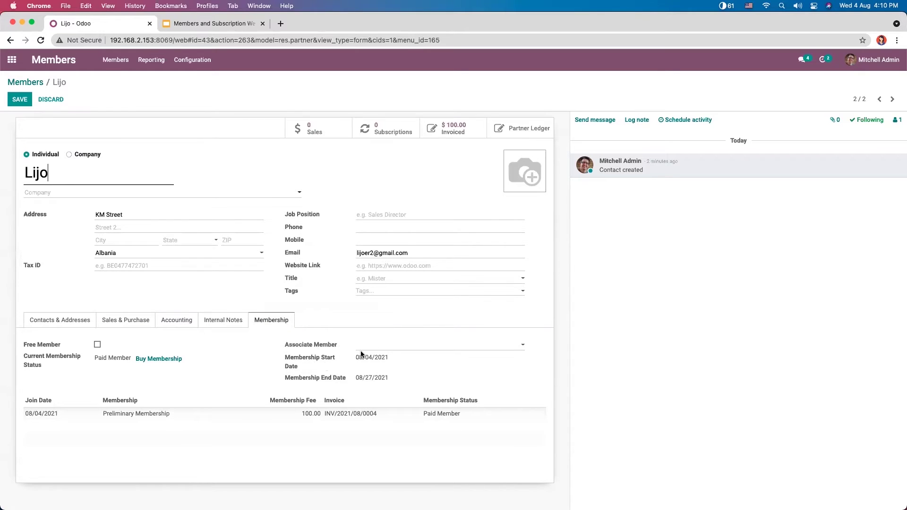
# Step: Set Azure Interior as Lijo's associate member
pyautogui.moveTo(306, 347)
pyautogui.click(368, 347)
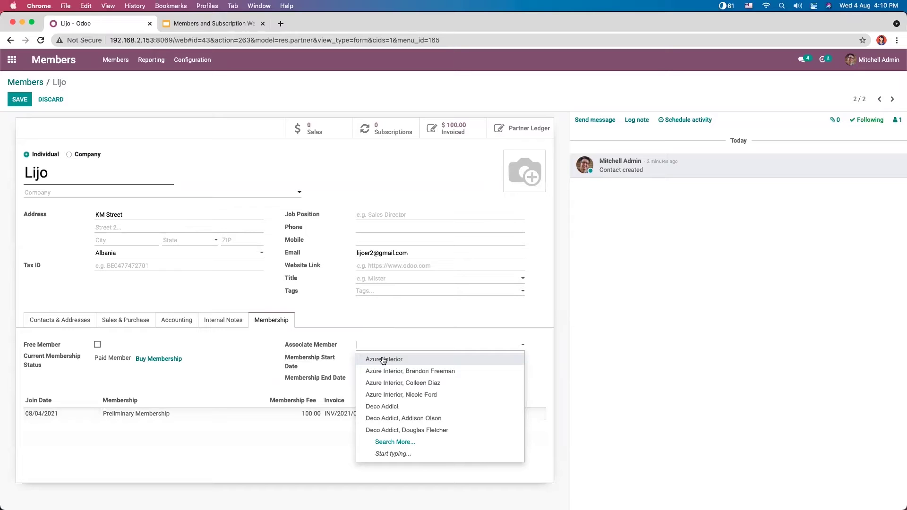
pyautogui.click(383, 360)
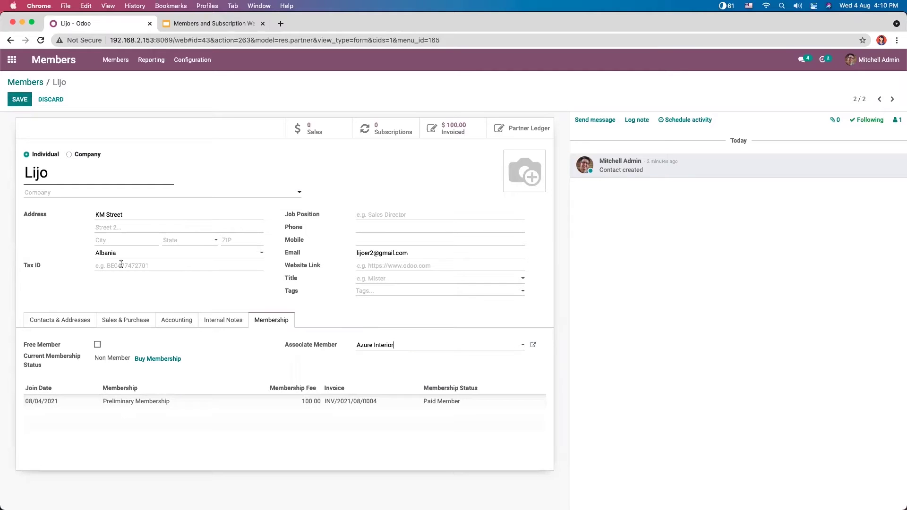
# Step: Review the contact's other tabs, save Lijo's record, and return to the Members overview
pyautogui.click(243, 326)
pyautogui.click(175, 325)
pyautogui.click(144, 325)
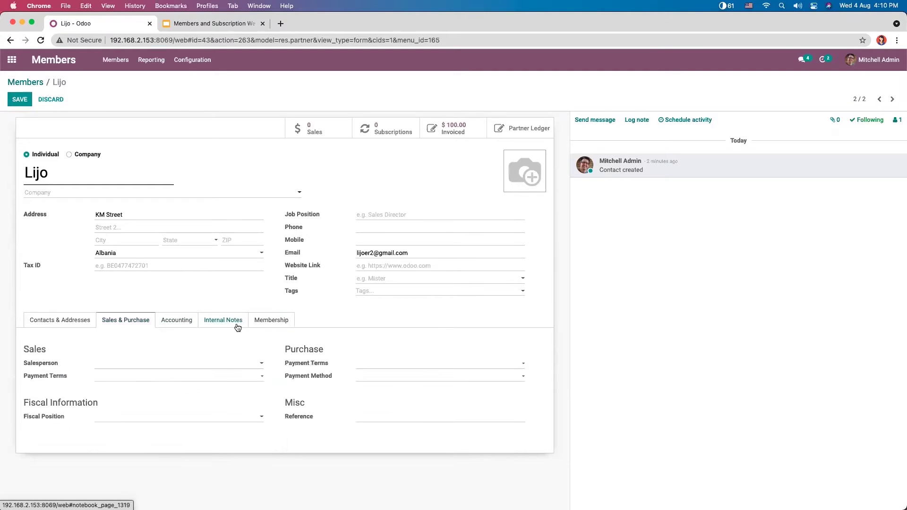
pyautogui.click(259, 324)
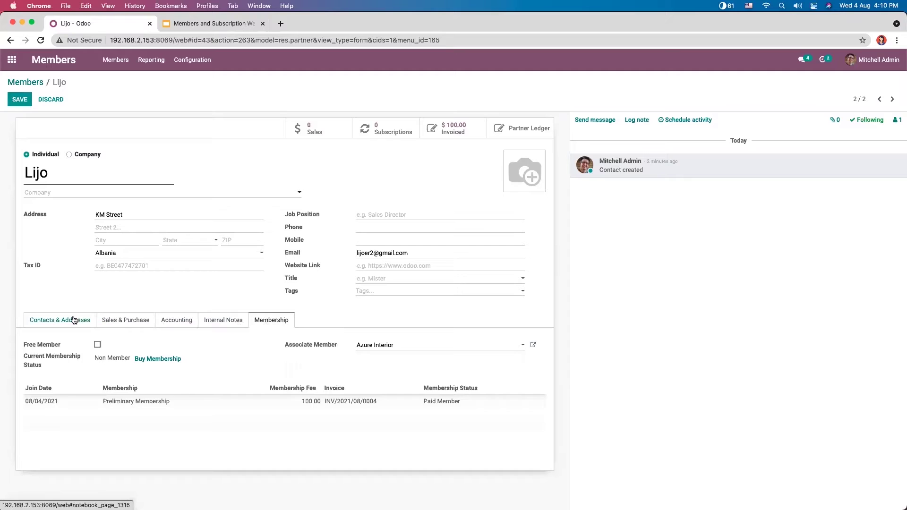
pyautogui.click(73, 321)
pyautogui.click(272, 325)
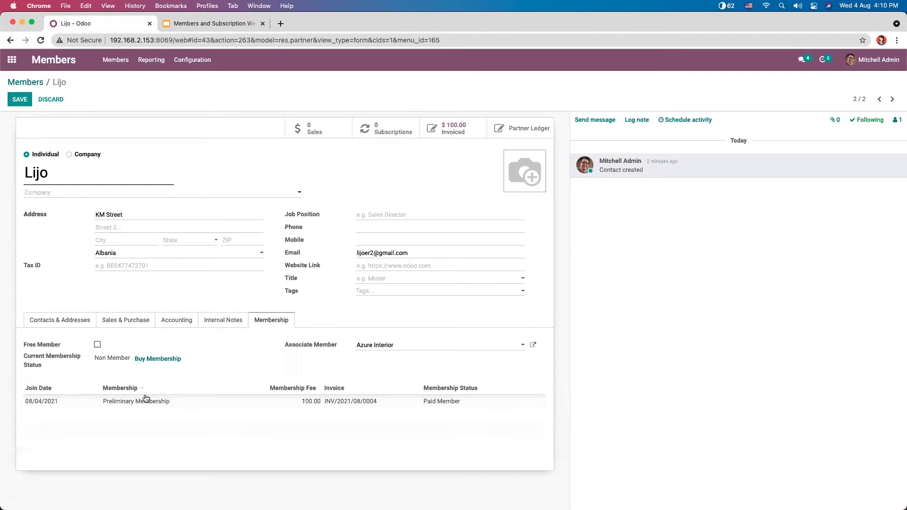
pyautogui.click(26, 102)
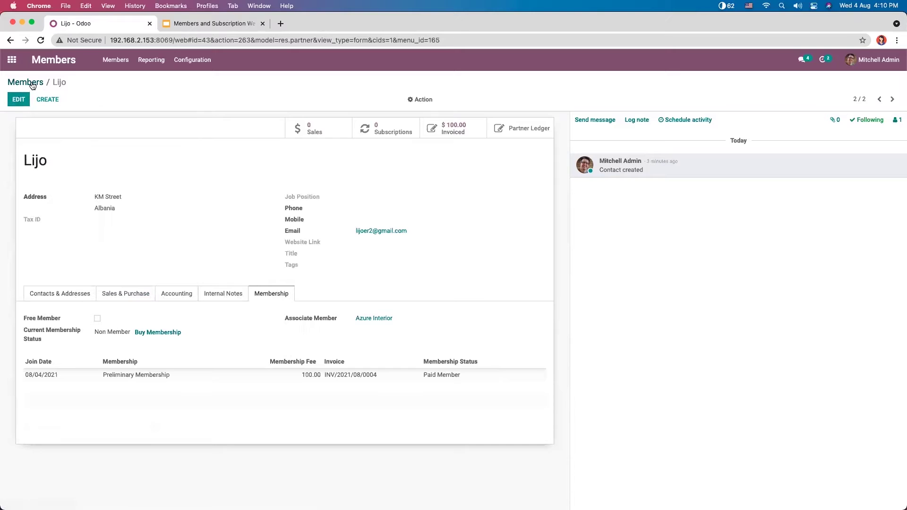
pyautogui.click(28, 83)
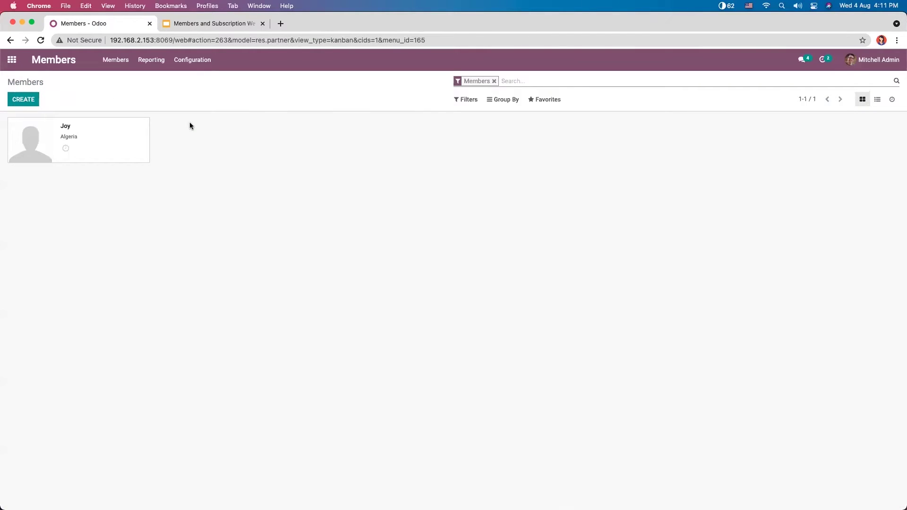
# Step: Open the Members Analysis report and try its filters, grouping, and line, pie and bar charts
pyautogui.click(149, 60)
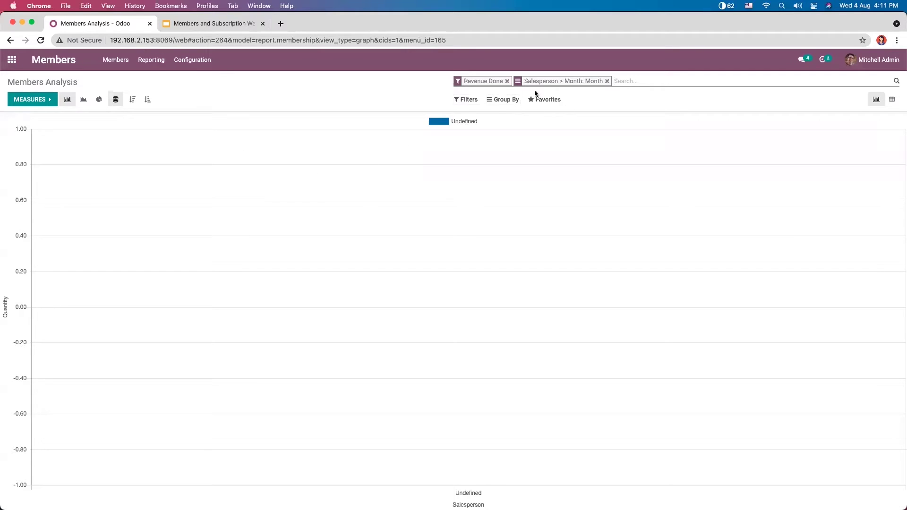
pyautogui.click(476, 104)
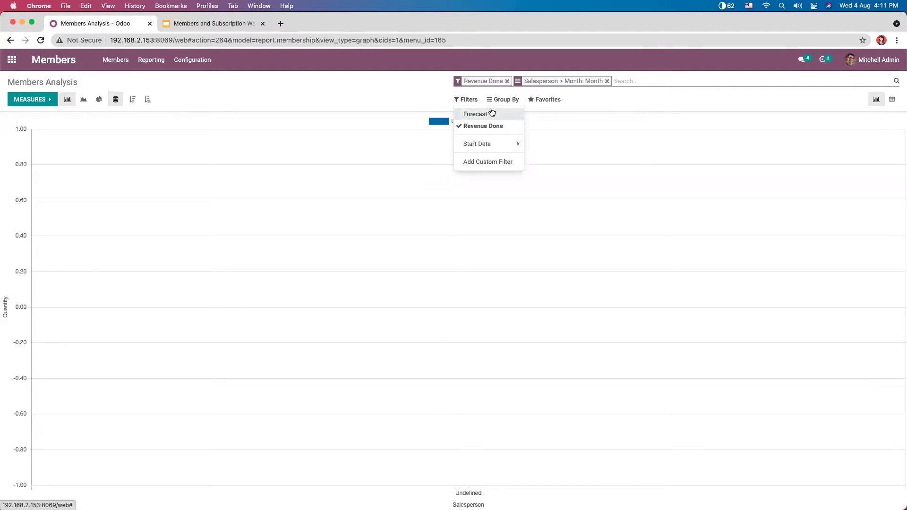
pyautogui.click(500, 100)
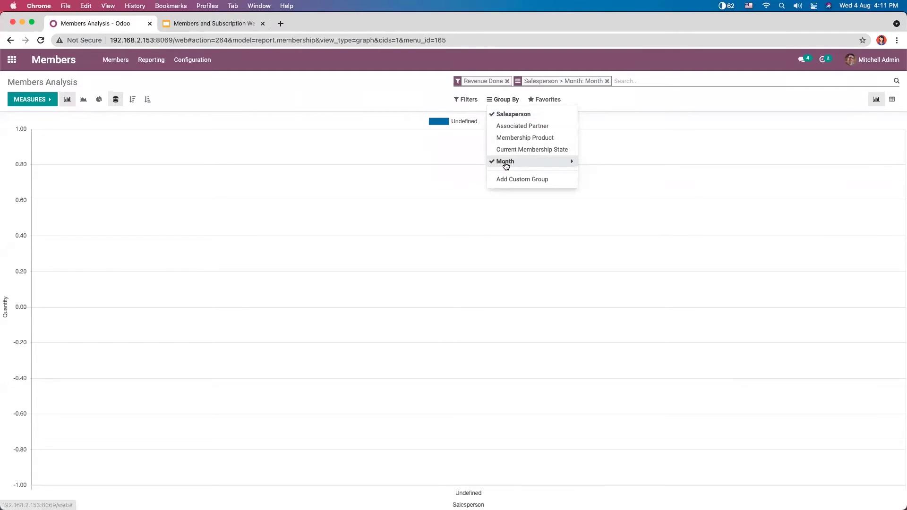
pyautogui.click(626, 97)
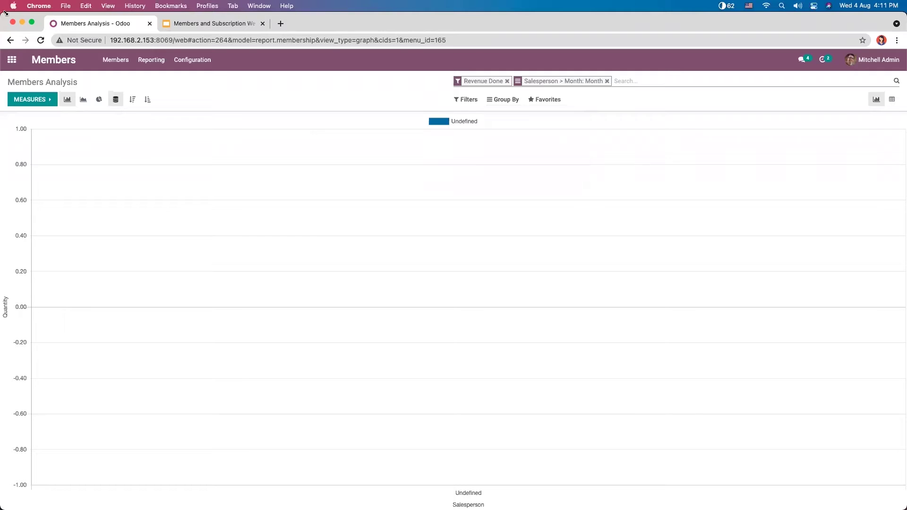
pyautogui.click(85, 101)
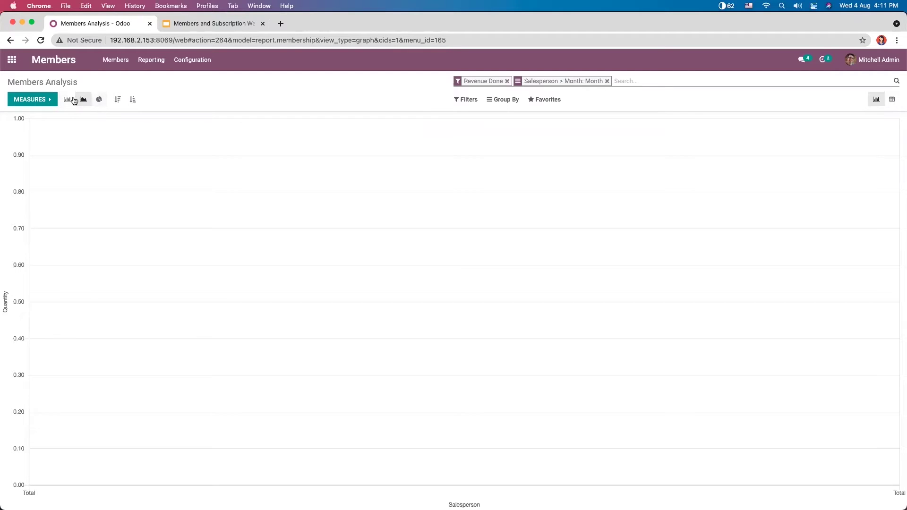
pyautogui.click(97, 99)
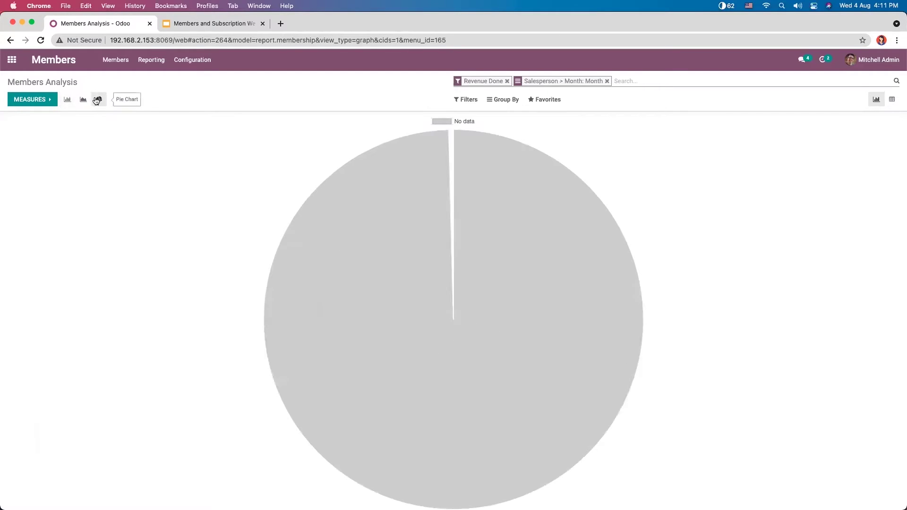
pyautogui.click(68, 100)
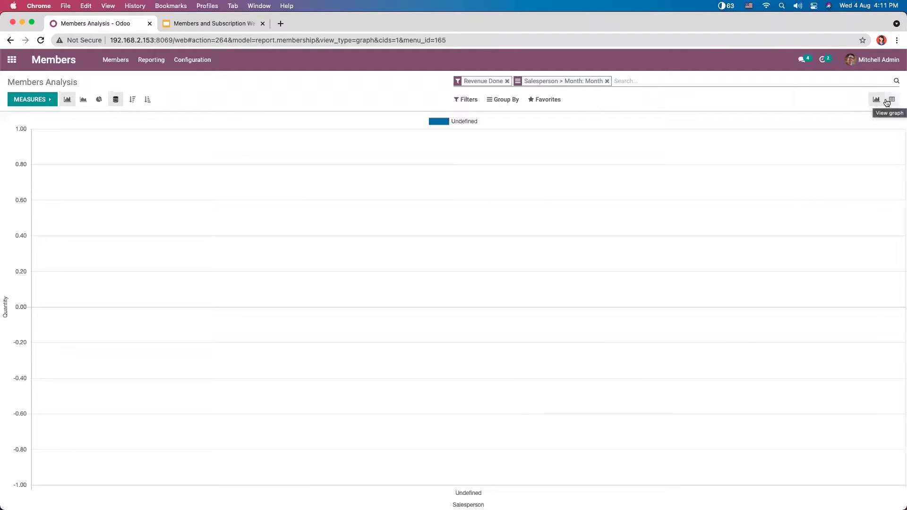
# Step: Add Pending Amount and # Waiting measures to the pivot table, then return to the members list
pyautogui.click(890, 100)
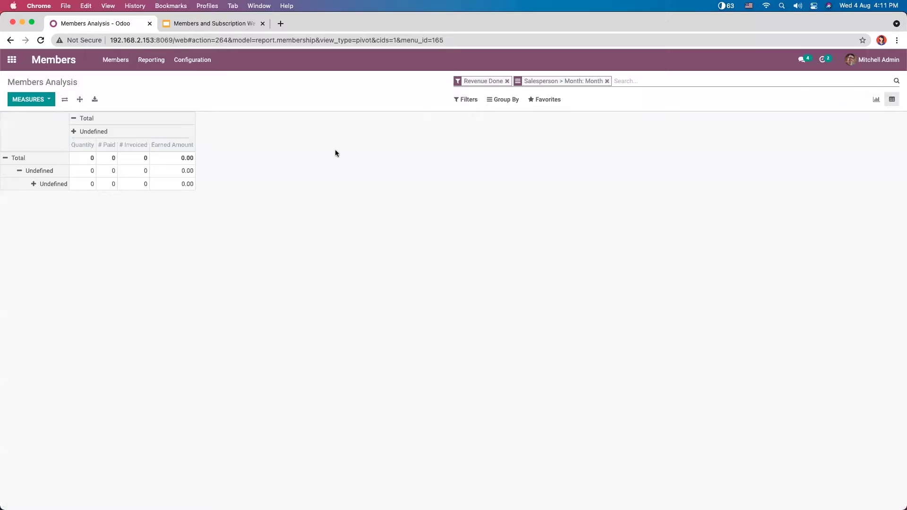
pyautogui.click(28, 100)
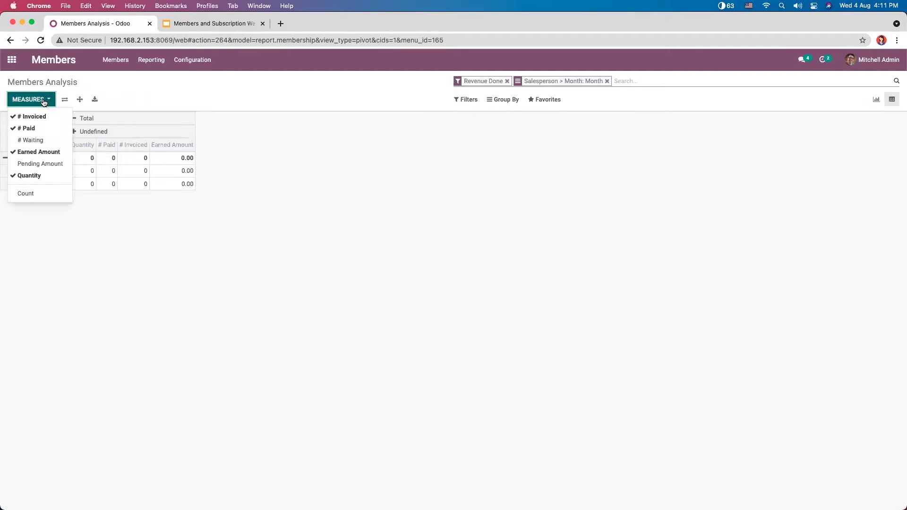
pyautogui.click(43, 167)
pyautogui.click(35, 141)
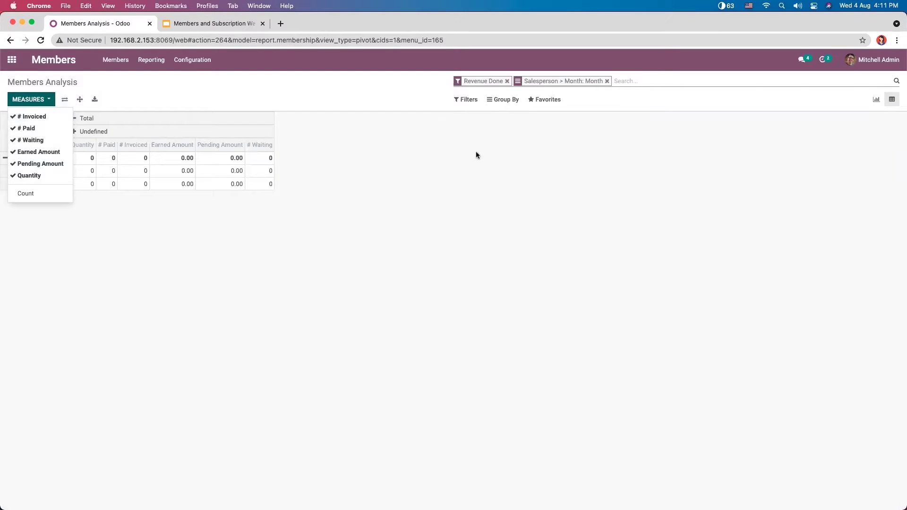
pyautogui.click(444, 171)
pyautogui.click(194, 61)
pyautogui.click(104, 69)
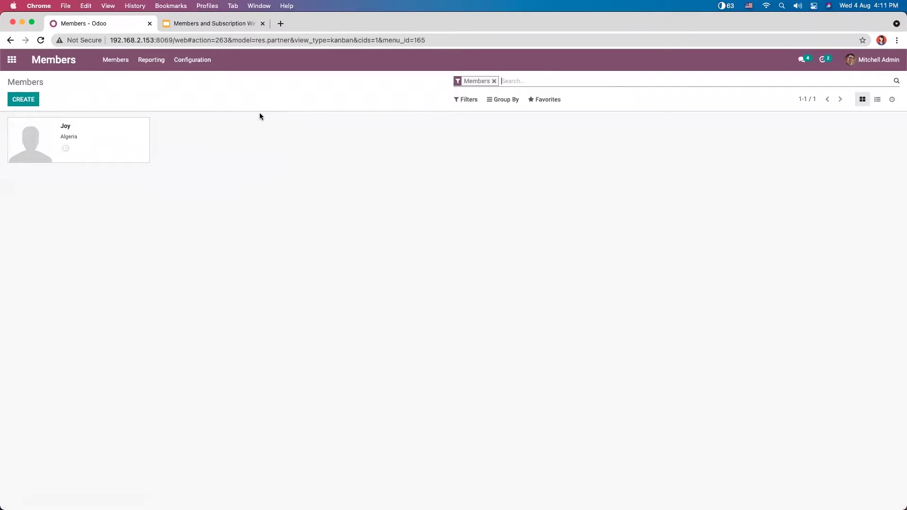
# Step: Open the Subscriptions app from the home menu to see SUB001–SUB003 by stage
pyautogui.click(11, 60)
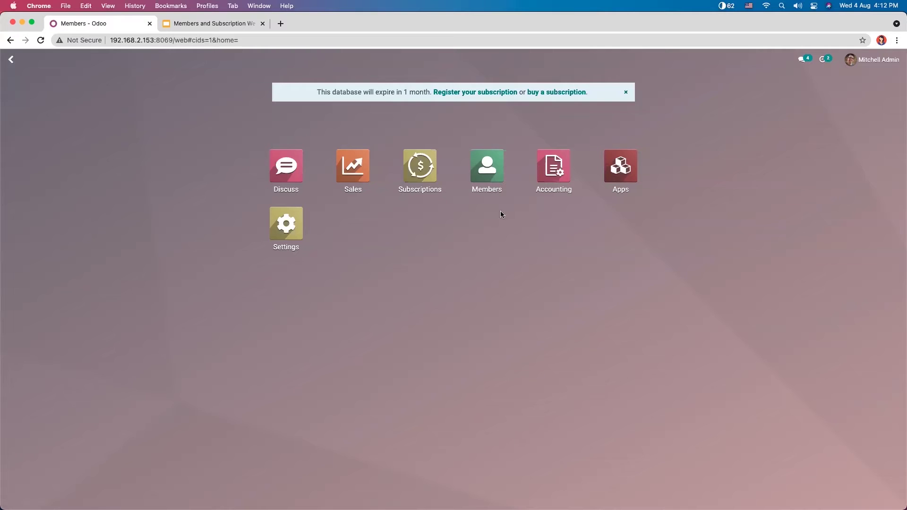
pyautogui.click(412, 155)
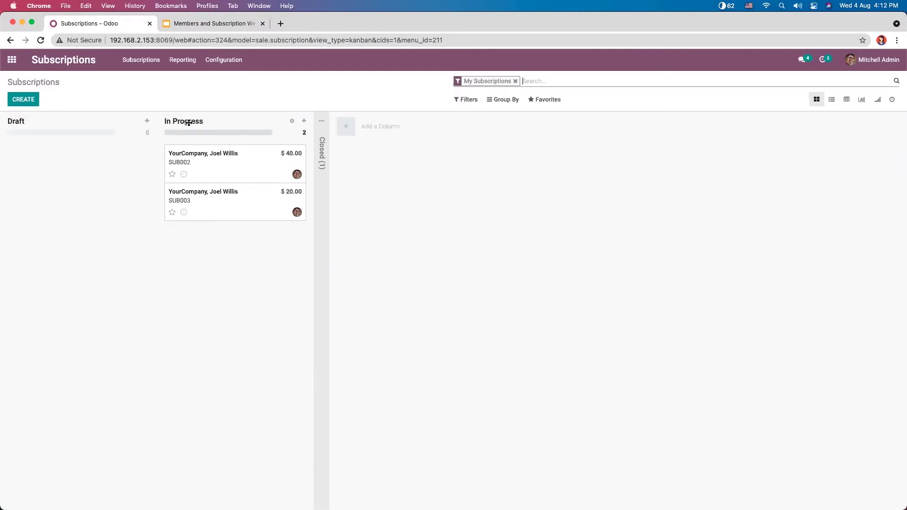
pyautogui.moveTo(191, 133)
# Step: Unfold the Closed column and view subscriptions as list, pivot, graph and cohort
pyautogui.click(320, 149)
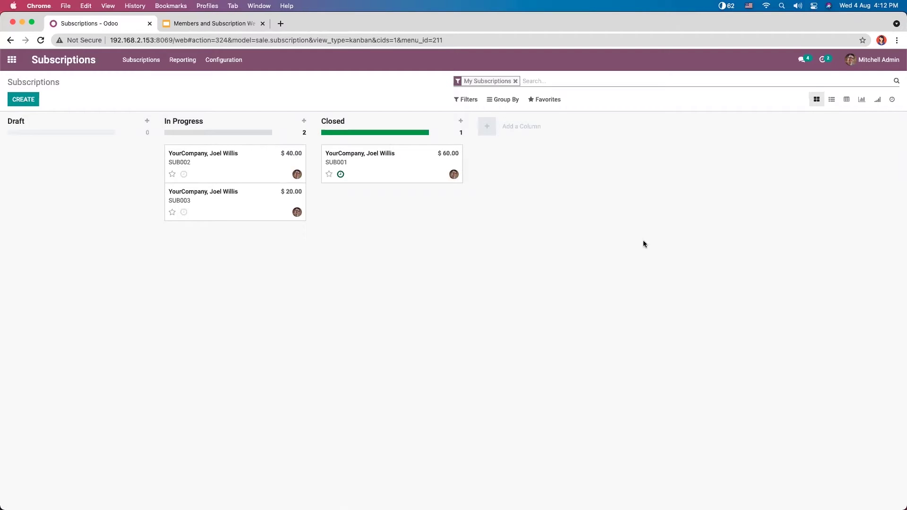
pyautogui.click(832, 100)
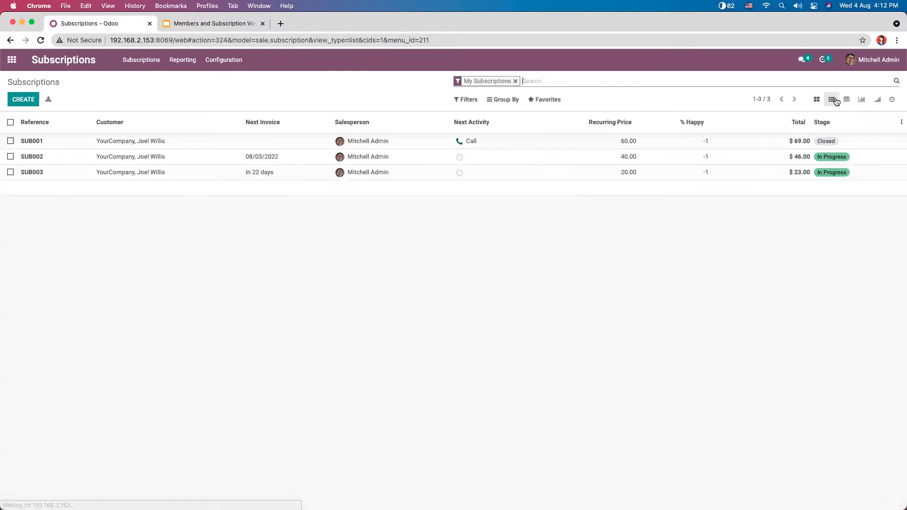
pyautogui.click(849, 99)
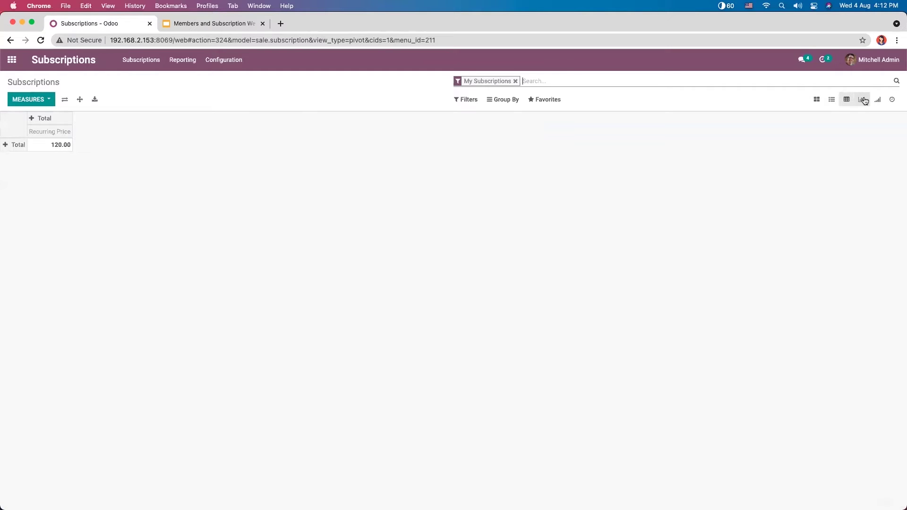
pyautogui.click(863, 99)
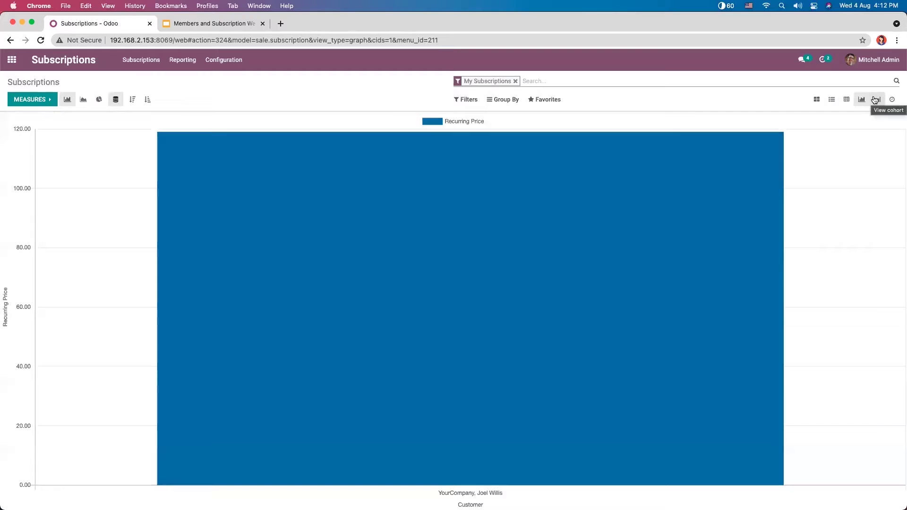
pyautogui.click(875, 100)
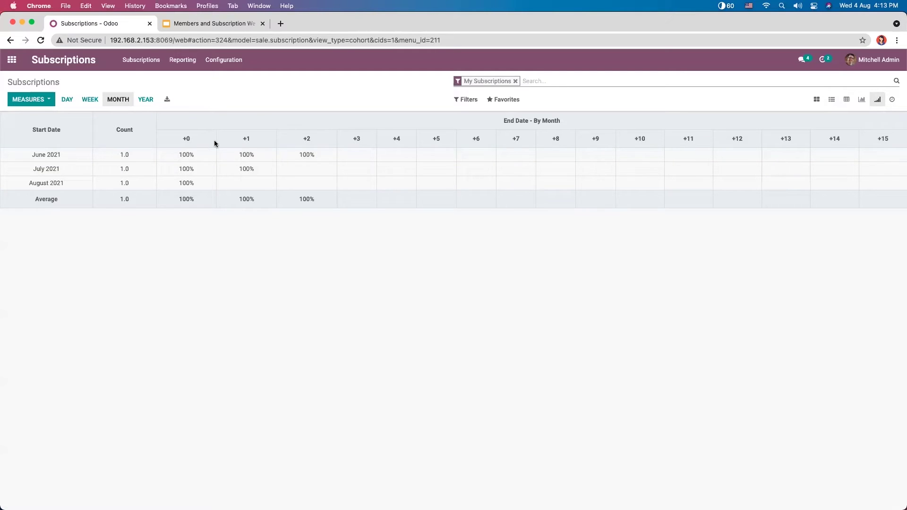
# Step: Return to the main Subscriptions board and bring up the Configuration menu
pyautogui.click(141, 59)
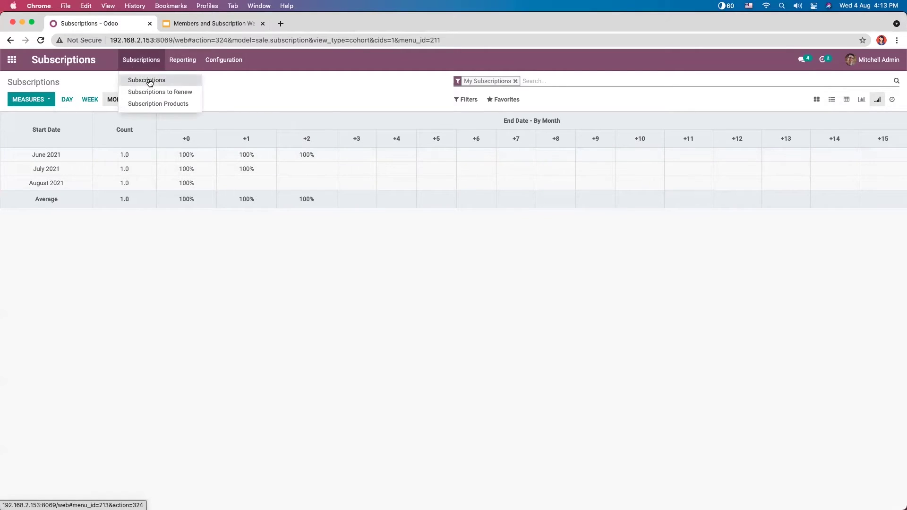
pyautogui.click(150, 83)
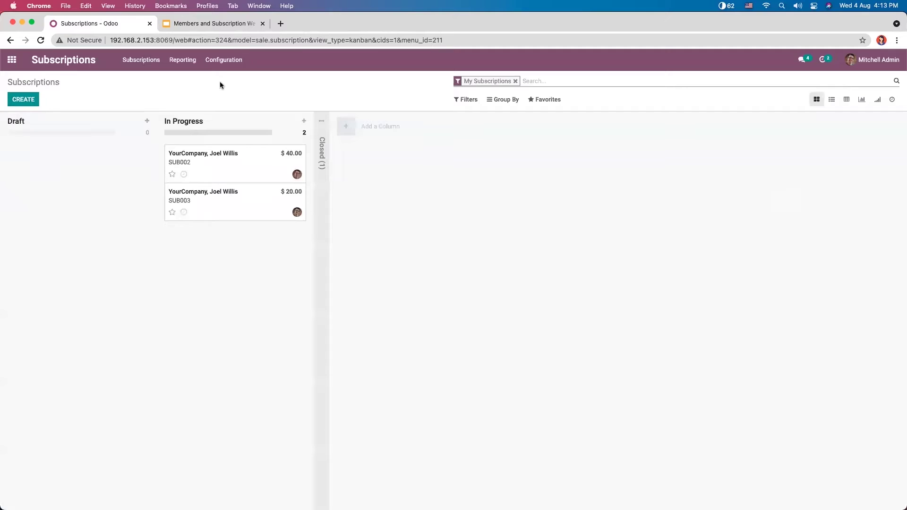
pyautogui.click(220, 60)
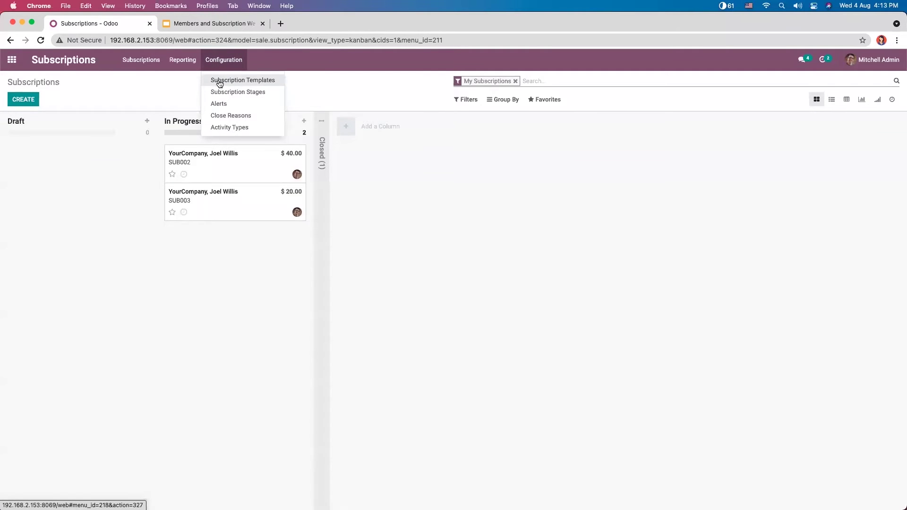
# Step: Create a new record under Configuration > Subscription Templates
pyautogui.click(220, 81)
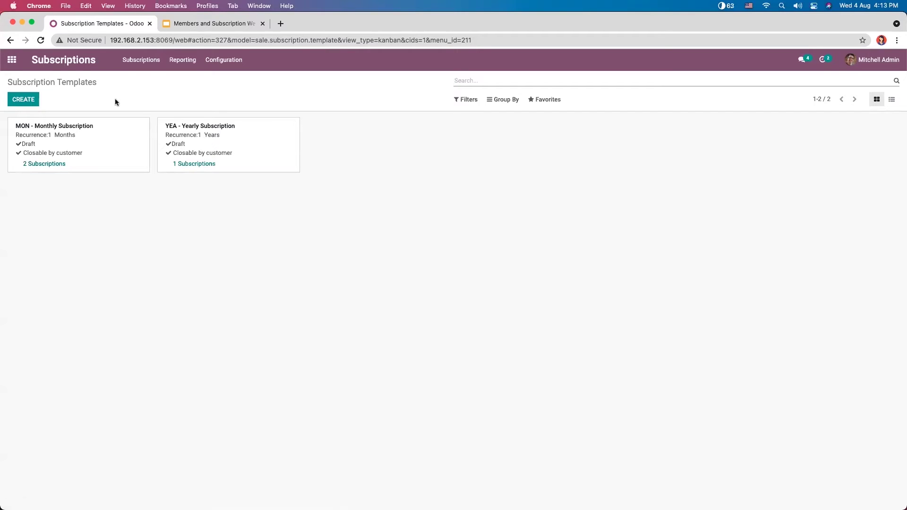
pyautogui.click(27, 99)
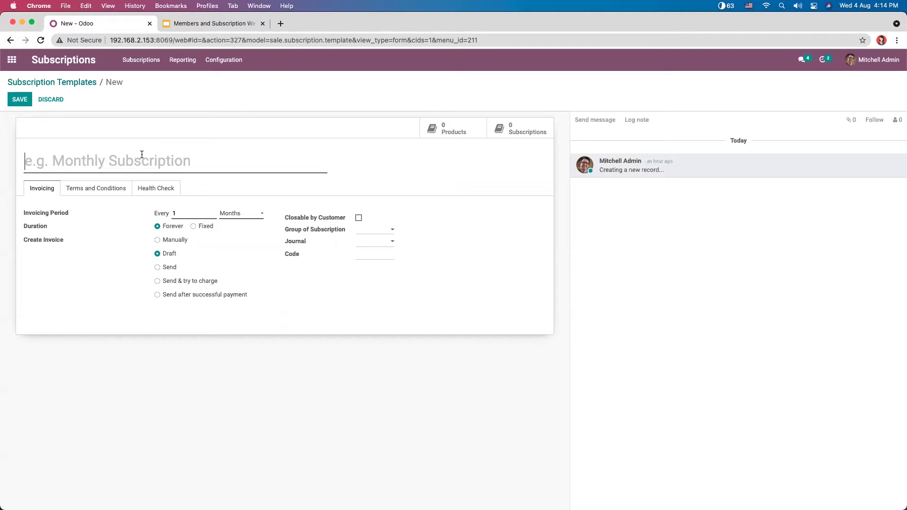
# Step: Name the template 'Online Magazine subscription(Monthly)', correcting typos along the way
pyautogui.write('O')
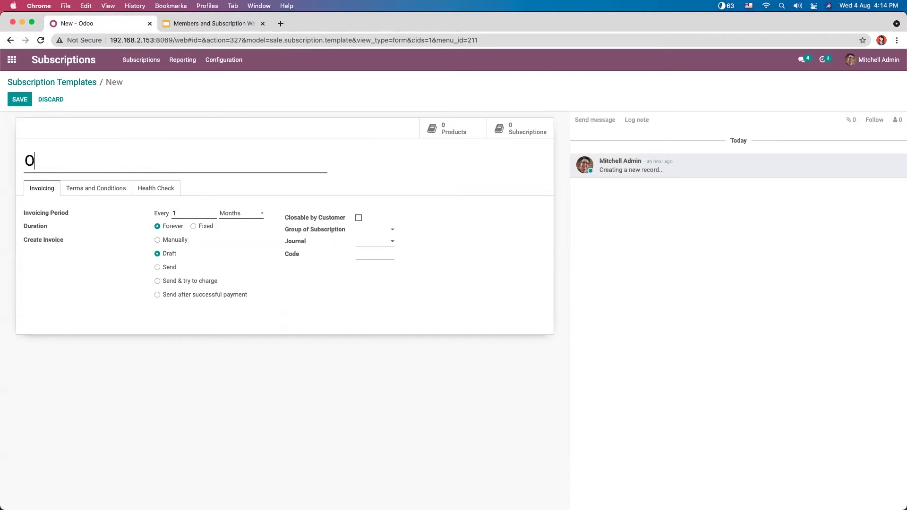
pyautogui.write('nline Magazine')
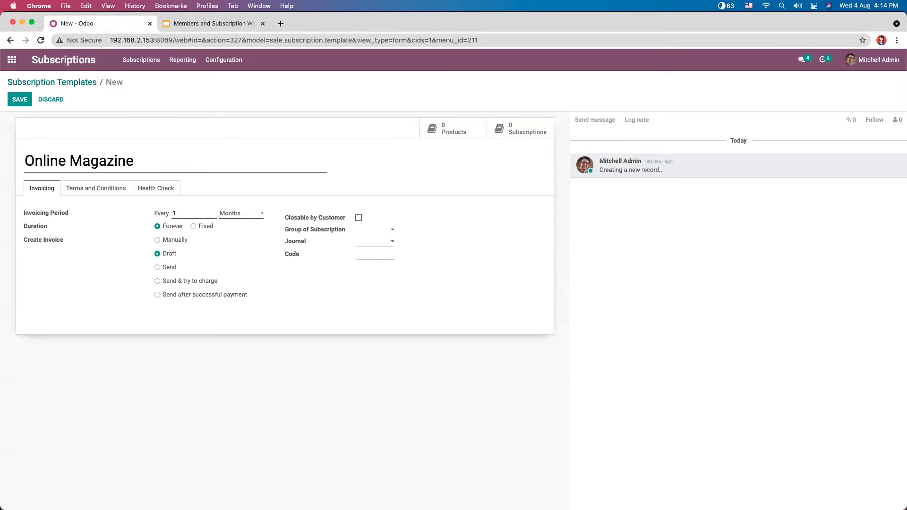
pyautogui.write('subscriptiomn')
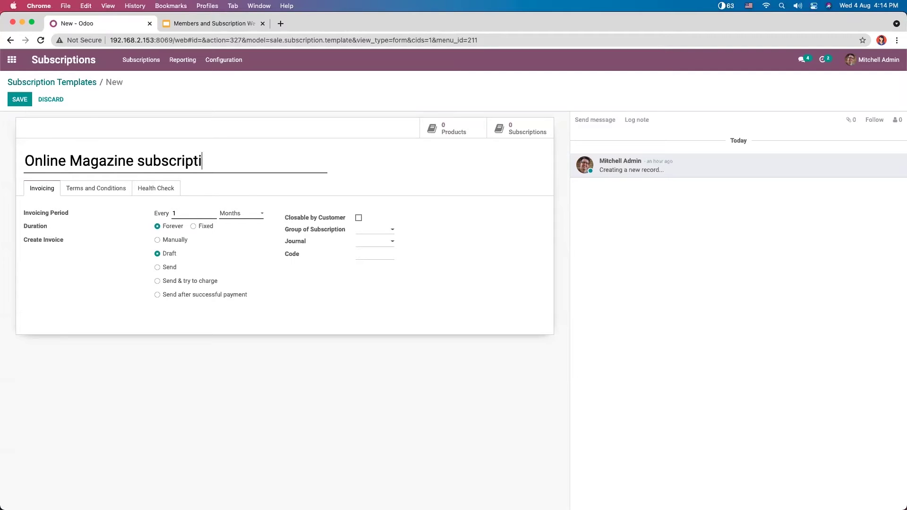
pyautogui.press('BackSpace')
pyautogui.press('BackSpace')
pyautogui.write('n()')
pyautogui.press('Left')
pyautogui.write('Mn')
pyautogui.press('BackSpace')
pyautogui.write('onthly')
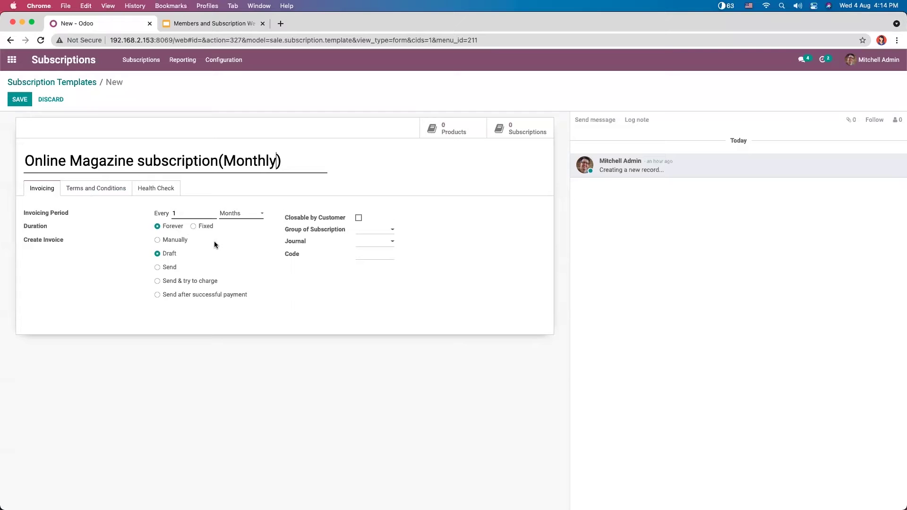
pyautogui.click(239, 213)
pyautogui.click(234, 213)
pyautogui.click(234, 218)
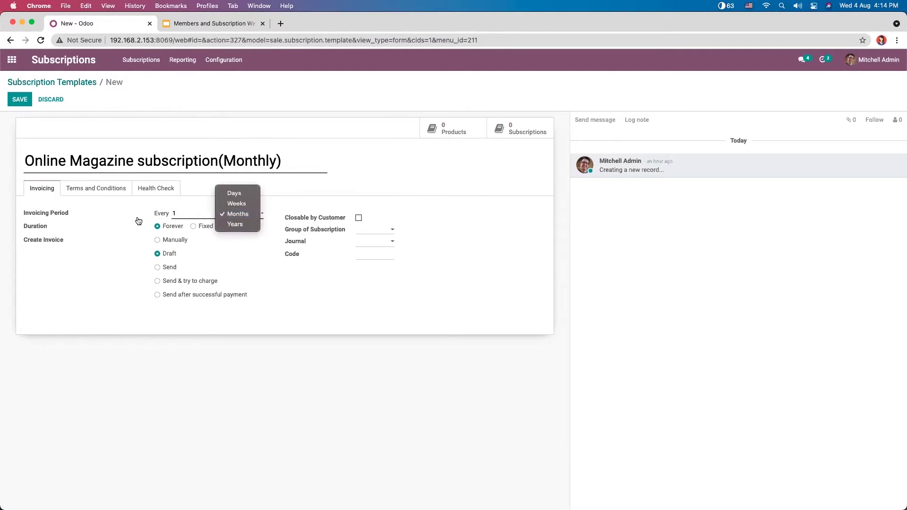
pyautogui.click(64, 225)
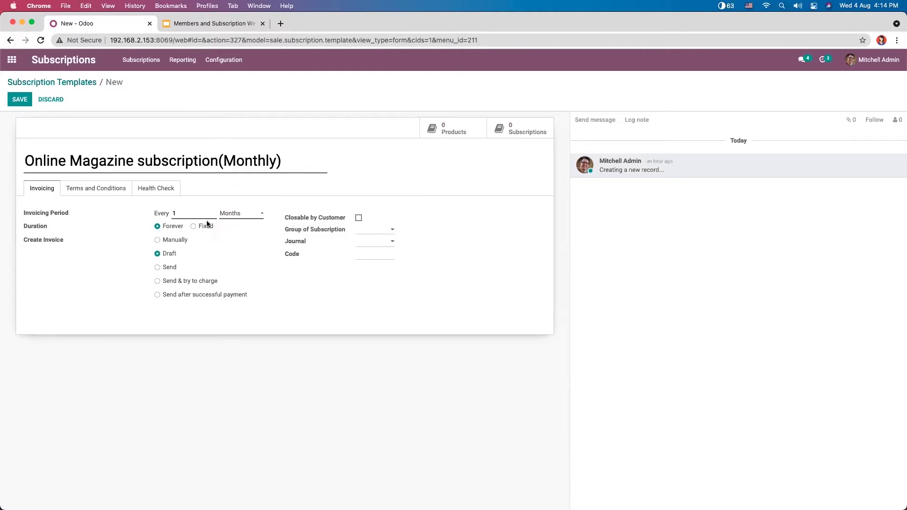
pyautogui.click(233, 215)
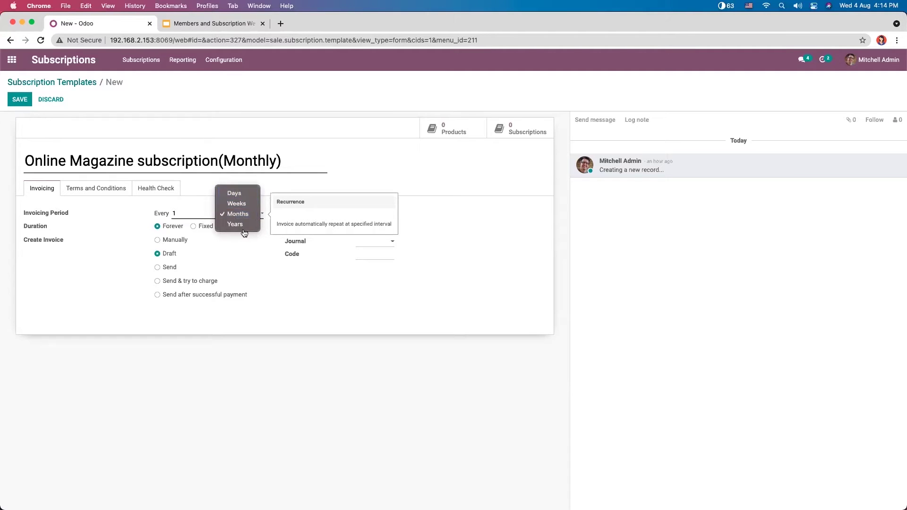
pyautogui.click(242, 253)
pyautogui.click(188, 210)
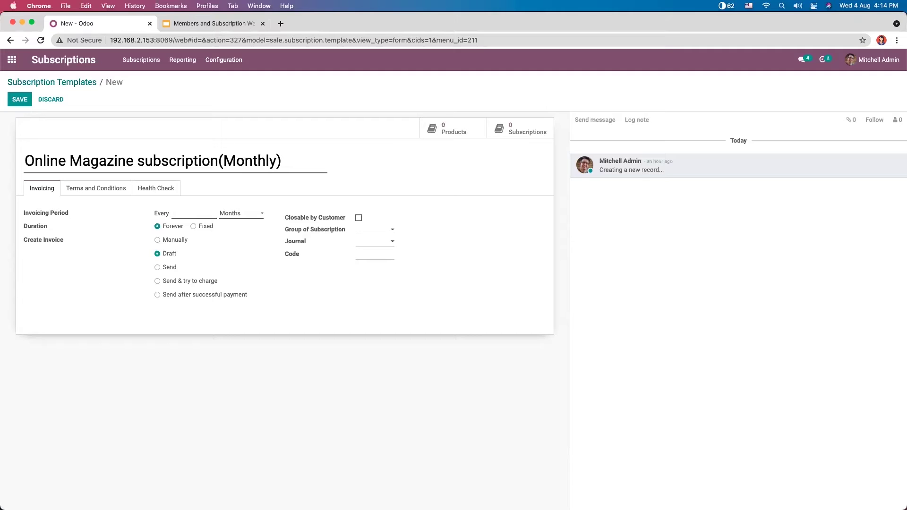
pyautogui.write('2')
pyautogui.press('BackSpace')
pyautogui.write('1')
pyautogui.click(199, 227)
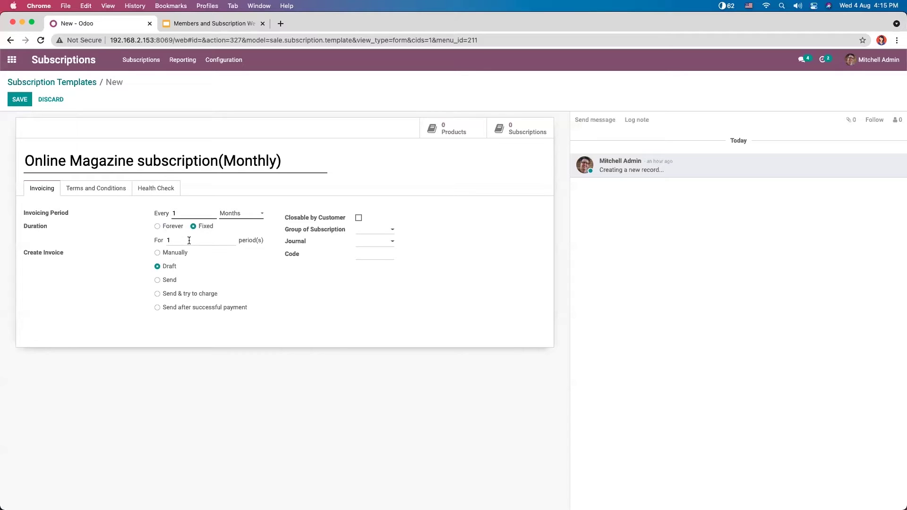
pyautogui.click(191, 239)
pyautogui.press('BackSpace')
pyautogui.write('5')
pyautogui.press('BackSpace')
pyautogui.click(172, 226)
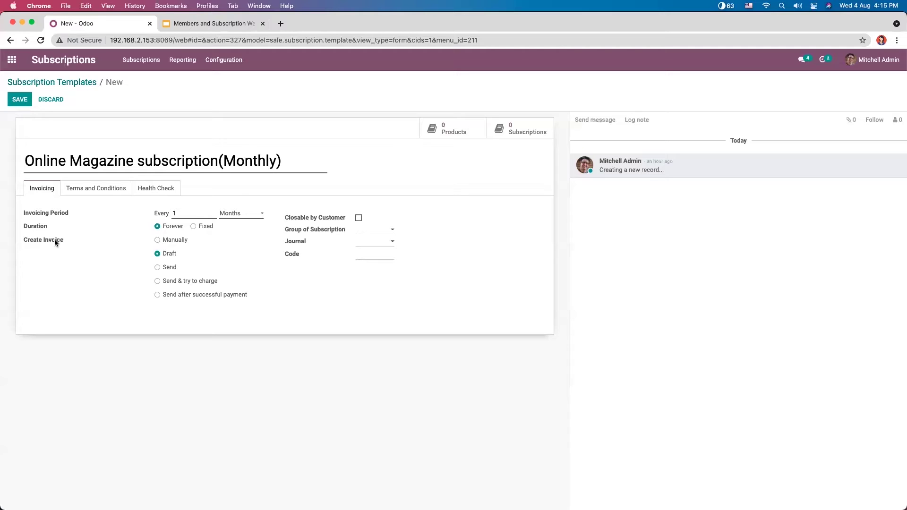
# Step: Try the Manually, Draft and Send invoice options and browse the invoice email templates
pyautogui.click(171, 241)
pyautogui.click(171, 256)
pyautogui.click(169, 268)
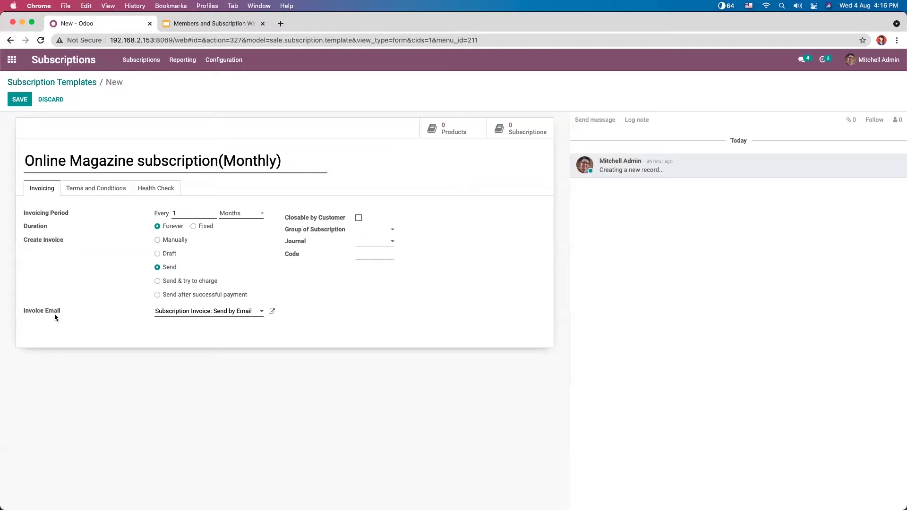
pyautogui.click(198, 312)
pyautogui.click(308, 319)
pyautogui.click(224, 314)
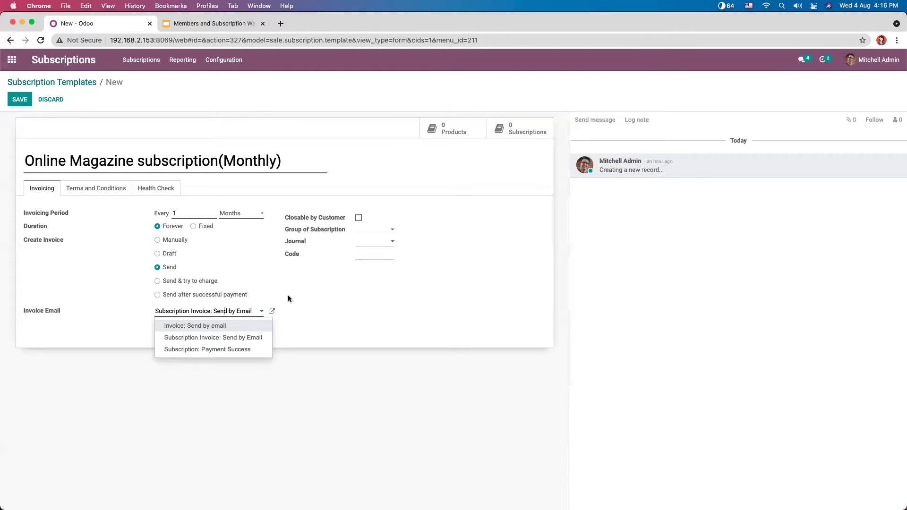
pyautogui.click(271, 295)
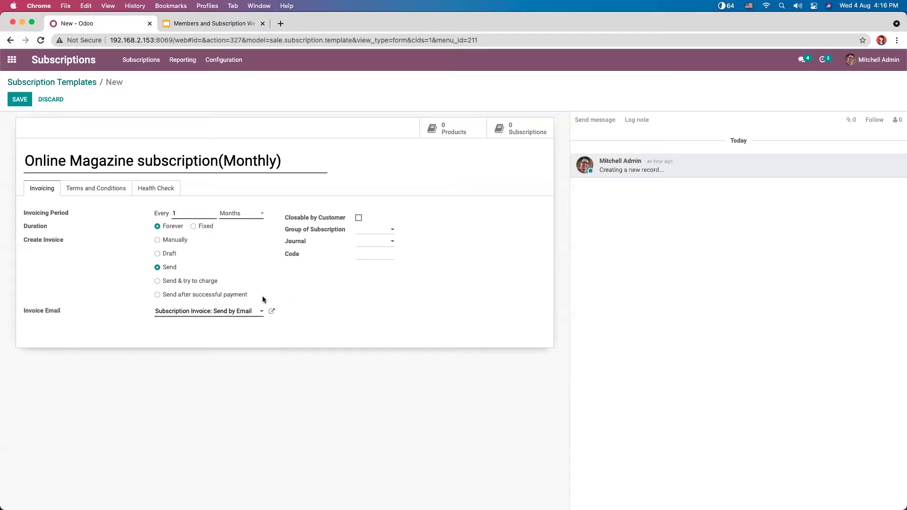
# Step: Compare 'Send & try to charge' with 'Send after successful payment', settling on the latter
pyautogui.click(178, 282)
pyautogui.click(183, 295)
pyautogui.click(183, 282)
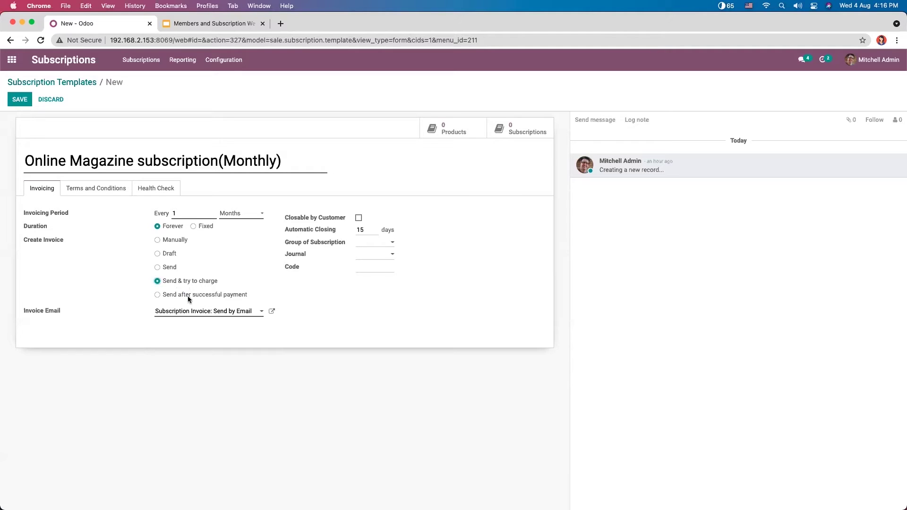
pyautogui.click(187, 296)
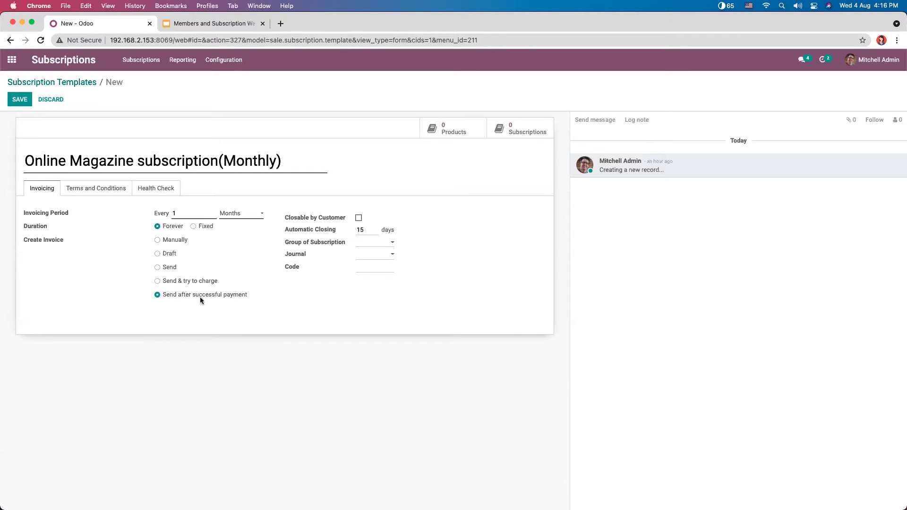
pyautogui.click(191, 283)
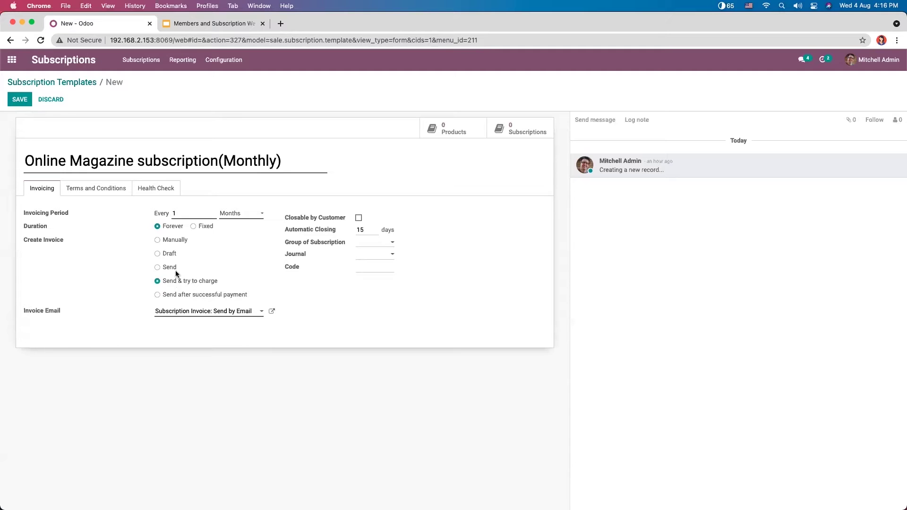
pyautogui.click(172, 267)
pyautogui.click(178, 281)
pyautogui.click(182, 296)
pyautogui.click(180, 281)
pyautogui.click(183, 294)
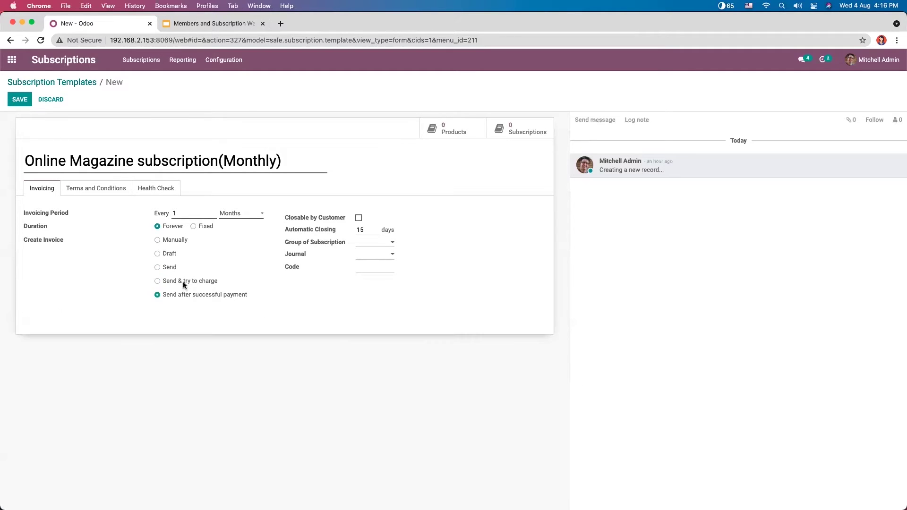
pyautogui.click(184, 283)
pyautogui.click(187, 295)
pyautogui.click(180, 281)
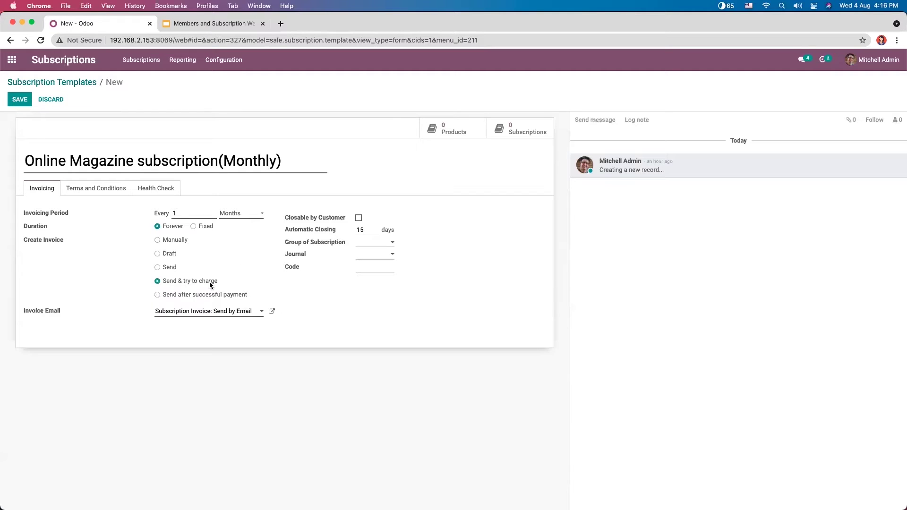
pyautogui.click(206, 293)
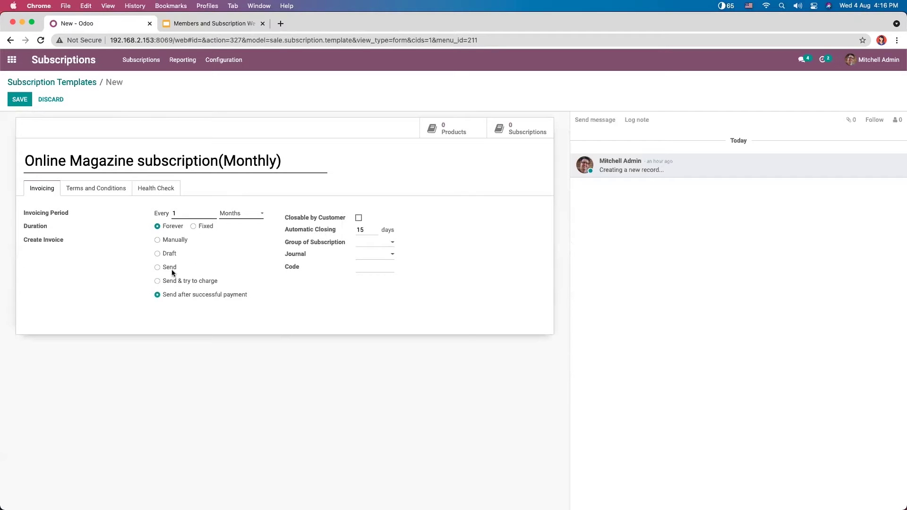
pyautogui.moveTo(318, 230)
# Step: Set automatic closing to 18 days and make the template closable by customer
pyautogui.doubleClick(360, 229)
pyautogui.press('BackSpace')
pyautogui.write('18')
pyautogui.click(358, 219)
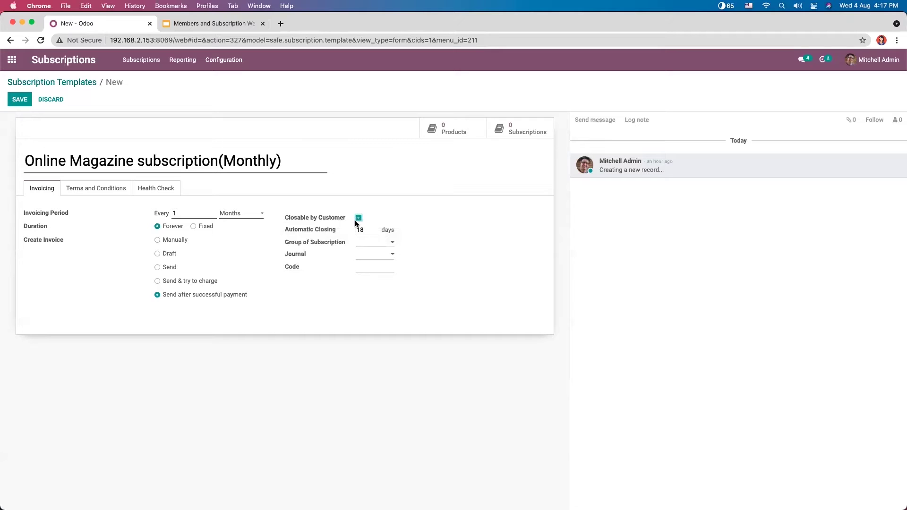
# Step: Put the template in the Contracts group with code OM and Draft invoice creation
pyautogui.click(367, 243)
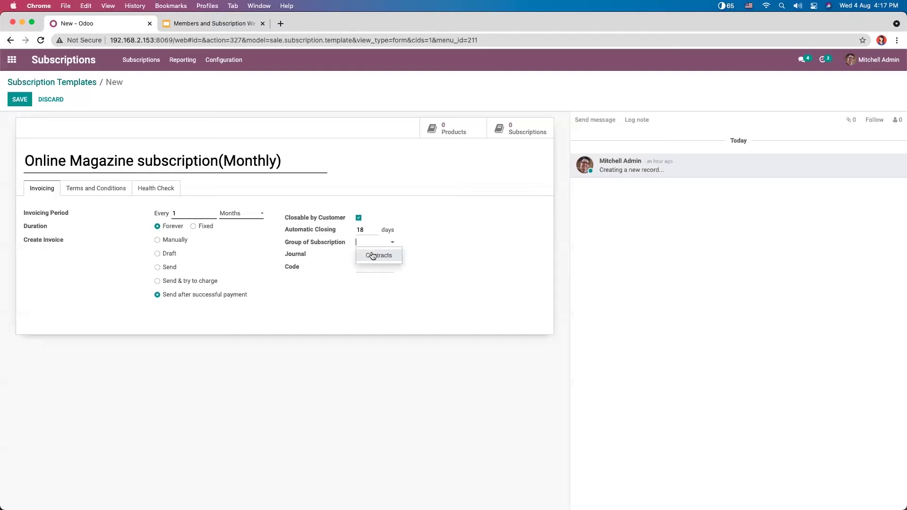
pyautogui.click(368, 253)
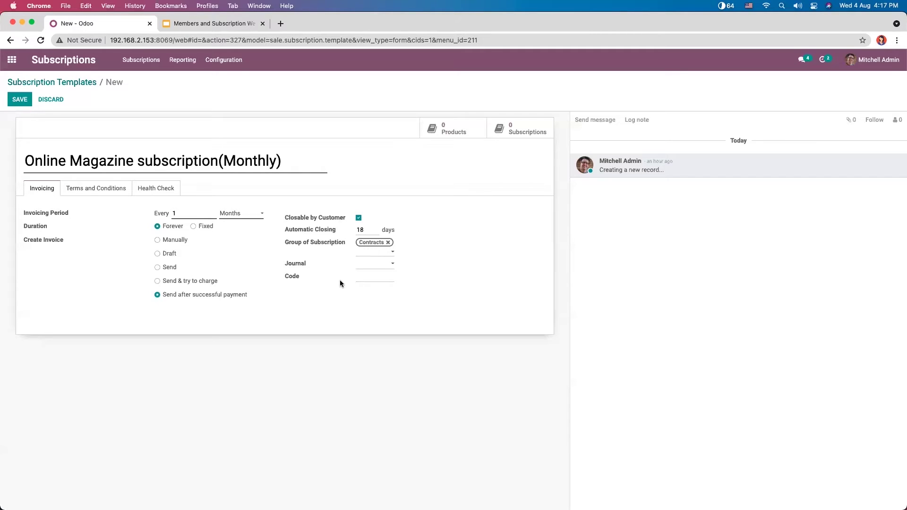
pyautogui.write('OM')
pyautogui.click(169, 254)
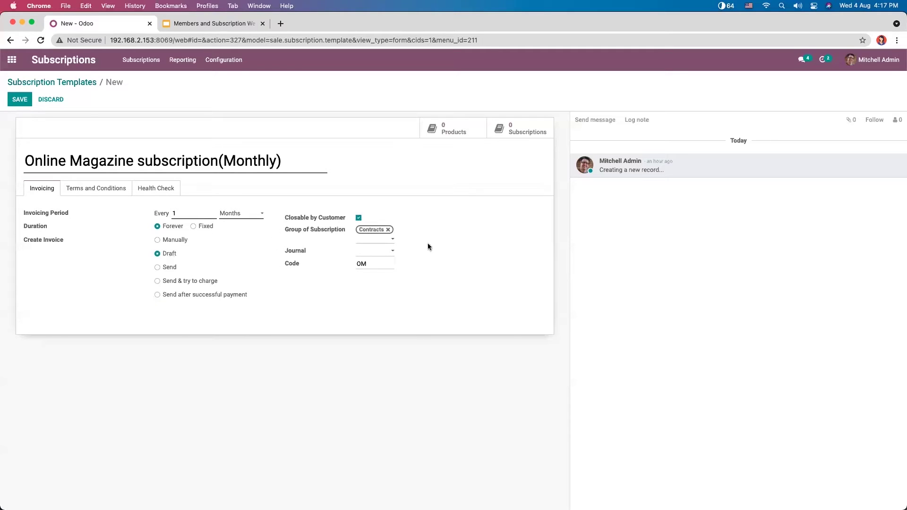
pyautogui.click(112, 189)
pyautogui.click(45, 190)
pyautogui.click(76, 191)
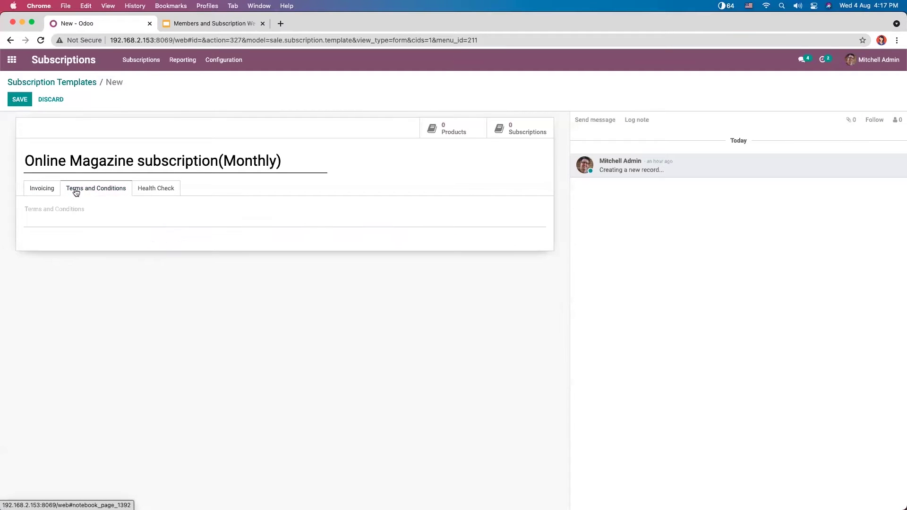
# Step: Enter terms 'Payment: All Payments are due upon receipt...' about forfeiting ownership, then view Health Check
pyautogui.click(105, 205)
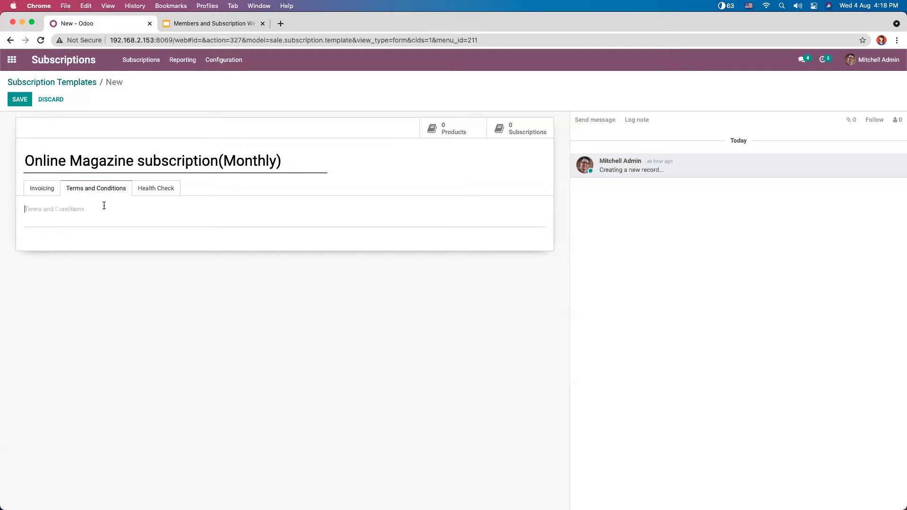
pyautogui.write('Payment: All Payments are due upon receipt')
pyautogui.write('.If a payme')
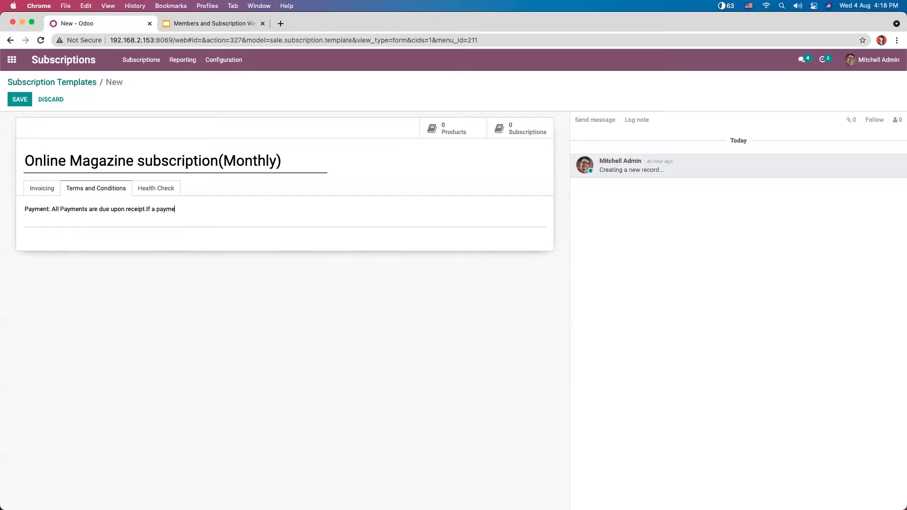
pyautogui.write('nt is not reci')
pyautogui.press('BackSpace')
pyautogui.write('ev')
pyautogui.write('ved')
pyautogui.write('the ')
pyautogui.write('bu')
pyautogui.write('ye')
pyautogui.write('r g')
pyautogui.write('or')
pyautogui.write('fei')
pyautogui.write('ts the owne')
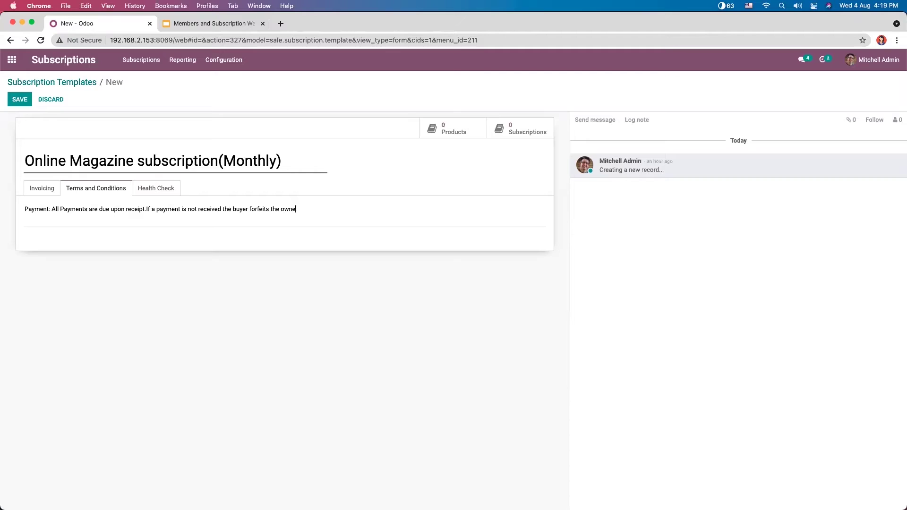
pyautogui.write('rship of any service purchased')
pyautogui.click(142, 196)
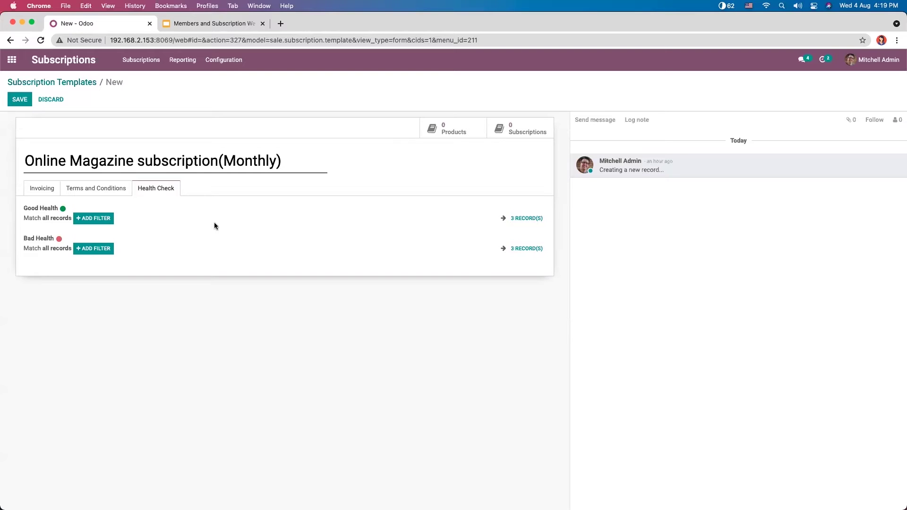
pyautogui.doubleClick(209, 232)
# Step: Add a Good Health rule requiring Monthly Recurring Revenue >= 20, matching 2 records
pyautogui.click(156, 225)
pyautogui.click(101, 219)
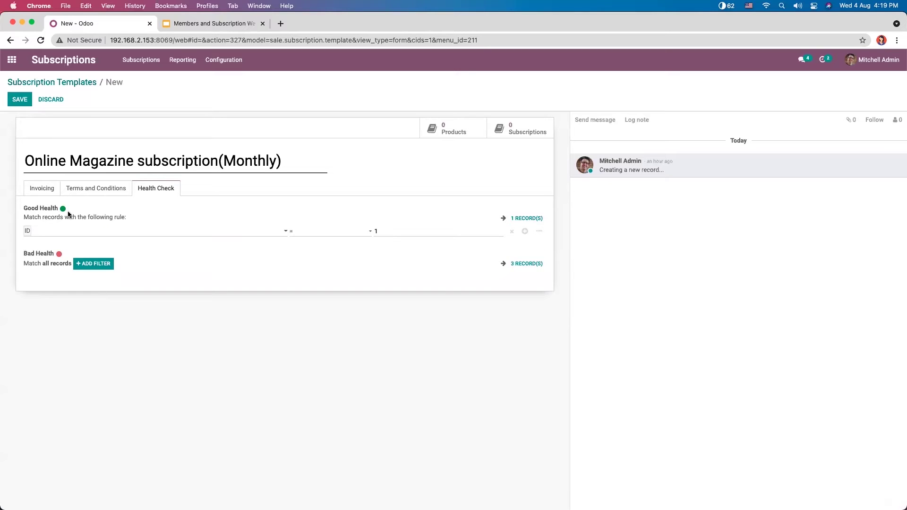
pyautogui.click(58, 229)
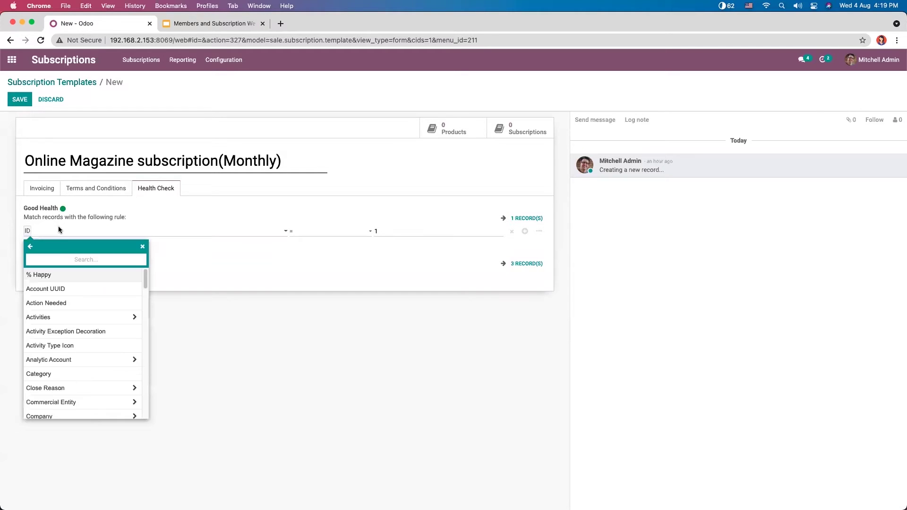
pyautogui.write('recur')
pyautogui.click(76, 273)
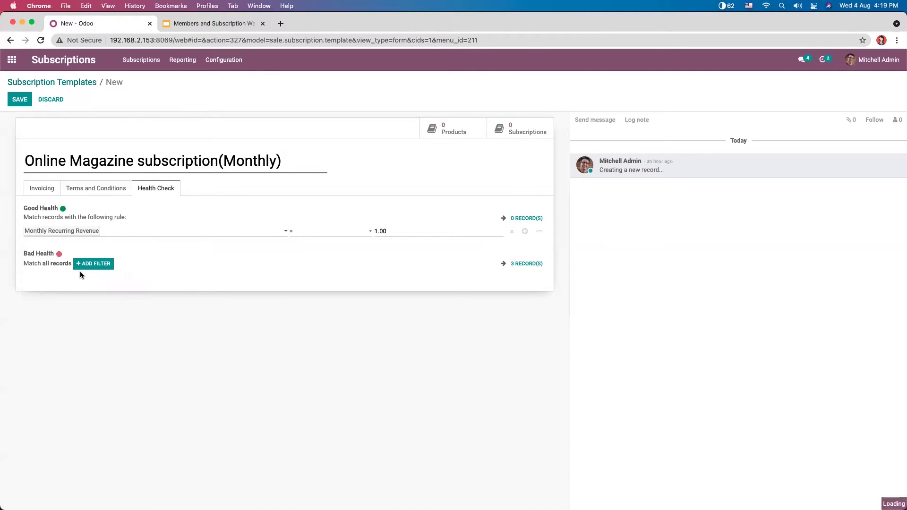
pyautogui.click(328, 235)
pyautogui.click(326, 273)
pyautogui.click(384, 231)
pyautogui.press('BackSpace')
pyautogui.press('BackSpace')
pyautogui.press('BackSpace')
pyautogui.press('BackSpace')
pyautogui.write('20')
# Step: Change the Bad Health rule to Monthly Recurring Revenue < 20, replacing the old 1.00 threshold
pyautogui.click(87, 265)
pyautogui.click(49, 275)
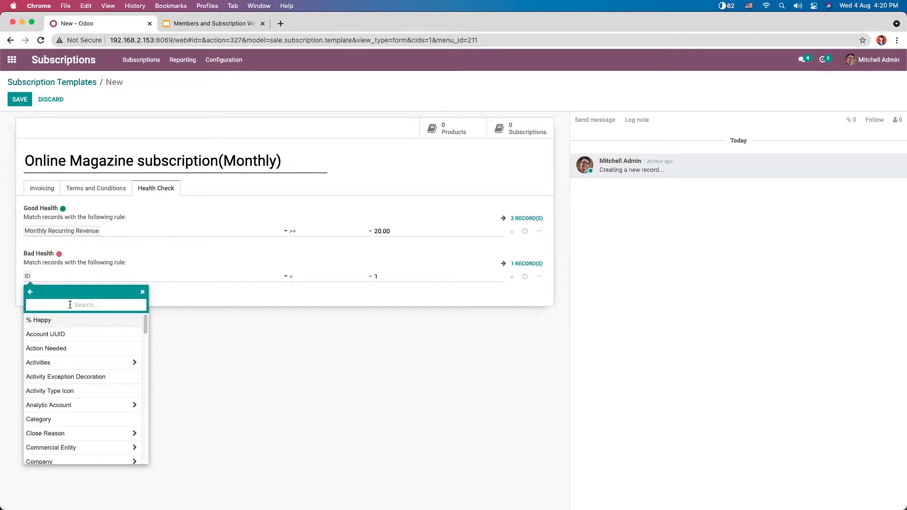
pyautogui.write('mo')
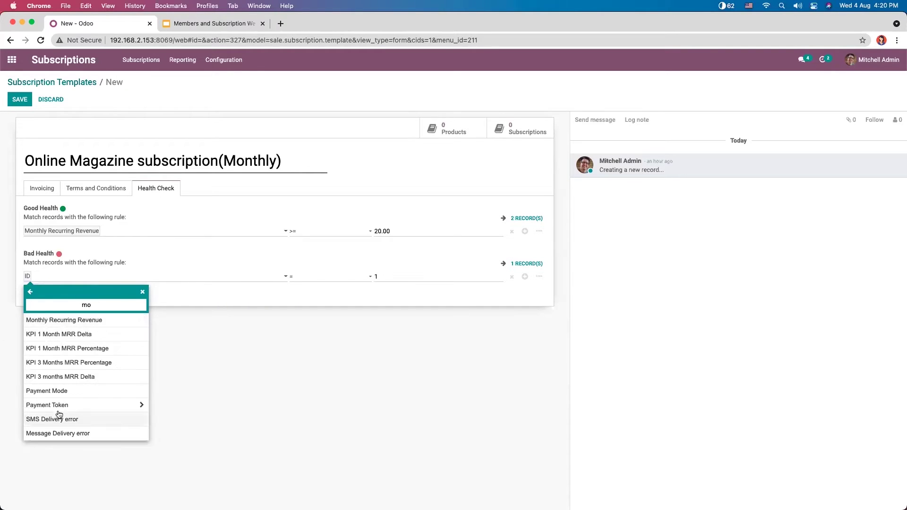
pyautogui.click(107, 326)
pyautogui.click(318, 278)
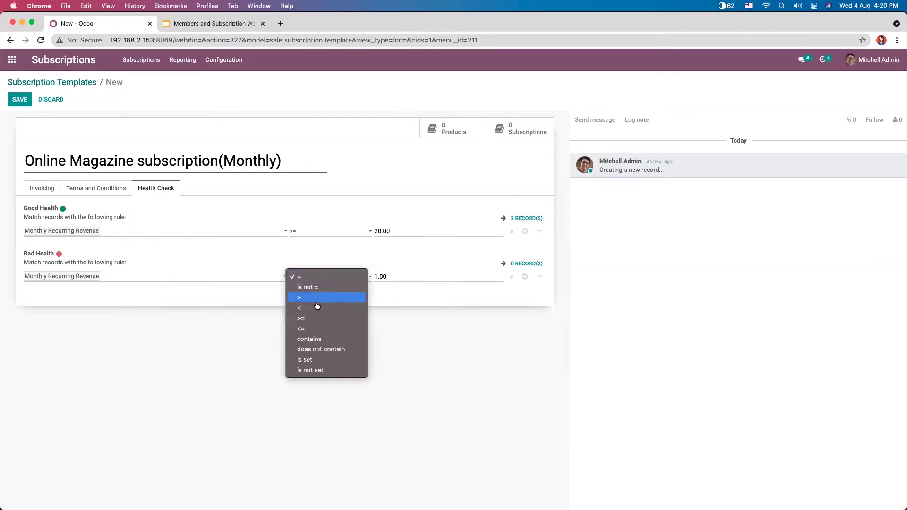
pyautogui.click(326, 307)
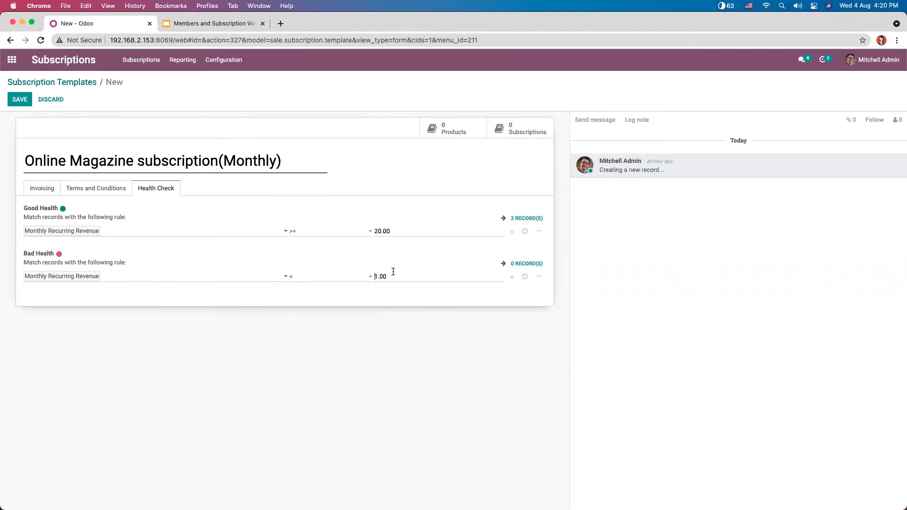
pyautogui.press('Right')
pyautogui.press('BackSpace')
pyautogui.write('20')
# Step: Preview the 2 good-health and 1 bad-health matching subscriptions
pyautogui.click(521, 218)
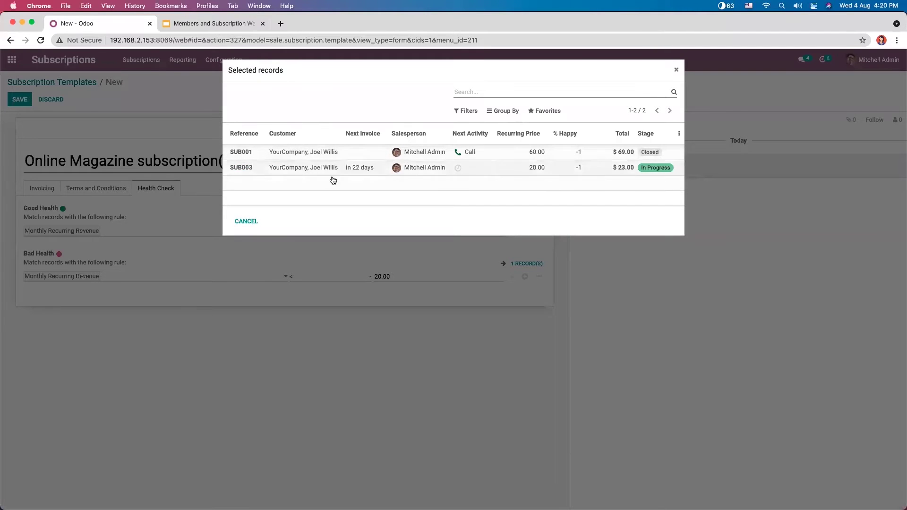
pyautogui.click(675, 71)
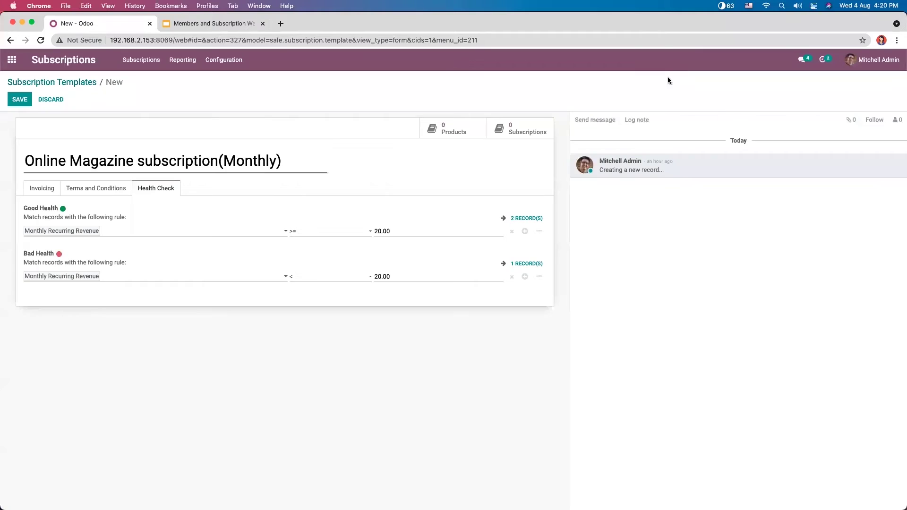
pyautogui.click(531, 268)
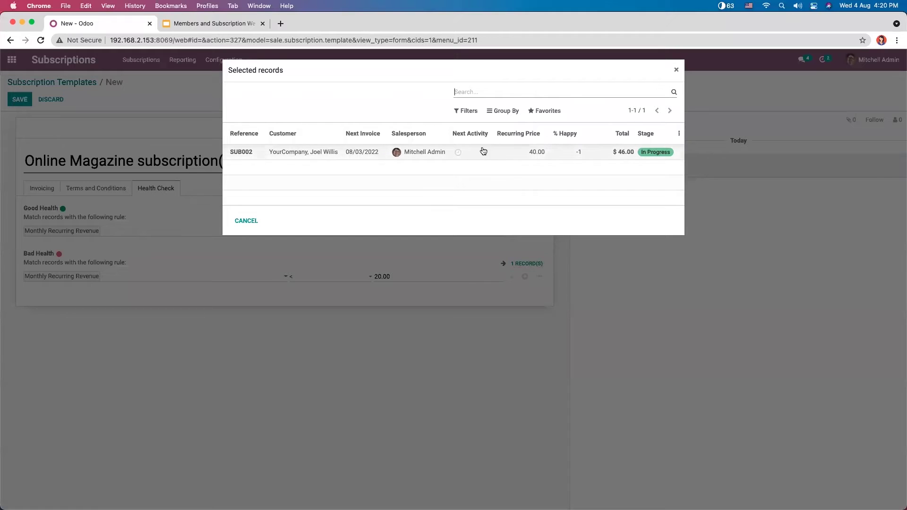
pyautogui.click(676, 70)
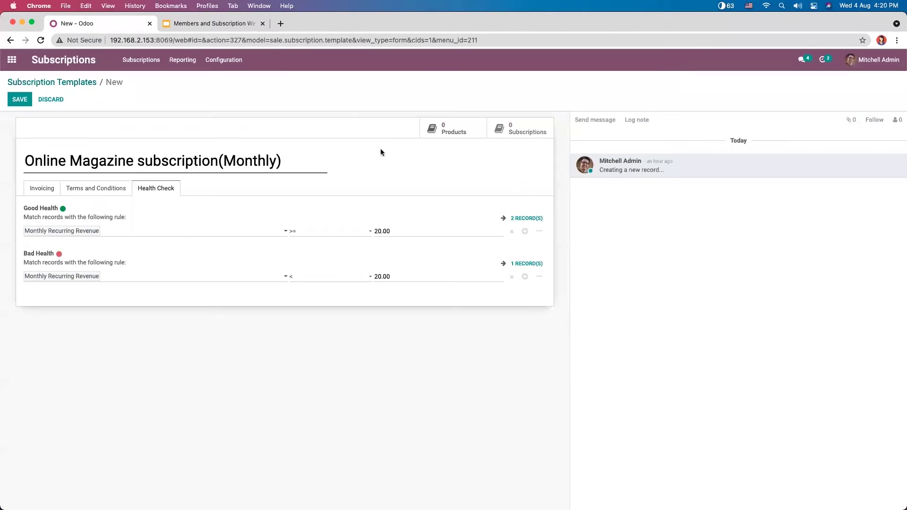
# Step: Try adding an extra condition and a condition group to Good Health, then remove both
pyautogui.click(165, 231)
pyautogui.click(224, 367)
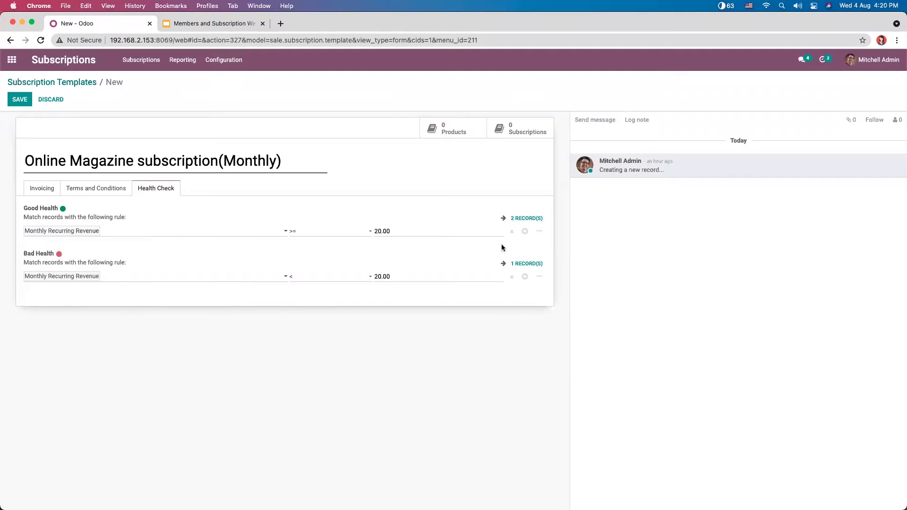
pyautogui.click(525, 231)
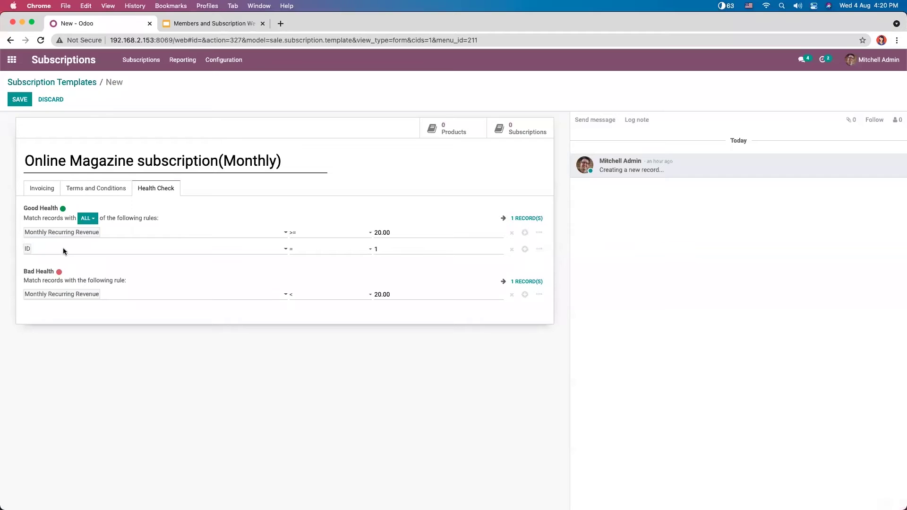
pyautogui.click(510, 249)
pyautogui.click(538, 233)
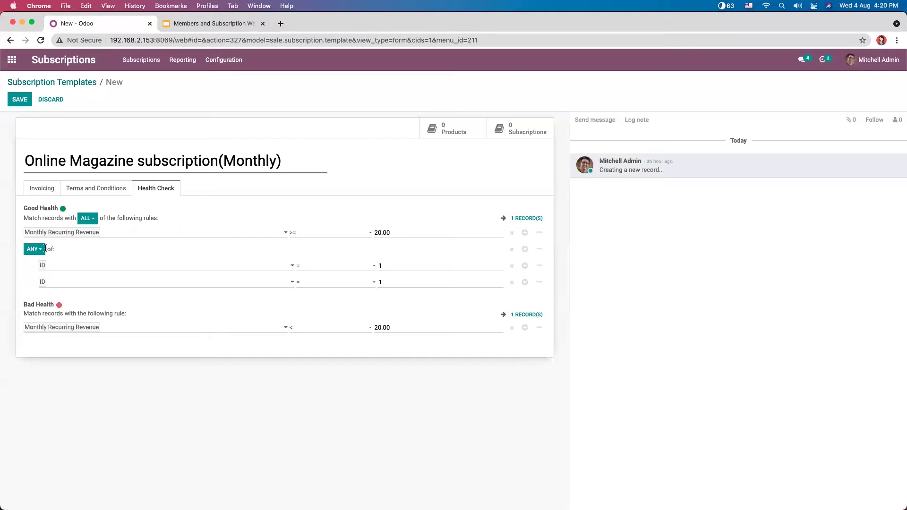
pyautogui.click(512, 250)
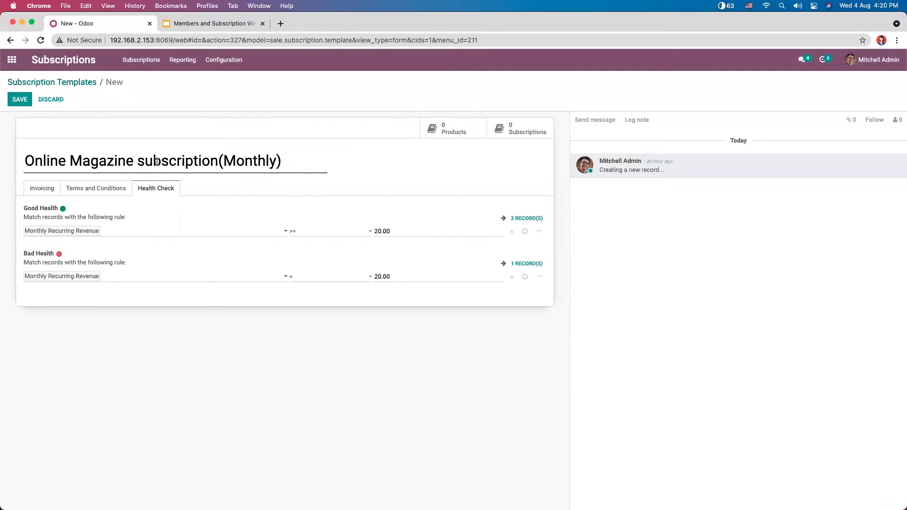
# Step: Look over the Terms, Invoicing and Health Check tabs, then save the template
pyautogui.click(111, 189)
pyautogui.click(56, 192)
pyautogui.click(150, 188)
pyautogui.click(42, 189)
pyautogui.click(20, 101)
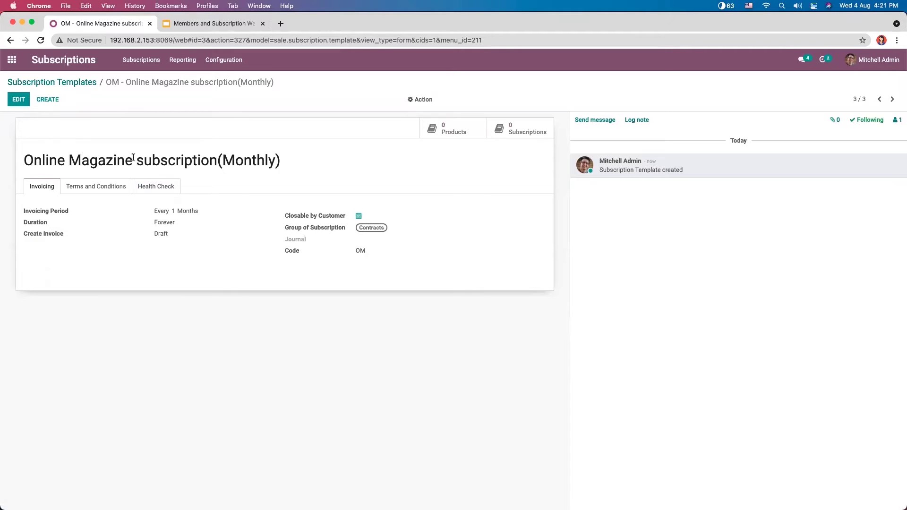
# Step: Review the saved health rules, reopen the OM template in edit mode, then return to the templates list
pyautogui.click(164, 185)
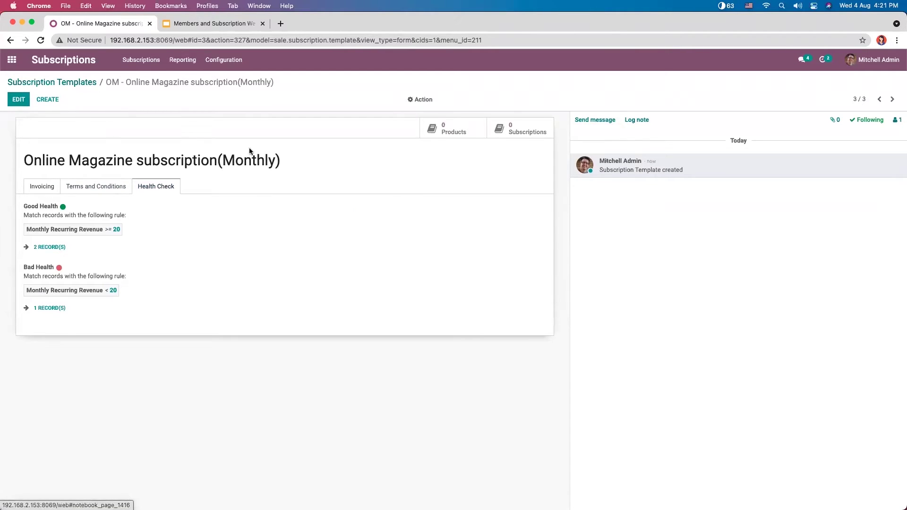
pyautogui.click(80, 83)
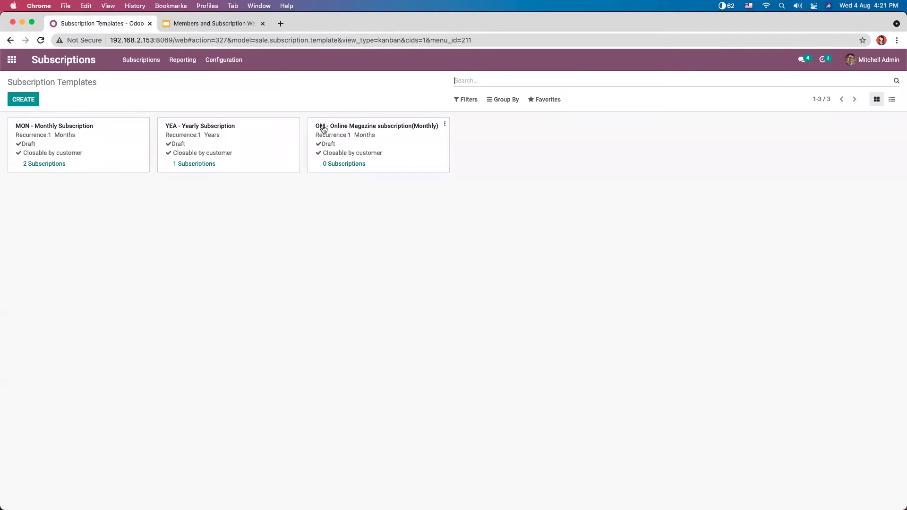
pyautogui.click(383, 140)
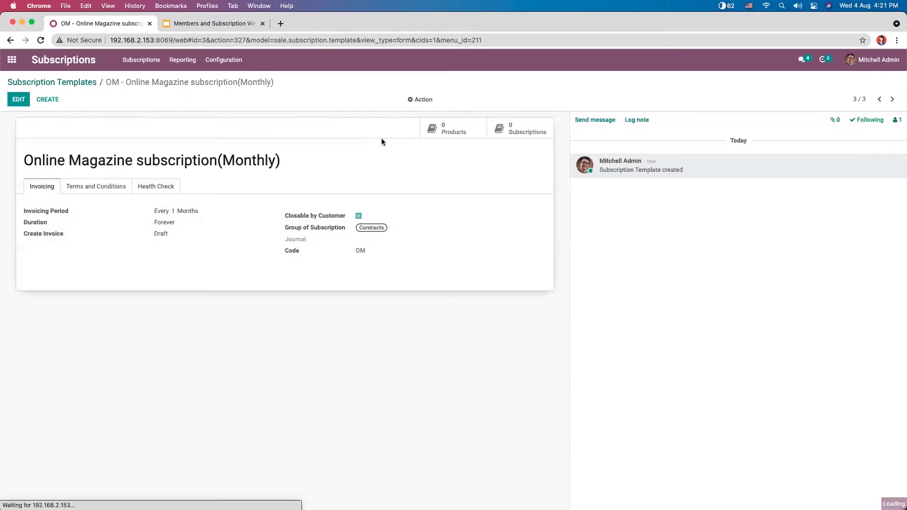
pyautogui.moveTo(356, 251); pyautogui.dragTo(376, 249)
pyautogui.click(345, 243)
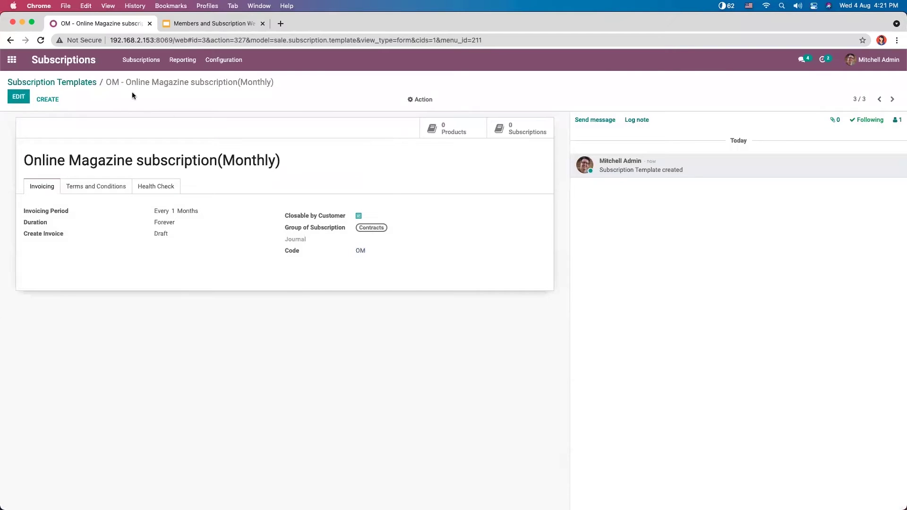
pyautogui.click(18, 97)
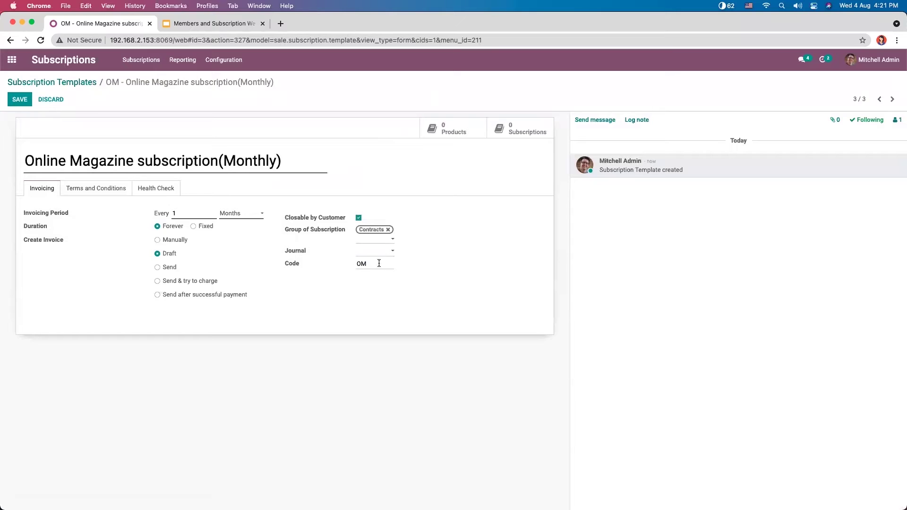
pyautogui.click(65, 83)
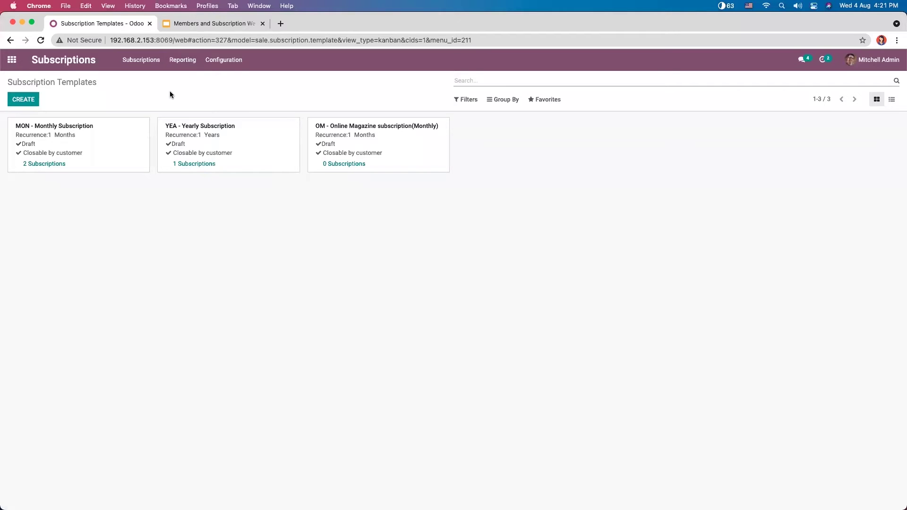
pyautogui.click(141, 66)
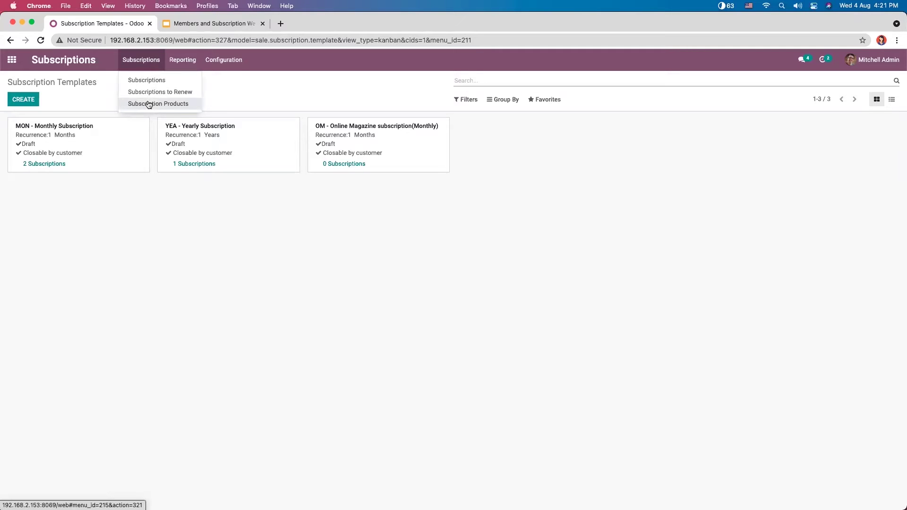
# Step: Create a new subscription product named 'Magazine Subscription(Monthly)'
pyautogui.click(149, 104)
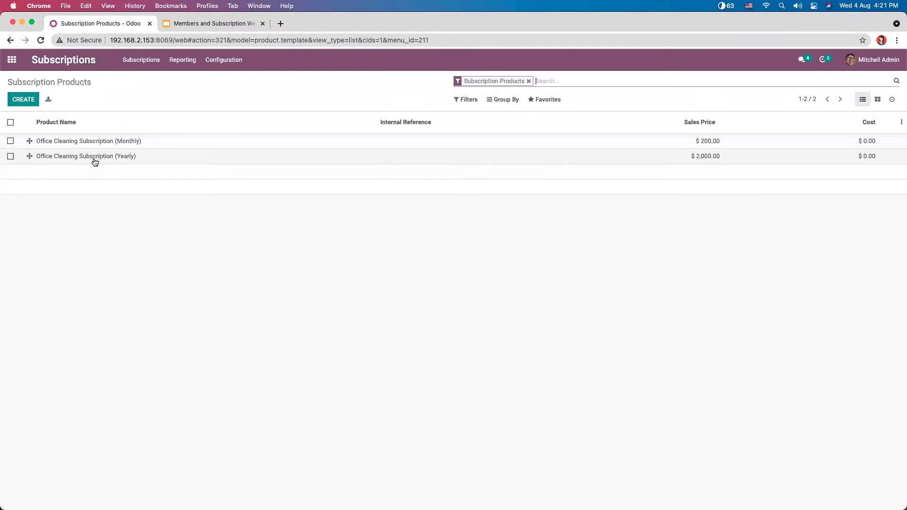
pyautogui.click(24, 97)
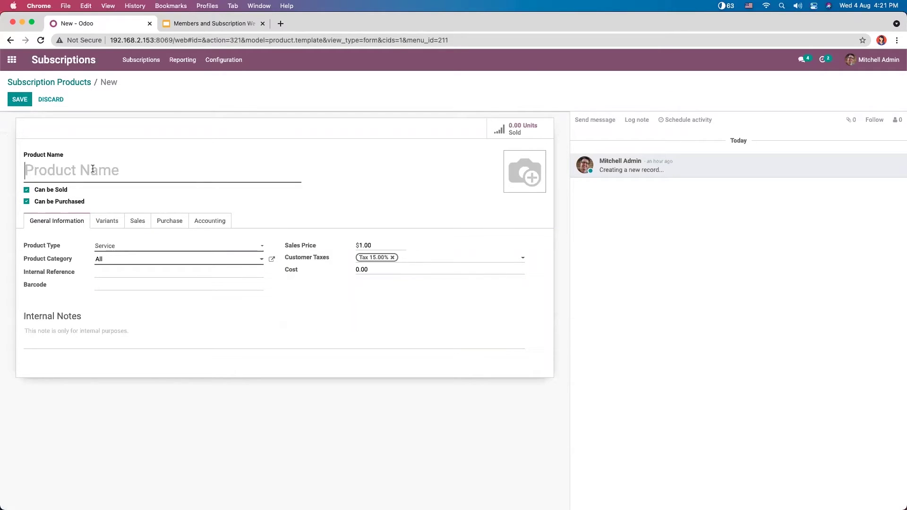
pyautogui.write('Magazi')
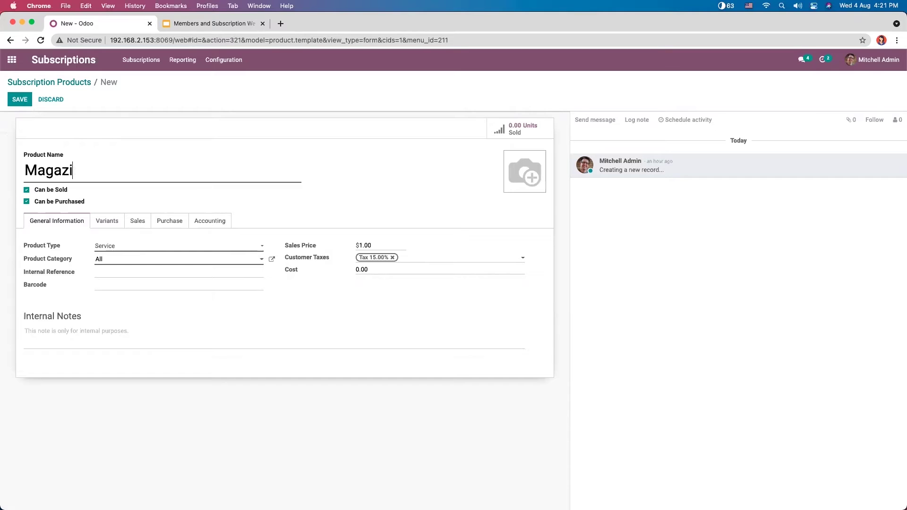
pyautogui.write('ne Subscription')
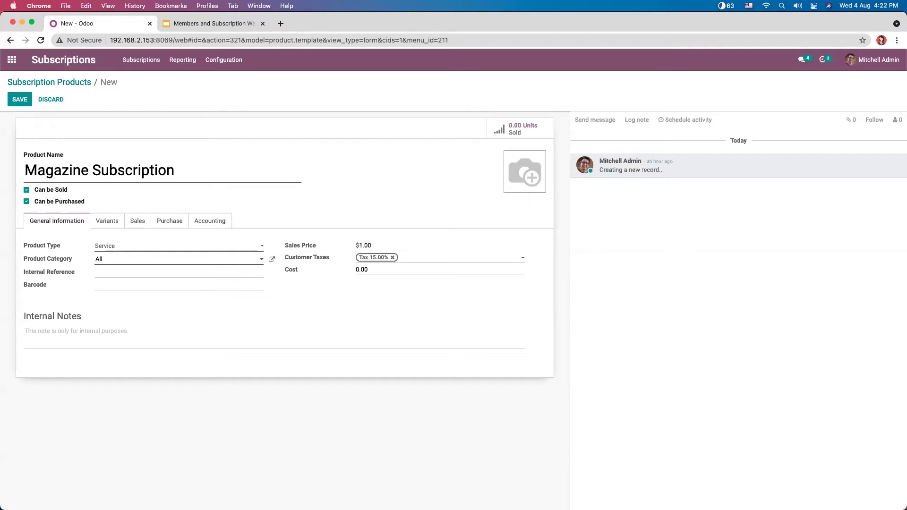
pyautogui.write('()')
pyautogui.write('Monthl')
pyautogui.write('y')
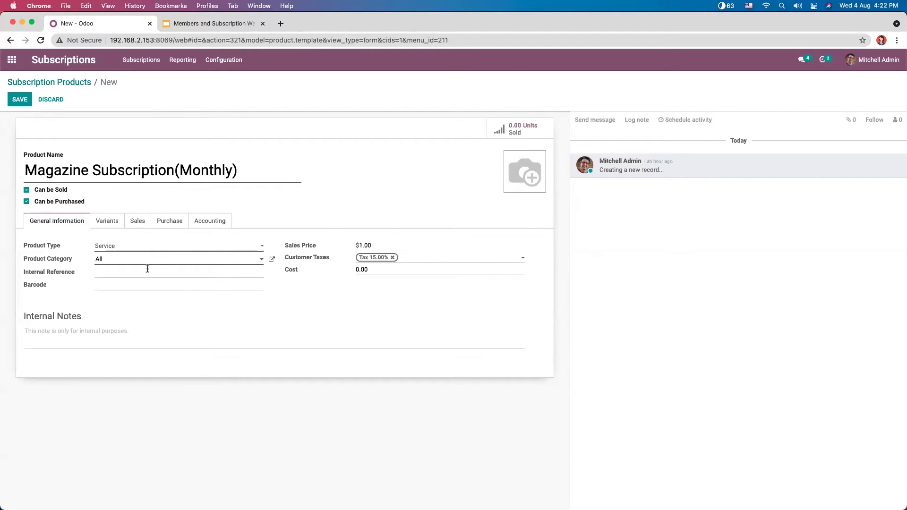
pyautogui.click(110, 249)
# Step: Keep the product type as Service and set the sales price to $100.00
pyautogui.click(73, 241)
pyautogui.click(365, 242)
pyautogui.write('00')
# Step: Invoice on ordered quantities, link the OM - Online Magazine subscription(Monthly) template, and save
pyautogui.click(137, 226)
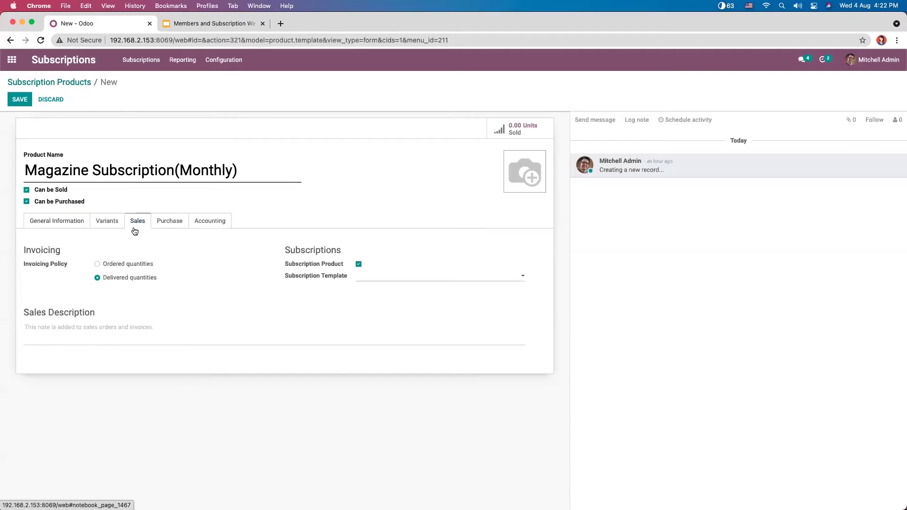
pyautogui.click(121, 266)
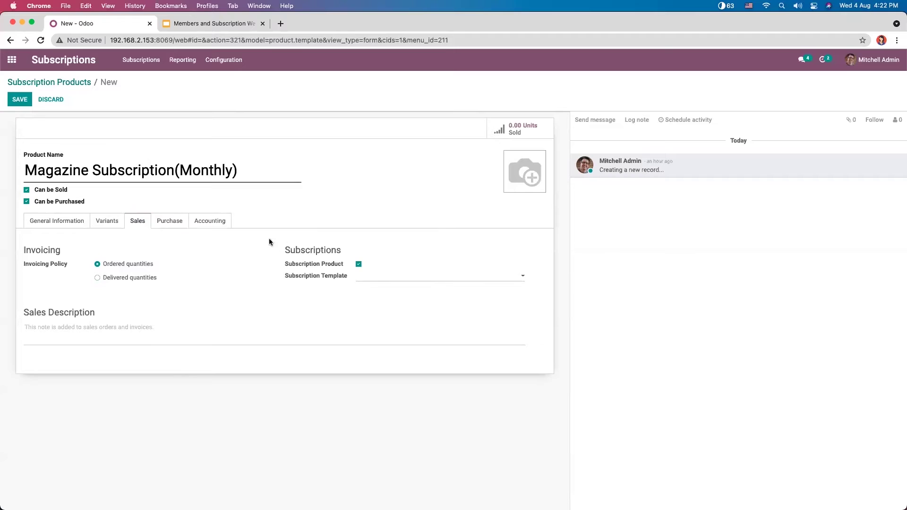
pyautogui.moveTo(285, 245); pyautogui.dragTo(350, 311)
pyautogui.click(290, 251)
pyautogui.moveTo(333, 268)
pyautogui.click(360, 278)
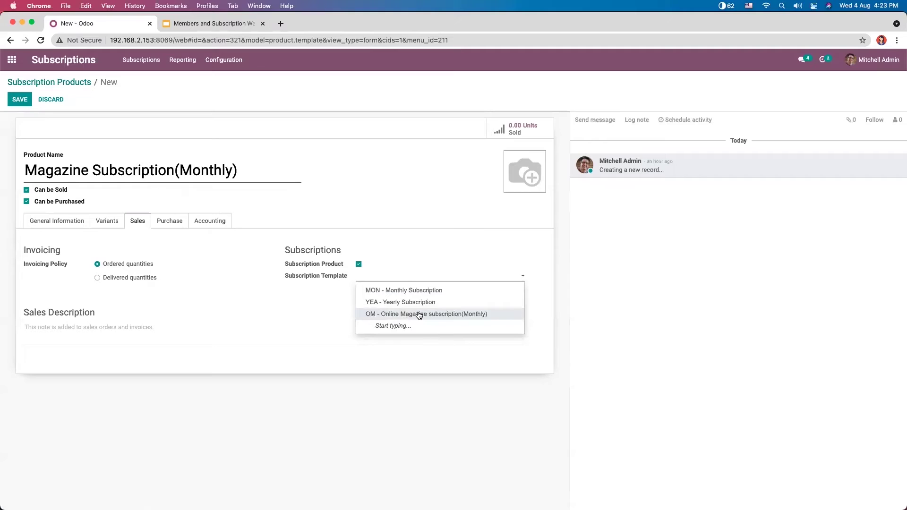
pyautogui.click(417, 314)
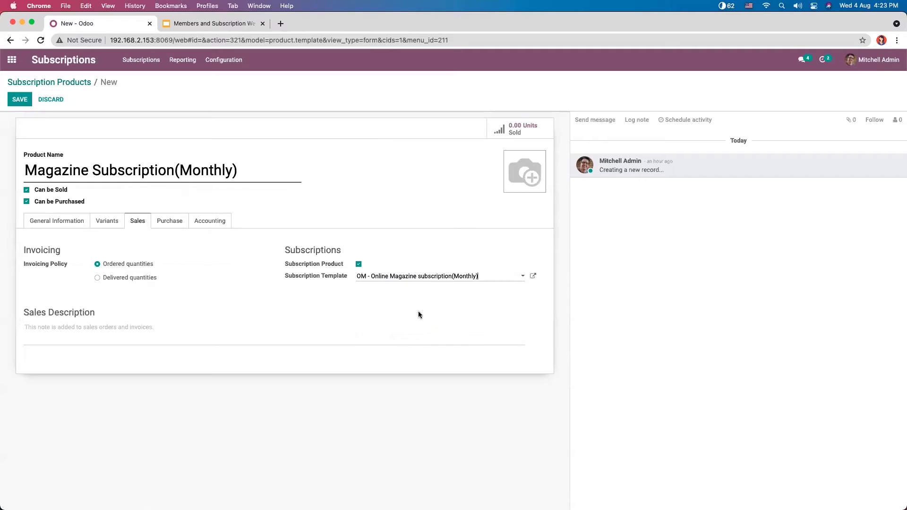
pyautogui.click(19, 105)
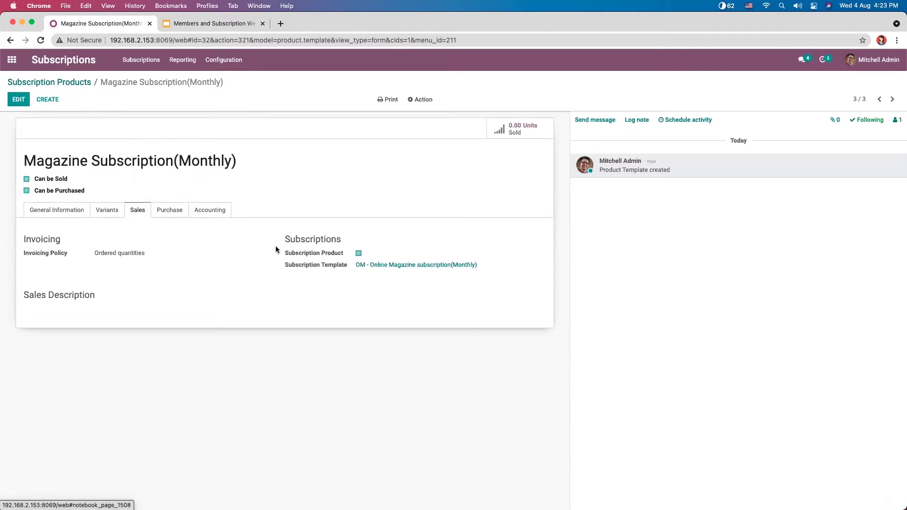
# Step: Browse the Accounting, General Information and Variants tabs, enter edit mode, and inspect the product category
pyautogui.click(210, 211)
pyautogui.click(68, 214)
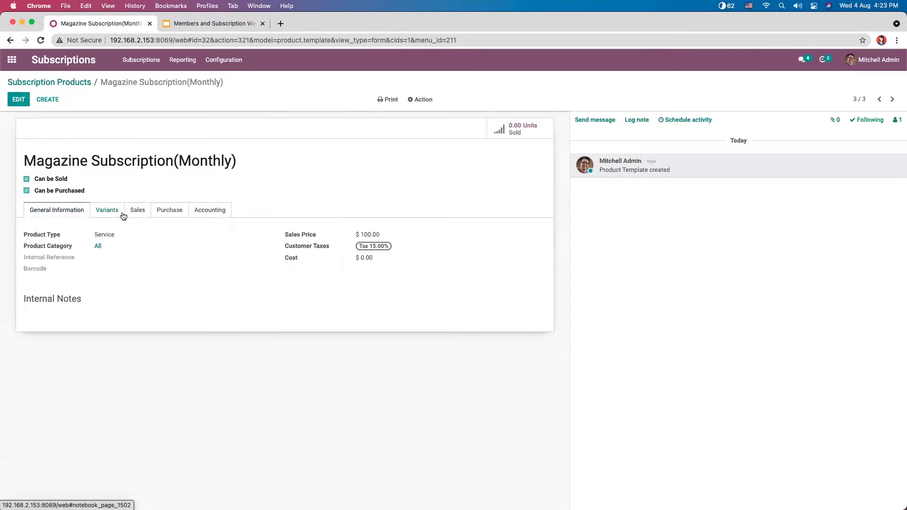
pyautogui.click(109, 211)
pyautogui.click(212, 210)
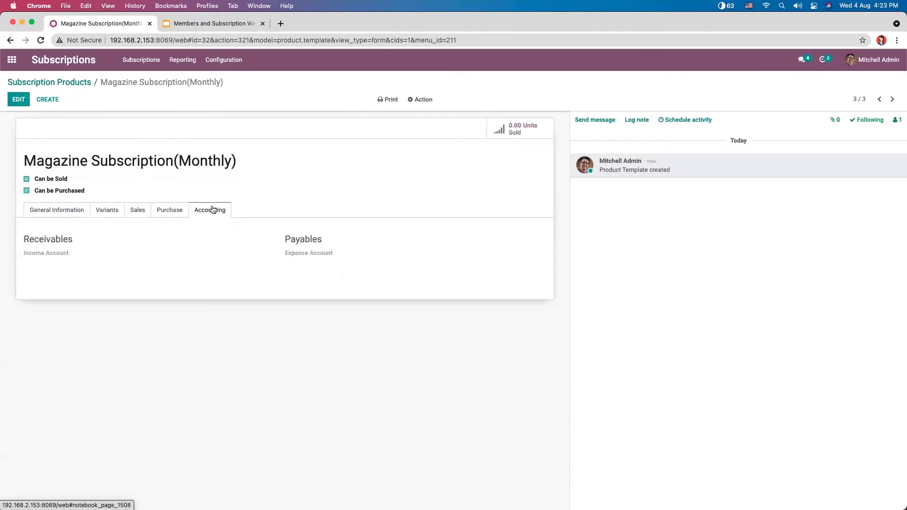
pyautogui.click(69, 214)
pyautogui.click(15, 100)
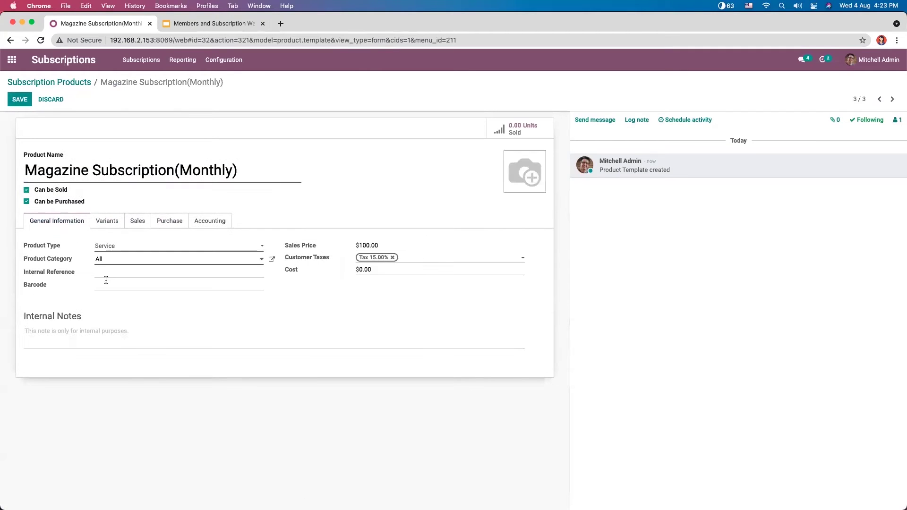
pyautogui.click(272, 259)
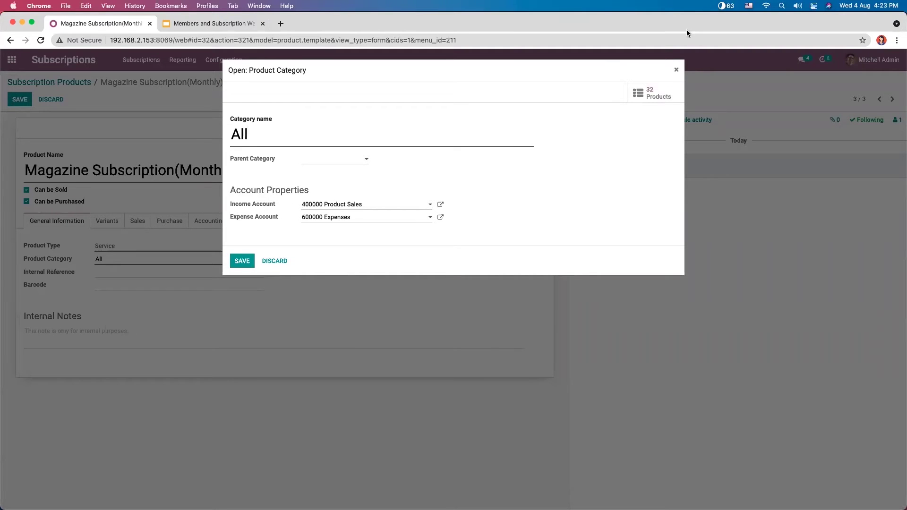
pyautogui.click(675, 69)
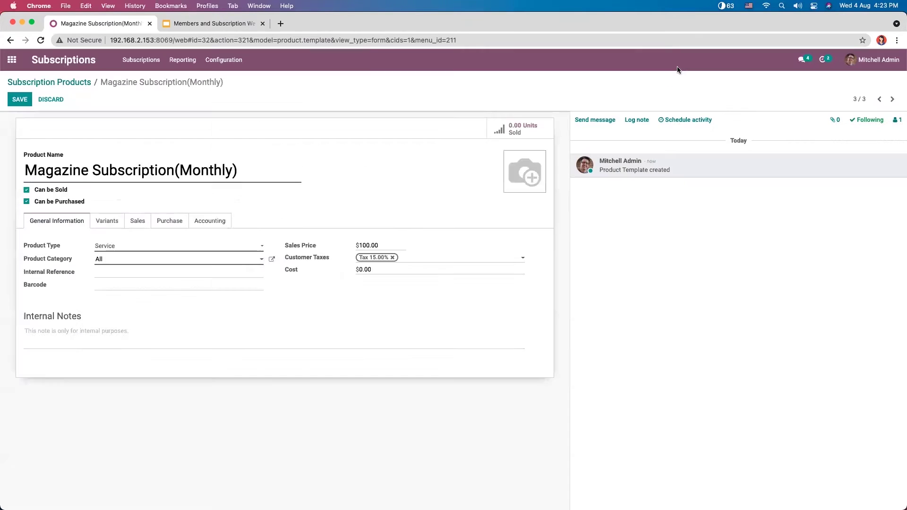
# Step: Review the income account options unchanged, save the product, and return to Subscription Products
pyautogui.click(204, 229)
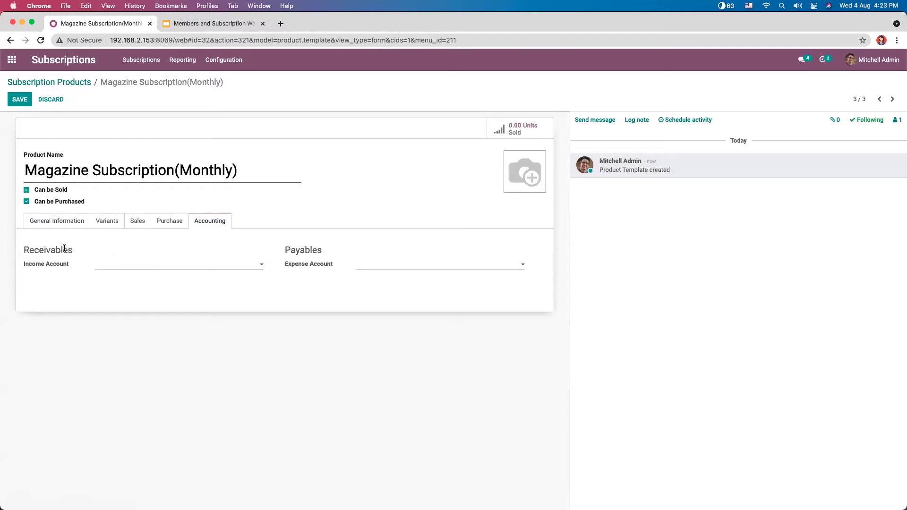
pyautogui.click(142, 264)
pyautogui.click(120, 240)
pyautogui.click(99, 267)
pyautogui.click(290, 266)
pyautogui.click(56, 222)
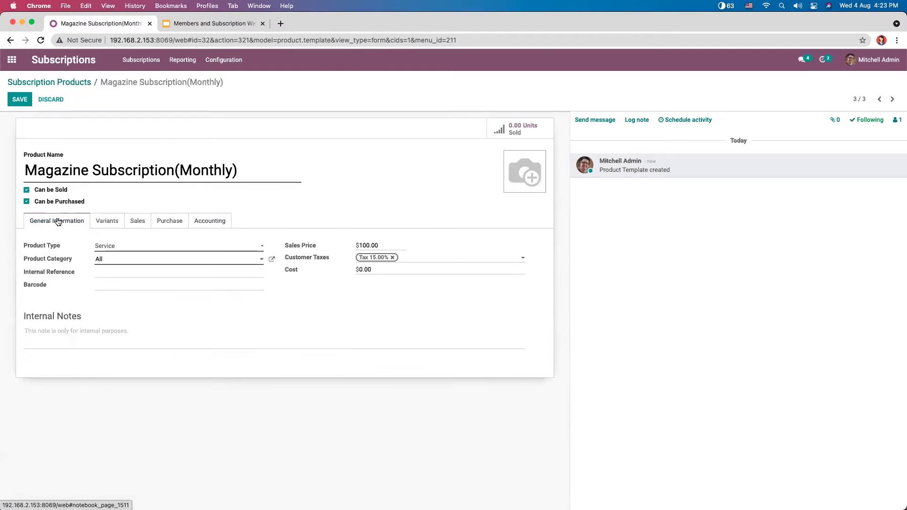
pyautogui.click(26, 101)
pyautogui.click(76, 82)
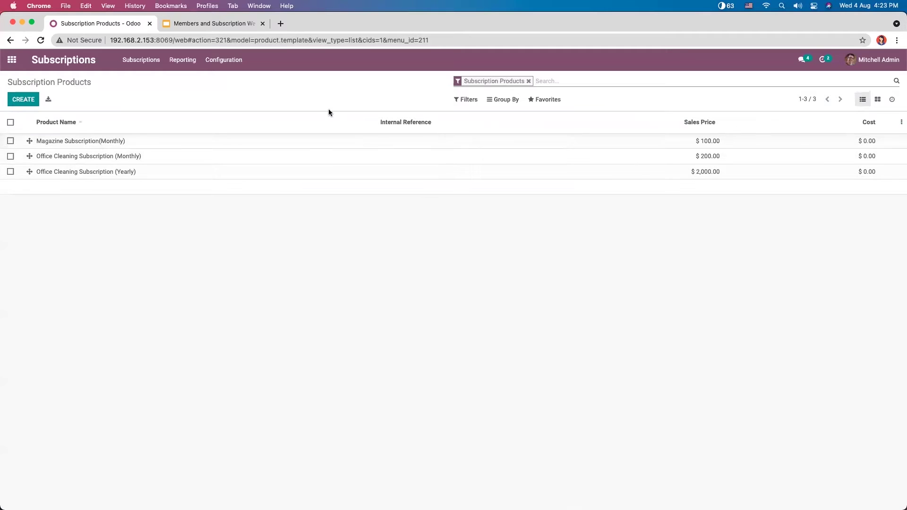
# Step: Show the Subscriptions board and unfold the Closed column to reveal SUB001 ($60)
pyautogui.click(147, 65)
pyautogui.click(150, 81)
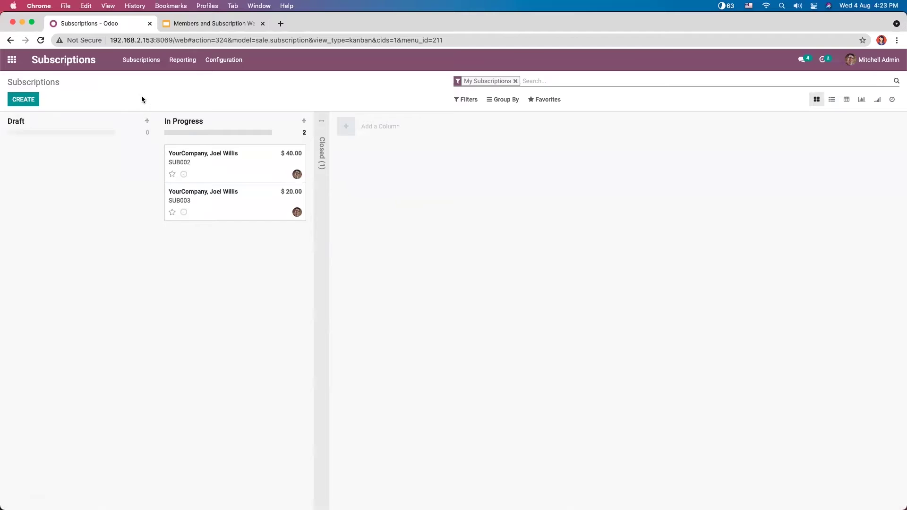
pyautogui.click(322, 147)
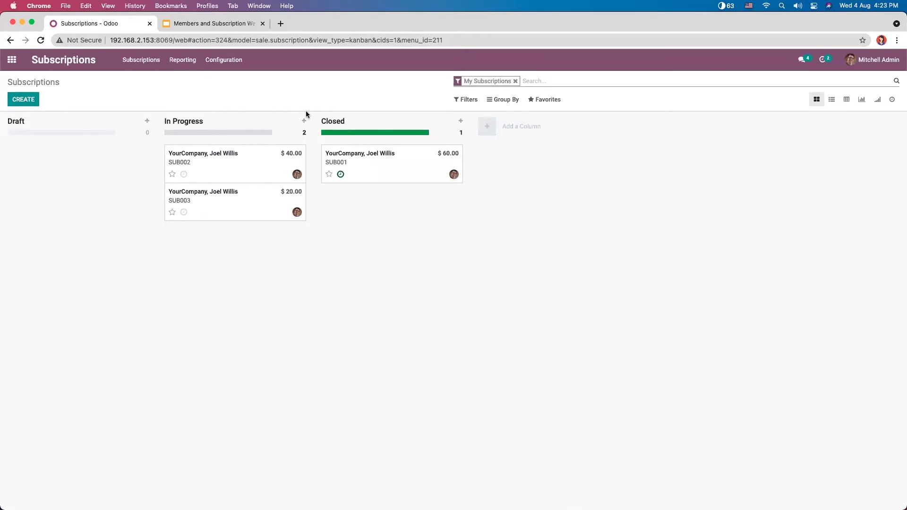
pyautogui.click(226, 60)
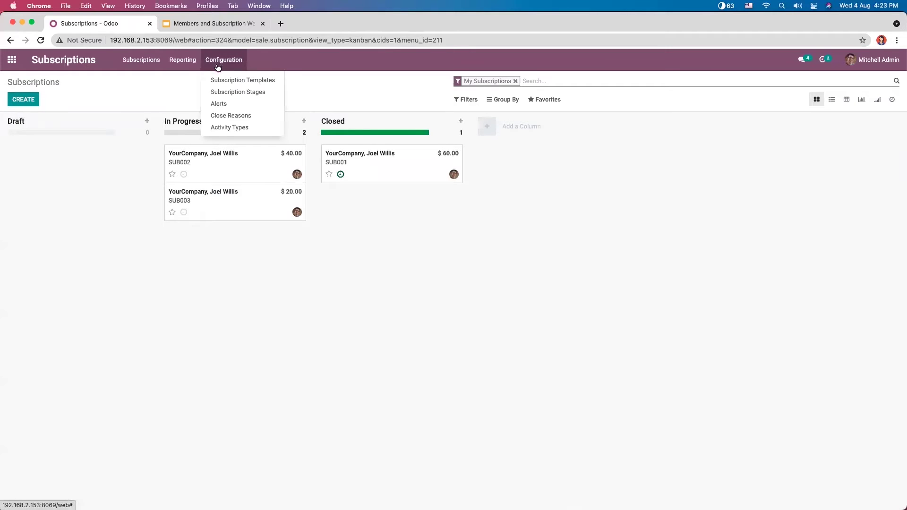
pyautogui.click(235, 92)
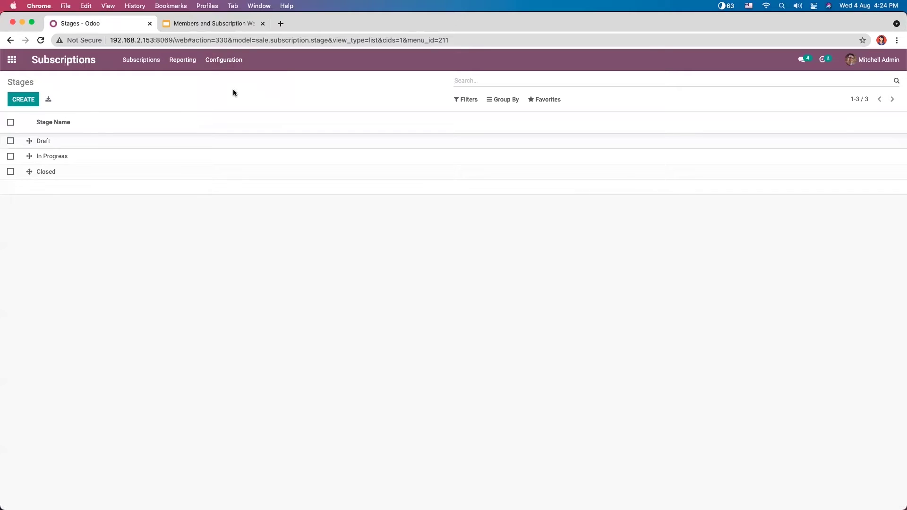
pyautogui.click(76, 140)
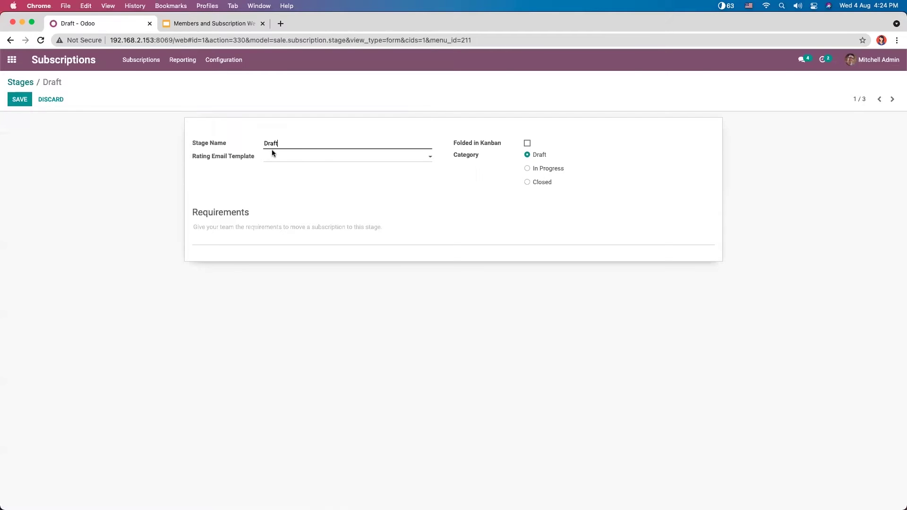
pyautogui.click(279, 160)
pyautogui.click(225, 180)
pyautogui.moveTo(209, 158)
pyautogui.click(528, 143)
pyautogui.click(527, 144)
pyautogui.click(536, 170)
pyautogui.moveTo(401, 226)
pyautogui.click(20, 100)
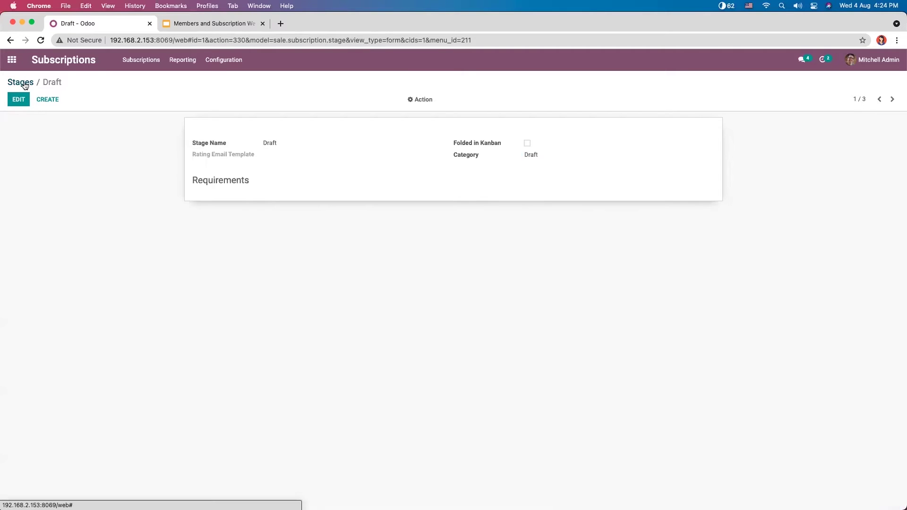
pyautogui.click(21, 82)
pyautogui.click(141, 59)
pyautogui.click(147, 78)
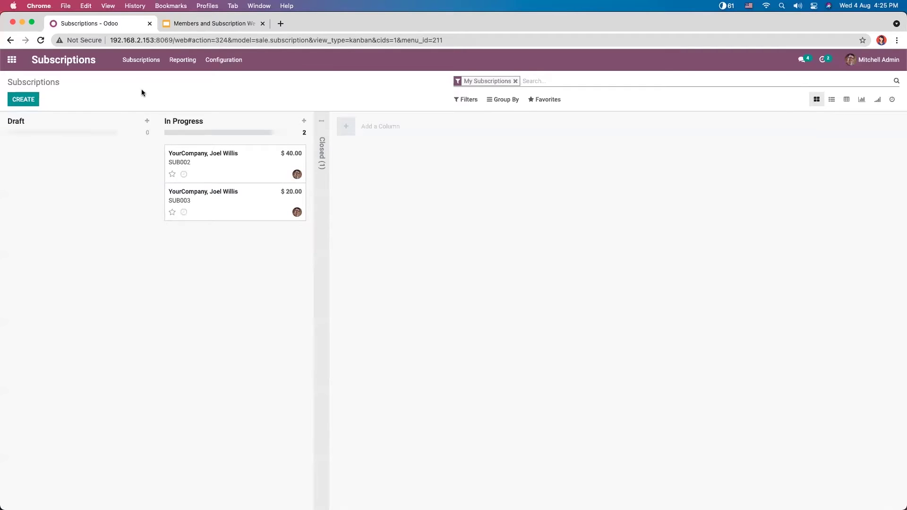
# Step: Switch to the Sales app's Quotations list of 7 orders totalling 33,948.50
pyautogui.moveTo(141, 90); pyautogui.dragTo(169, 87)
pyautogui.click(236, 62)
pyautogui.click(341, 77)
pyautogui.click(12, 60)
pyautogui.click(347, 170)
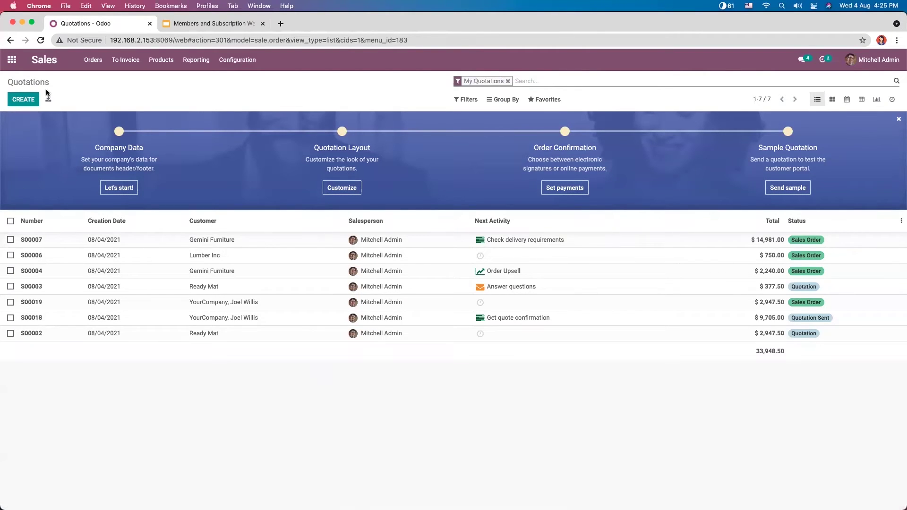
# Step: Start a new quotation for the existing customer, checking their contact and membership details
pyautogui.click(25, 99)
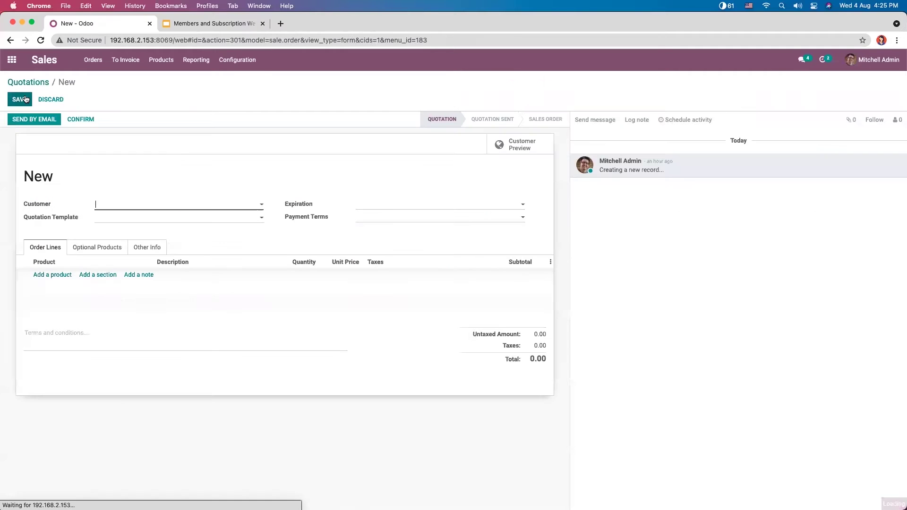
pyautogui.click(124, 208)
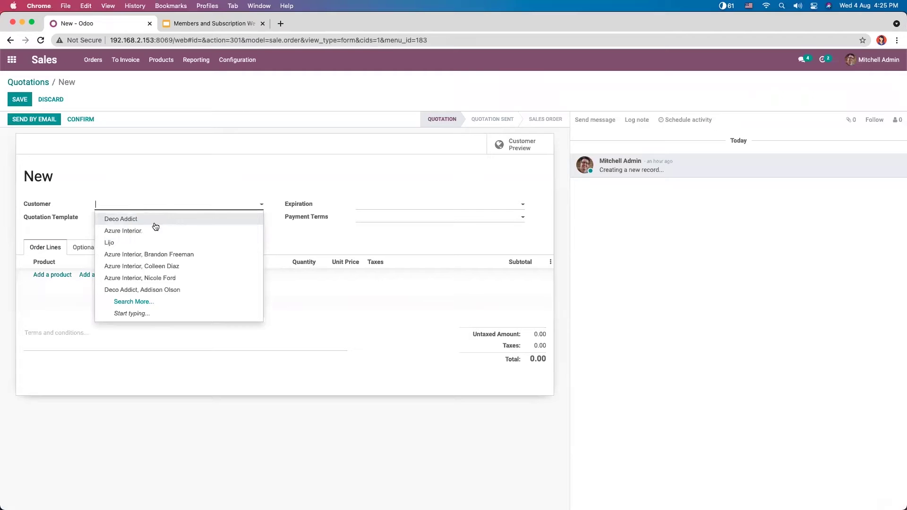
pyautogui.click(114, 244)
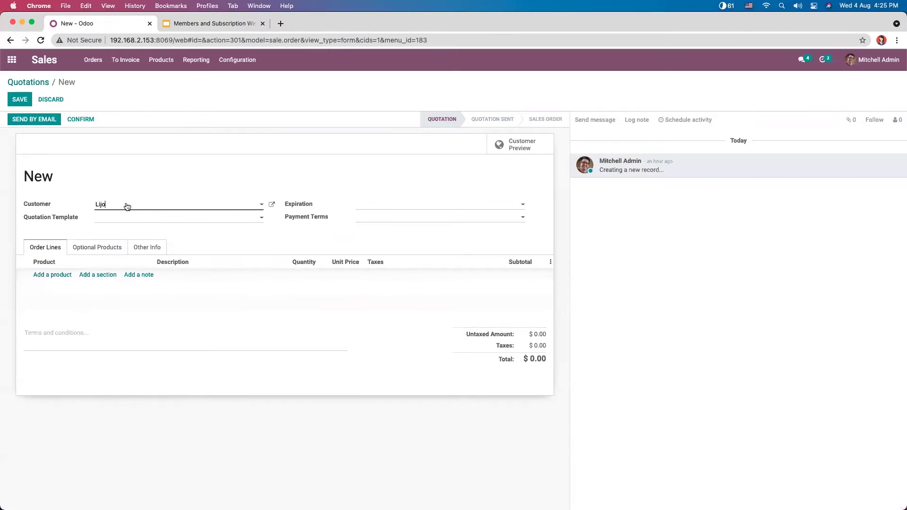
pyautogui.click(273, 206)
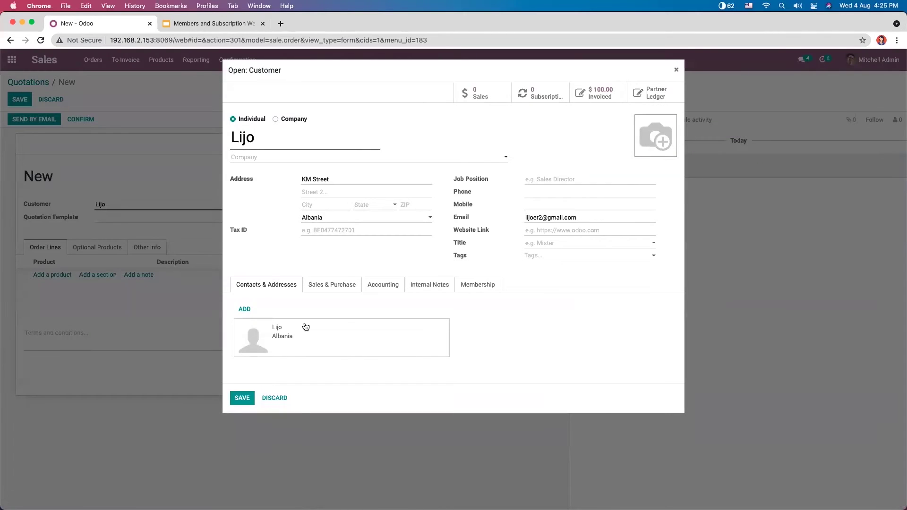
pyautogui.click(478, 286)
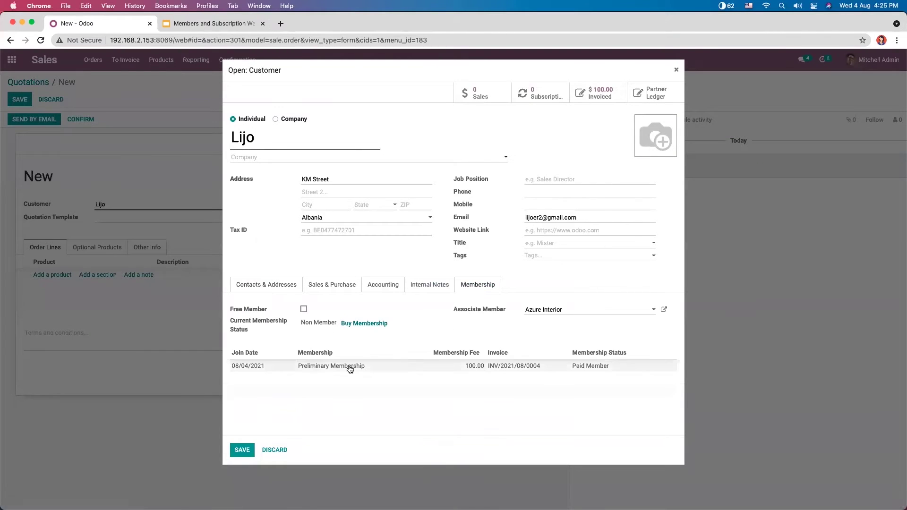
pyautogui.click(268, 285)
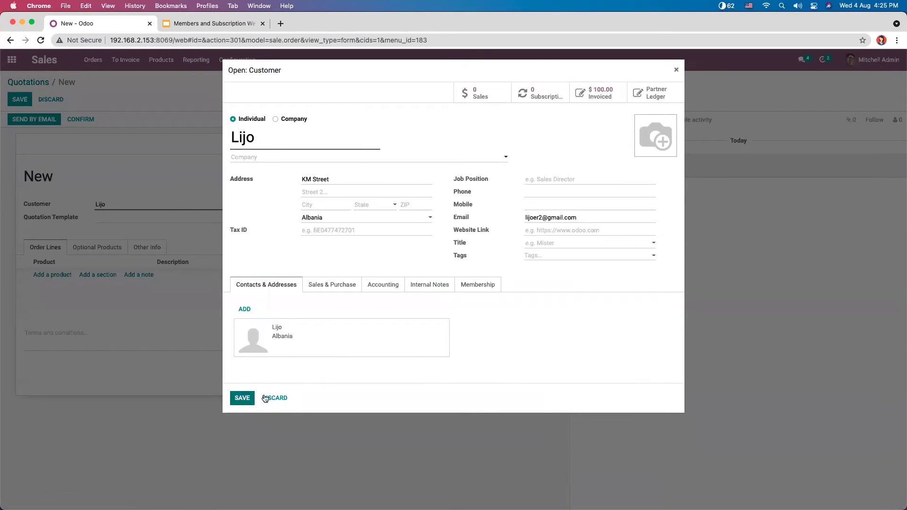
pyautogui.click(676, 70)
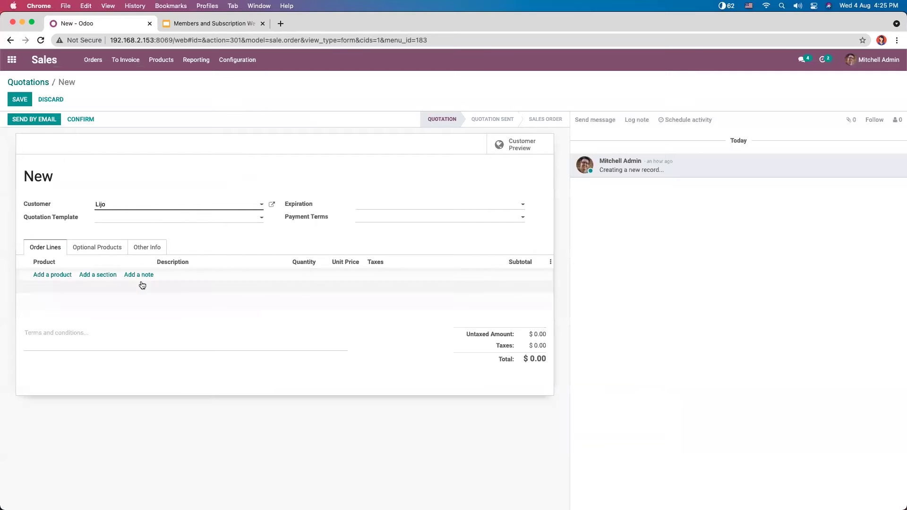
pyautogui.click(381, 206)
pyautogui.click(291, 229)
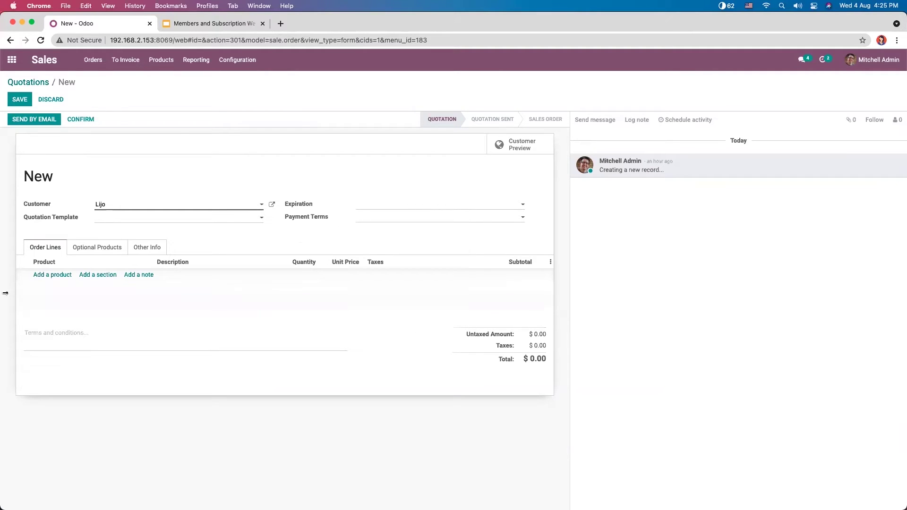
# Step: Add one Magazine Subscription(Monthly) line ($115.00 with tax) and save quotation S00020
pyautogui.click(52, 277)
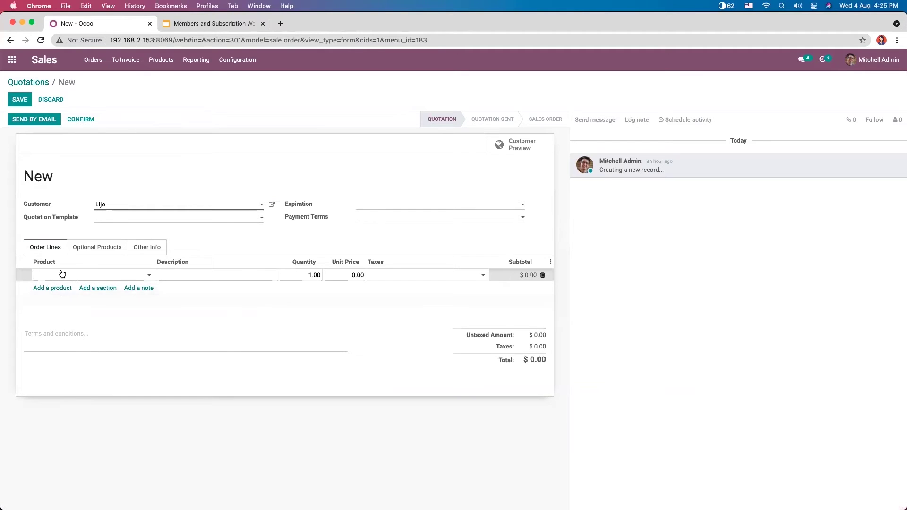
pyautogui.click(62, 274)
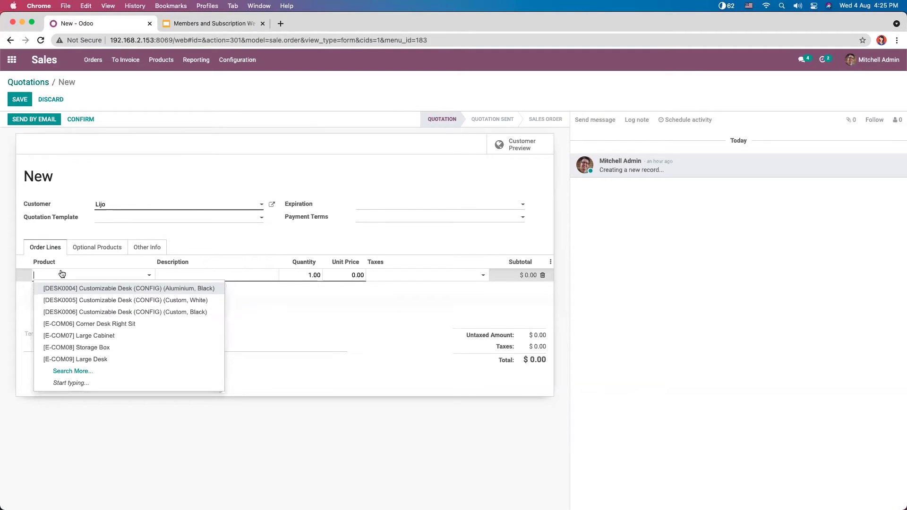
pyautogui.write('maga')
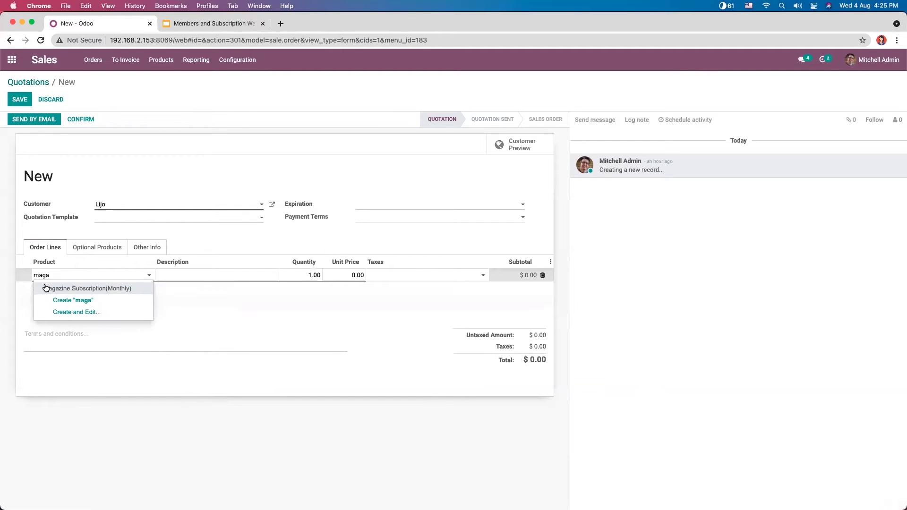
pyautogui.click(80, 289)
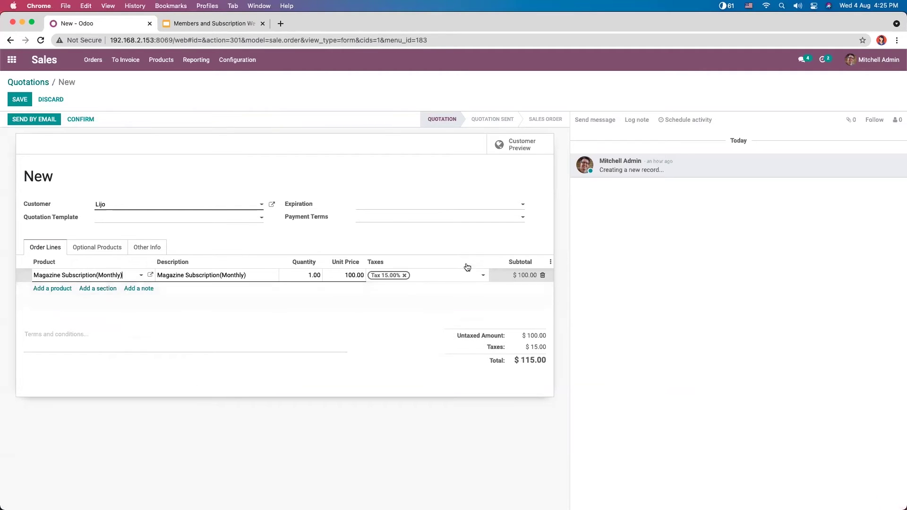
pyautogui.click(19, 99)
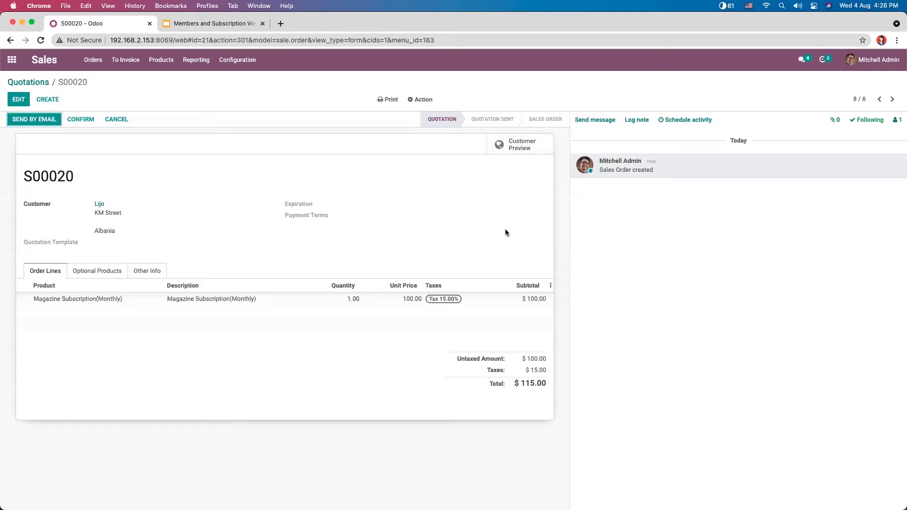
pyautogui.click(534, 150)
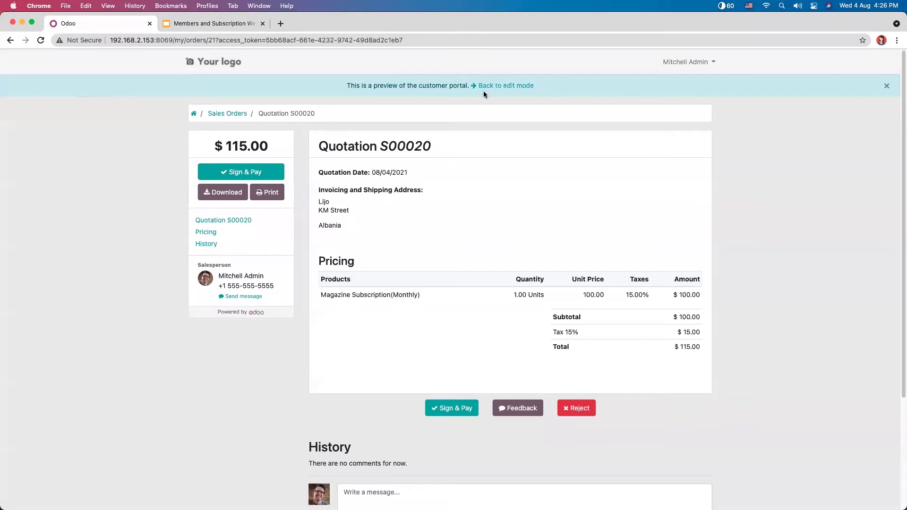
pyautogui.click(504, 86)
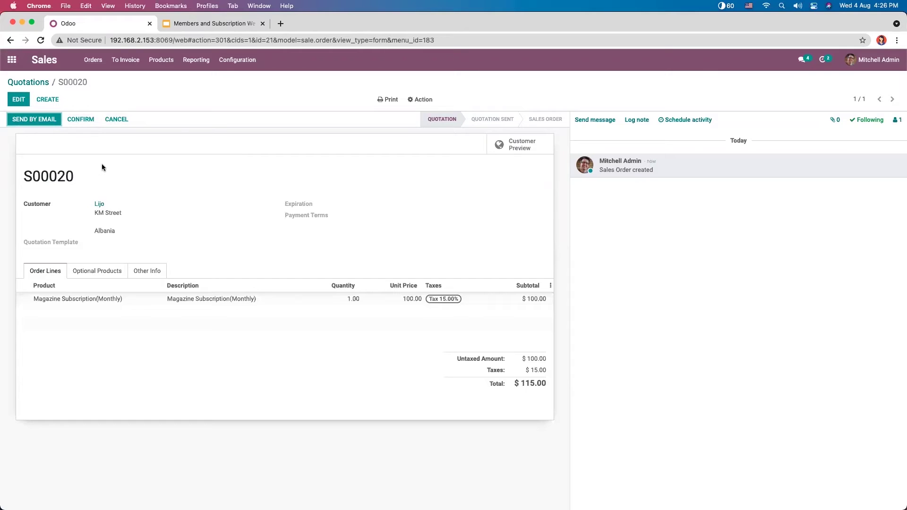
pyautogui.click(81, 118)
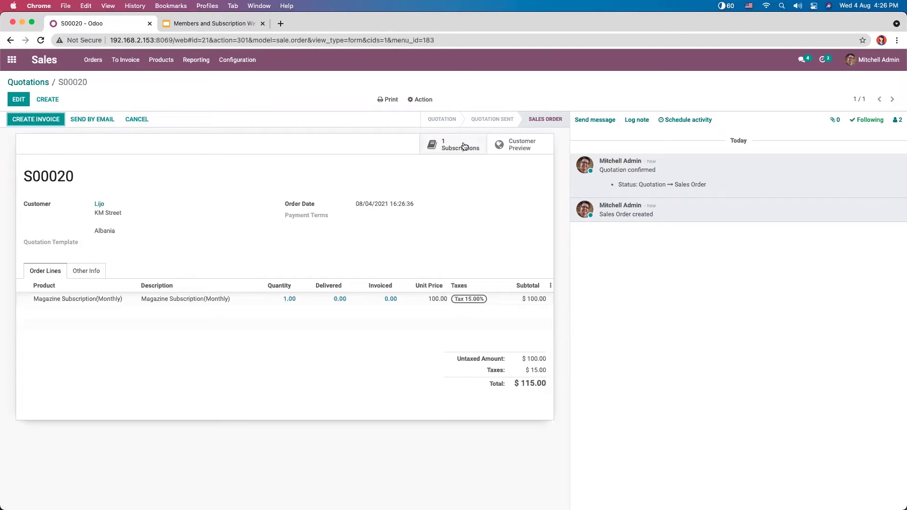
# Step: Open OM/SUB004 from S00020 in edit mode and check its title and template, leaving both unchanged
pyautogui.click(464, 146)
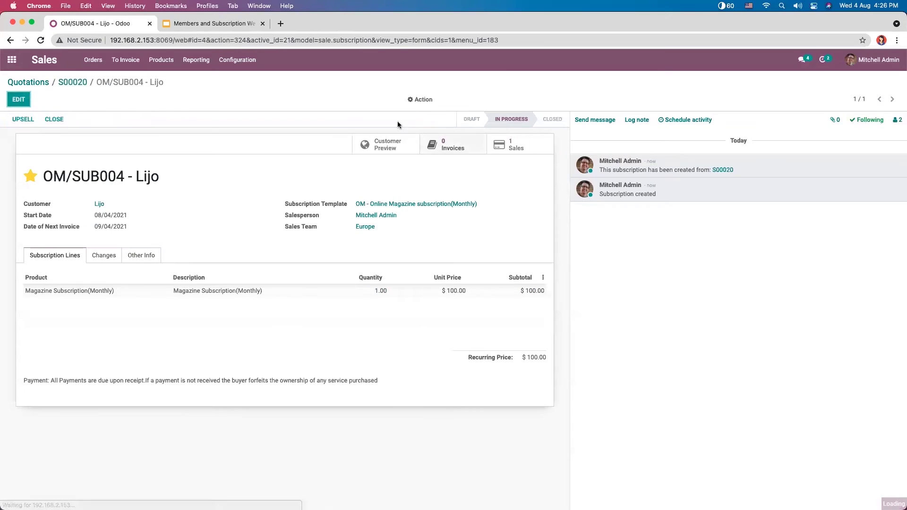
pyautogui.click(18, 100)
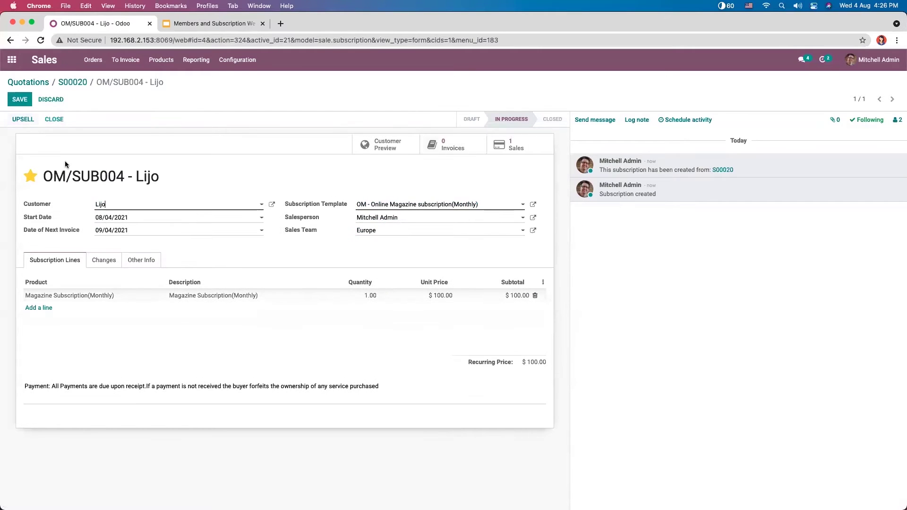
pyautogui.moveTo(135, 176); pyautogui.dragTo(75, 175)
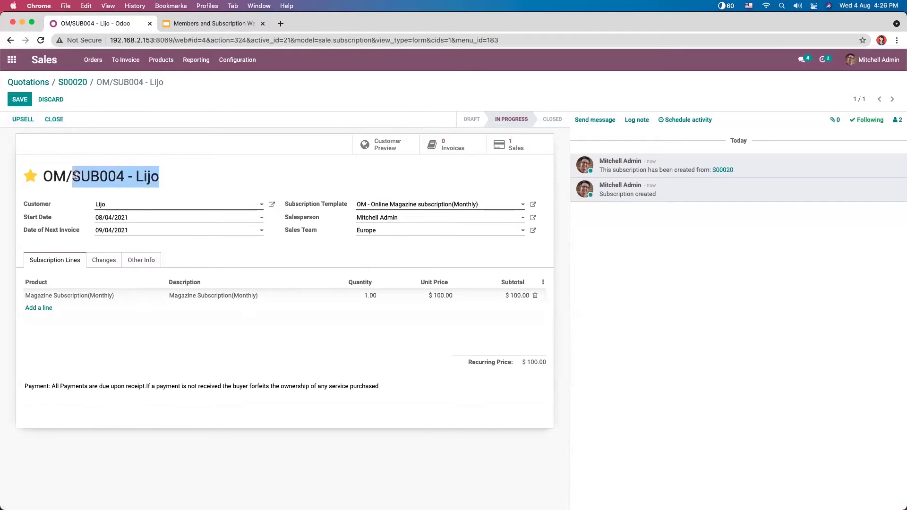
pyautogui.click(177, 177)
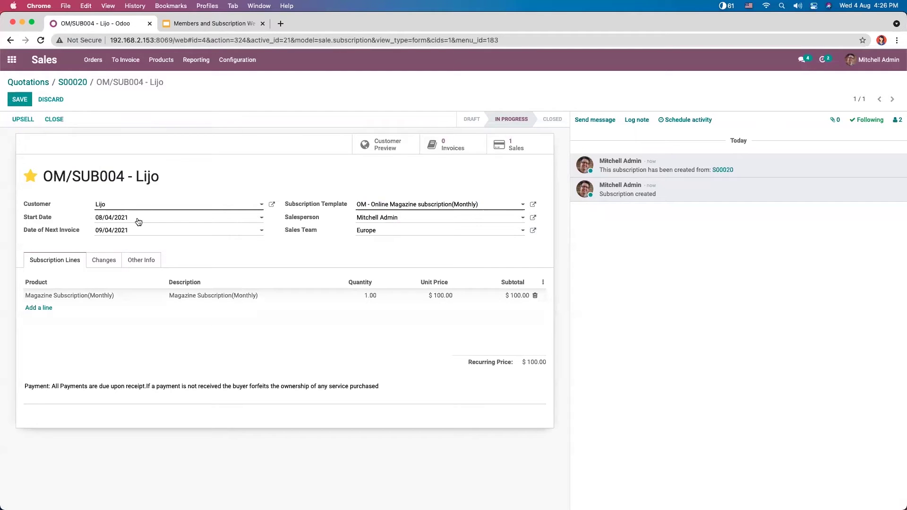
pyautogui.click(379, 205)
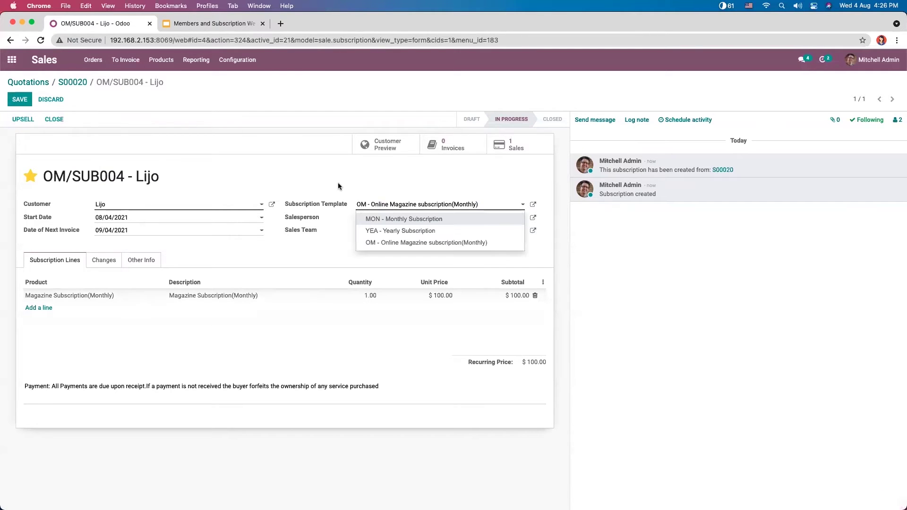
pyautogui.click(338, 185)
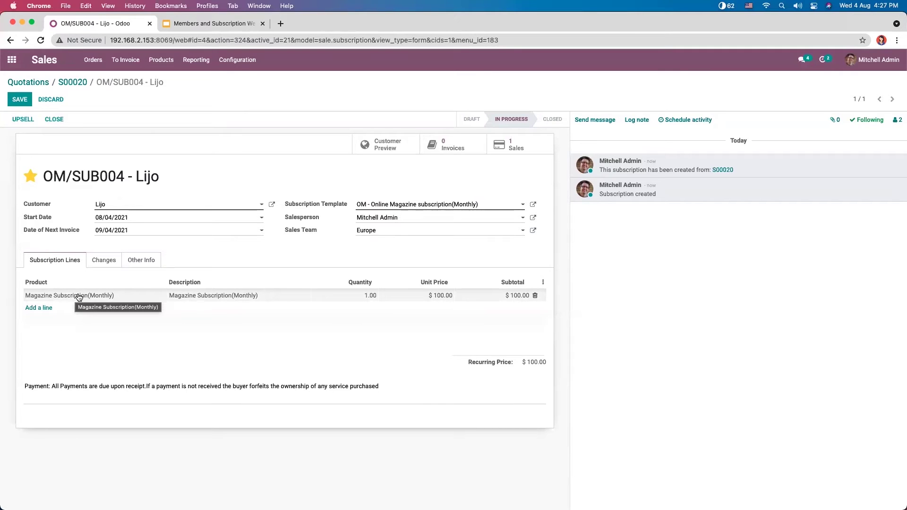
# Step: Check the subscription lines and the 09/04/2021 next invoice date unchanged, then save the subscription
pyautogui.click(33, 307)
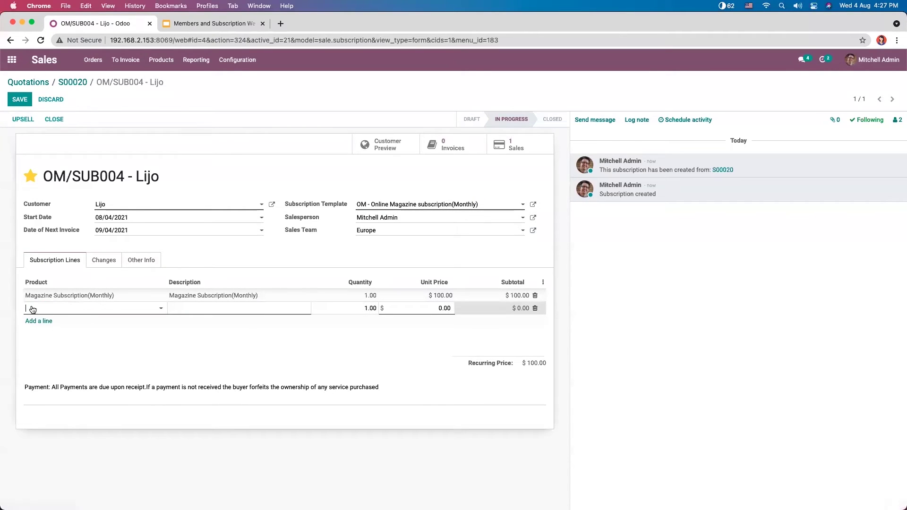
pyautogui.click(202, 248)
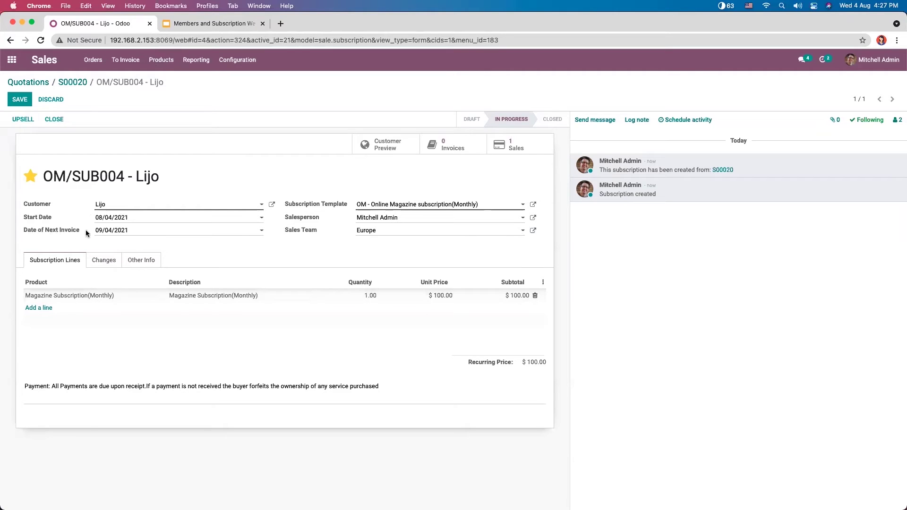
pyautogui.click(105, 231)
pyautogui.click(72, 233)
pyautogui.click(20, 100)
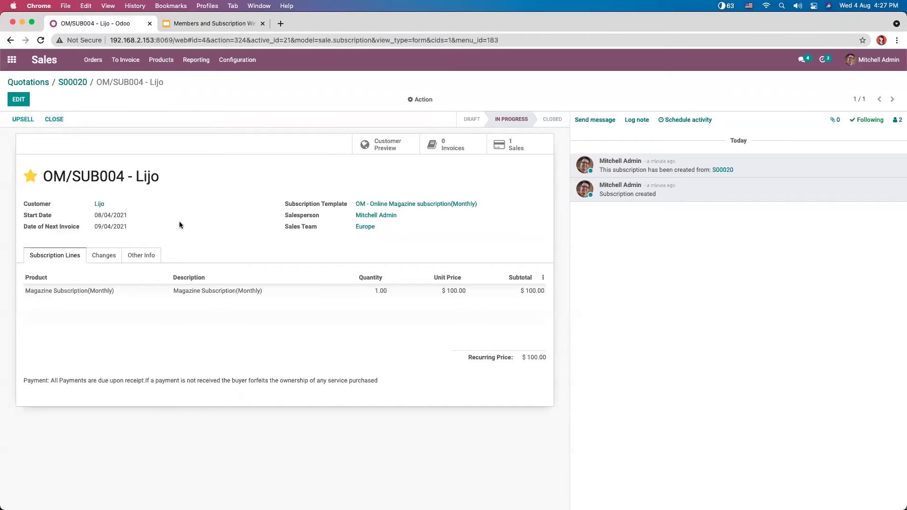
# Step: Browse the Changes, Subscription Lines and Other Info tabs, ending on Other Info with reference SUB004
pyautogui.click(106, 256)
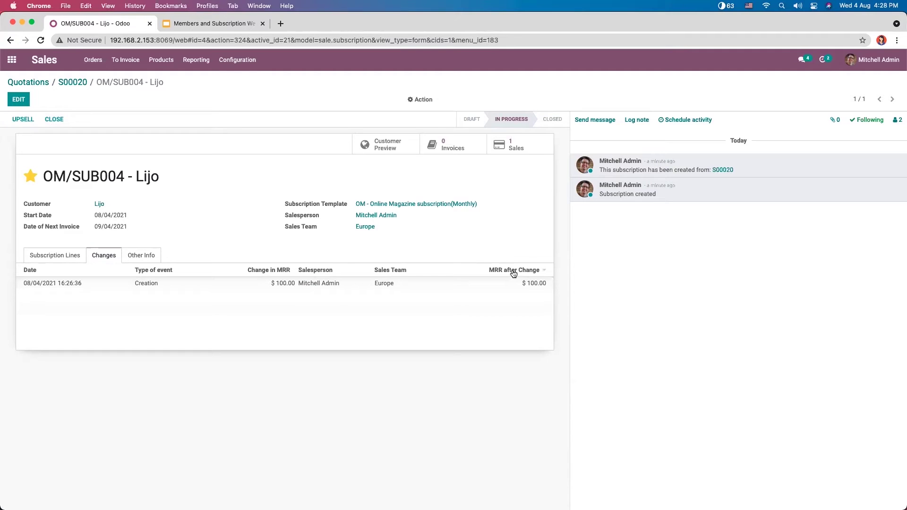
pyautogui.click(149, 256)
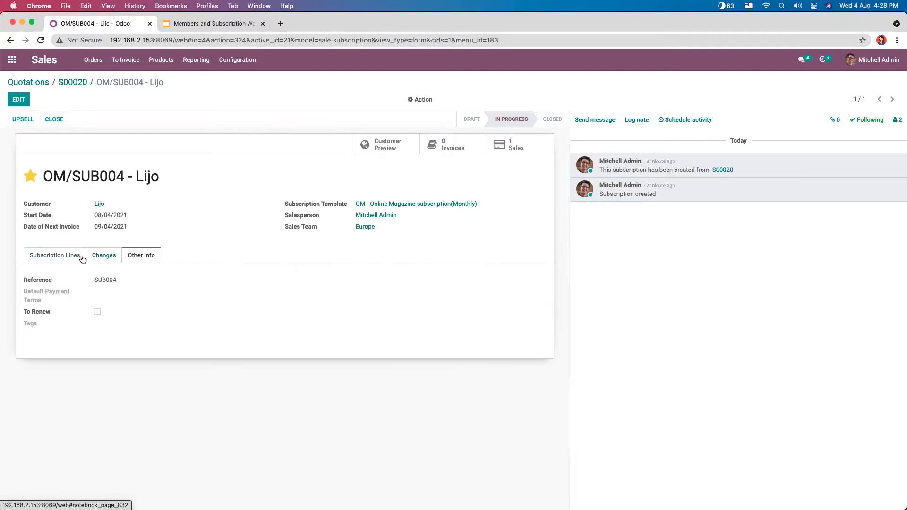
pyautogui.click(57, 256)
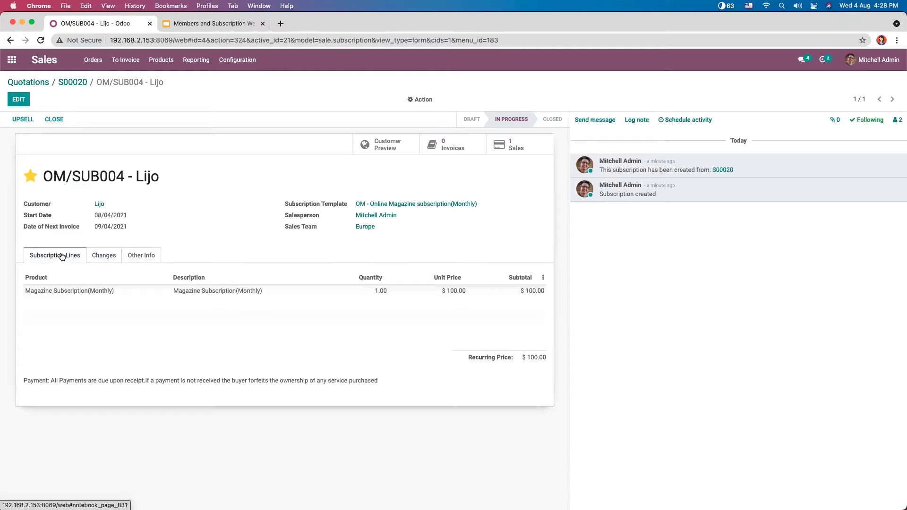
pyautogui.click(109, 256)
pyautogui.click(67, 256)
pyautogui.click(141, 256)
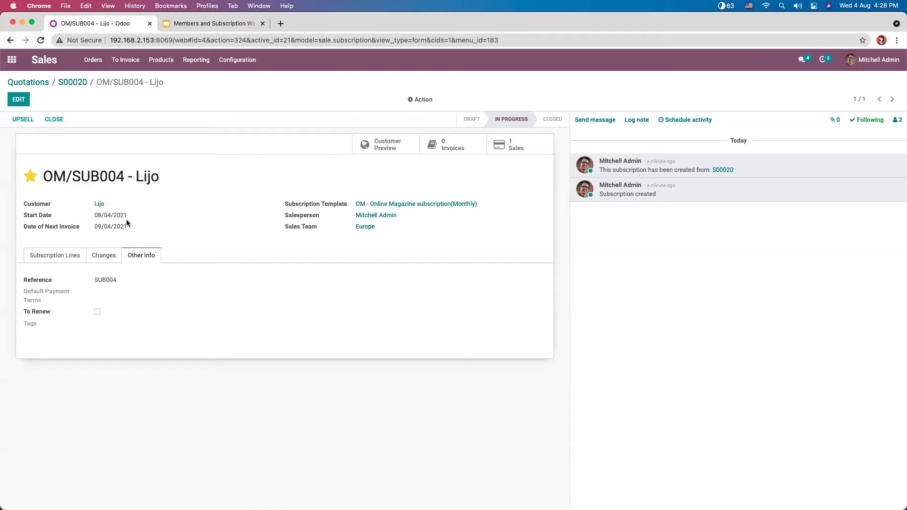
pyautogui.click(56, 256)
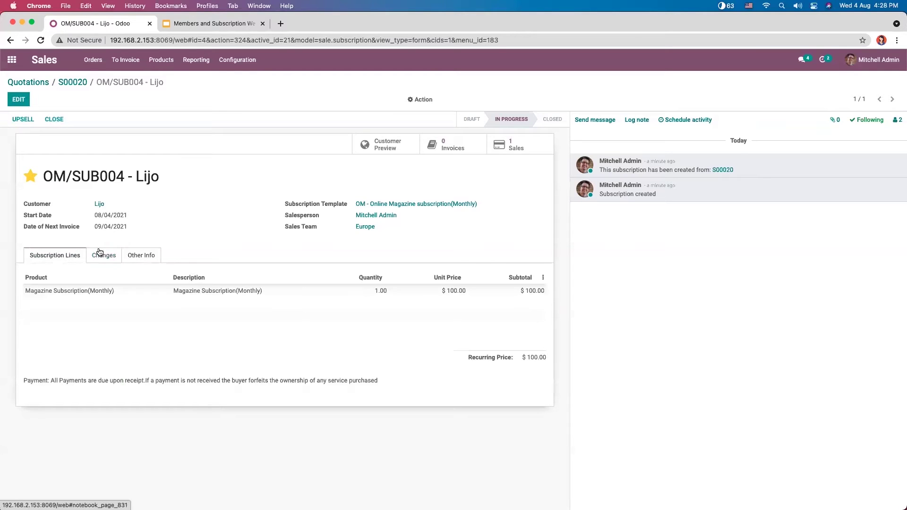
pyautogui.click(141, 254)
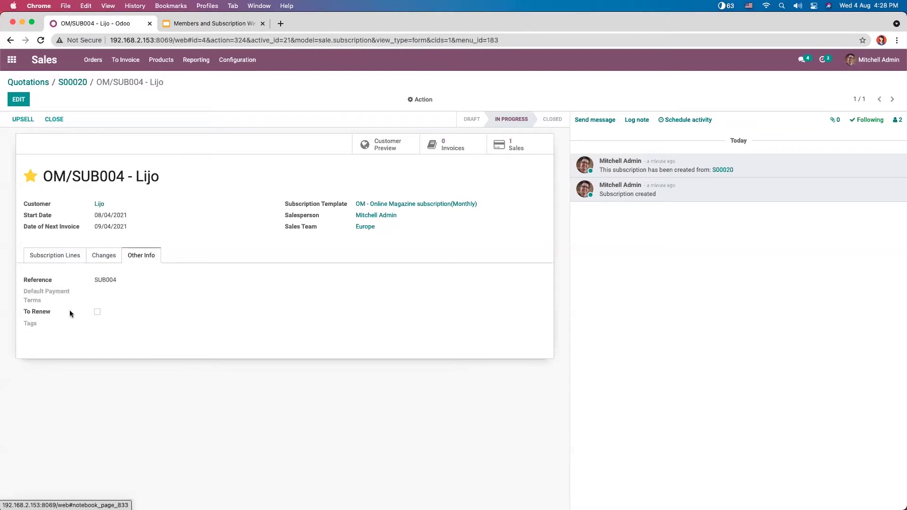
# Step: Tick the To Renew checkbox on OM/SUB004's Other Info tab and save
pyautogui.click(18, 100)
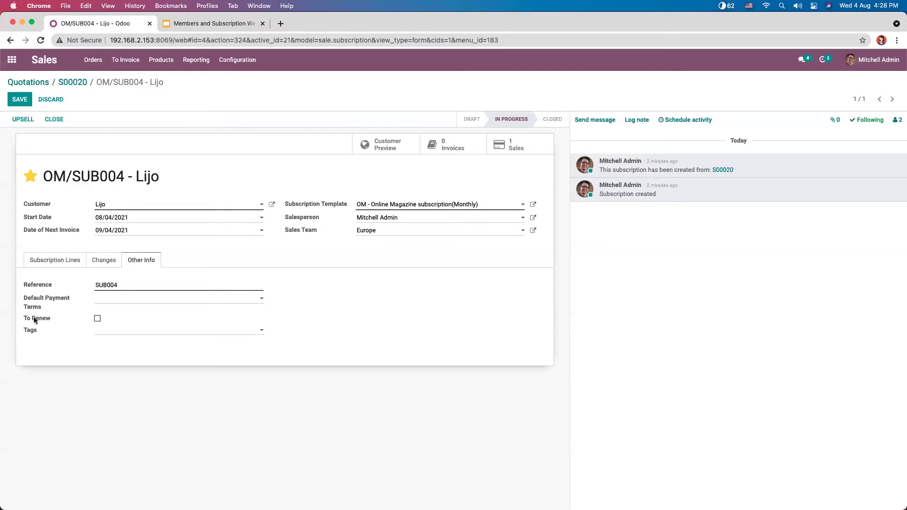
pyautogui.click(97, 318)
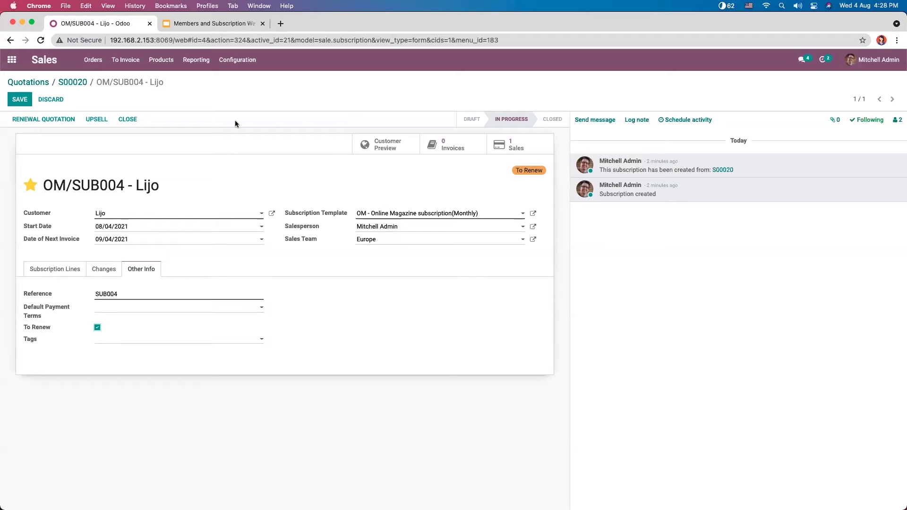
pyautogui.click(20, 100)
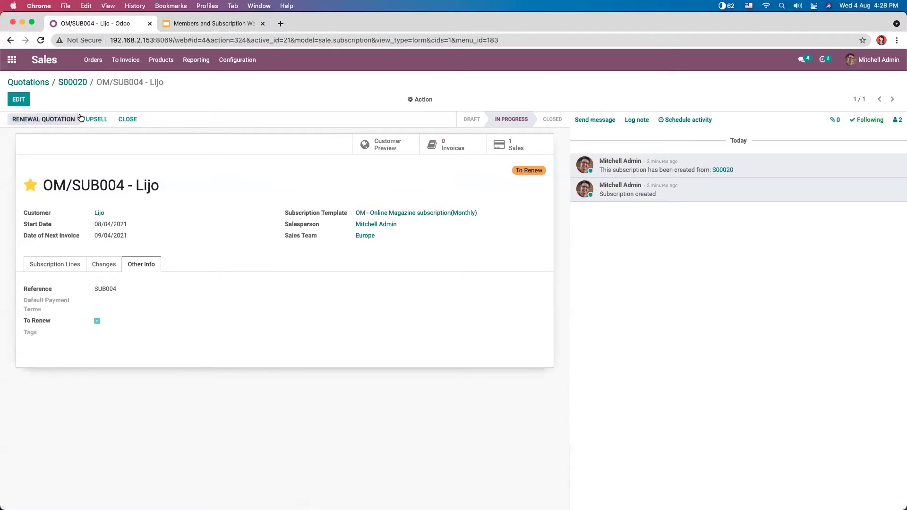
# Step: Go to Subscriptions to Renew, expand the In Progress group and open SUB004
pyautogui.click(12, 60)
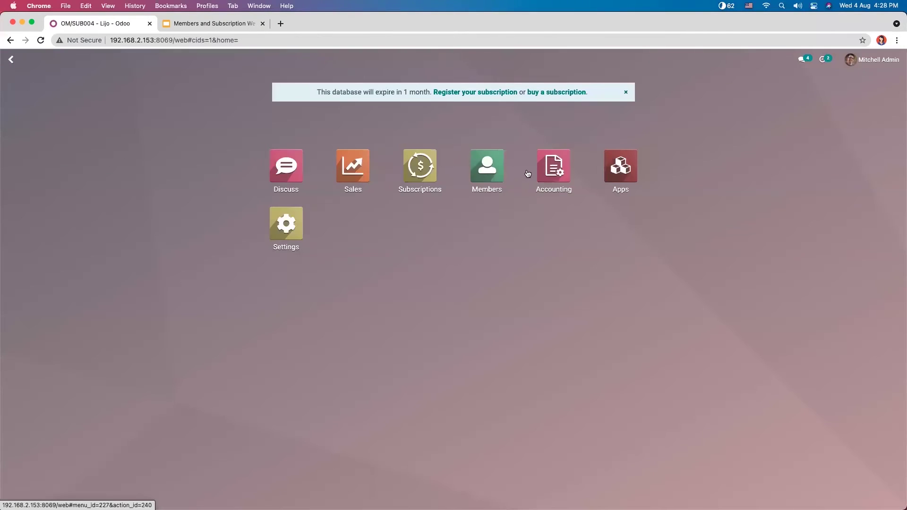
pyautogui.click(418, 165)
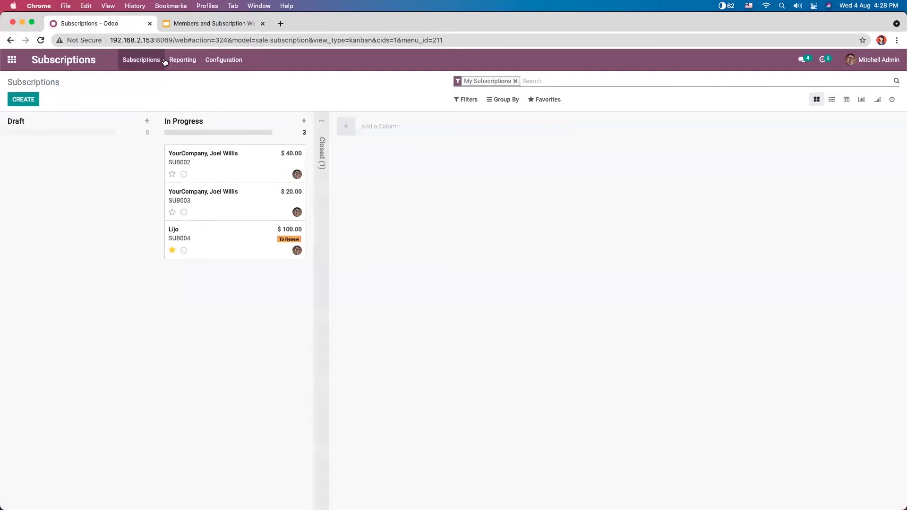
pyautogui.click(143, 61)
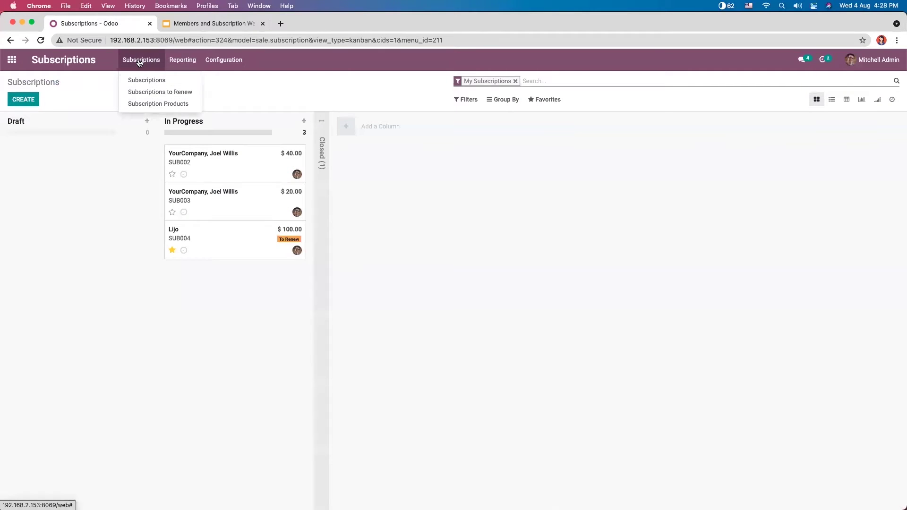
pyautogui.click(155, 92)
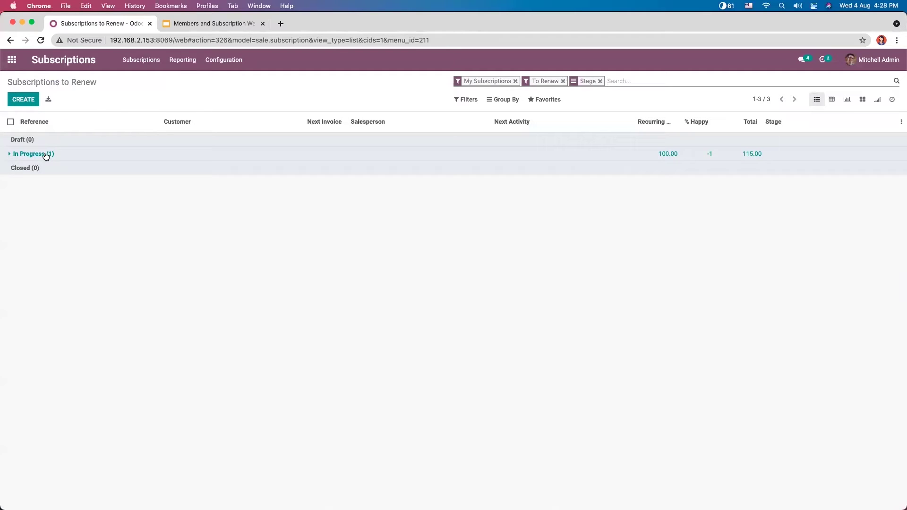
pyautogui.click(613, 155)
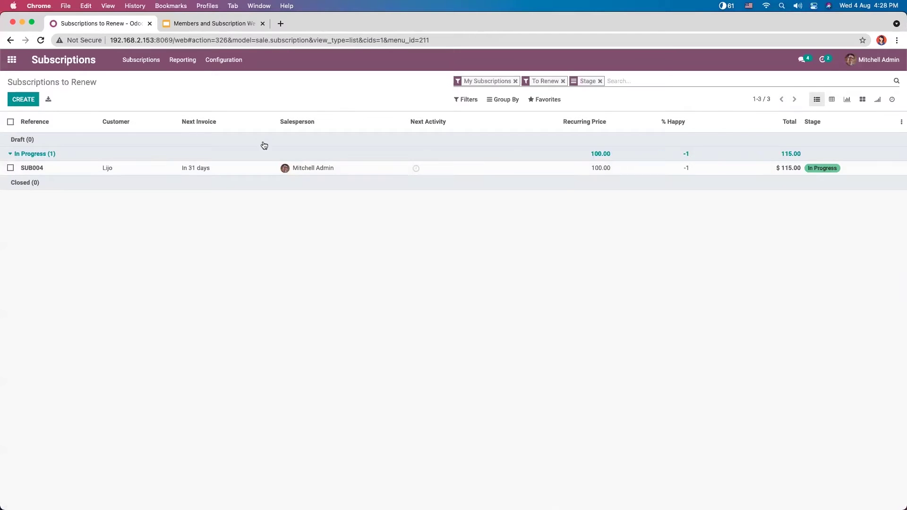
pyautogui.click(164, 169)
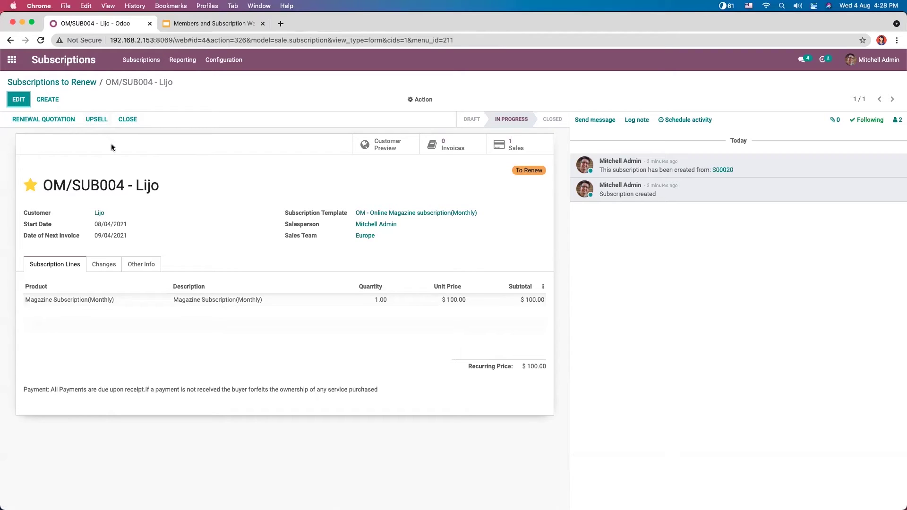
# Step: Open the upsell for OM/SUB004, discard the empty product line and close it without adding products
pyautogui.click(94, 119)
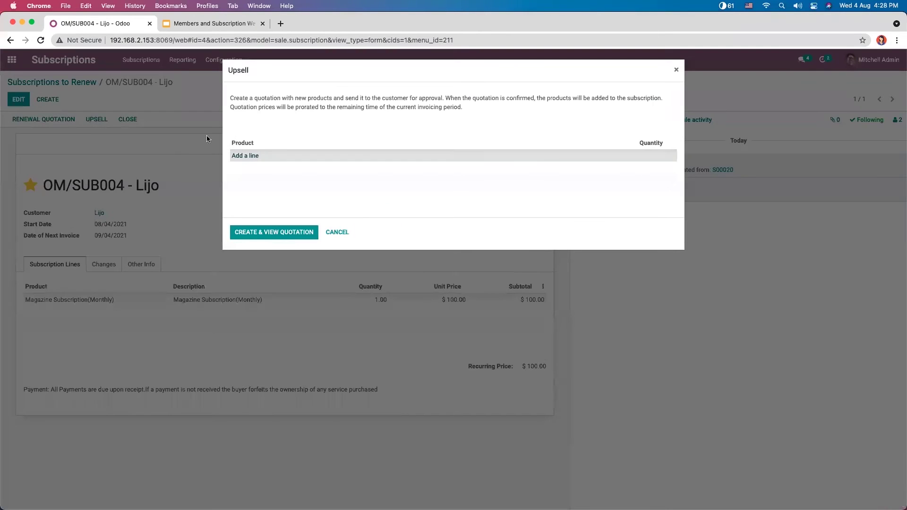
pyautogui.click(245, 156)
pyautogui.click(262, 159)
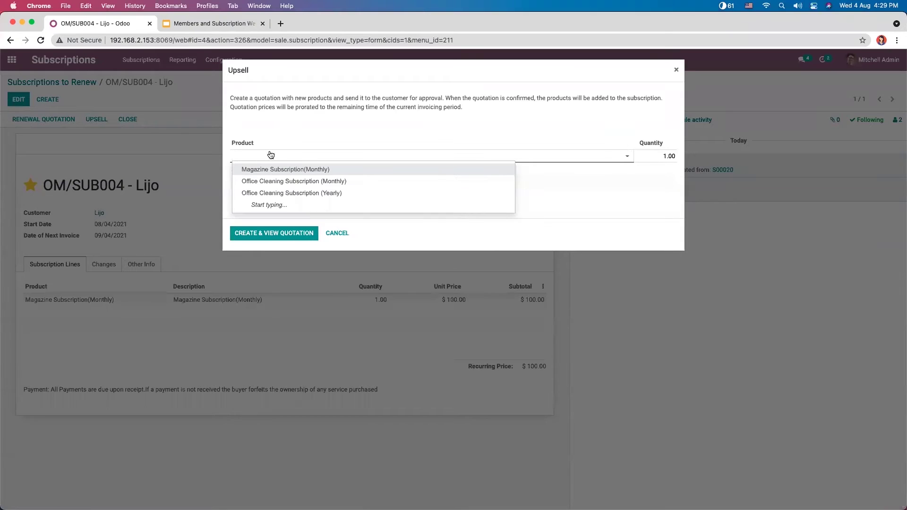
pyautogui.click(315, 129)
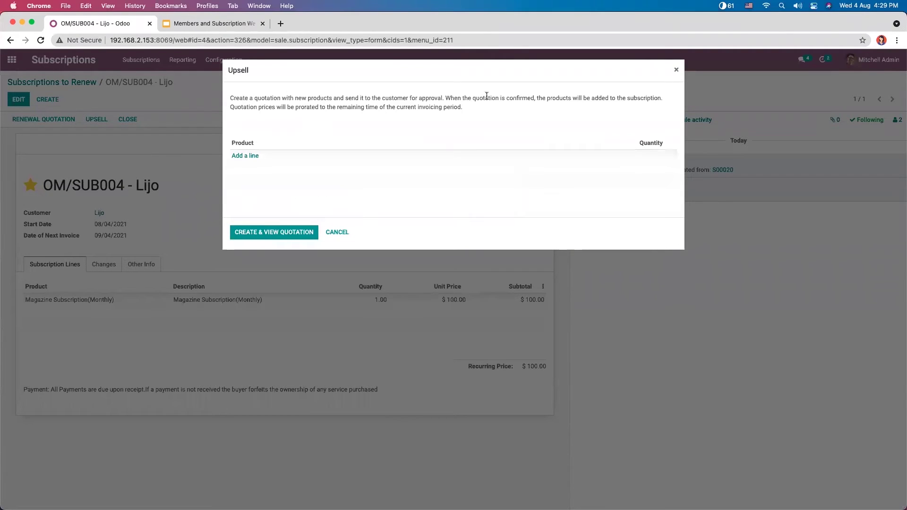
pyautogui.click(676, 69)
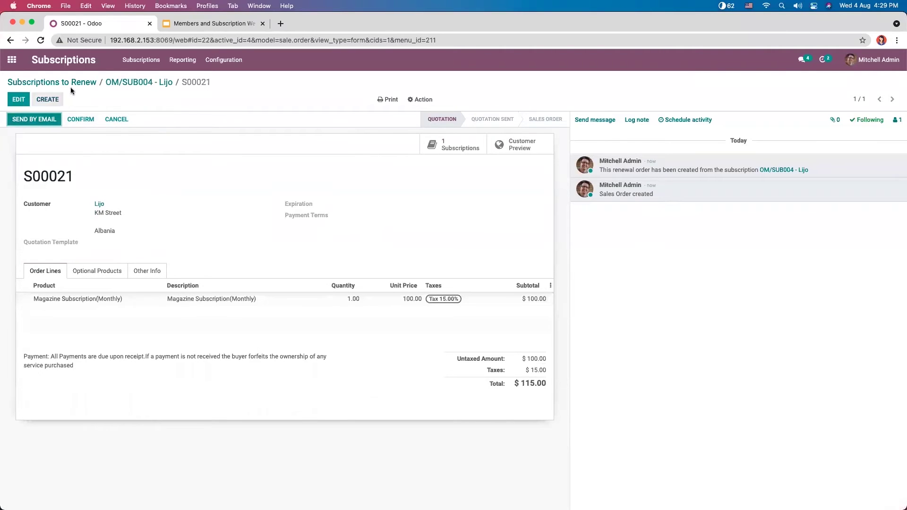
# Step: Create renewal quotation S00022 from OM/SUB004 and confirm it as a sales order
pyautogui.click(137, 83)
pyautogui.click(41, 120)
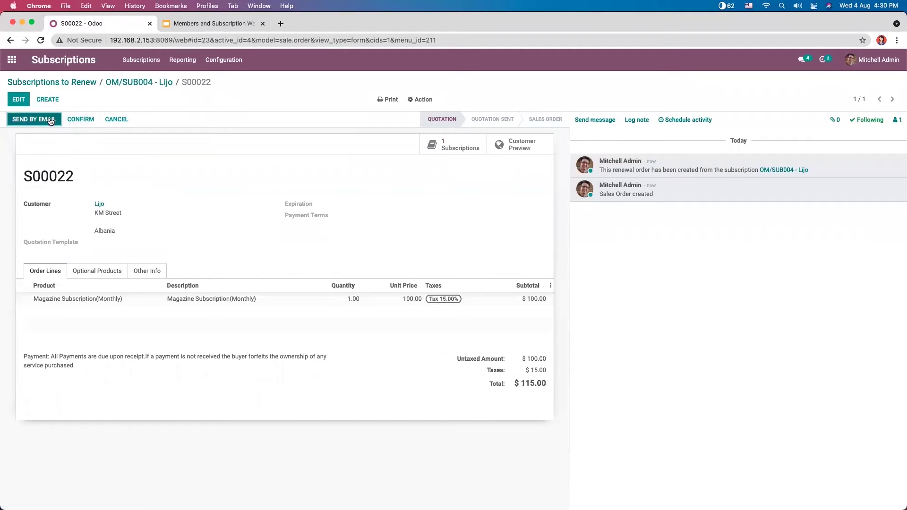
pyautogui.click(81, 119)
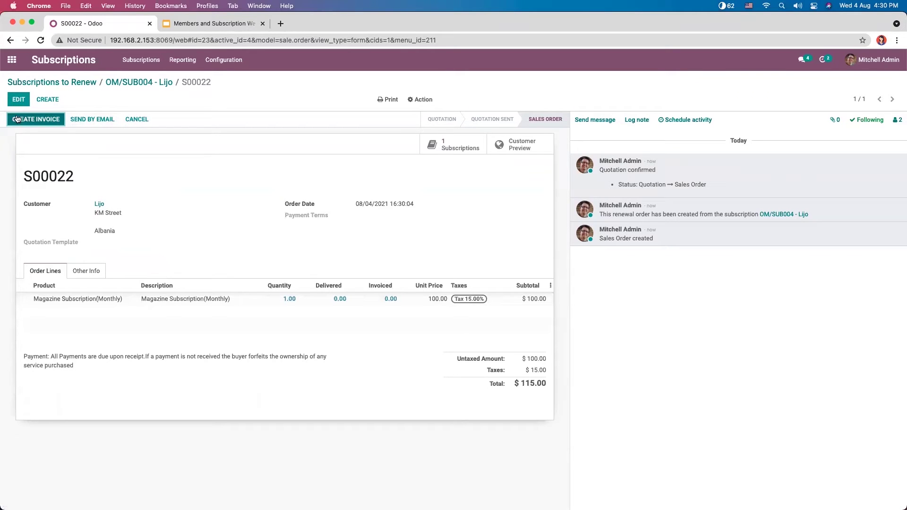
# Step: Create a regular invoice for S00022 and post it as INV/2021/08/0005
pyautogui.click(32, 121)
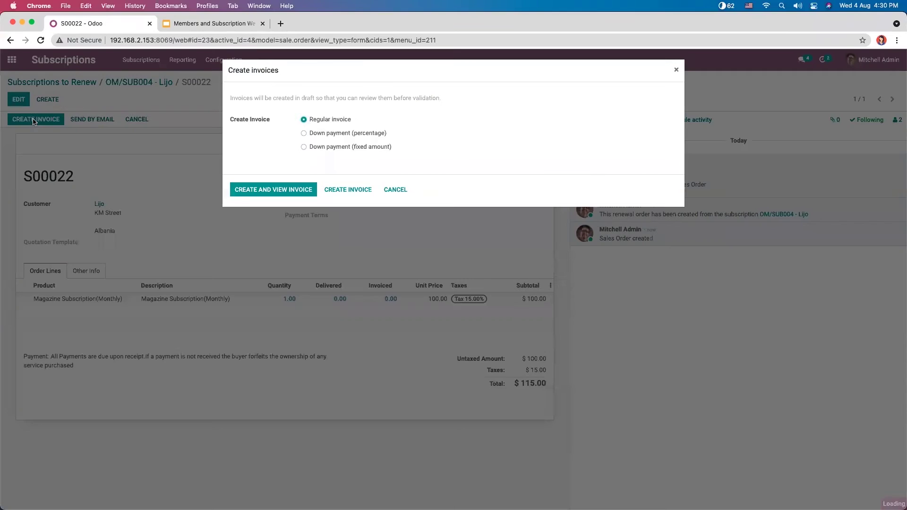
pyautogui.click(260, 190)
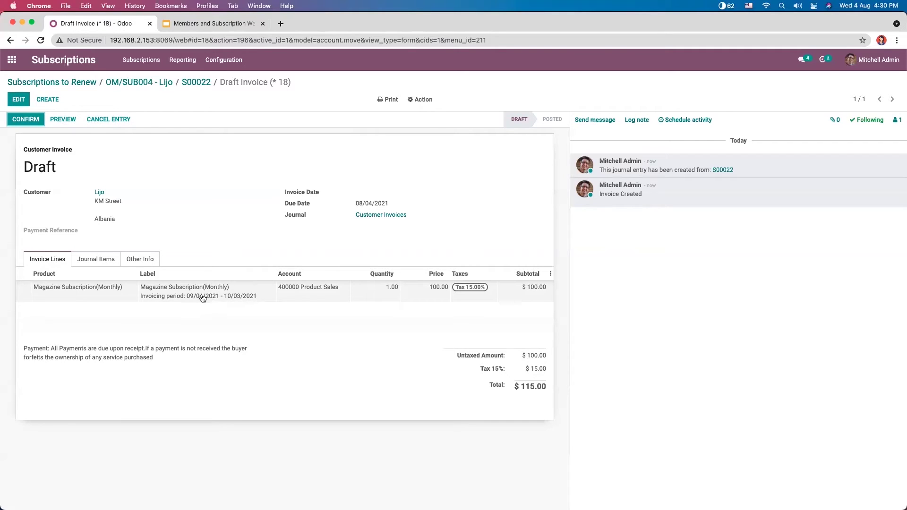
pyautogui.click(37, 119)
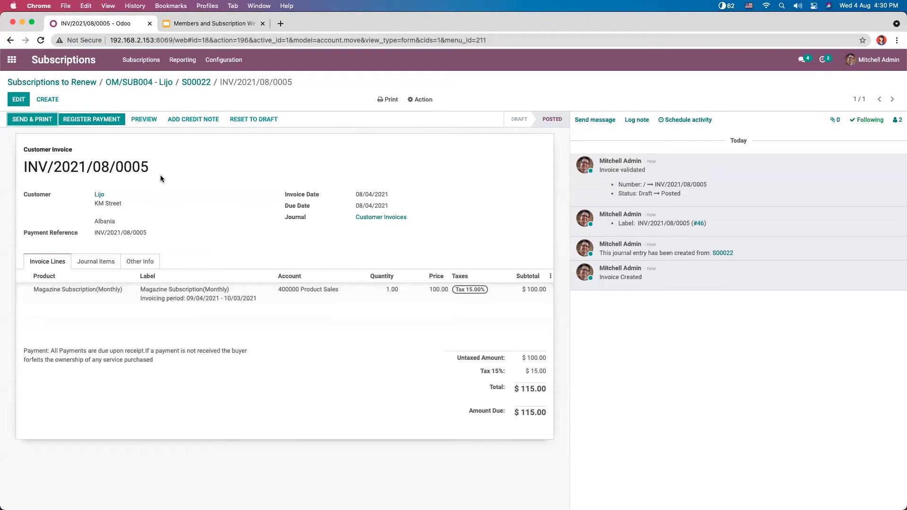
# Step: Register the full $115.00 payment, then go back through S00022 to OM/SUB004
pyautogui.click(94, 119)
pyautogui.click(261, 178)
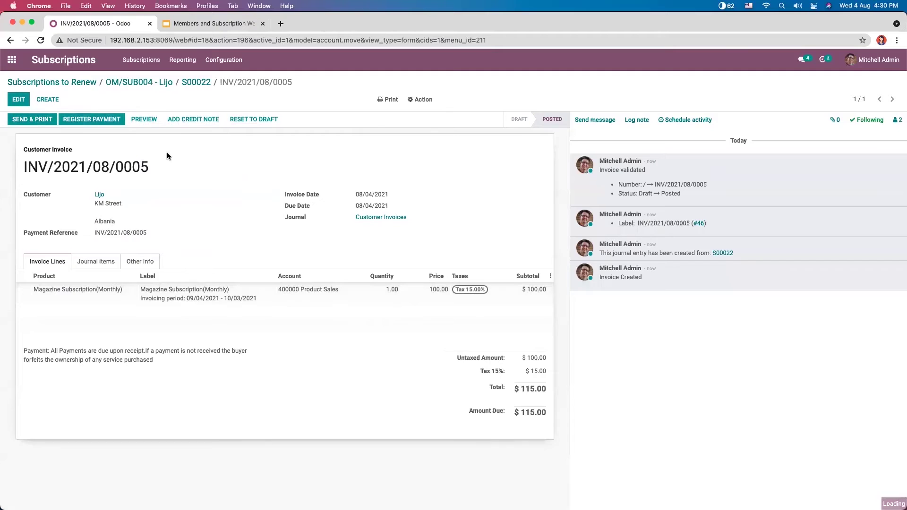
pyautogui.click(185, 83)
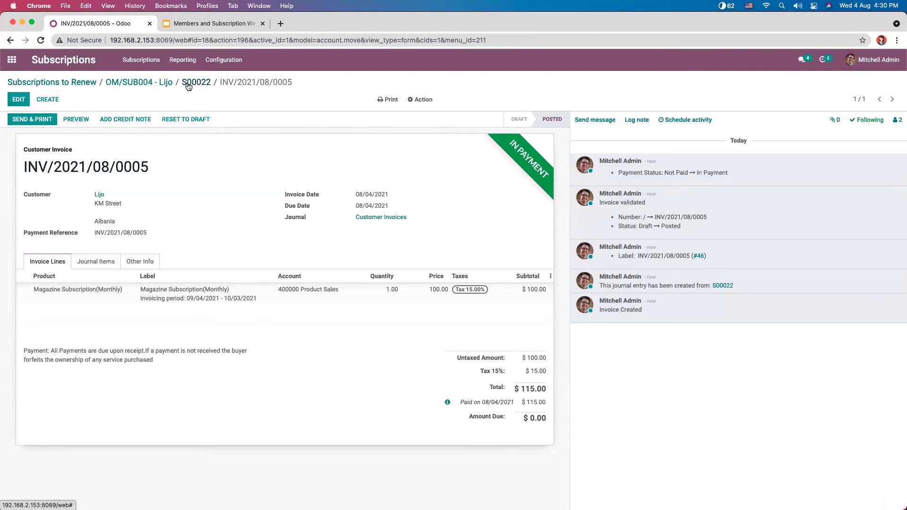
pyautogui.click(142, 82)
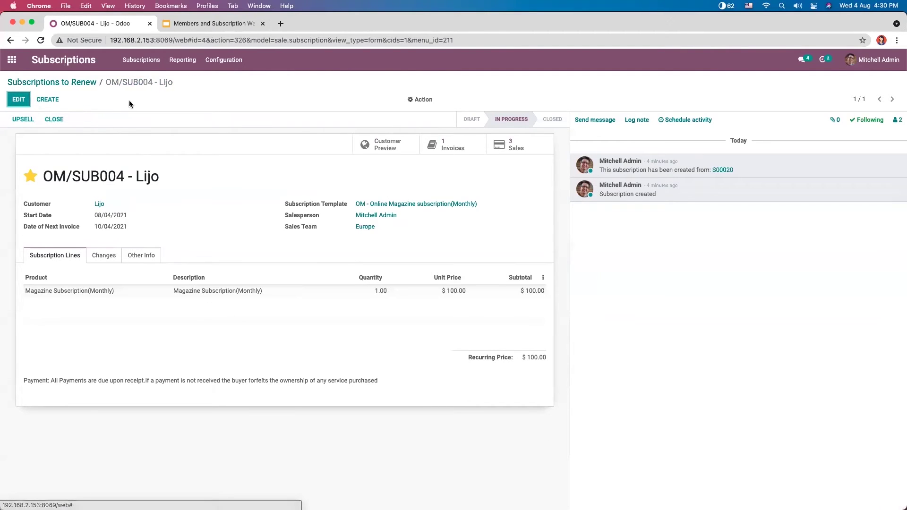
pyautogui.click(515, 143)
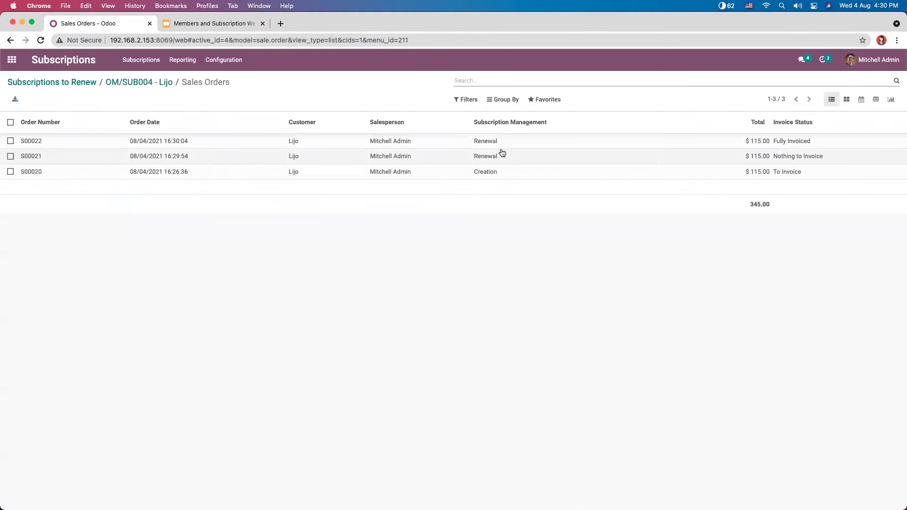
pyautogui.click(532, 158)
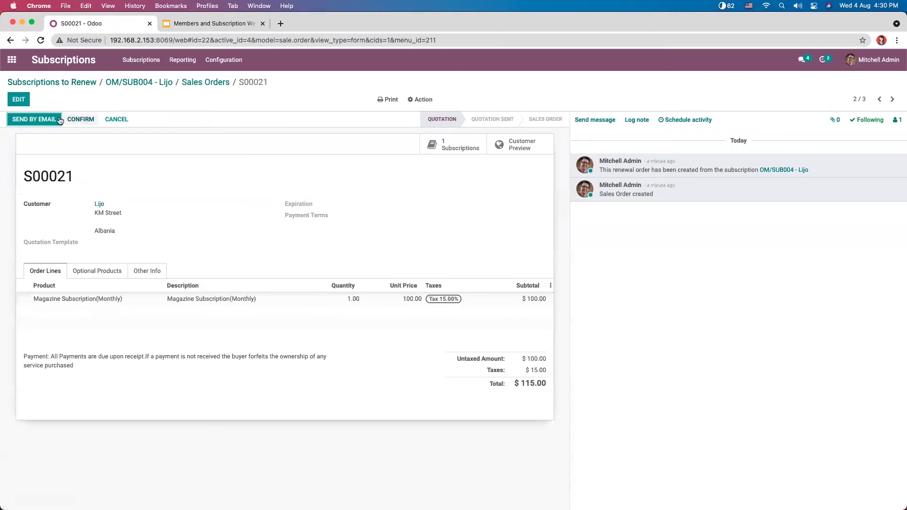
pyautogui.click(202, 83)
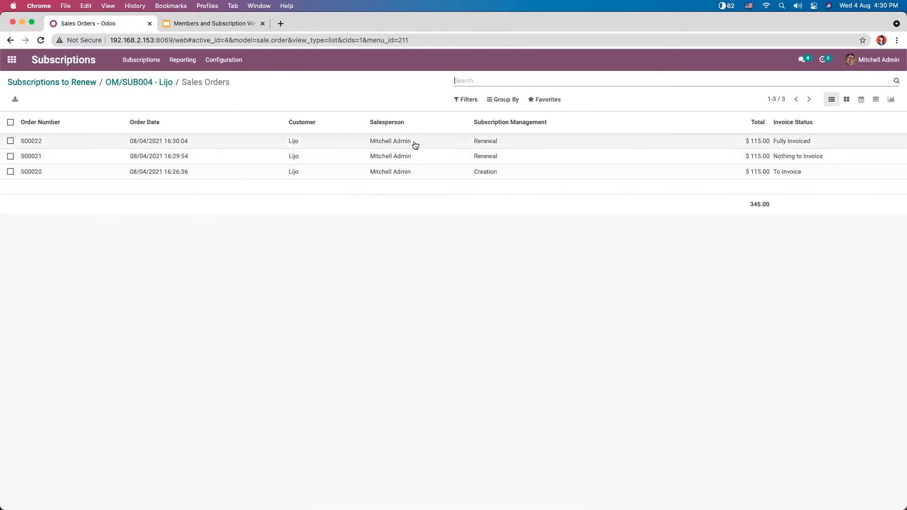
pyautogui.click(144, 83)
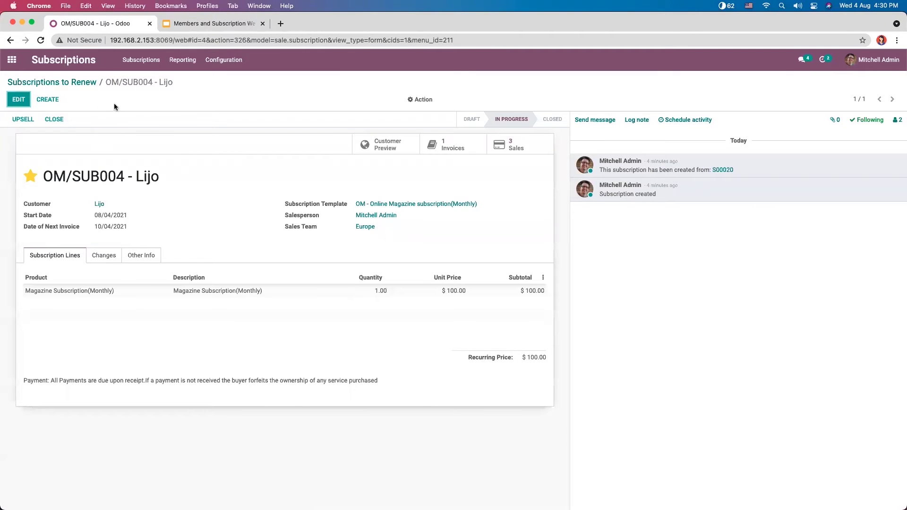
pyautogui.click(21, 120)
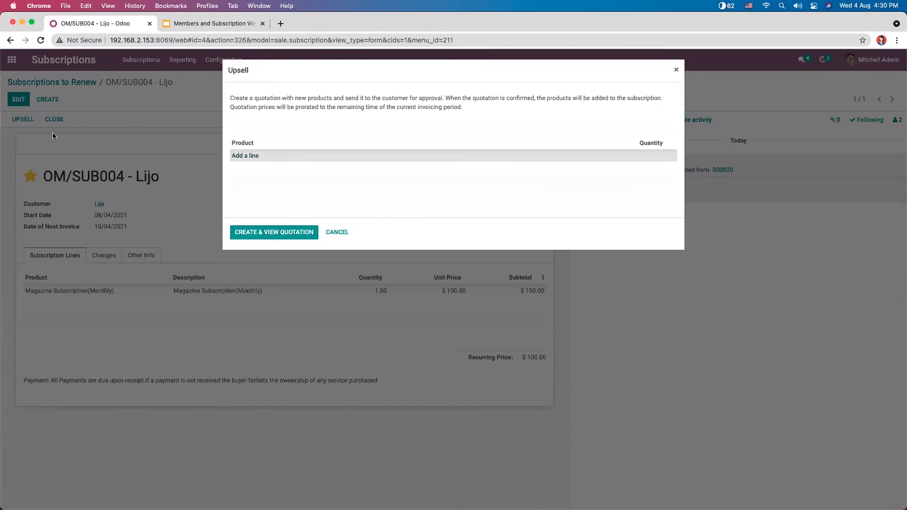
# Step: Upsell 3 Magazine Subscription(Monthly) and 1 Office Cleaning Subscription (Monthly) into quotation S00023
pyautogui.click(239, 159)
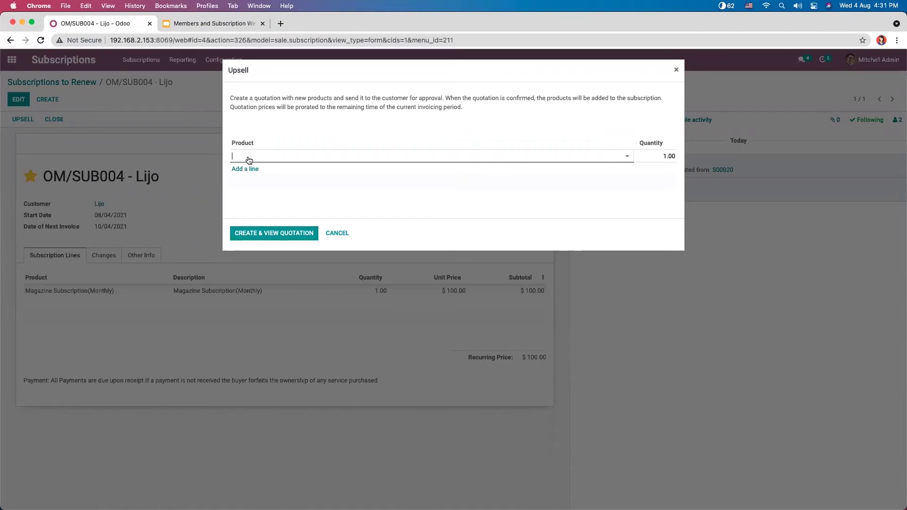
pyautogui.click(246, 157)
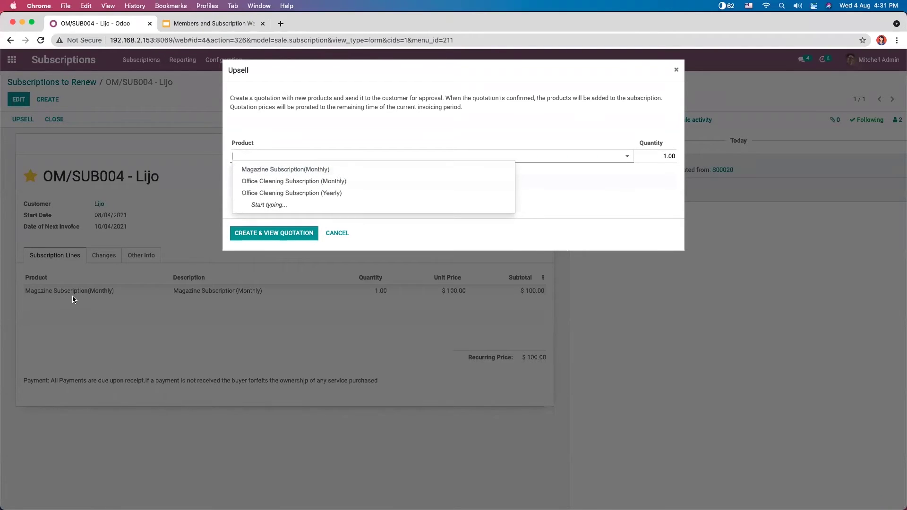
pyautogui.click(298, 170)
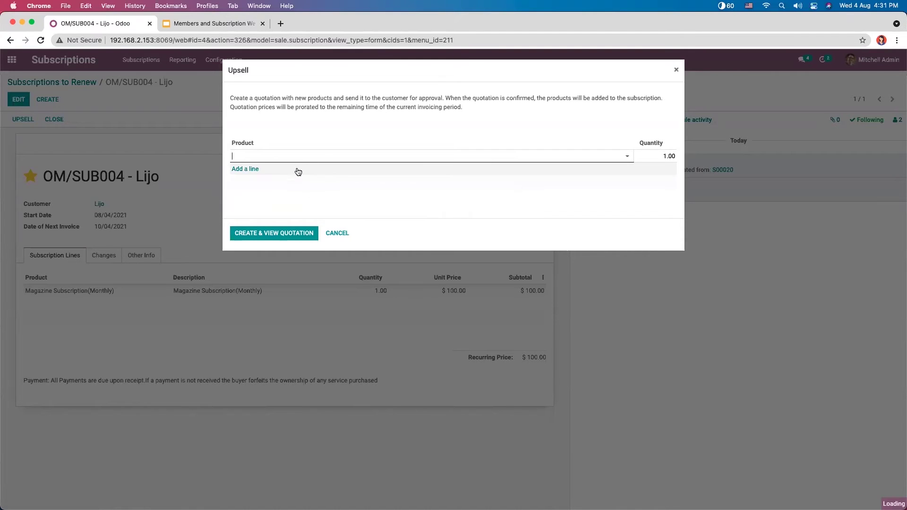
pyautogui.click(668, 156)
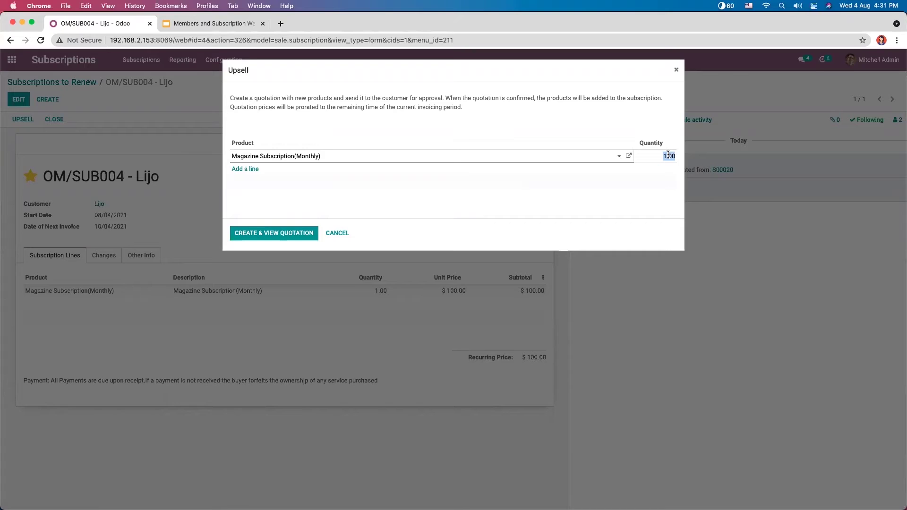
pyautogui.press('BackSpace')
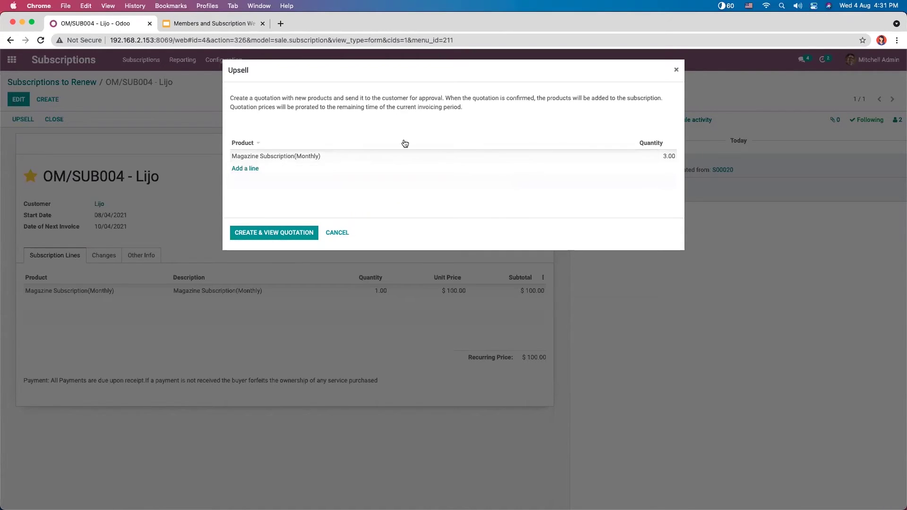
pyautogui.click(246, 169)
pyautogui.click(256, 169)
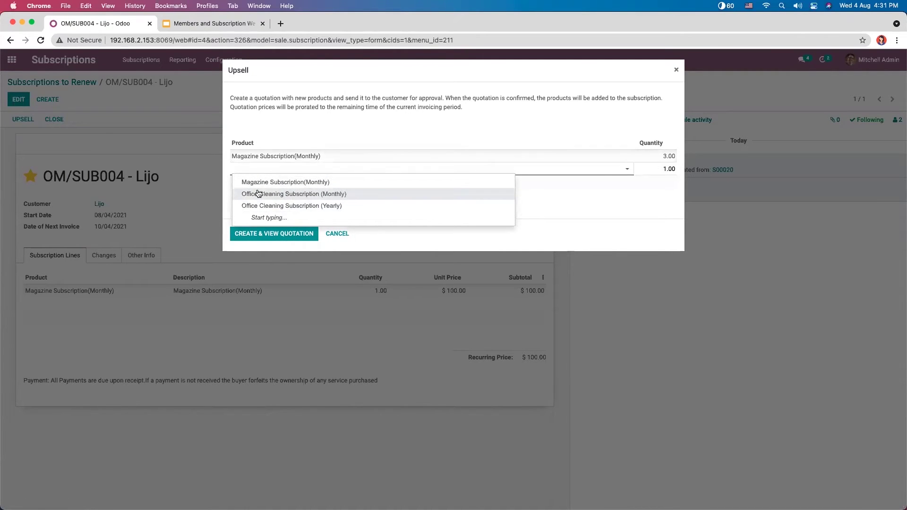
pyautogui.click(307, 195)
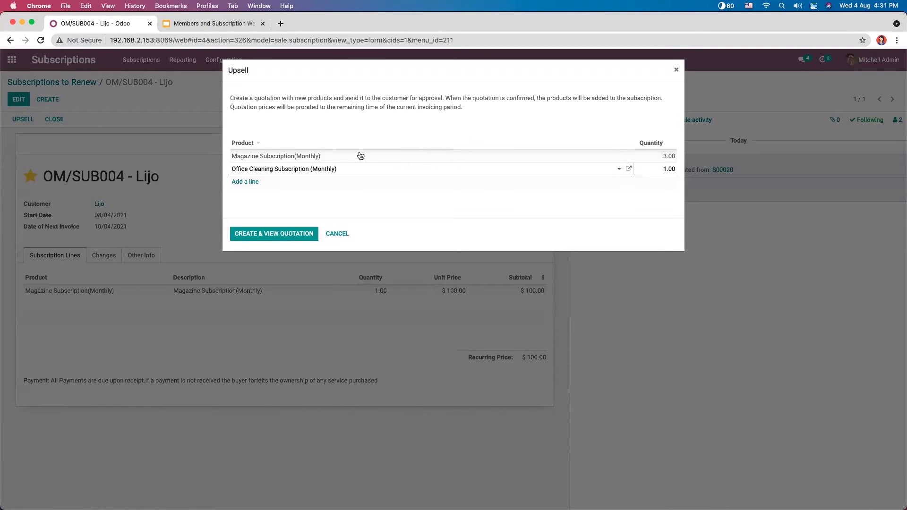
pyautogui.click(278, 234)
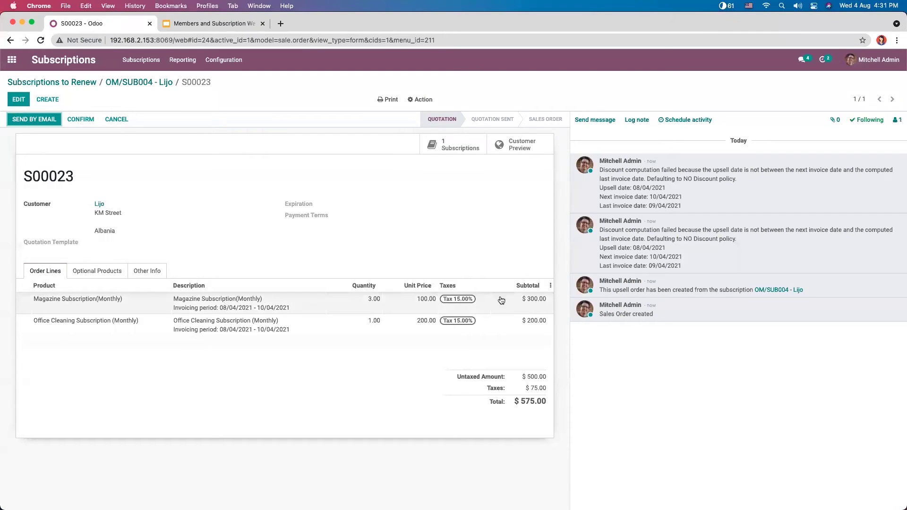
# Step: Confirm S00023 and view OM/SUB004, now at $600.00 recurring with 4 magazine subscriptions
pyautogui.click(84, 121)
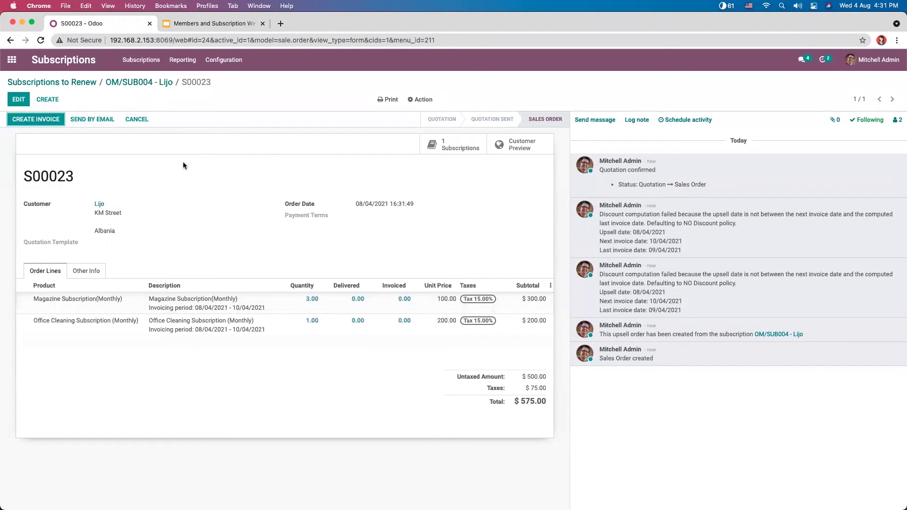
pyautogui.click(129, 83)
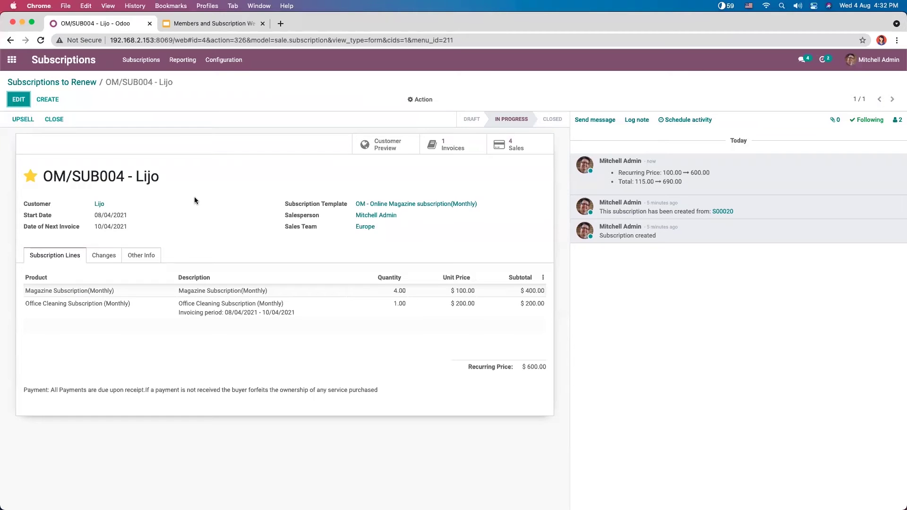
pyautogui.click(101, 255)
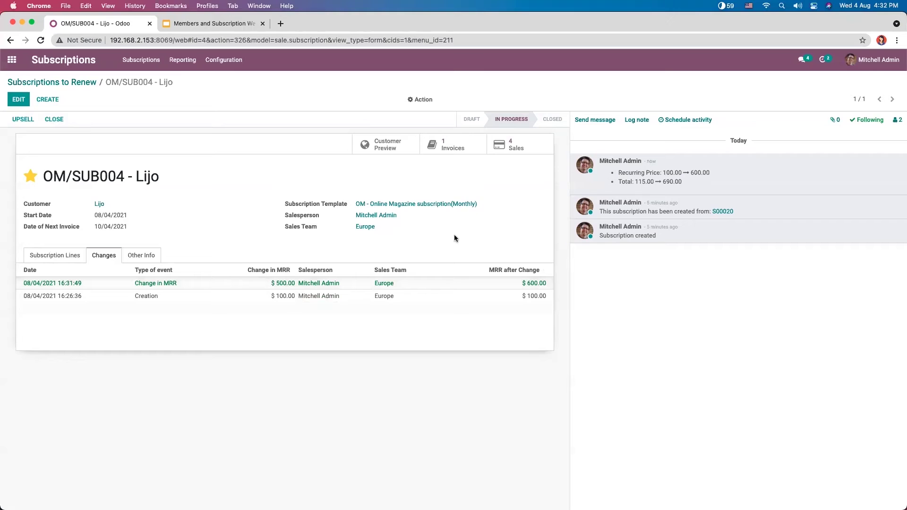
pyautogui.click(72, 256)
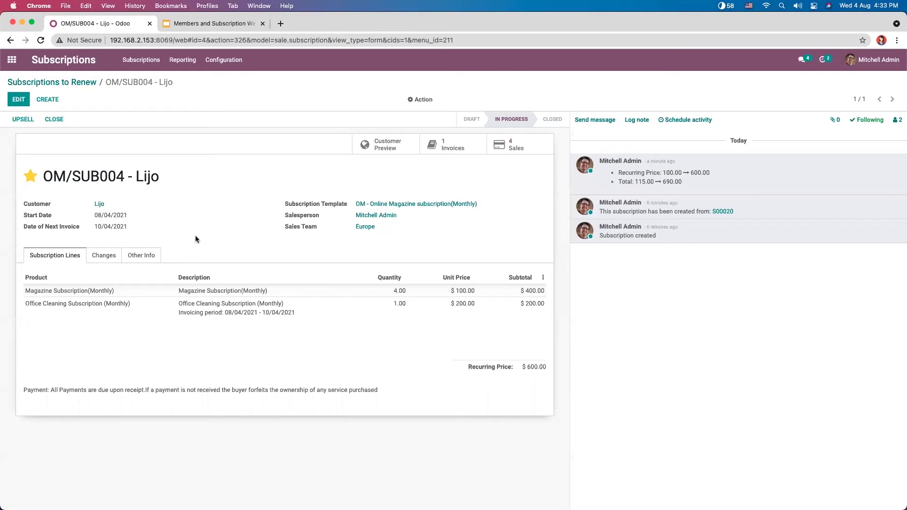
pyautogui.click(168, 218)
# Step: Close OM/SUB004 from the portal preview with reason 'Subscription is too expensive', then return to the back office
pyautogui.click(380, 143)
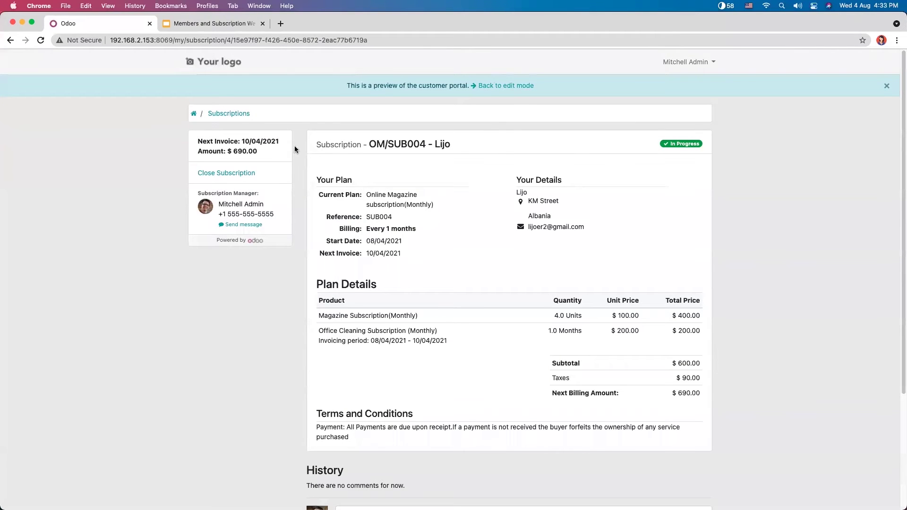
pyautogui.click(237, 174)
pyautogui.click(376, 190)
pyautogui.click(368, 164)
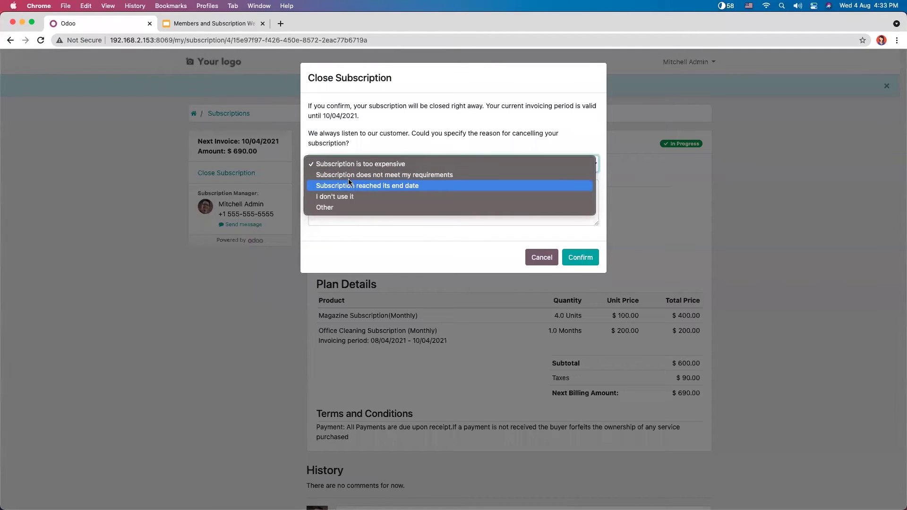
pyautogui.click(404, 145)
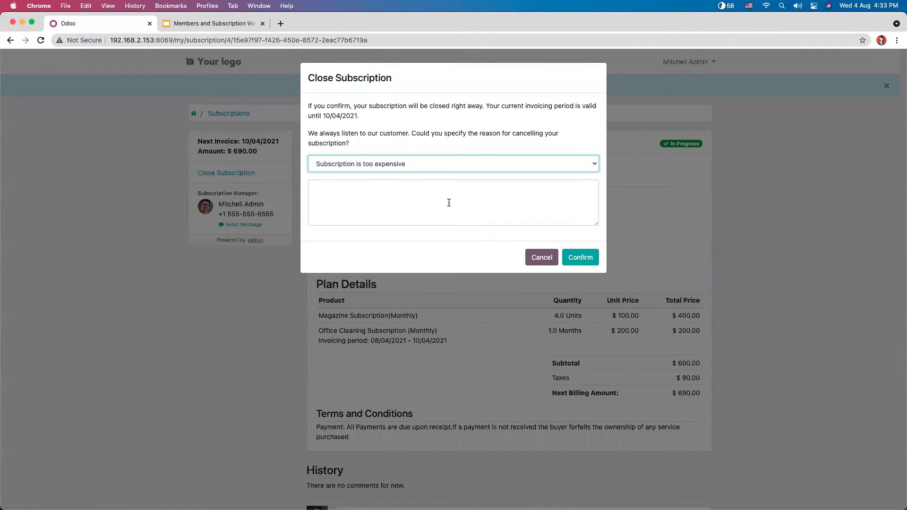
pyautogui.click(415, 194)
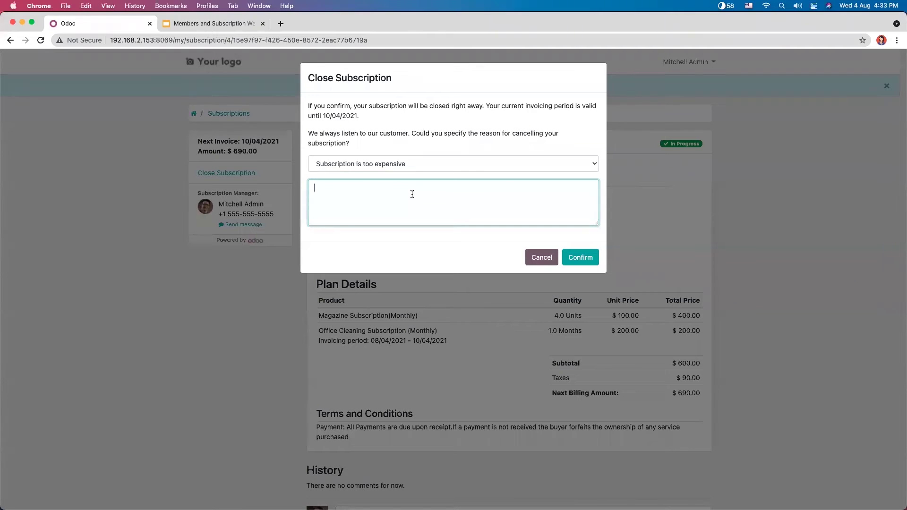
pyautogui.click(585, 257)
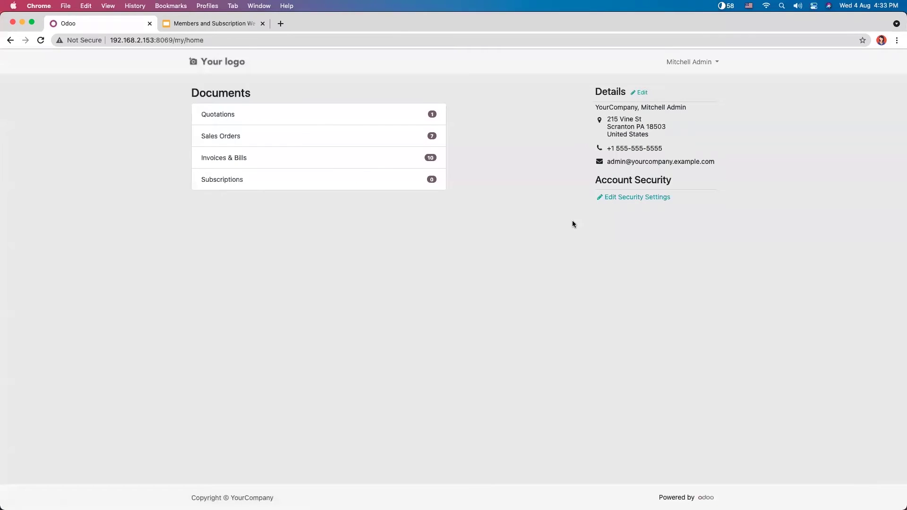
pyautogui.click(15, 42)
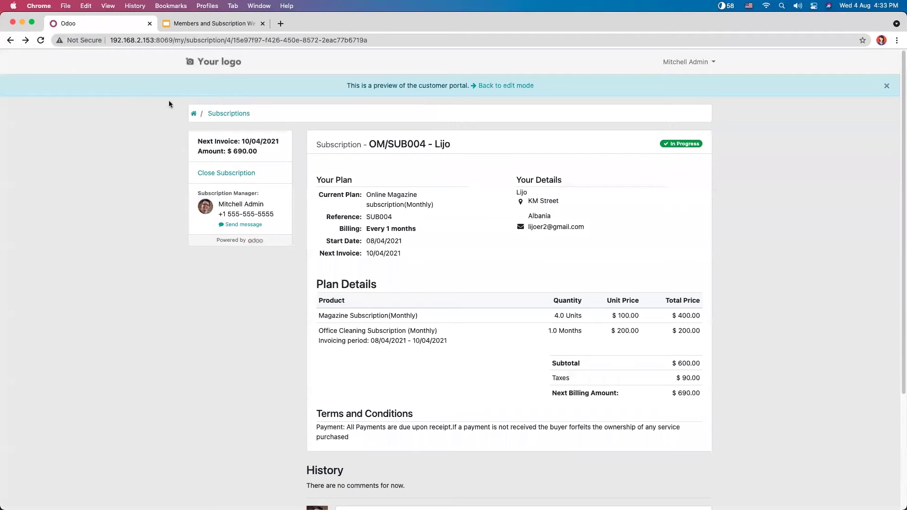
pyautogui.click(516, 85)
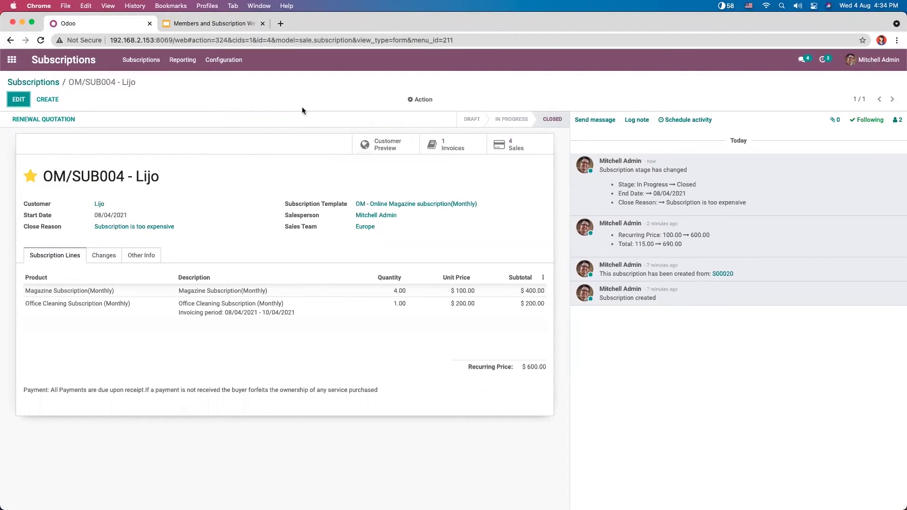
# Step: Review the Close Reasons list, then show all subscriptions on the kanban board
pyautogui.click(221, 65)
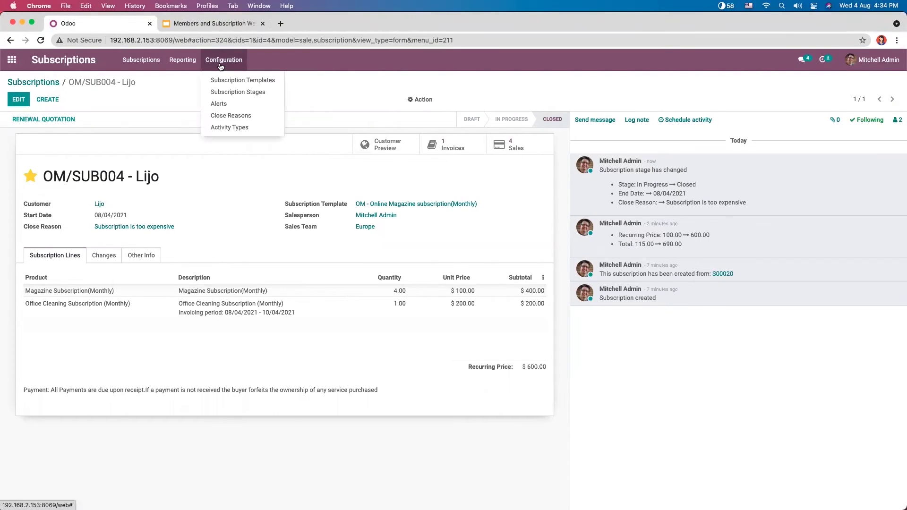
pyautogui.click(237, 116)
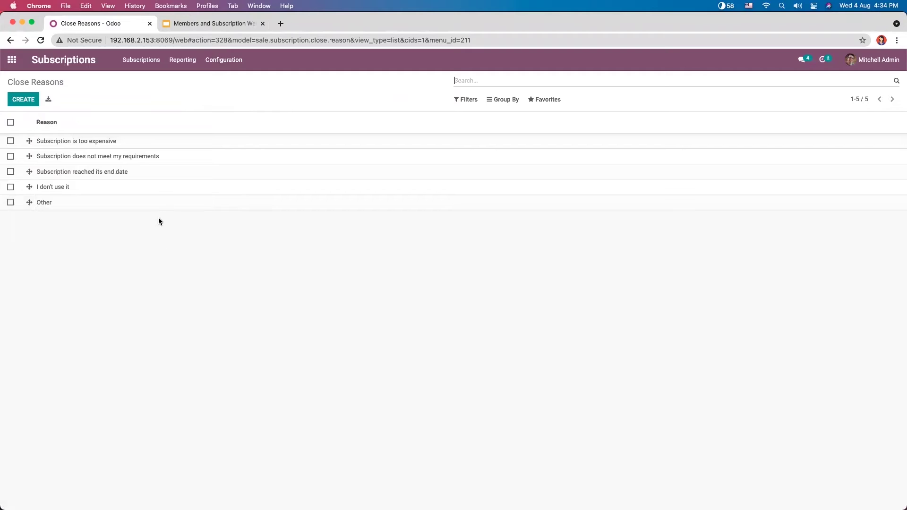
pyautogui.click(155, 68)
pyautogui.click(158, 78)
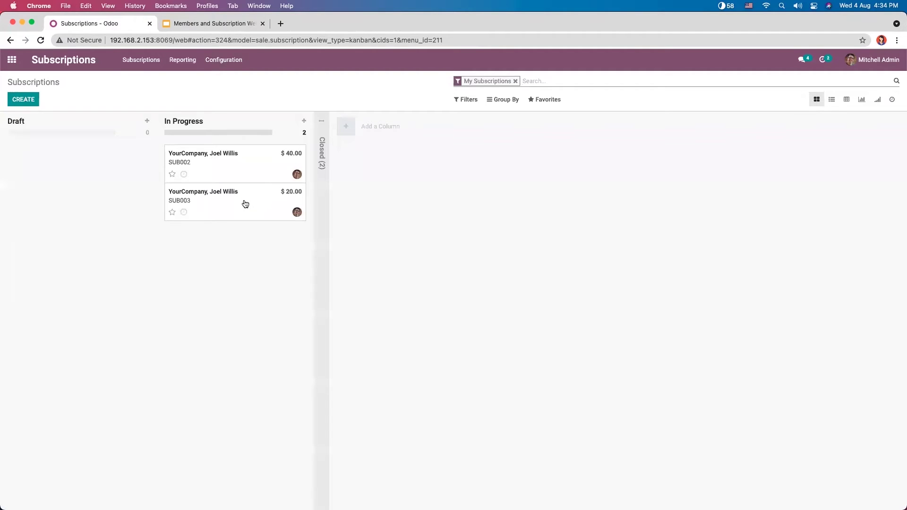
# Step: Drag SUB004 and SUB001 from Closed into In Progress, then open SUB004
pyautogui.click(320, 174)
pyautogui.moveTo(402, 209); pyautogui.dragTo(258, 252)
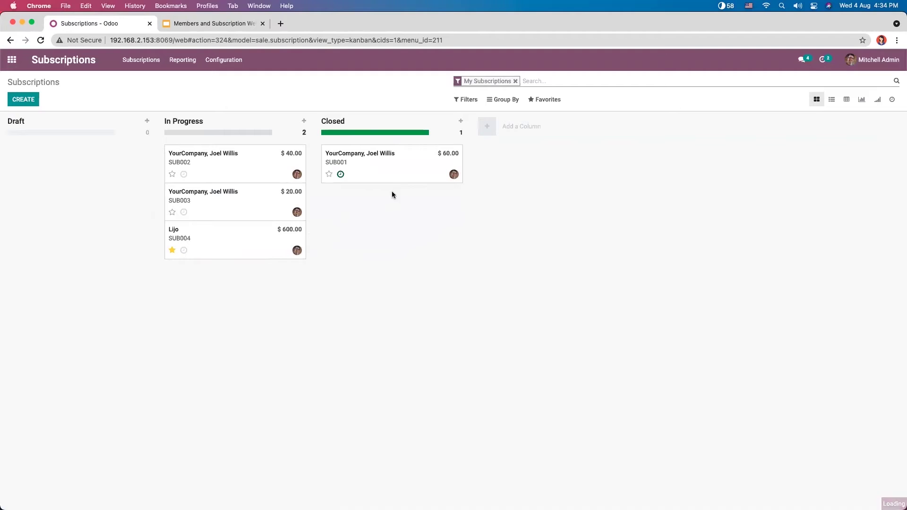
pyautogui.moveTo(391, 168); pyautogui.dragTo(236, 275)
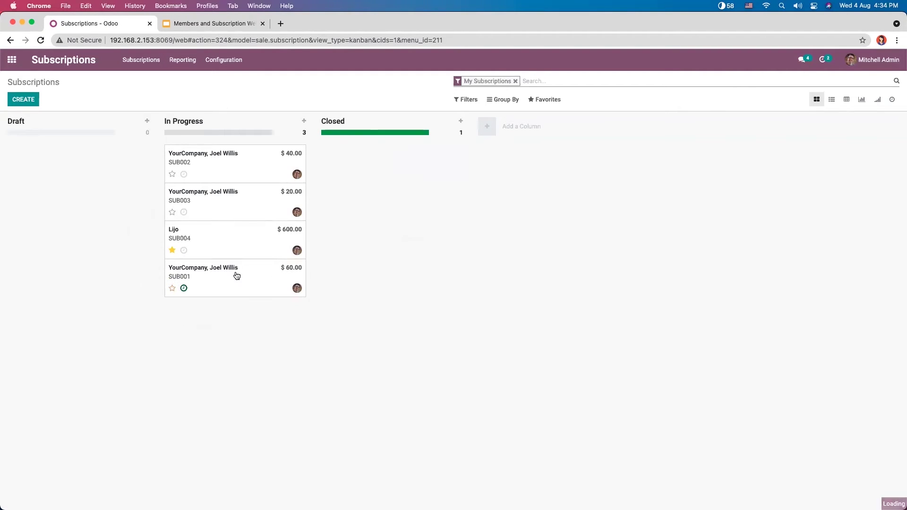
pyautogui.click(227, 240)
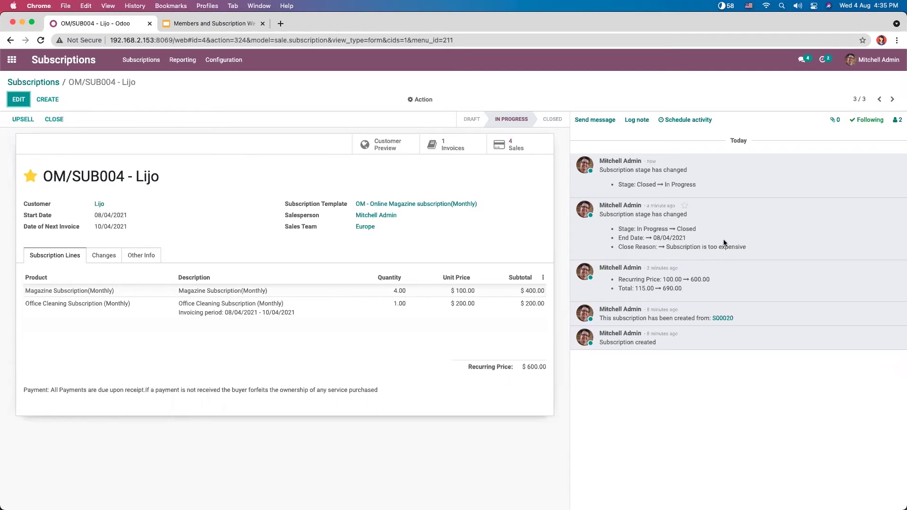
# Step: Review the log entries for the End Date change and the Closed-to-In Progress stage change
pyautogui.moveTo(641, 240); pyautogui.dragTo(664, 239)
pyautogui.click(704, 239)
pyautogui.moveTo(638, 185); pyautogui.dragTo(671, 185)
pyautogui.click(679, 140)
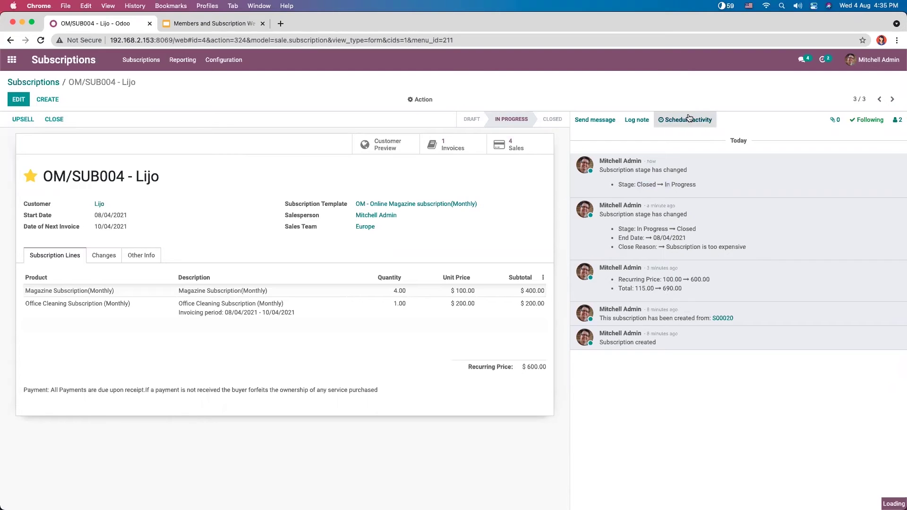
# Step: Schedule a Call activity on OM/SUB004 summarised 'Call with' plus the customer's name, keeping the default due date
pyautogui.click(686, 128)
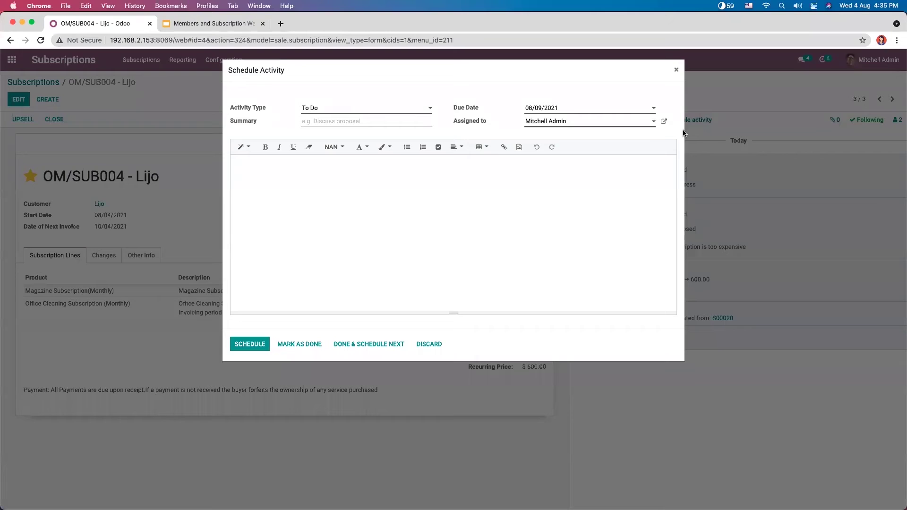
pyautogui.click(313, 108)
pyautogui.click(327, 135)
pyautogui.click(563, 108)
pyautogui.click(472, 184)
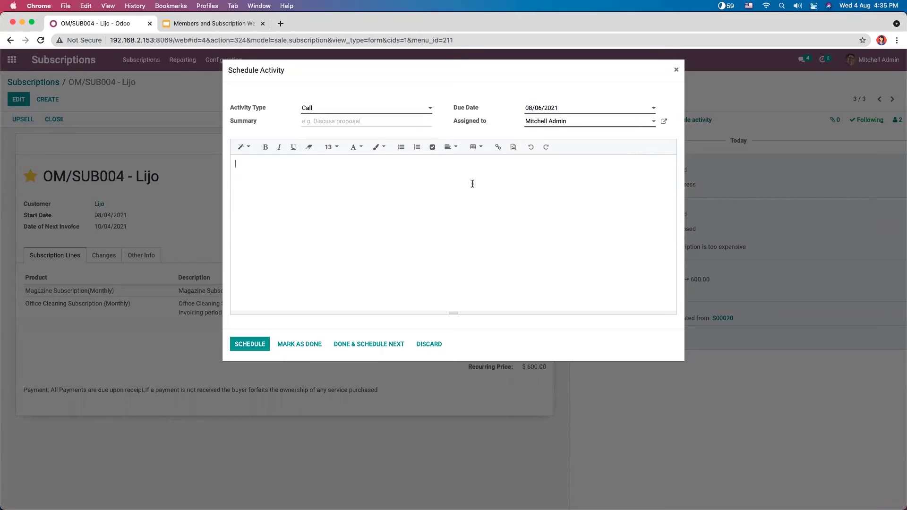
pyautogui.click(545, 124)
pyautogui.click(421, 194)
pyautogui.write('Call with Custom')
pyautogui.press('BackSpace')
pyautogui.press('BackSpace')
pyautogui.press('BackSpace')
pyautogui.press('BackSpace')
pyautogui.press('BackSpace')
pyautogui.write('Lijo')
pyautogui.click(250, 344)
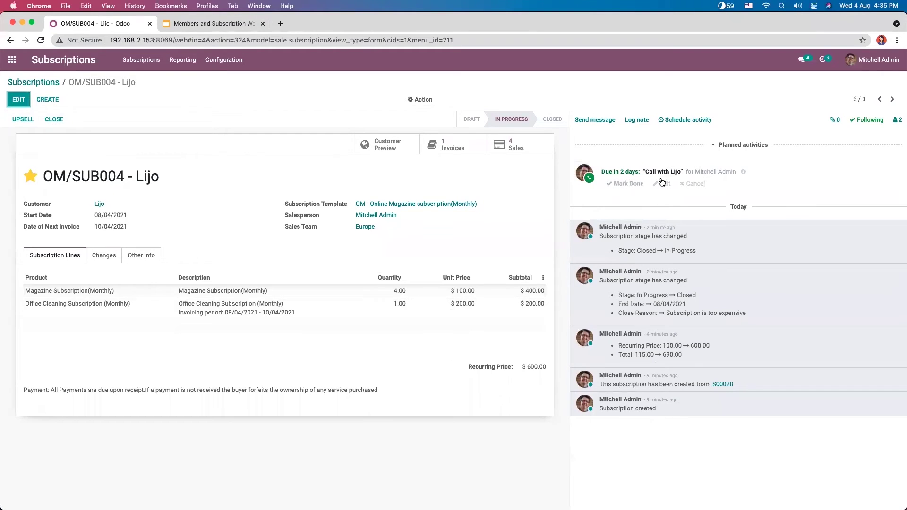
# Step: Create activity type 'Discussion' with admin as default user and summary 'Discussion with customer'
pyautogui.click(223, 60)
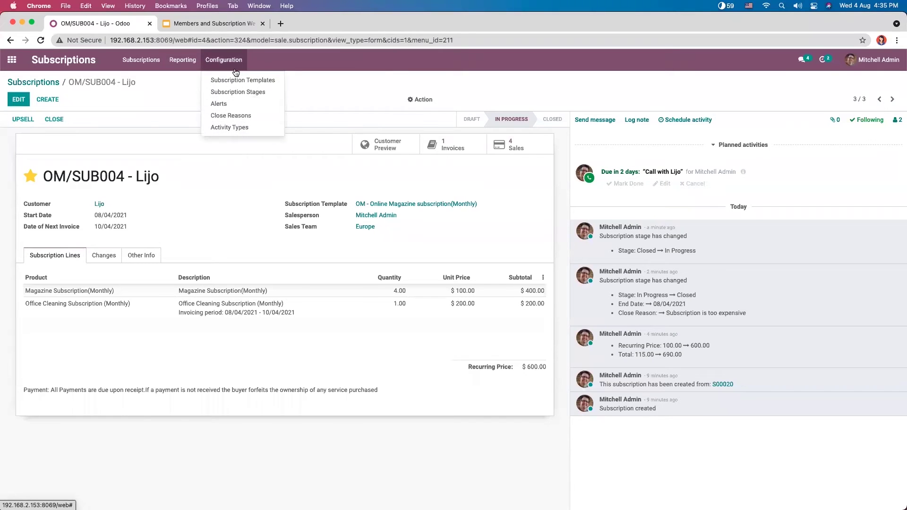
pyautogui.click(236, 127)
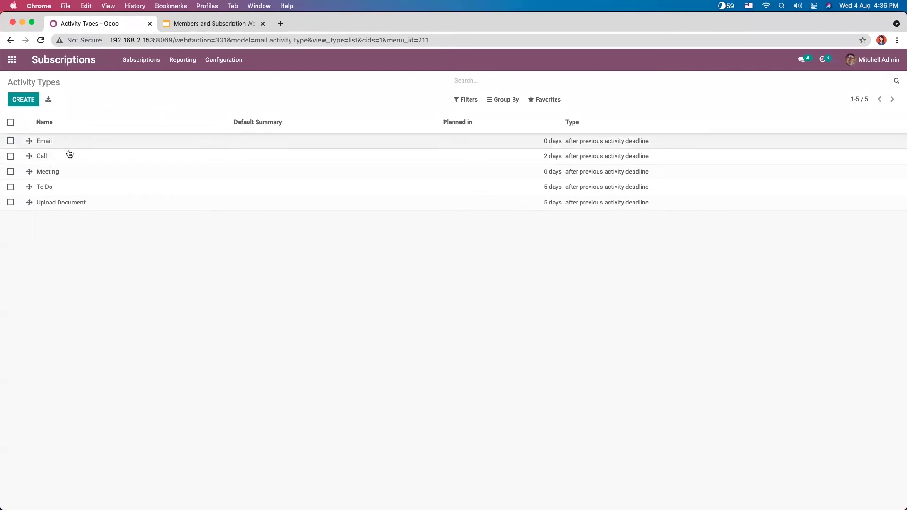
pyautogui.click(21, 104)
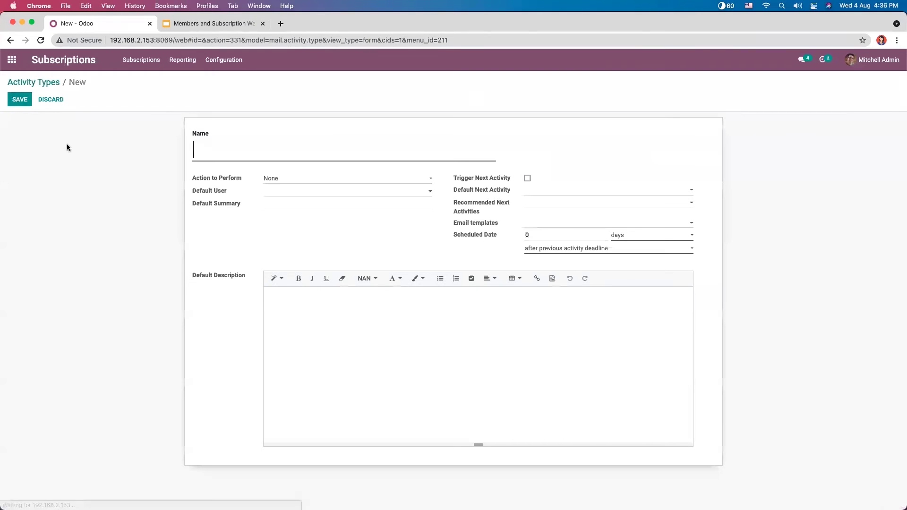
pyautogui.write('Dis')
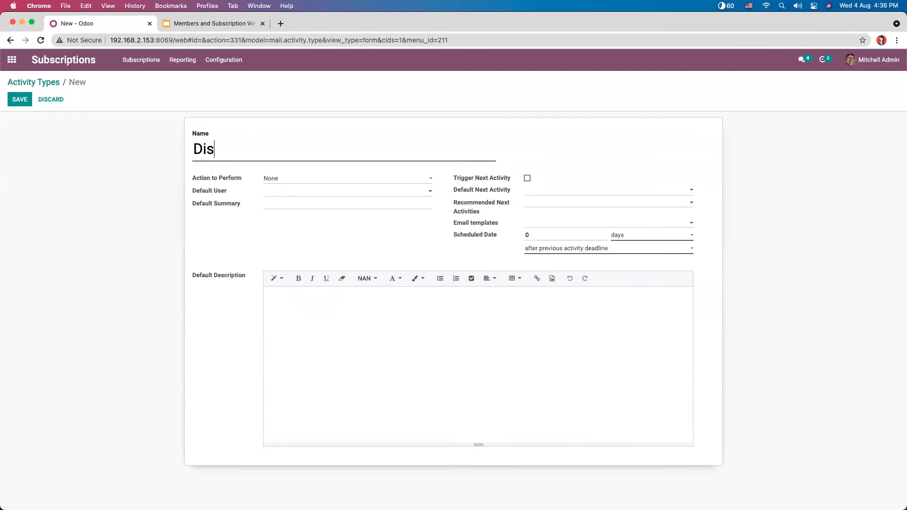
pyautogui.write('cussion')
pyautogui.click(279, 178)
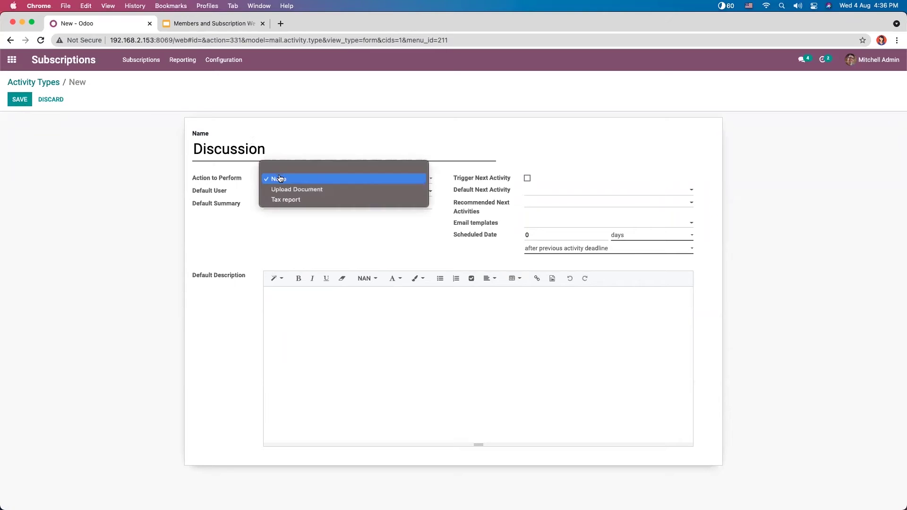
pyautogui.click(234, 186)
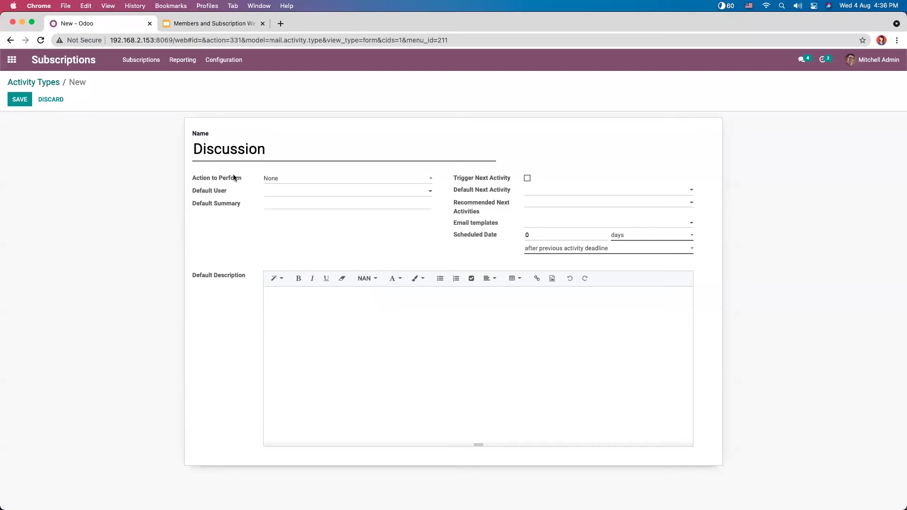
pyautogui.moveTo(235, 178)
pyautogui.click(285, 194)
pyautogui.click(279, 215)
pyautogui.click(286, 204)
pyautogui.write('Discussion with customer')
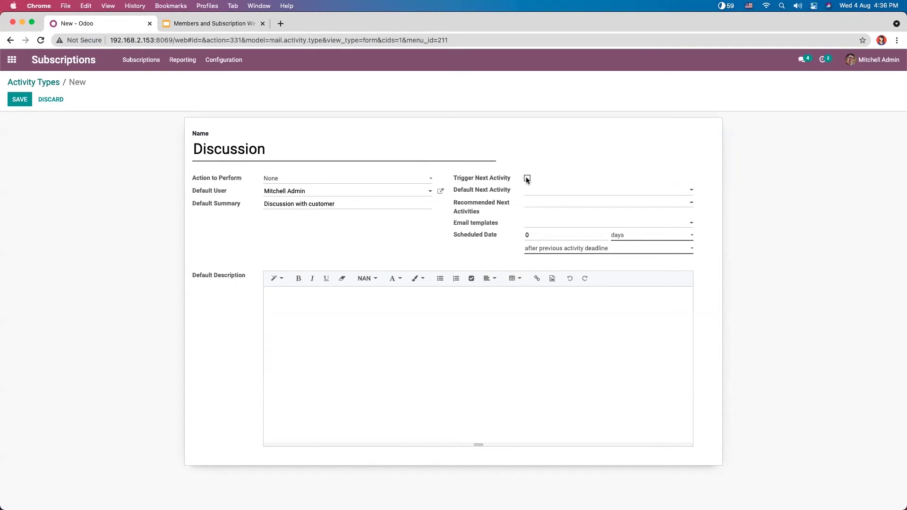
# Step: Make Discussion trigger an Email next activity, keeping the delay unit in days
pyautogui.click(527, 180)
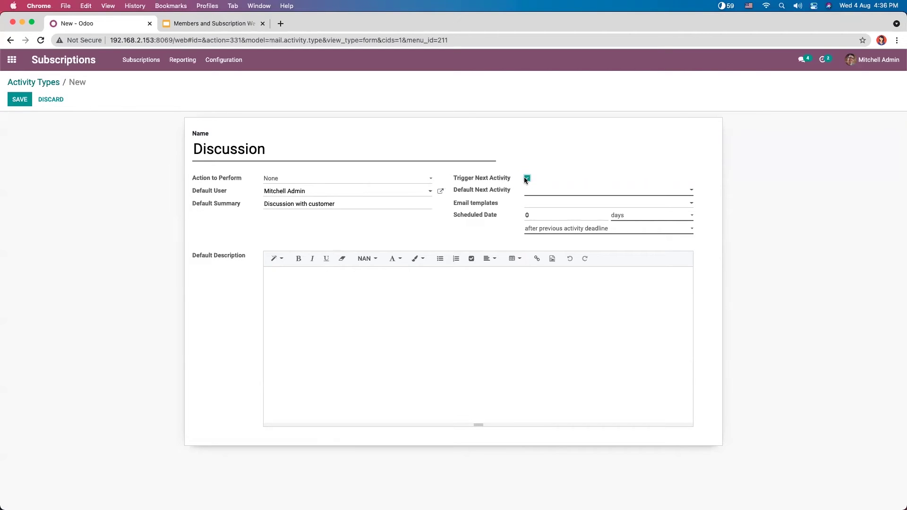
pyautogui.click(528, 191)
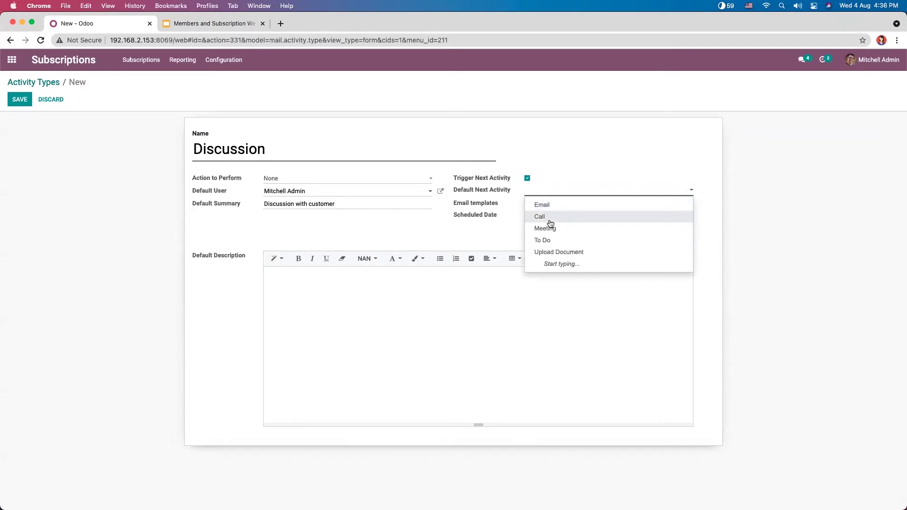
pyautogui.click(554, 209)
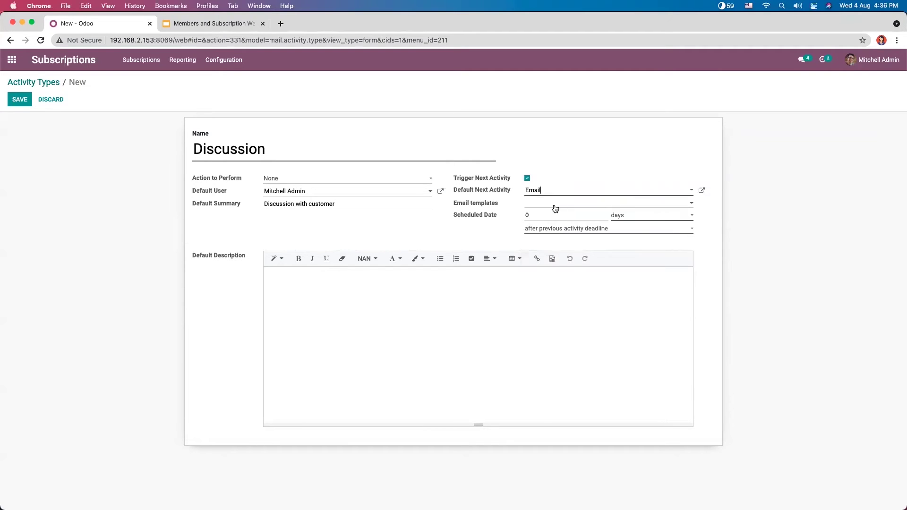
pyautogui.click(513, 204)
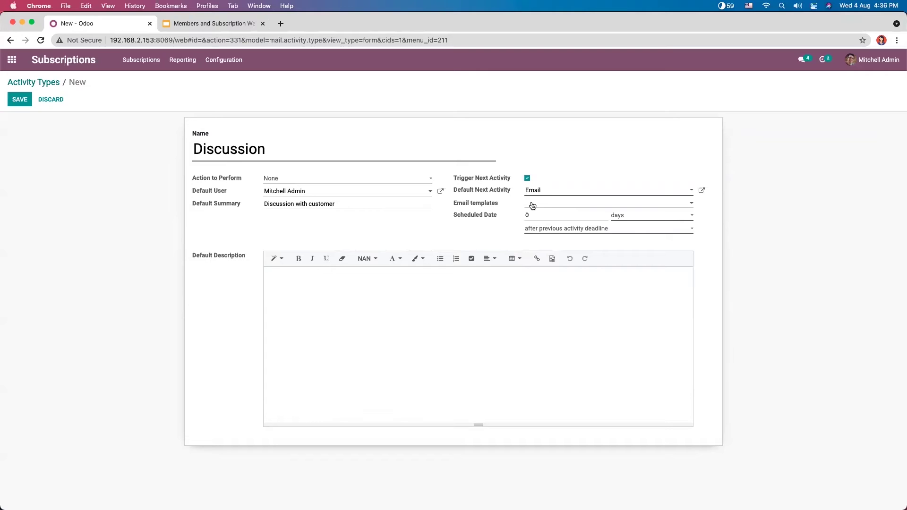
pyautogui.click(499, 203)
pyautogui.click(630, 215)
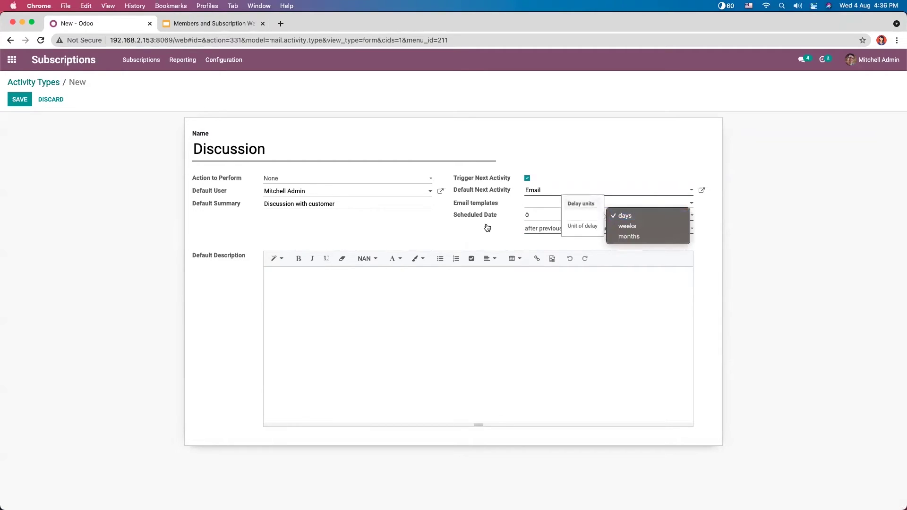
pyautogui.click(489, 227)
pyautogui.click(554, 230)
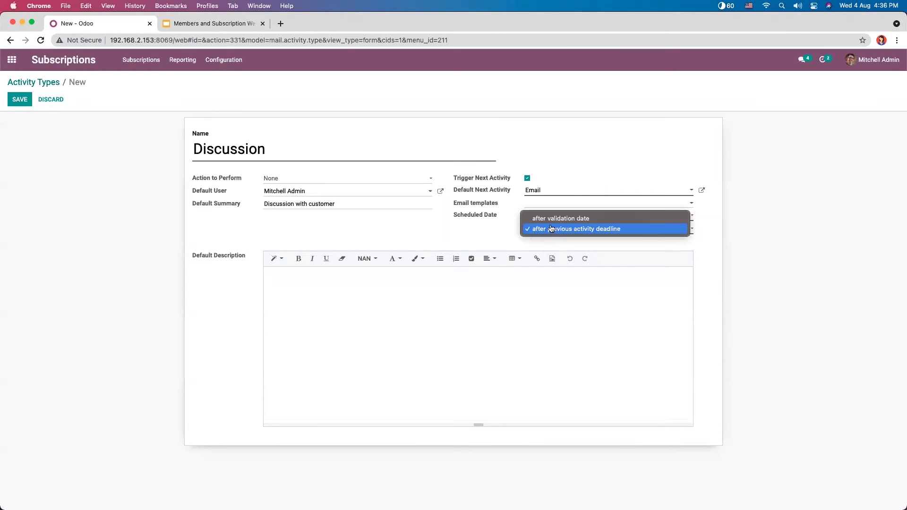
pyautogui.click(466, 229)
pyautogui.click(638, 217)
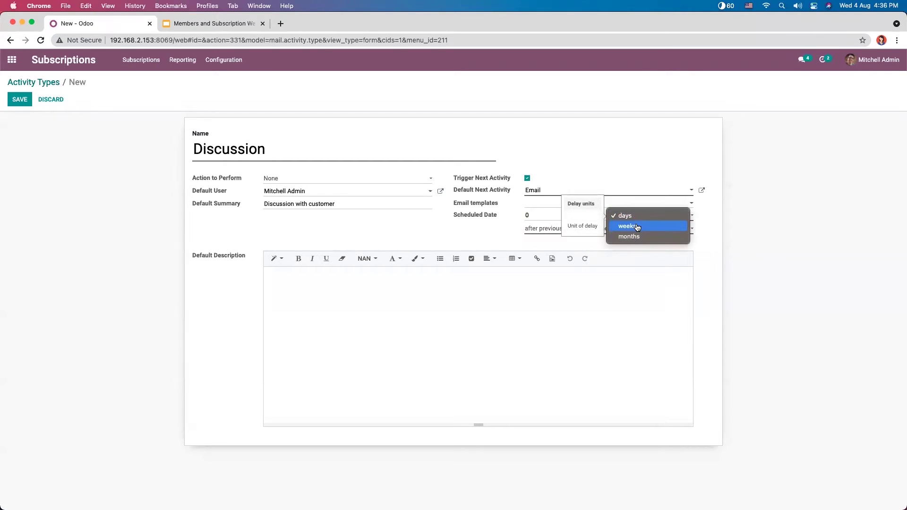
pyautogui.click(416, 226)
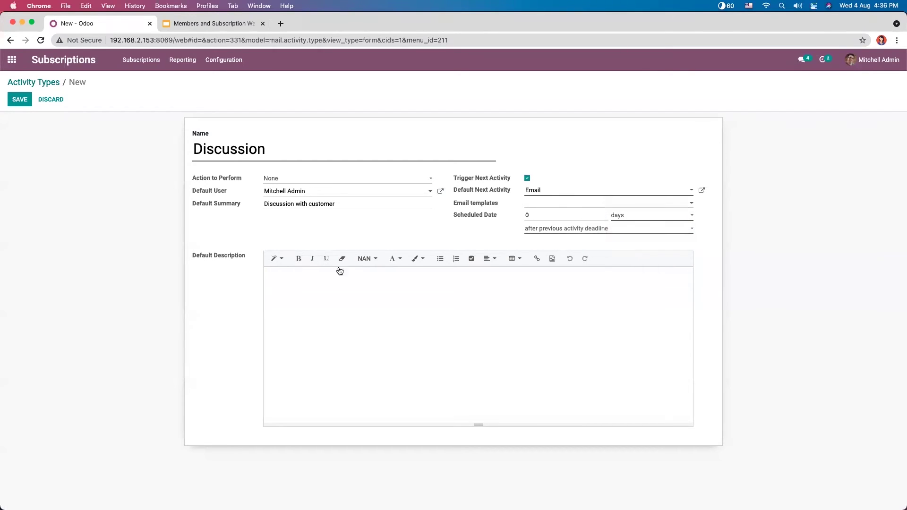
pyautogui.click(311, 277)
# Step: Save the Discussion activity type and go back to the Activity Types list
pyautogui.click(20, 99)
pyautogui.click(33, 82)
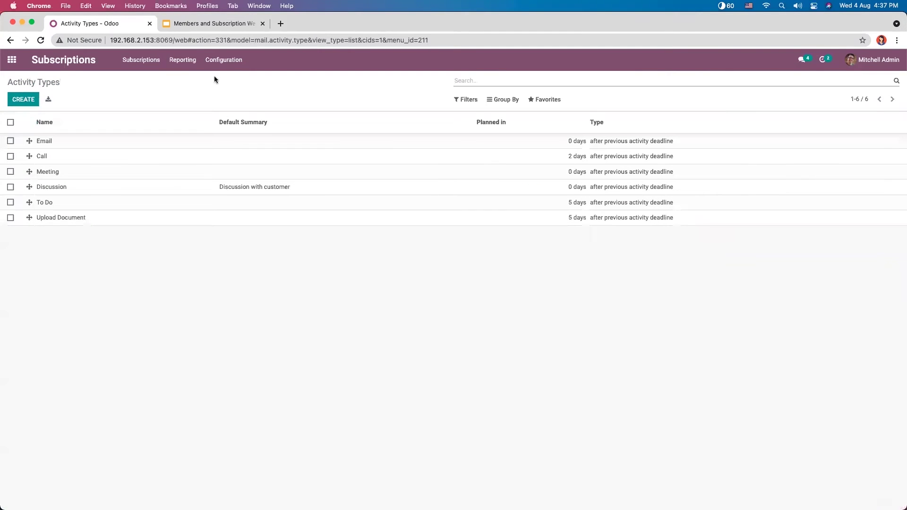
pyautogui.click(141, 60)
# Step: Open SUB004 from the board, schedule a Discussion activity, and return to the subscriptions board
pyautogui.click(151, 79)
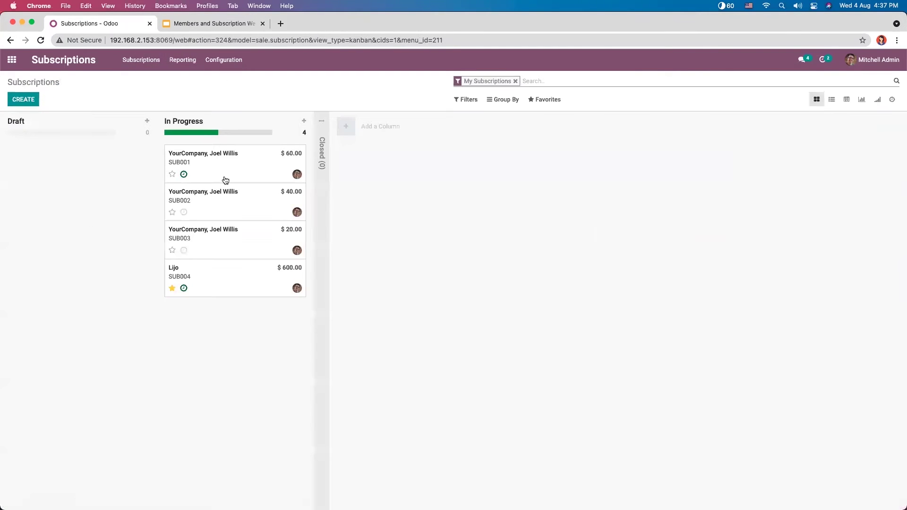
pyautogui.click(250, 290)
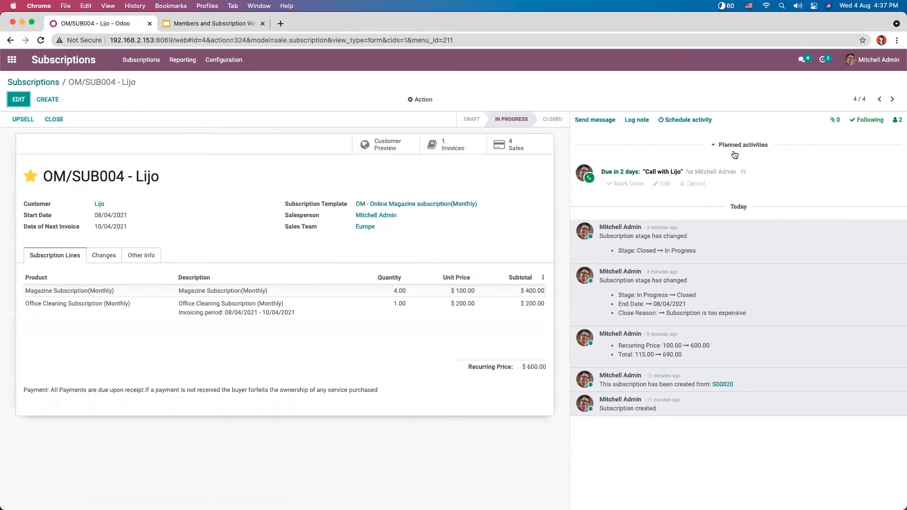
pyautogui.click(686, 119)
pyautogui.click(375, 108)
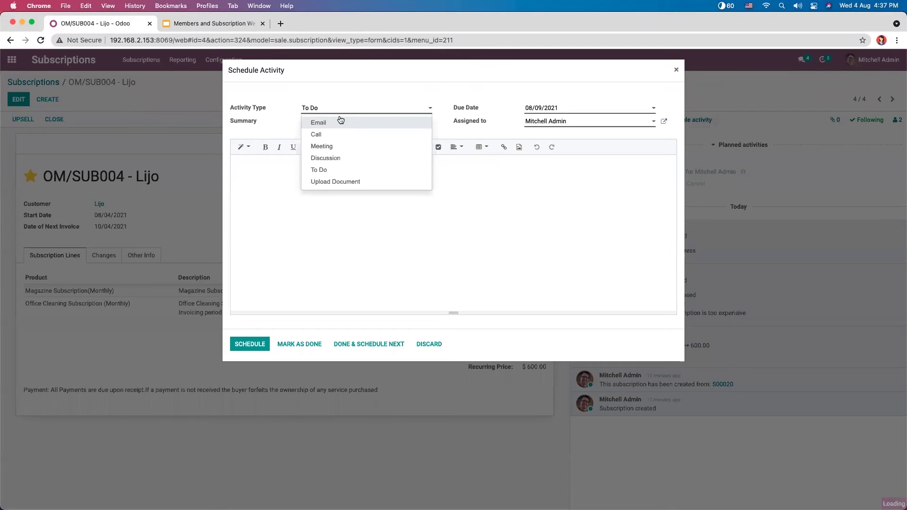
pyautogui.click(345, 159)
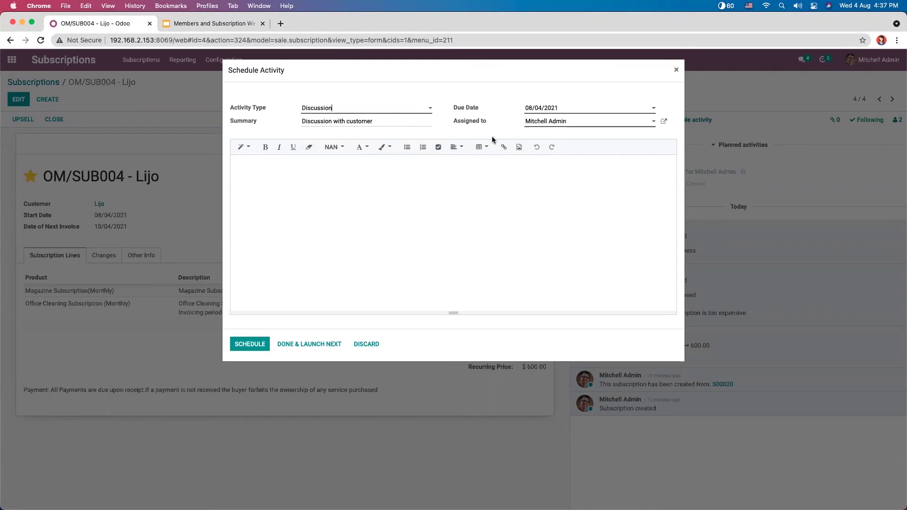
pyautogui.click(262, 340)
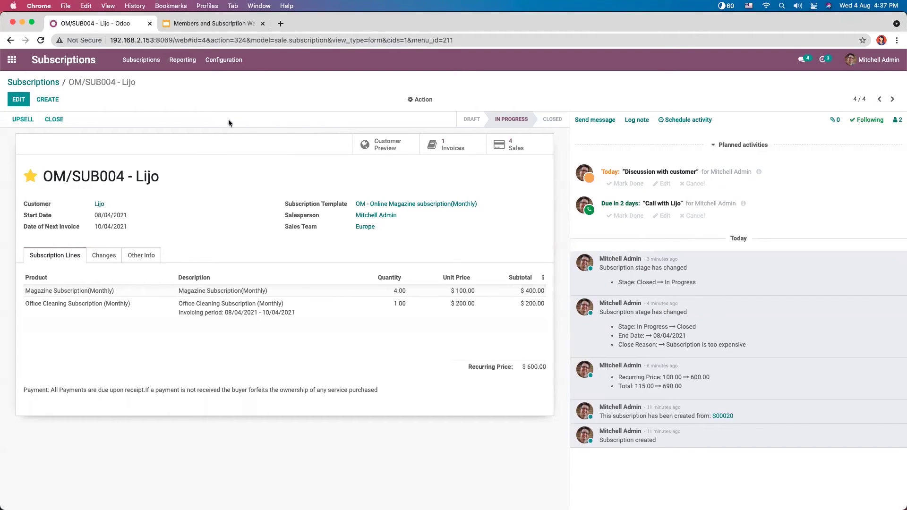
pyautogui.click(38, 83)
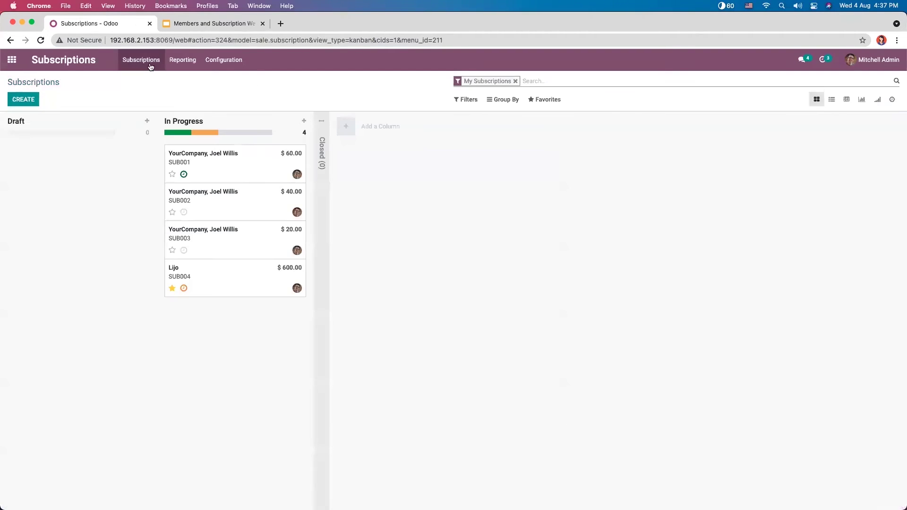
# Step: Open the subscription Alerts list from the Configuration menu
pyautogui.click(224, 61)
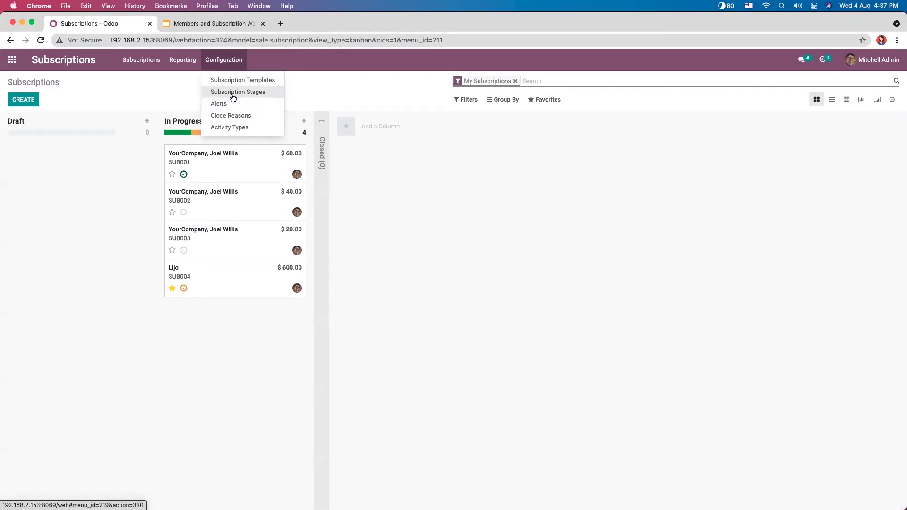
pyautogui.click(234, 66)
pyautogui.click(233, 64)
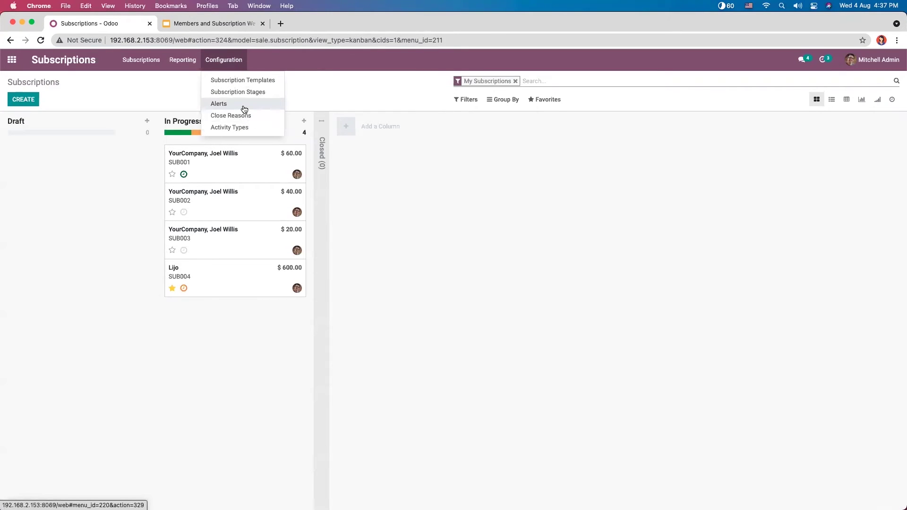
pyautogui.click(243, 106)
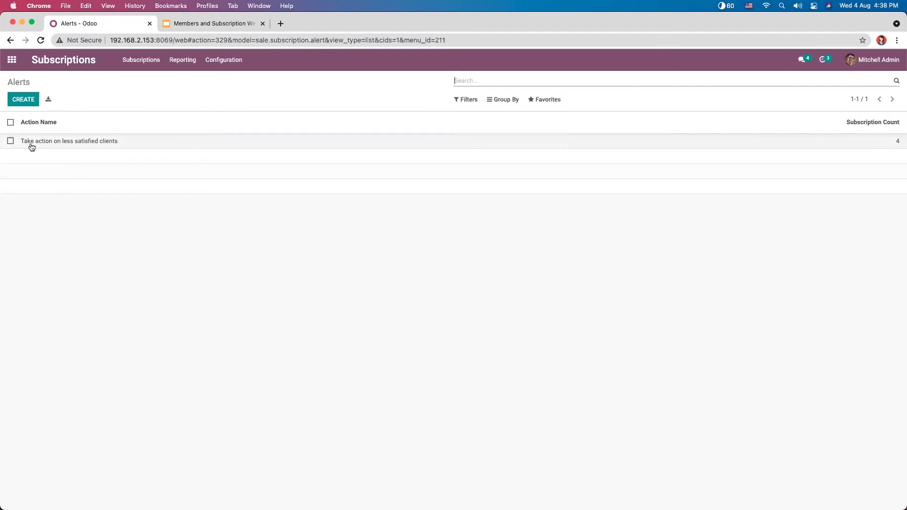
# Step: Open the 'Take action on less satisfied clients' alert for editing
pyautogui.click(81, 141)
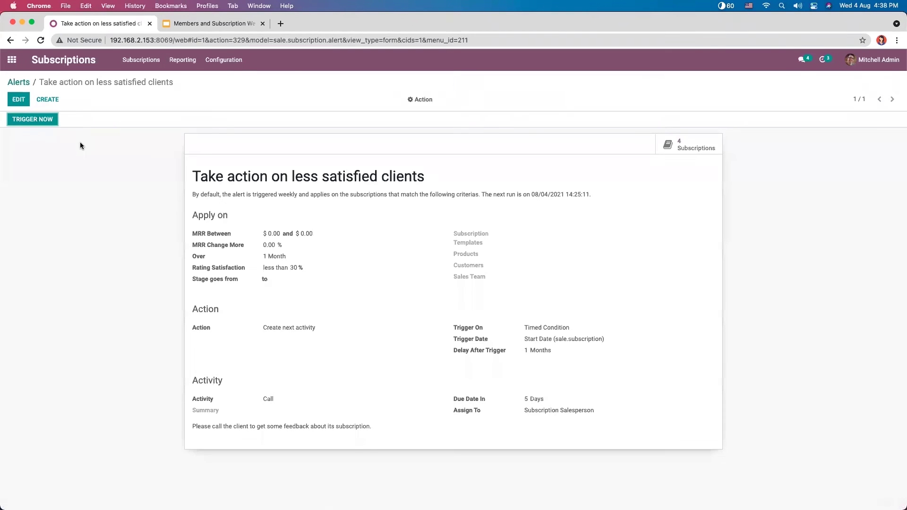
pyautogui.click(18, 100)
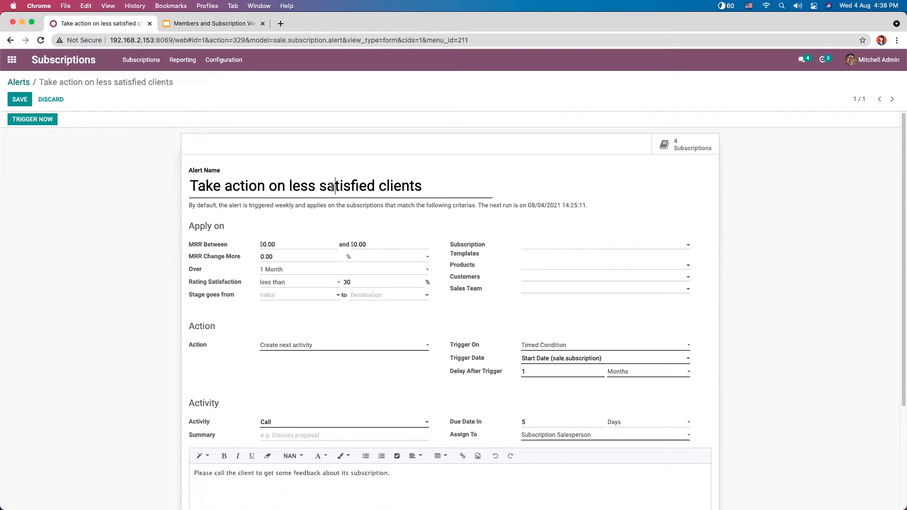
pyautogui.moveTo(466, 191); pyautogui.dragTo(240, 220)
pyautogui.click(256, 221)
# Step: Set the alert's MRR range to between 50 and 700
pyautogui.click(264, 242)
pyautogui.press('BackSpace')
pyautogui.write('50')
pyautogui.click(356, 241)
pyautogui.press('BackSpace')
pyautogui.write('5')
pyautogui.press('BackSpace')
pyautogui.write('700')
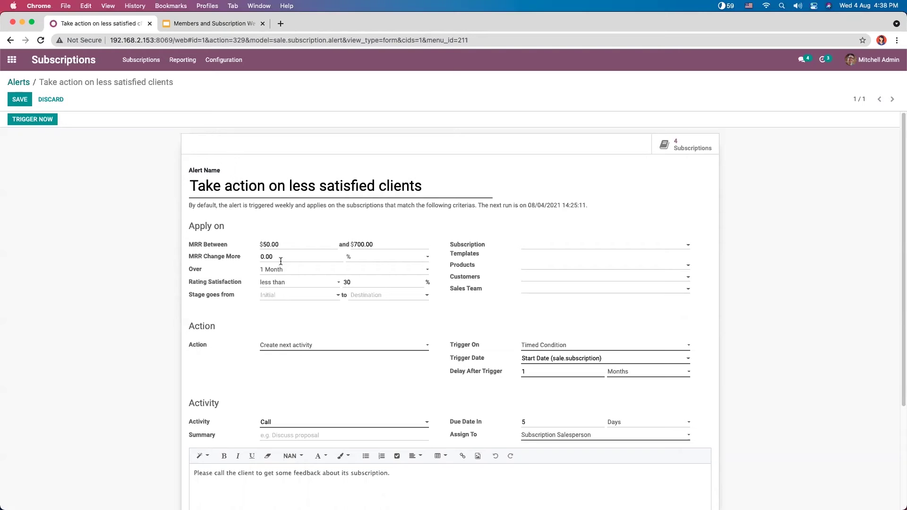
# Step: Review the MRR change, period and rating options, keeping percent and 'less than'
pyautogui.click(354, 257)
pyautogui.click(364, 269)
pyautogui.click(362, 257)
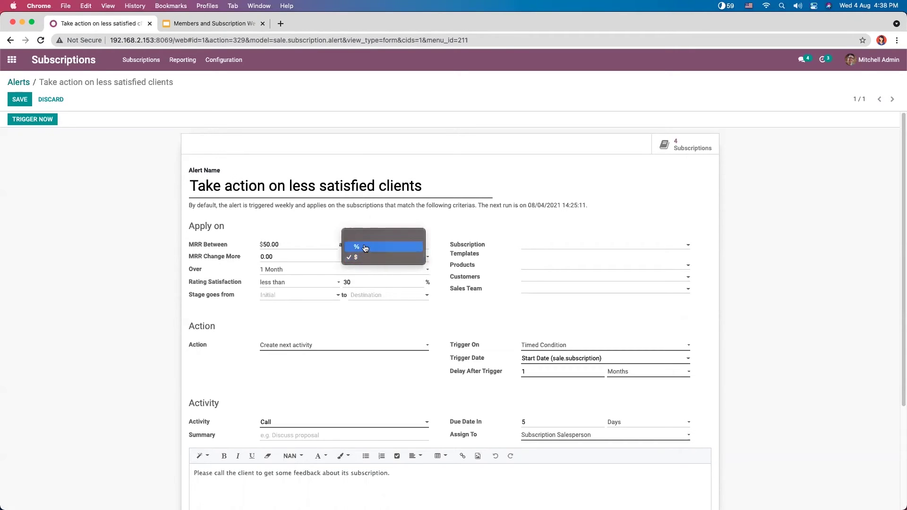
pyautogui.click(365, 246)
pyautogui.click(264, 256)
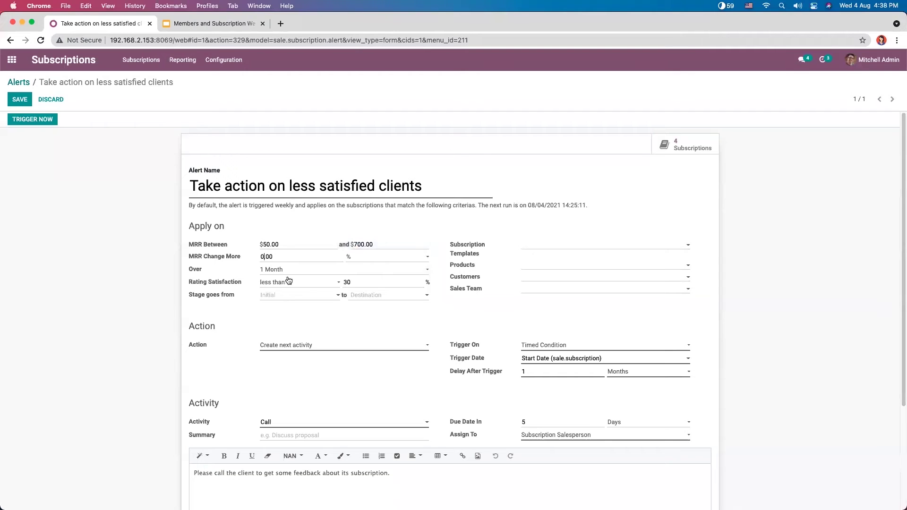
pyautogui.click(286, 270)
pyautogui.click(199, 268)
pyautogui.moveTo(239, 282)
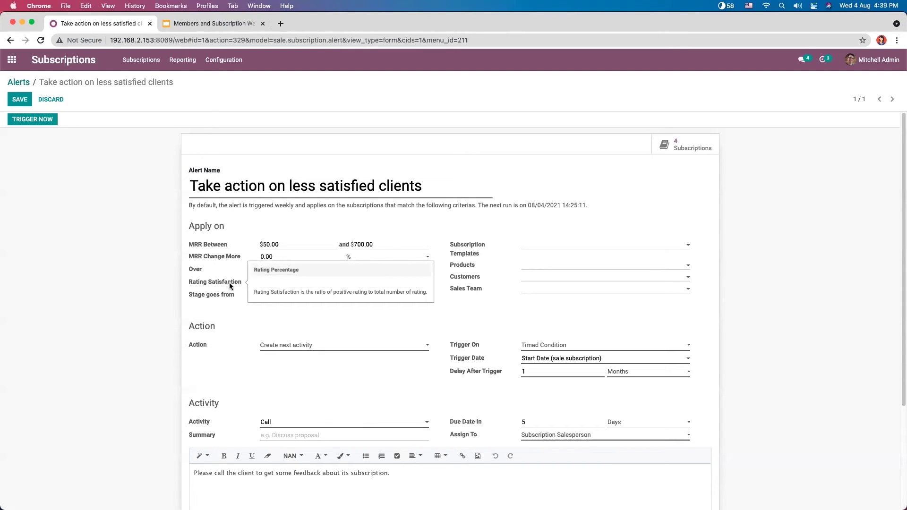
pyautogui.click(279, 286)
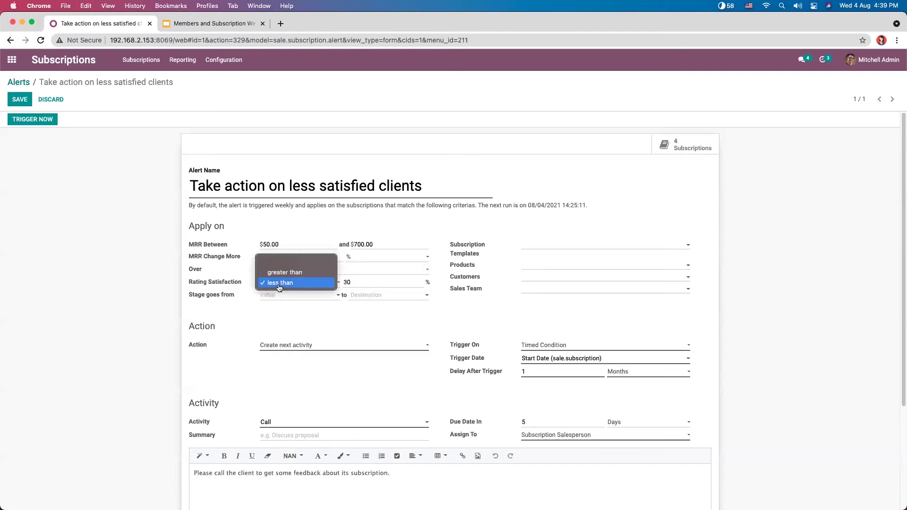
pyautogui.click(241, 262)
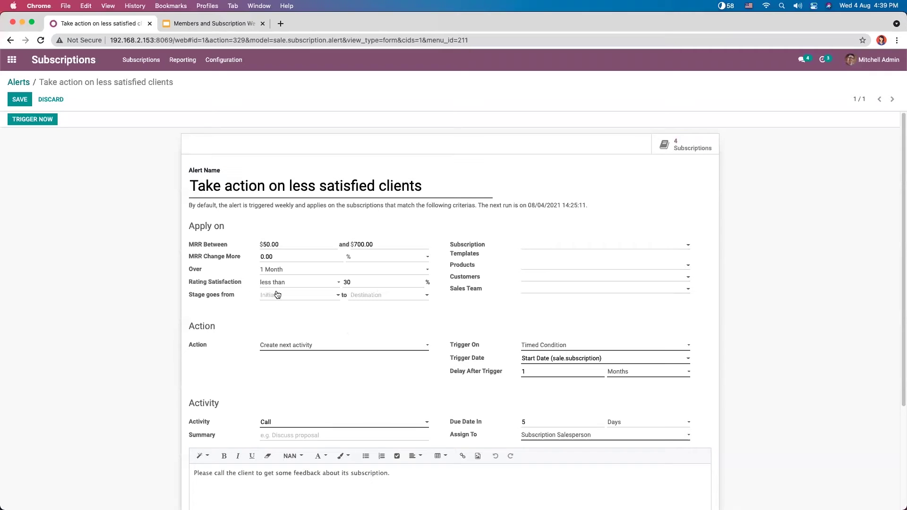
# Step: Try In Progress to Closed in the stage fields, then clear both stages
pyautogui.click(230, 295)
pyautogui.click(232, 317)
pyautogui.click(222, 296)
pyautogui.click(223, 309)
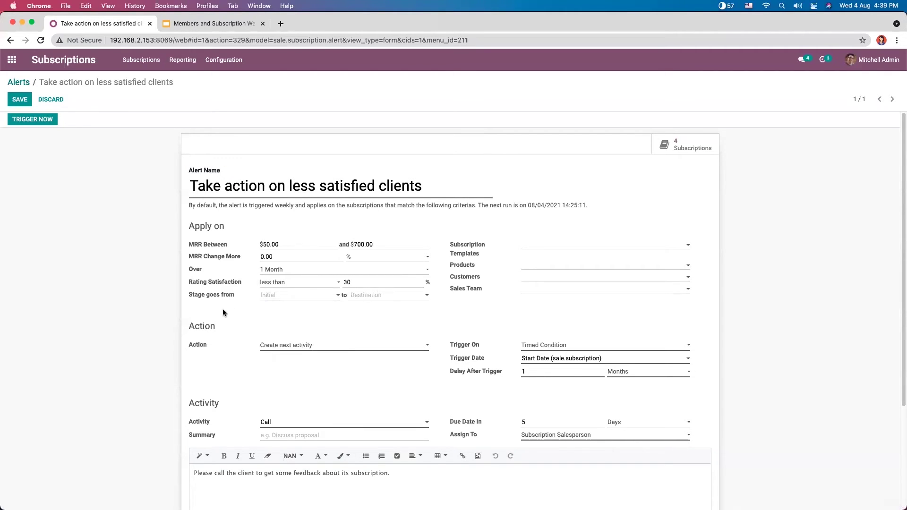
pyautogui.click(279, 295)
pyautogui.click(290, 310)
pyautogui.click(357, 297)
pyautogui.click(283, 297)
pyautogui.click(291, 321)
pyautogui.click(357, 296)
pyautogui.click(371, 333)
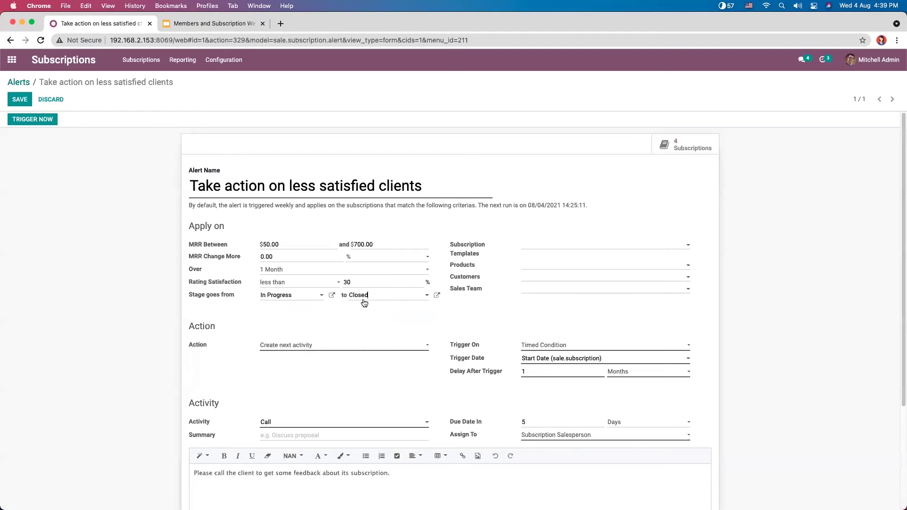
pyautogui.click(303, 296)
pyautogui.press('BackSpace')
pyautogui.press('BackSpace')
pyautogui.press('BackSpace')
pyautogui.press('BackSpace')
pyautogui.press('BackSpace')
pyautogui.press('BackSpace')
pyautogui.press('BackSpace')
pyautogui.press('BackSpace')
pyautogui.press('BackSpace')
pyautogui.press('BackSpace')
pyautogui.press('BackSpace')
pyautogui.click(544, 245)
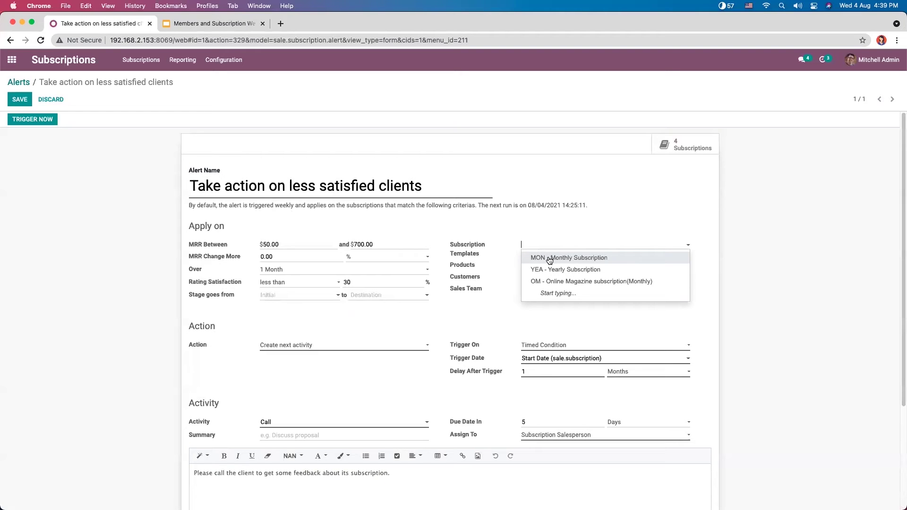
# Step: Add OM - Online Magazine, MON - Monthly and YEA - Yearly Subscription as templates
pyautogui.click(550, 282)
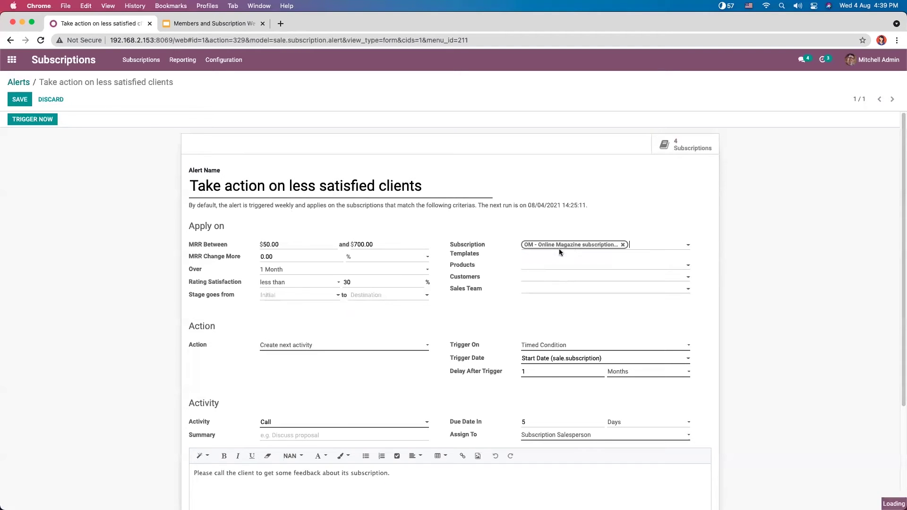
pyautogui.click(643, 246)
pyautogui.click(640, 259)
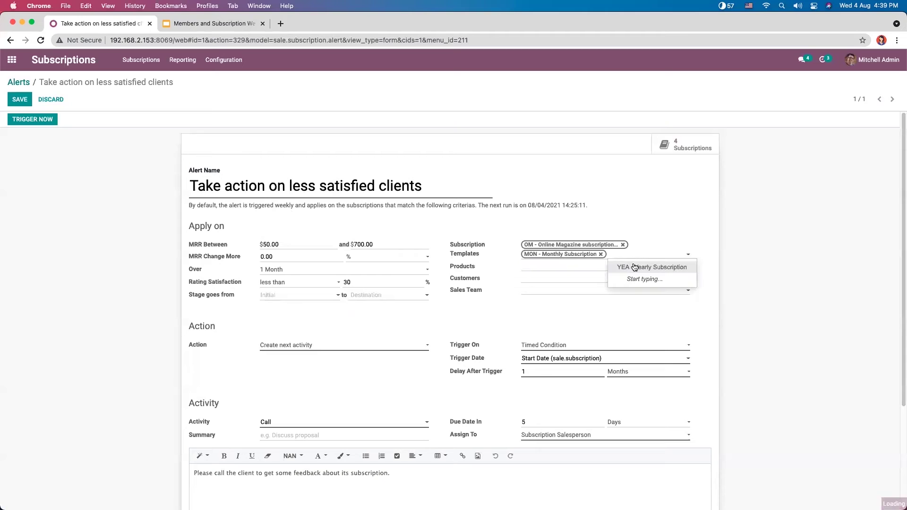
pyautogui.click(527, 271)
pyautogui.click(497, 272)
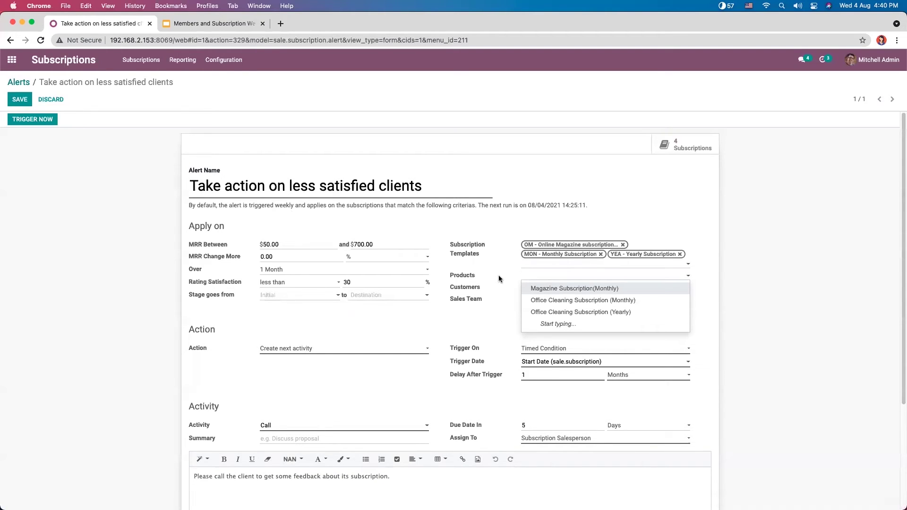
pyautogui.click(503, 288)
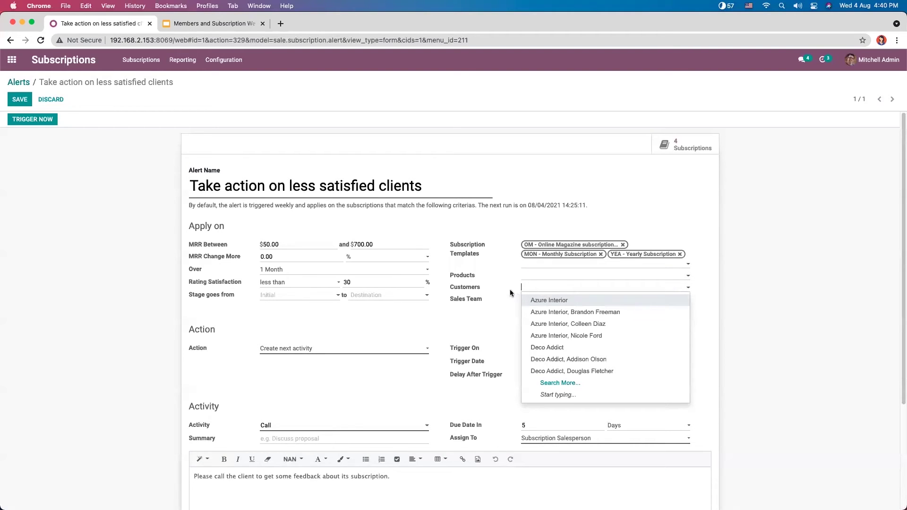
pyautogui.click(509, 290)
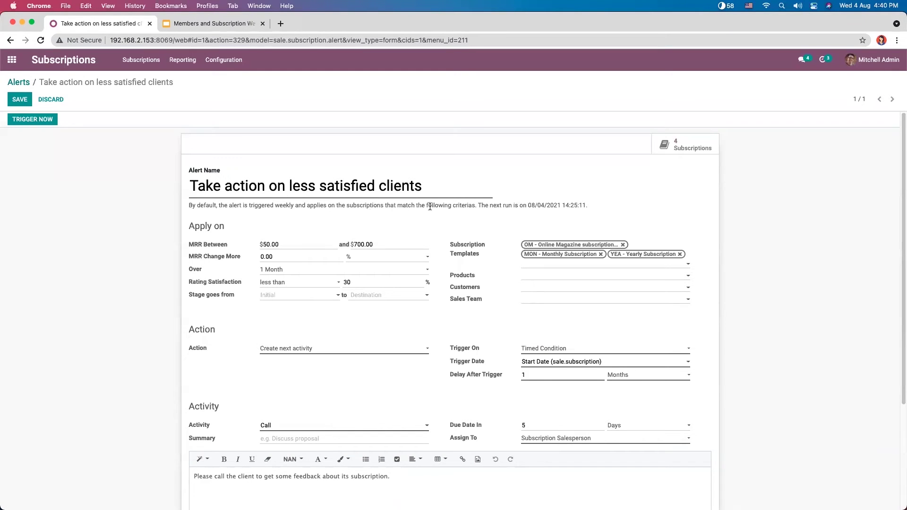
pyautogui.scroll(-1, 287, 313)
pyautogui.scroll(1, 286, 313)
pyautogui.click(274, 350)
pyautogui.click(234, 350)
pyautogui.click(300, 352)
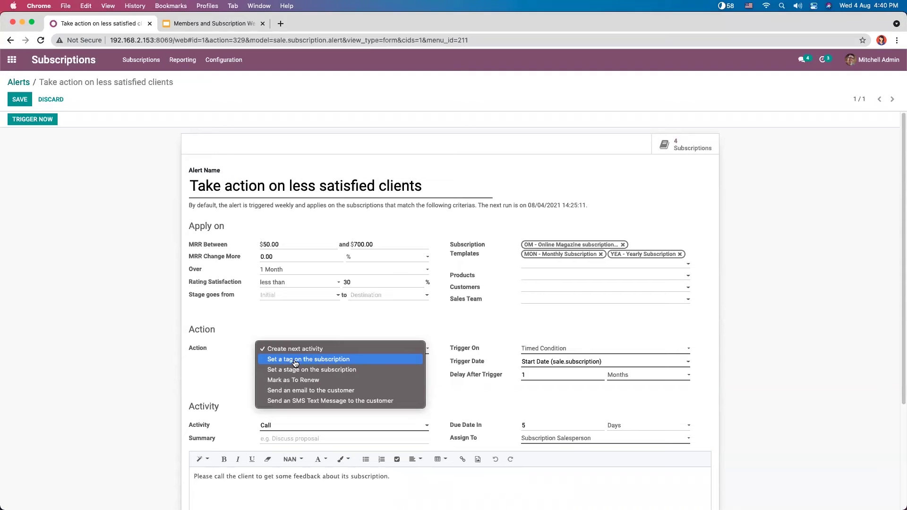
pyautogui.click(295, 360)
pyautogui.click(331, 364)
pyautogui.click(298, 397)
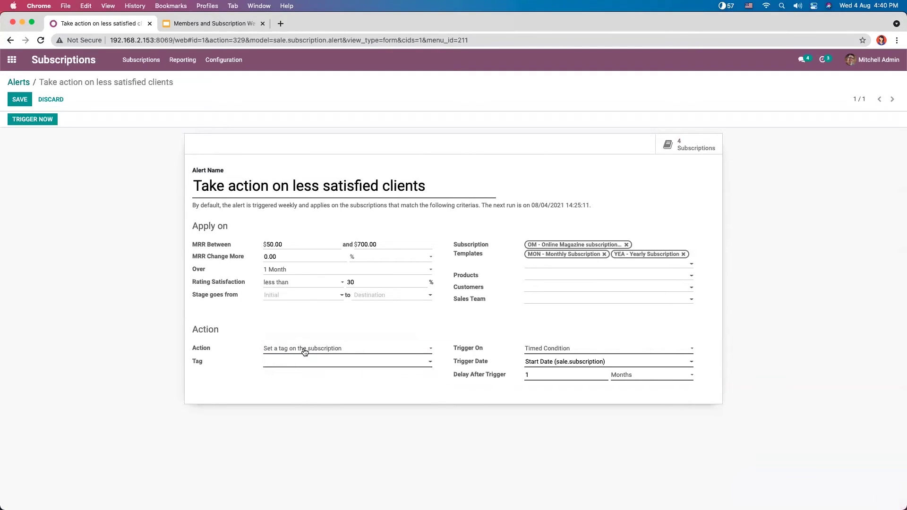
pyautogui.click(305, 351)
pyautogui.click(317, 339)
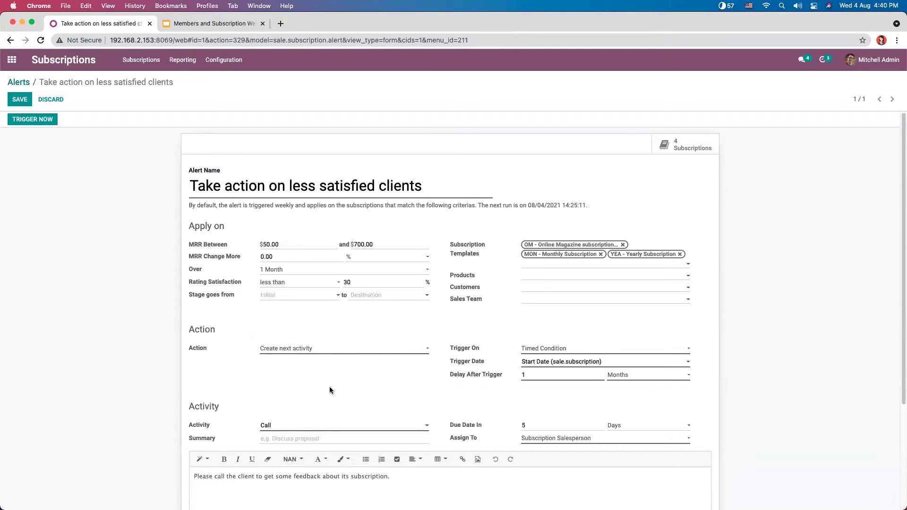
pyautogui.click(323, 351)
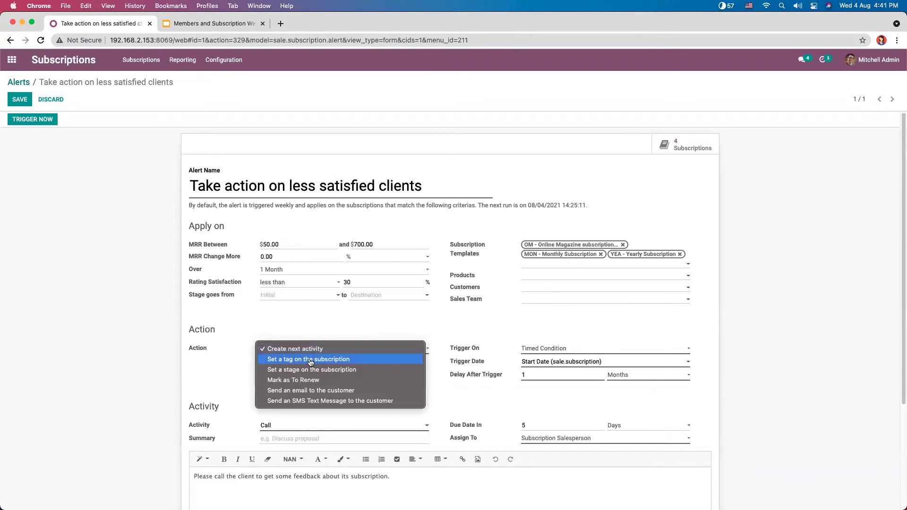
pyautogui.click(309, 391)
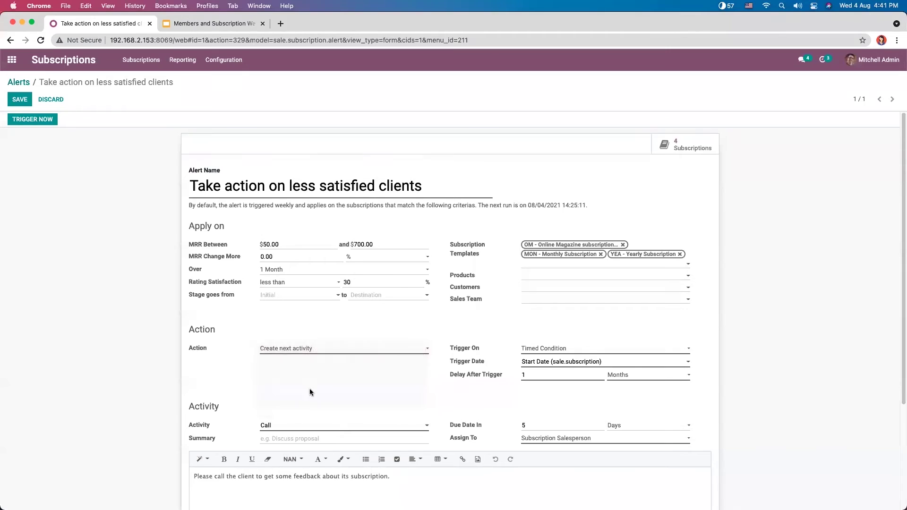
pyautogui.click(314, 350)
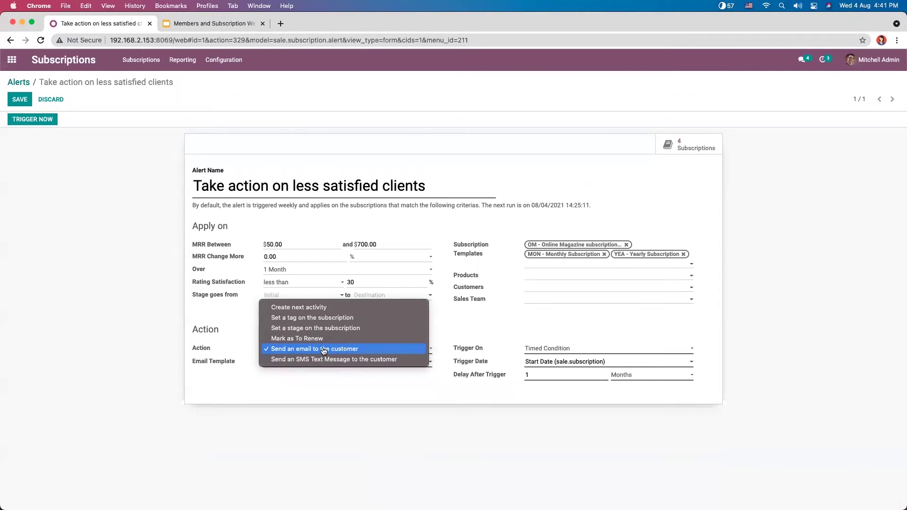
pyautogui.click(242, 321)
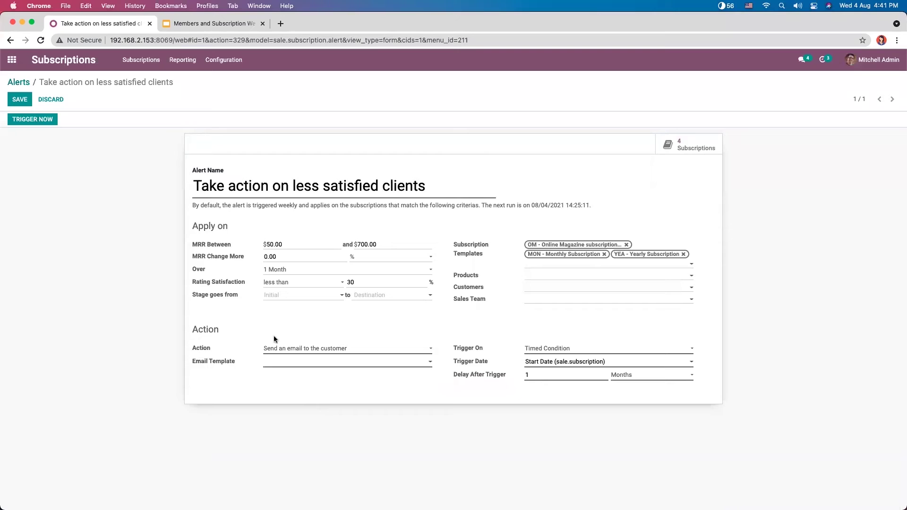
pyautogui.click(301, 352)
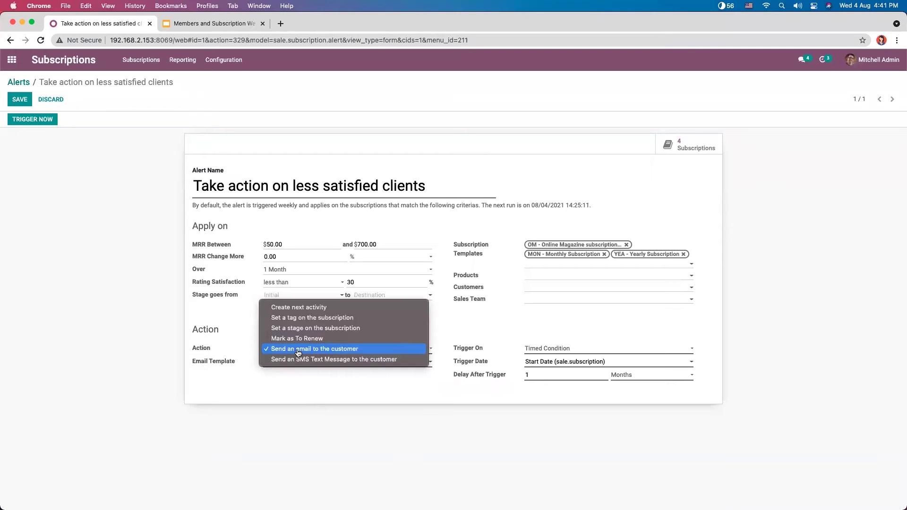
pyautogui.click(306, 312)
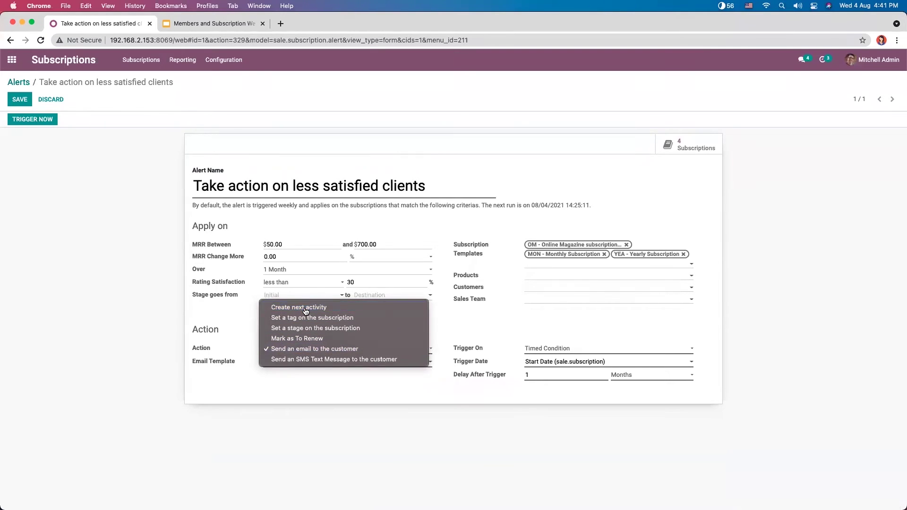
# Step: Keep the timed condition trigger with Start Date as the trigger date
pyautogui.click(530, 350)
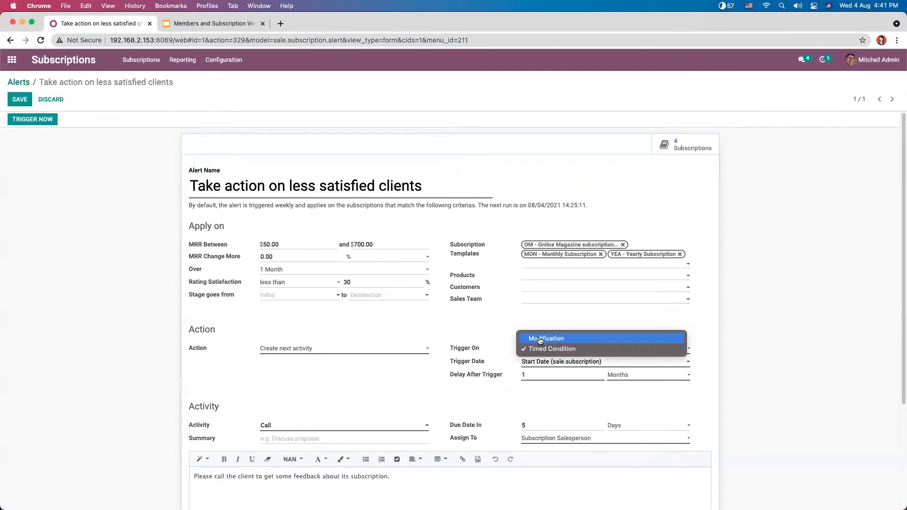
pyautogui.click(510, 345)
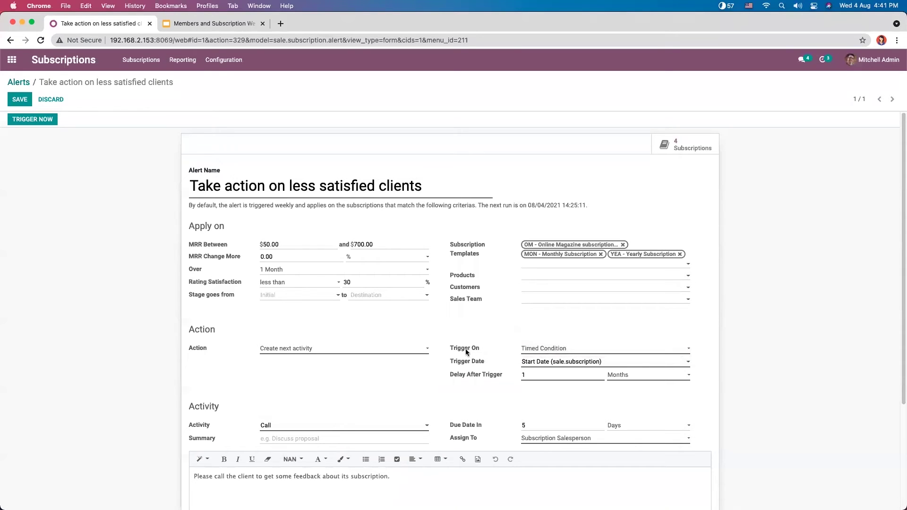
pyautogui.click(524, 364)
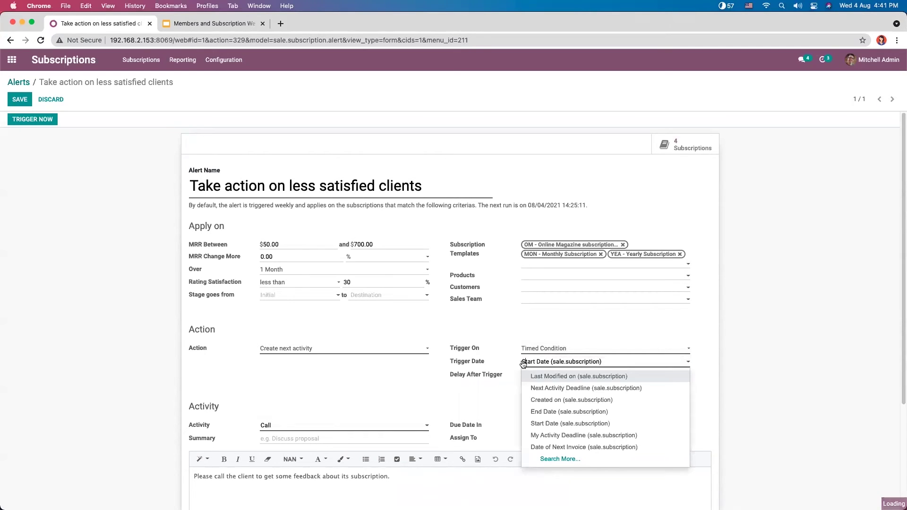
pyautogui.click(494, 345)
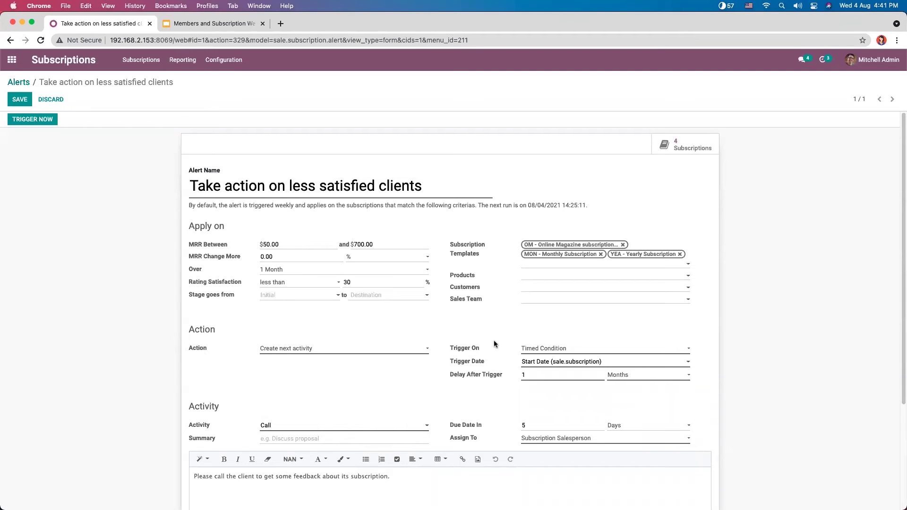
pyautogui.click(555, 363)
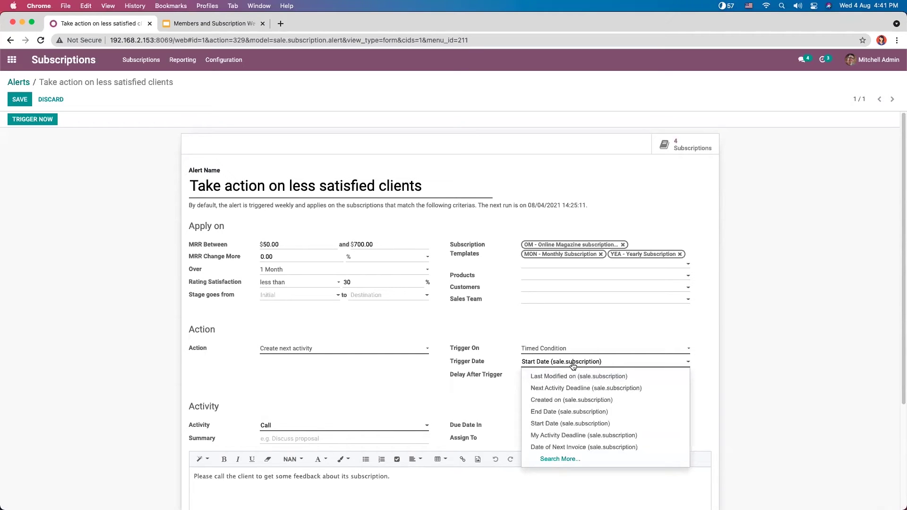
pyautogui.click(587, 339)
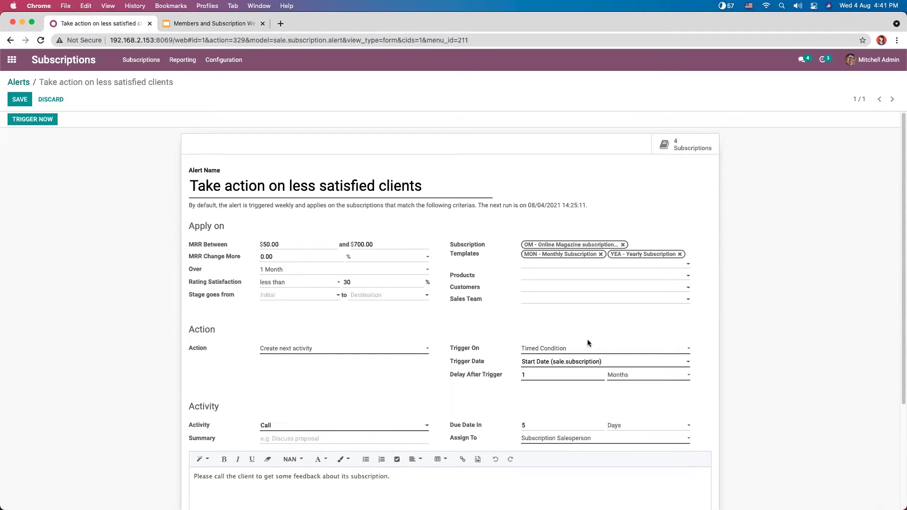
pyautogui.click(541, 363)
pyautogui.click(507, 356)
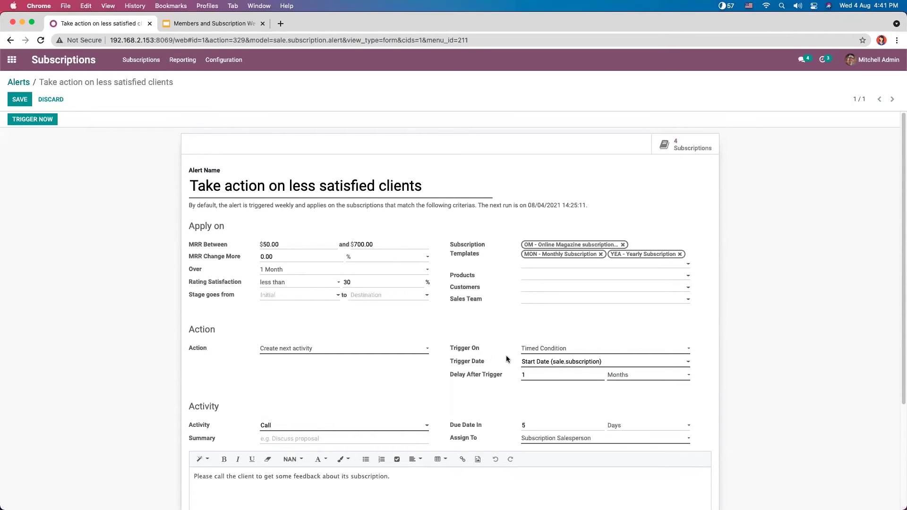
pyautogui.click(548, 363)
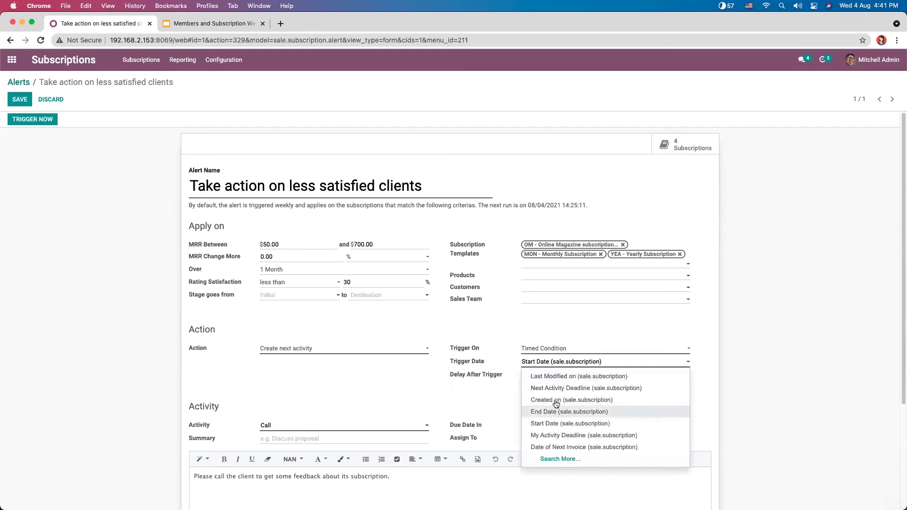
pyautogui.click(478, 399)
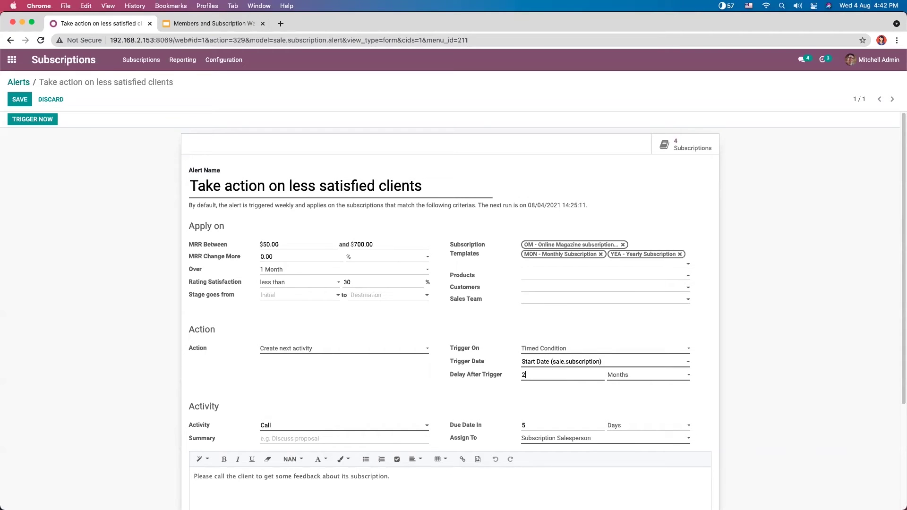
# Step: Set the trigger delay unit to Minutes for a 20-minute delay
pyautogui.click(634, 376)
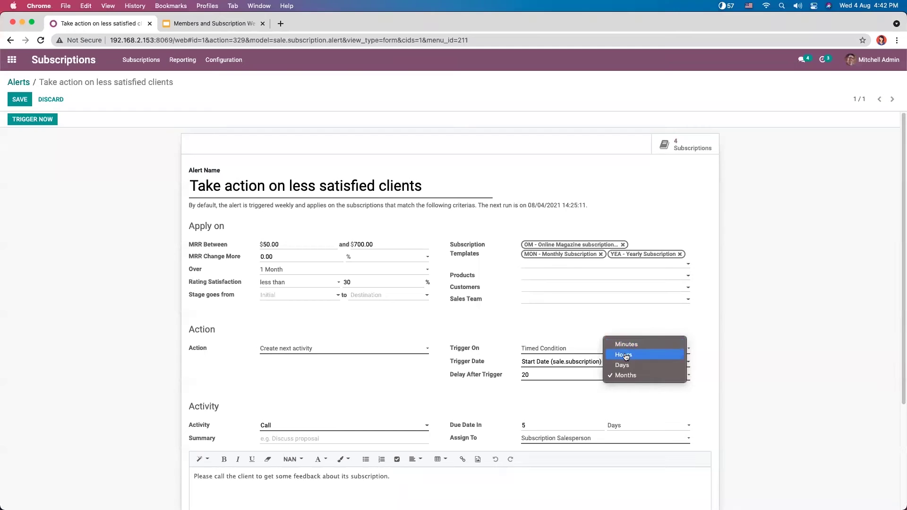
pyautogui.click(628, 345)
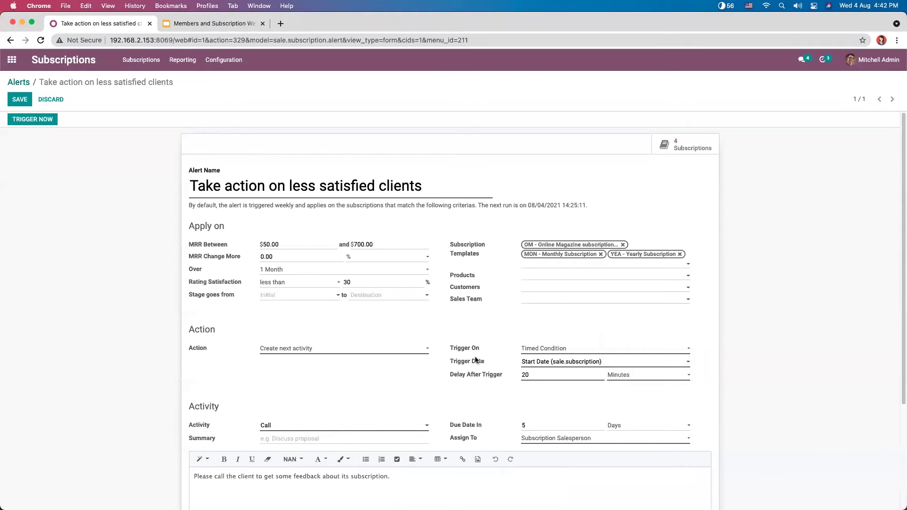
pyautogui.click(283, 425)
pyautogui.click(274, 391)
pyautogui.click(292, 428)
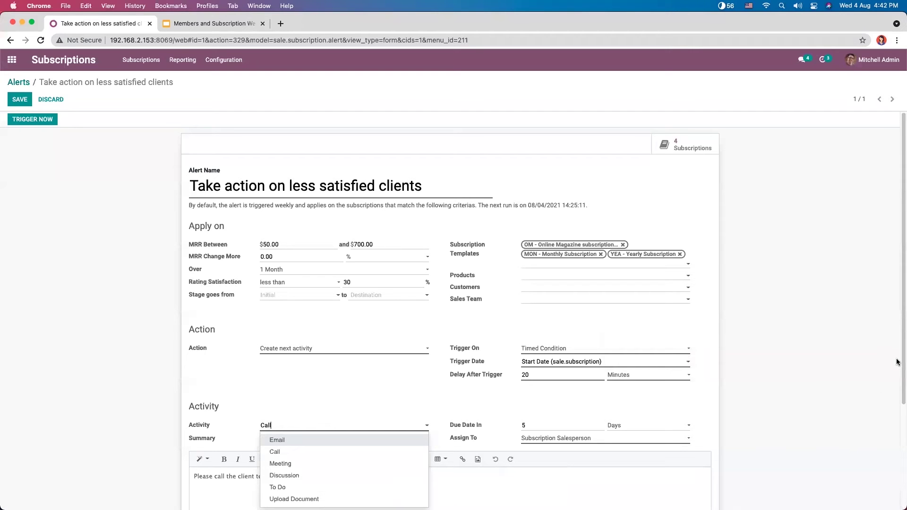
# Step: Keep Call as the activity type and make it due in 3 days
pyautogui.moveTo(902, 350); pyautogui.dragTo(895, 404)
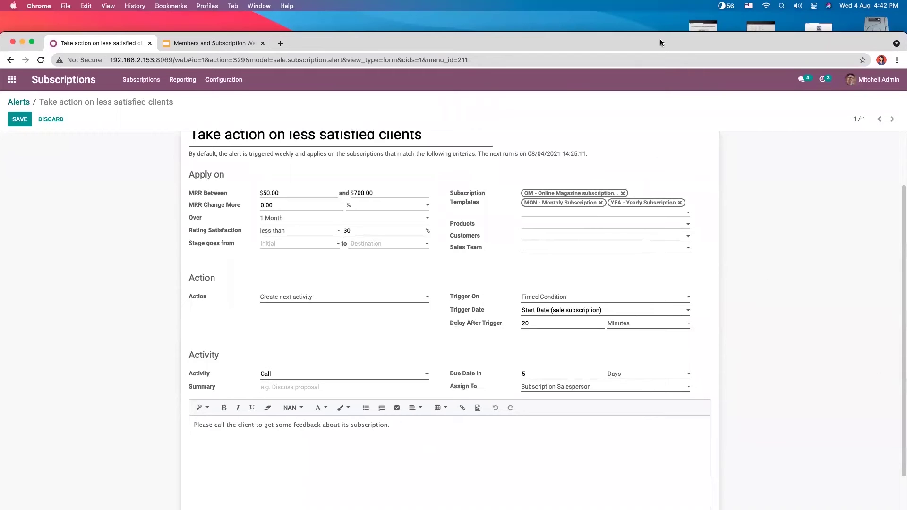
pyautogui.moveTo(659, 39); pyautogui.dragTo(660, 32)
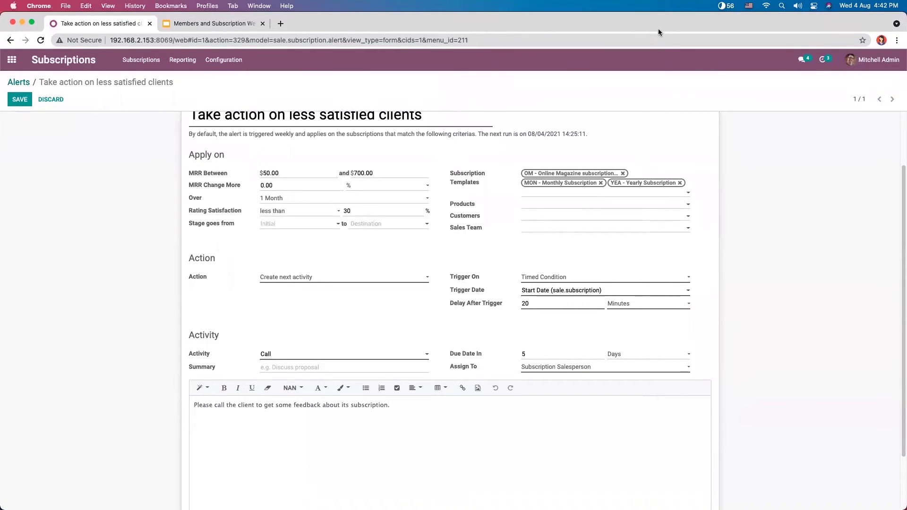
pyautogui.click(276, 358)
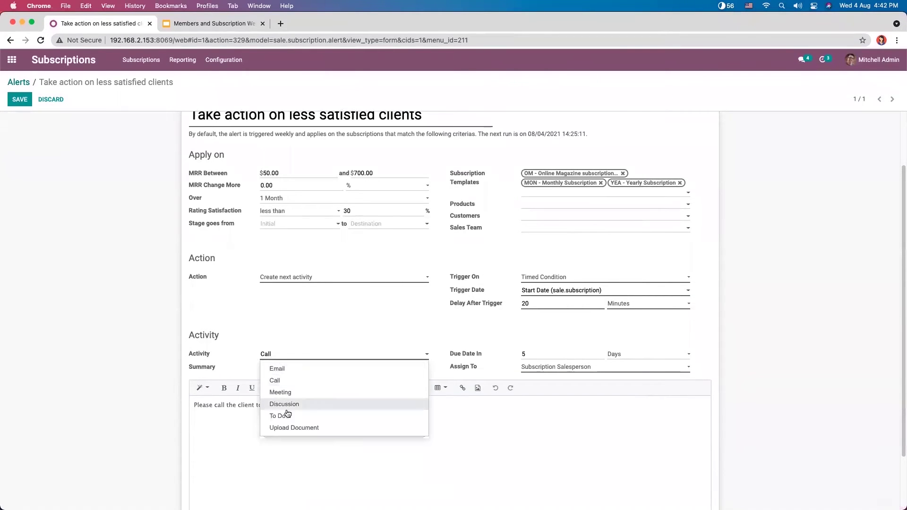
pyautogui.click(290, 338)
pyautogui.click(281, 359)
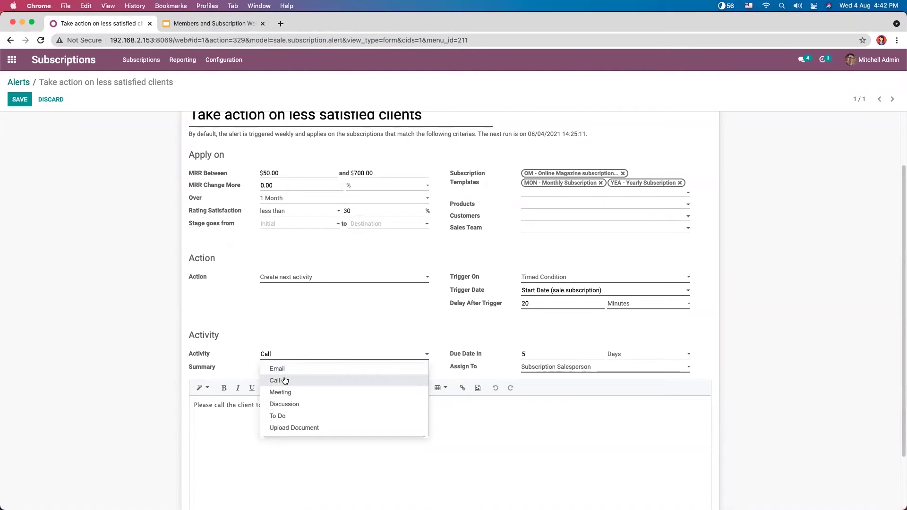
pyautogui.click(279, 336)
pyautogui.click(282, 354)
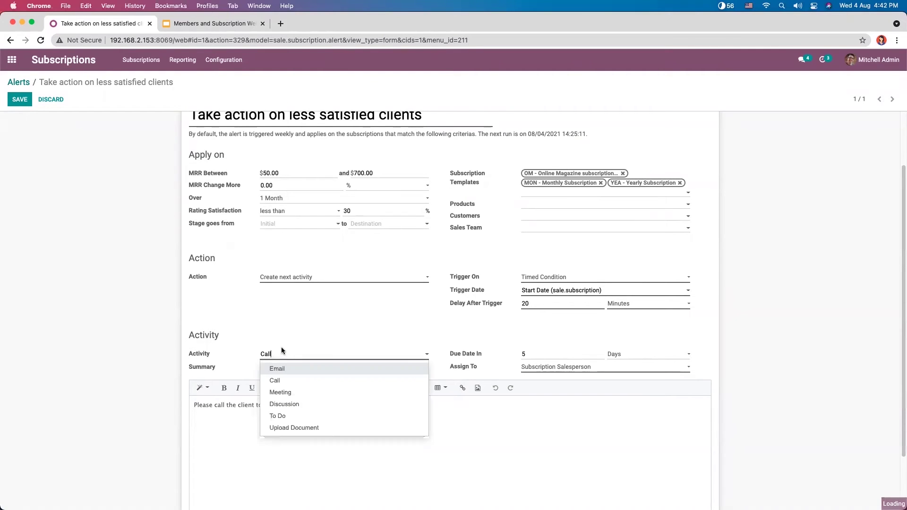
pyautogui.click(288, 342)
pyautogui.click(529, 352)
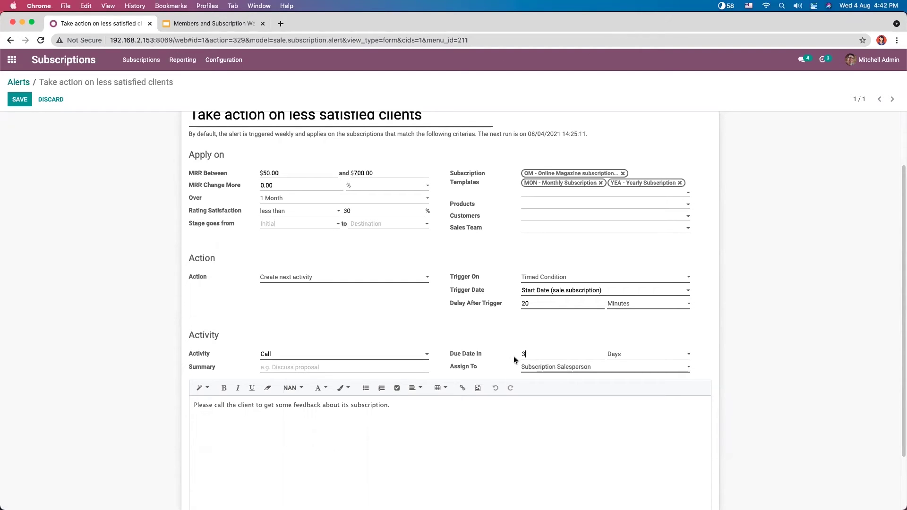
pyautogui.click(549, 368)
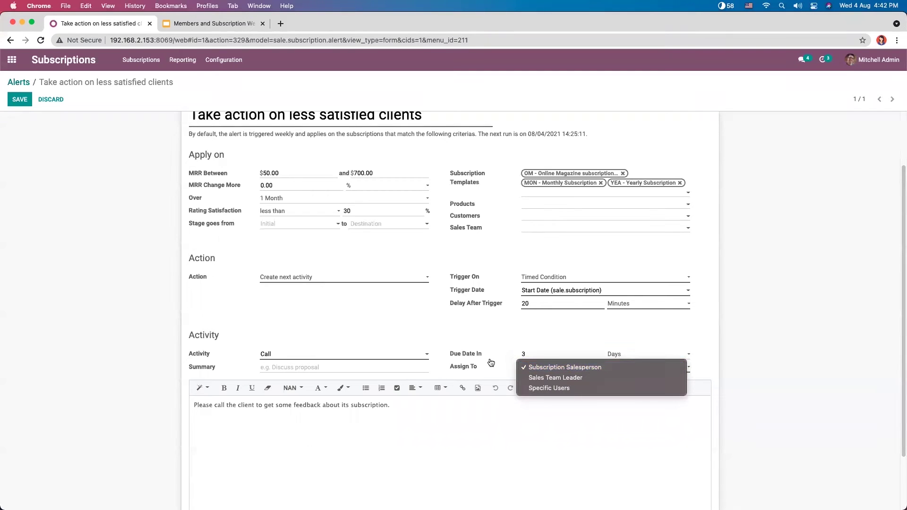
pyautogui.click(529, 371)
pyautogui.click(533, 373)
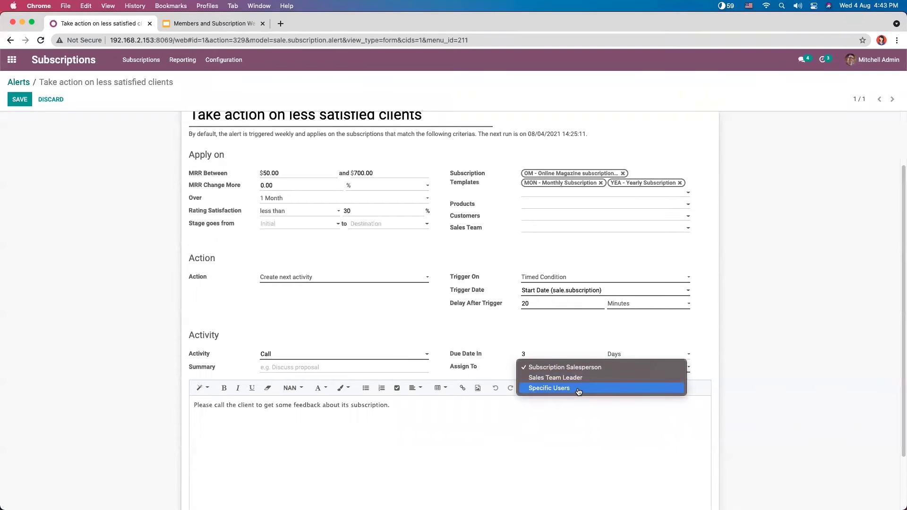
pyautogui.click(503, 345)
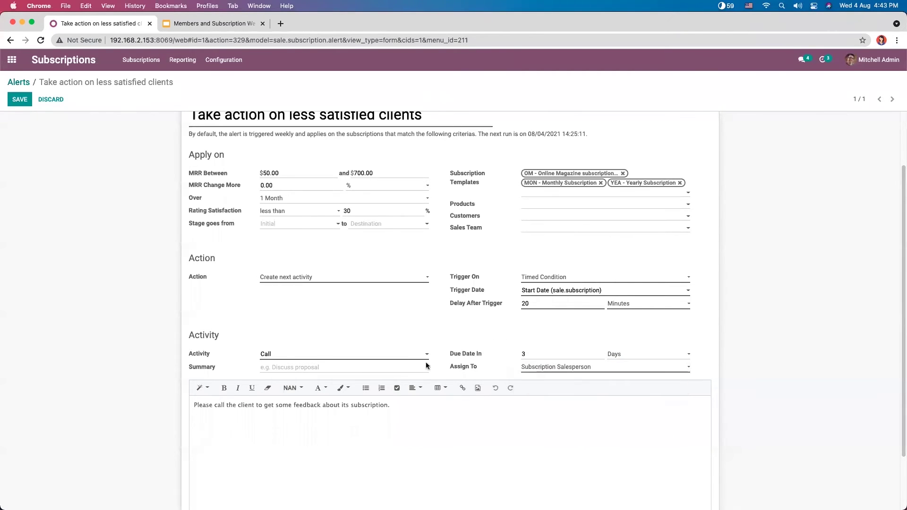
pyautogui.click(315, 410)
pyautogui.moveTo(403, 405)
pyautogui.mouseDown()
pyautogui.moveTo(183, 406)
pyautogui.moveTo(417, 410)
pyautogui.mouseUp()
pyautogui.click(271, 421)
pyautogui.click(418, 411)
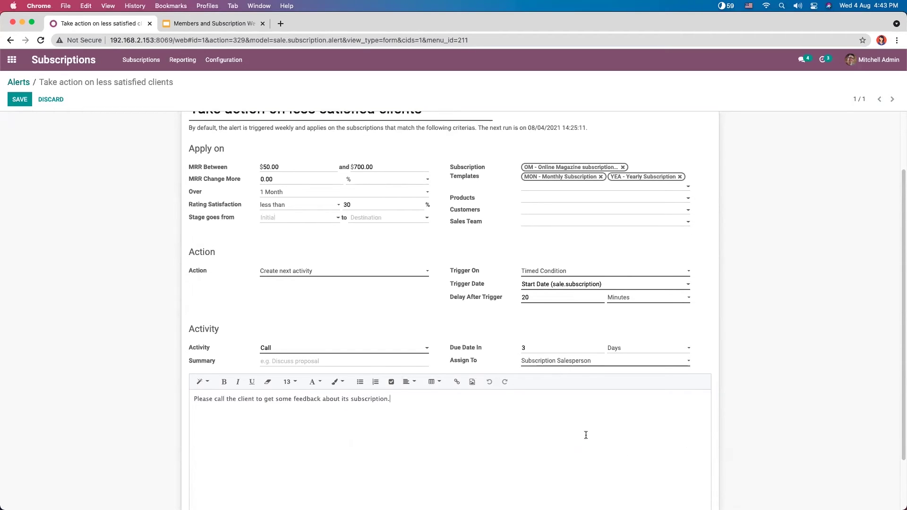
pyautogui.scroll(-3, 586, 433)
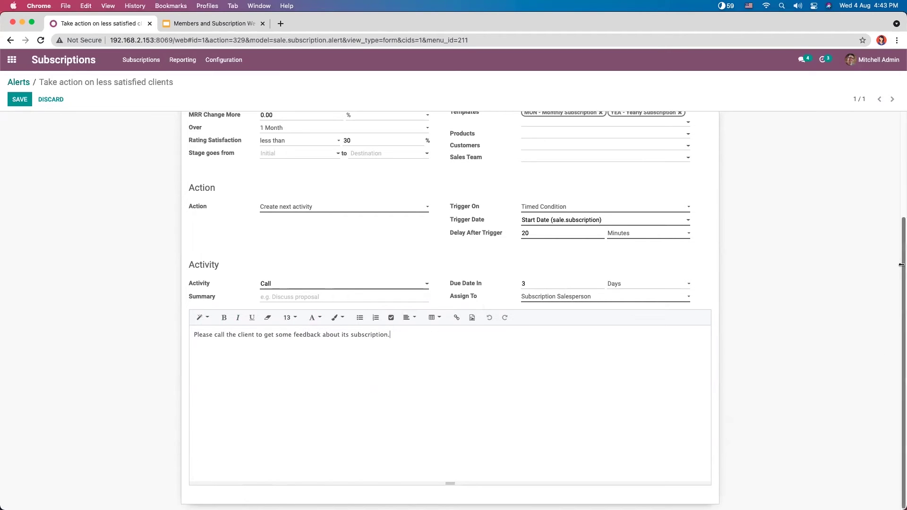
pyautogui.press('super+a')
pyautogui.moveTo(901, 263); pyautogui.dragTo(892, 160)
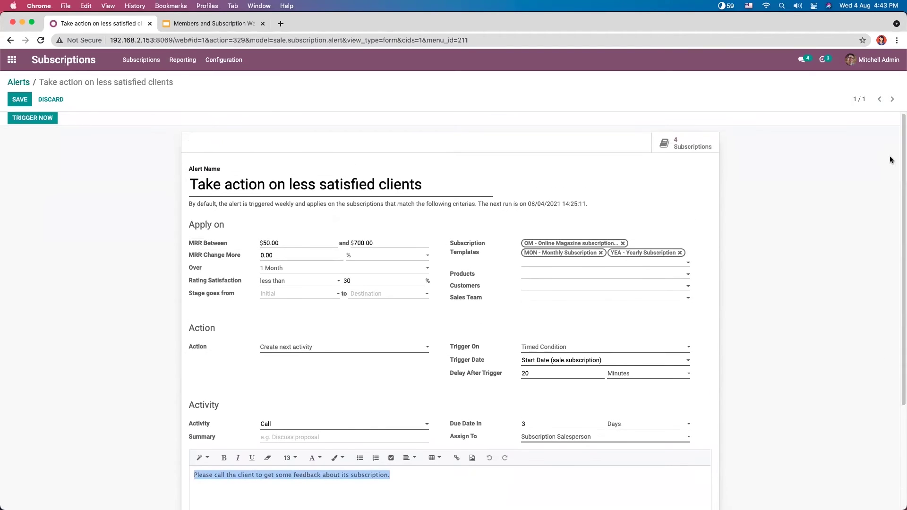
# Step: Save the alert, view its 2 matching subscriptions, and return to the alert form
pyautogui.click(20, 98)
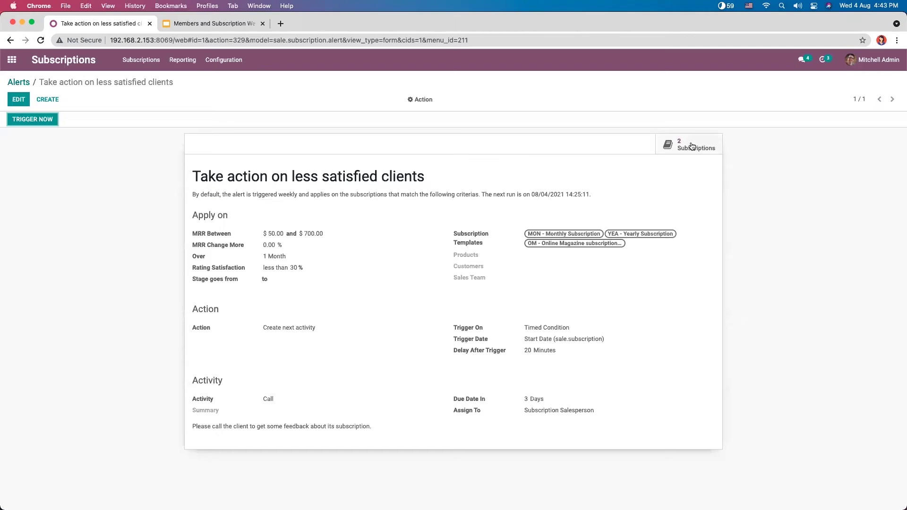
pyautogui.click(691, 145)
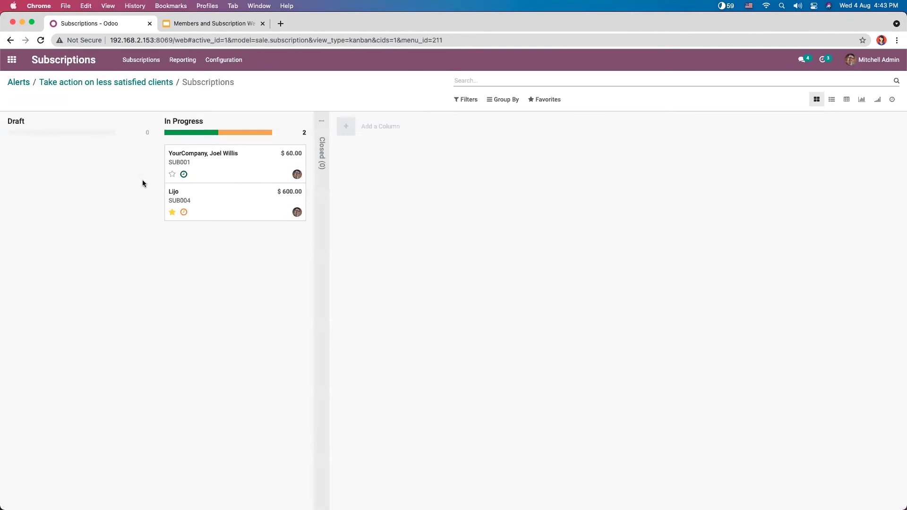
pyautogui.click(120, 83)
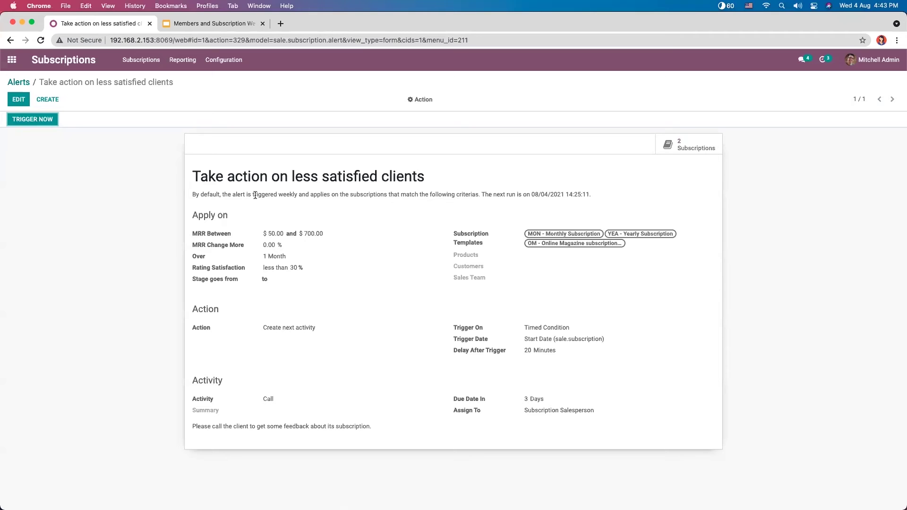
# Step: Trigger the alert now, check the Call activities on SUB001 and SUB004, then return to Alerts
pyautogui.click(28, 119)
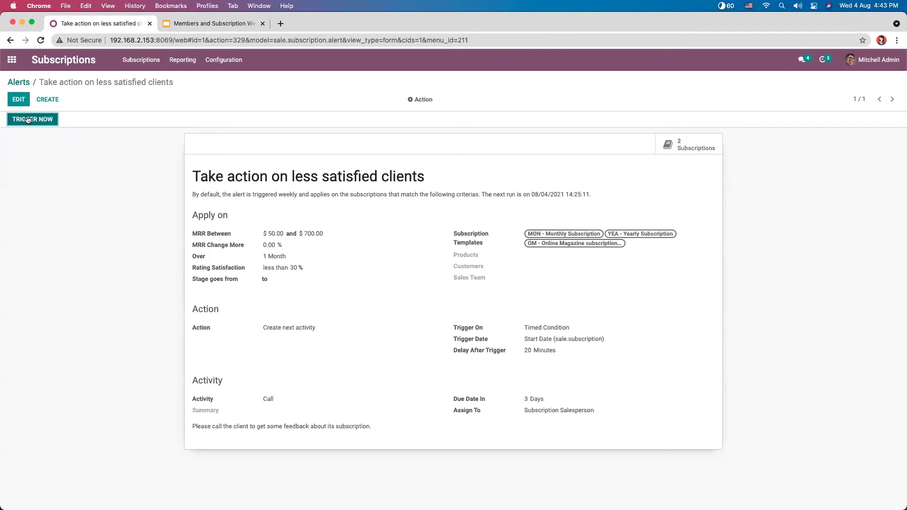
pyautogui.click(134, 62)
pyautogui.click(140, 79)
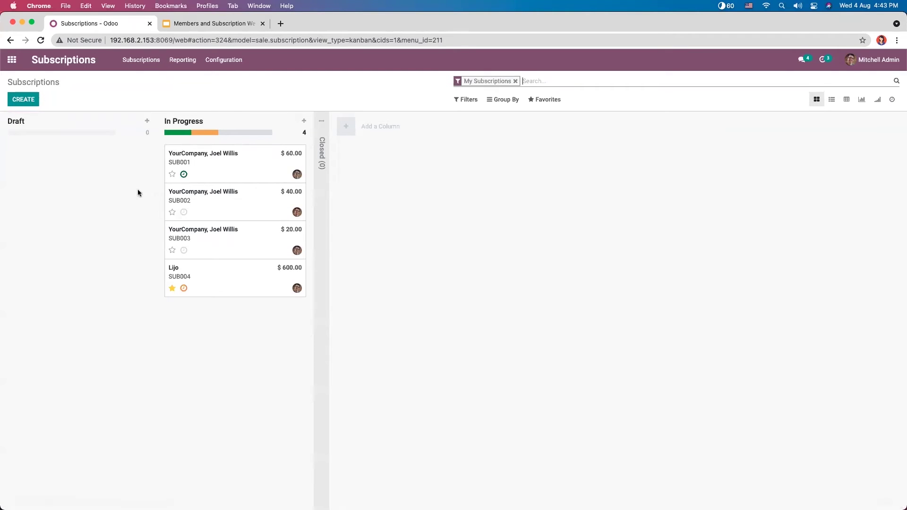
pyautogui.click(184, 175)
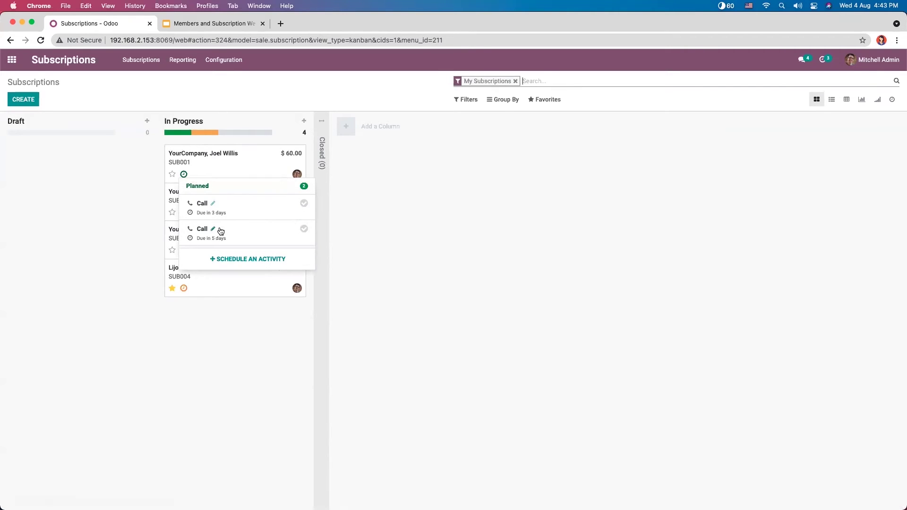
pyautogui.click(394, 211)
pyautogui.click(183, 288)
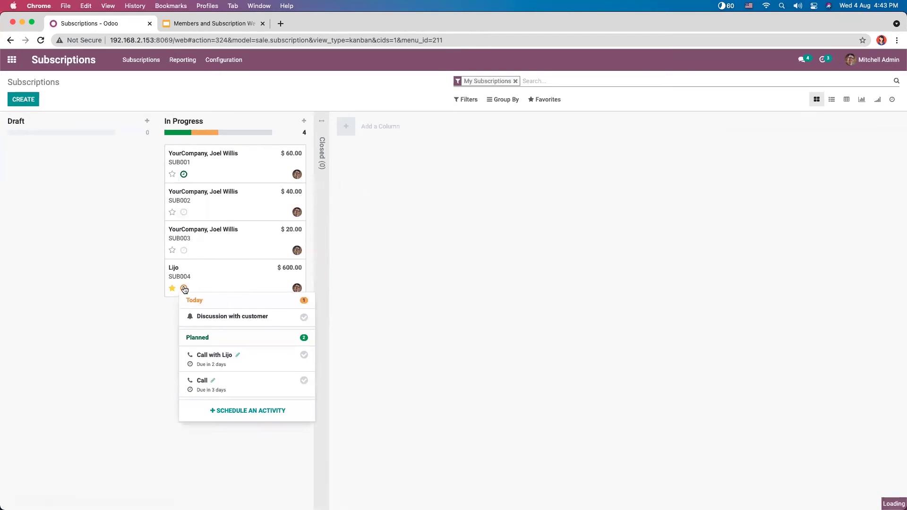
pyautogui.click(353, 285)
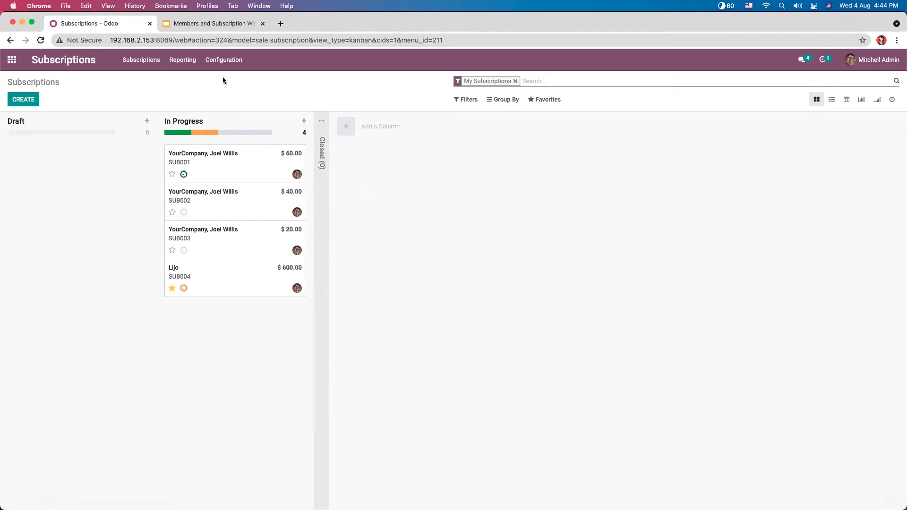
pyautogui.click(224, 60)
pyautogui.click(237, 103)
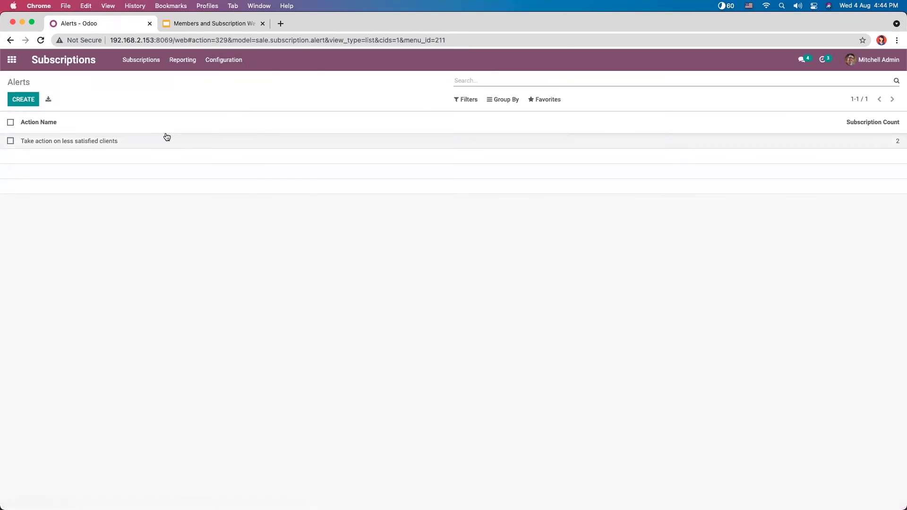
# Step: Open the alert and check the planned Call activities on SUB001 again
pyautogui.click(167, 139)
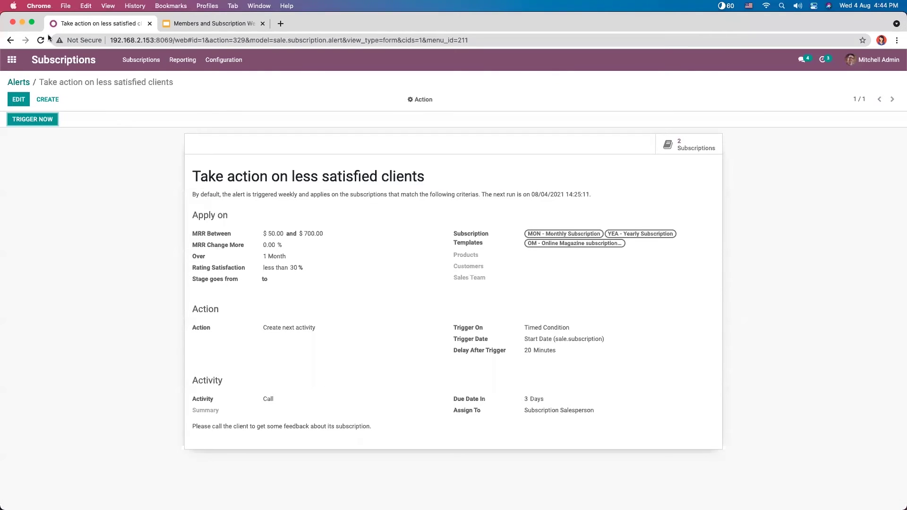
pyautogui.click(151, 61)
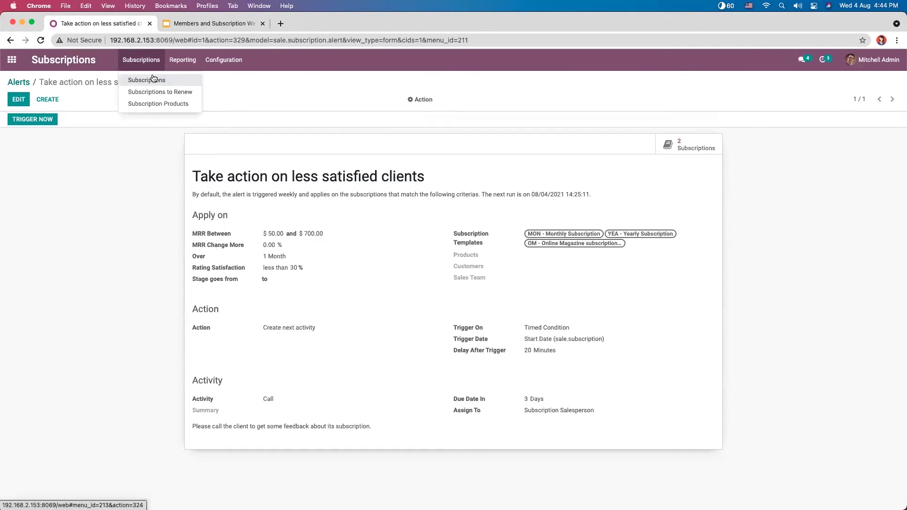
pyautogui.click(152, 80)
pyautogui.click(184, 175)
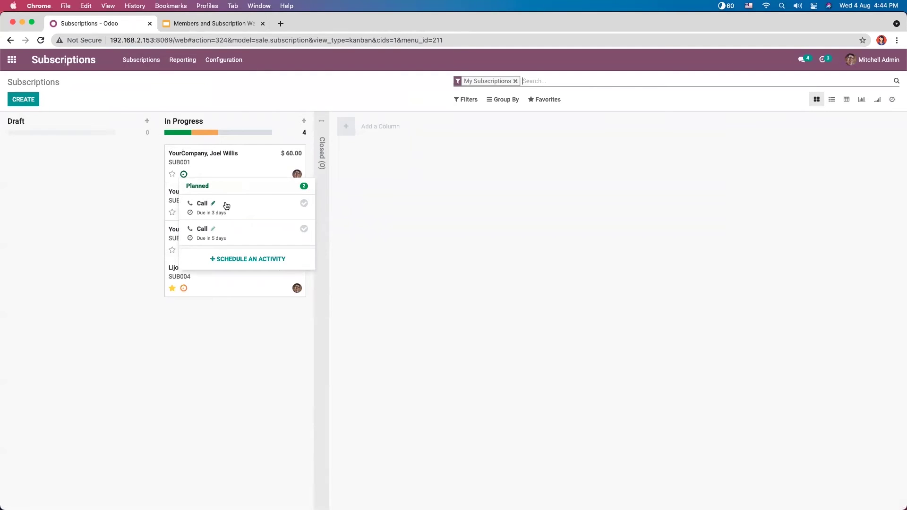
pyautogui.click(376, 197)
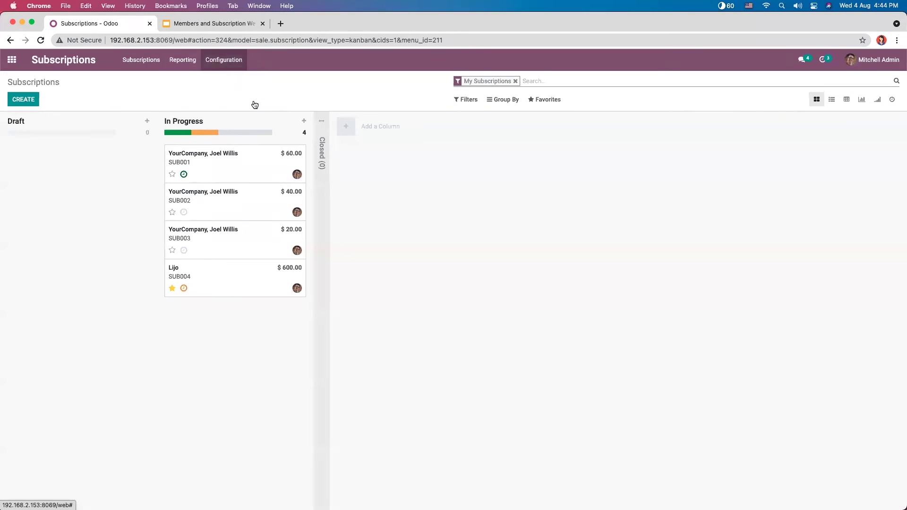
# Step: Browse the Configuration and Reporting menus, then switch to the webinar slide deck
pyautogui.click(218, 61)
pyautogui.click(320, 98)
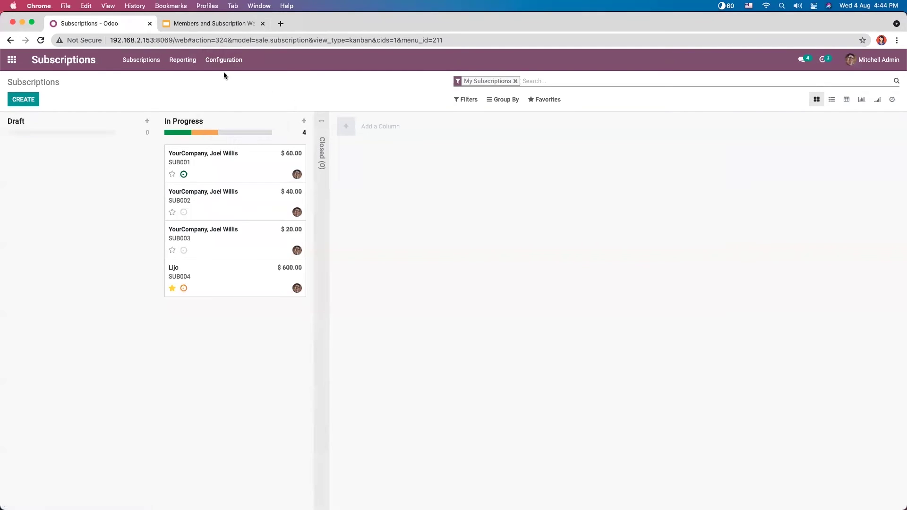
pyautogui.click(219, 60)
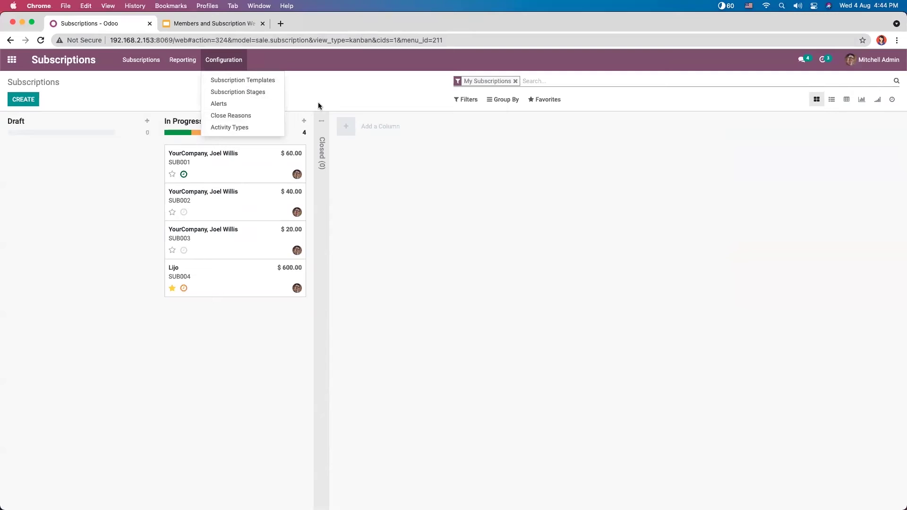
pyautogui.click(243, 66)
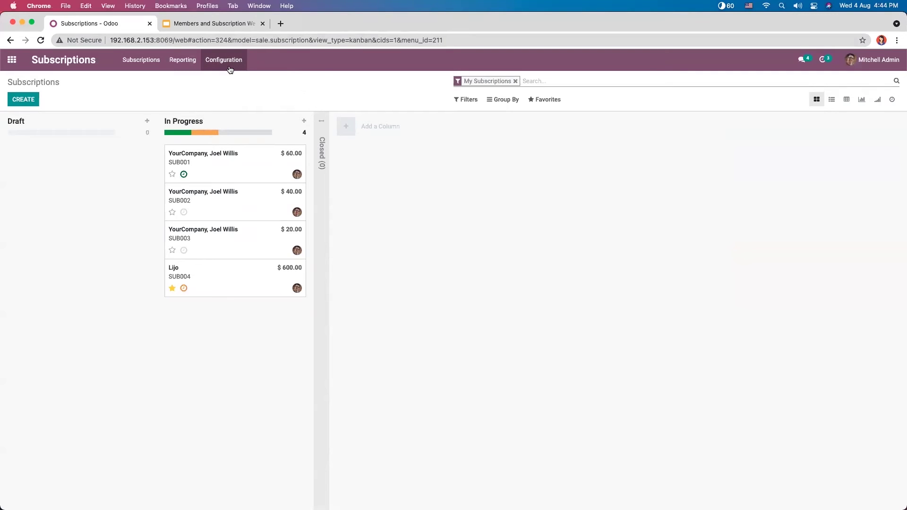
pyautogui.click(228, 69)
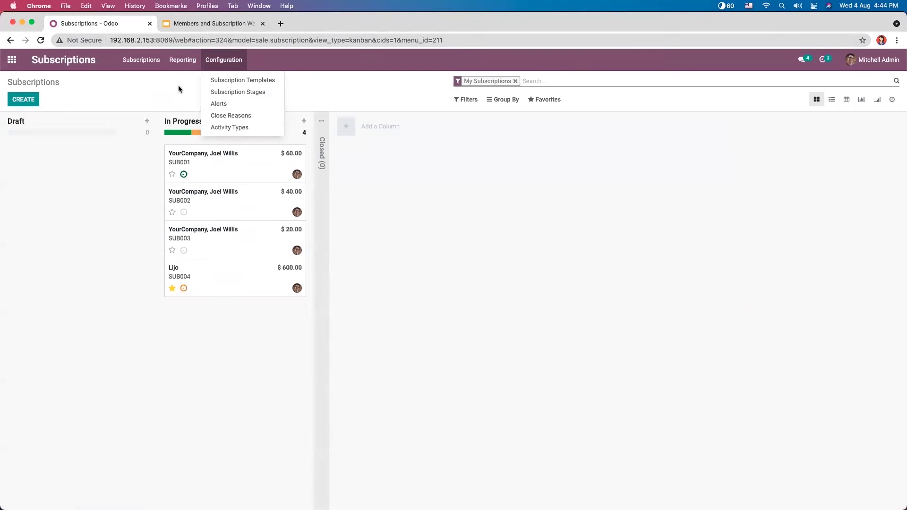
pyautogui.click(180, 65)
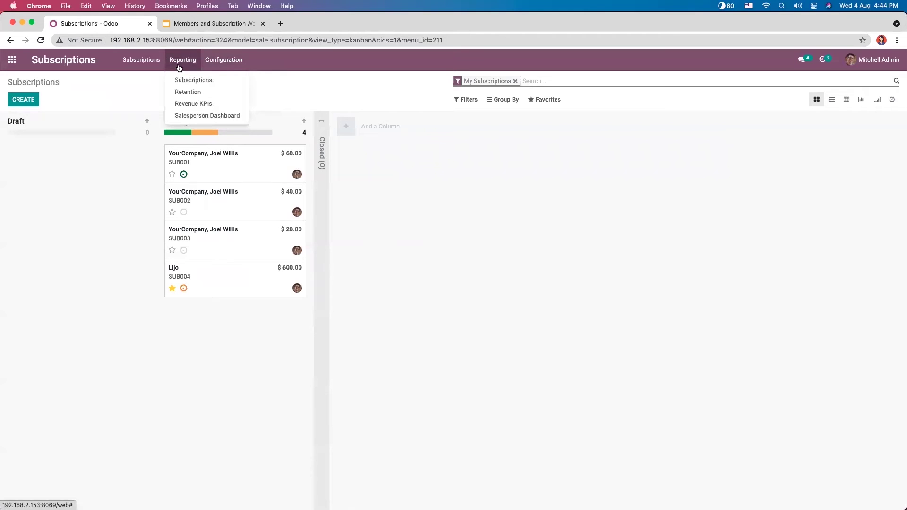
pyautogui.click(185, 24)
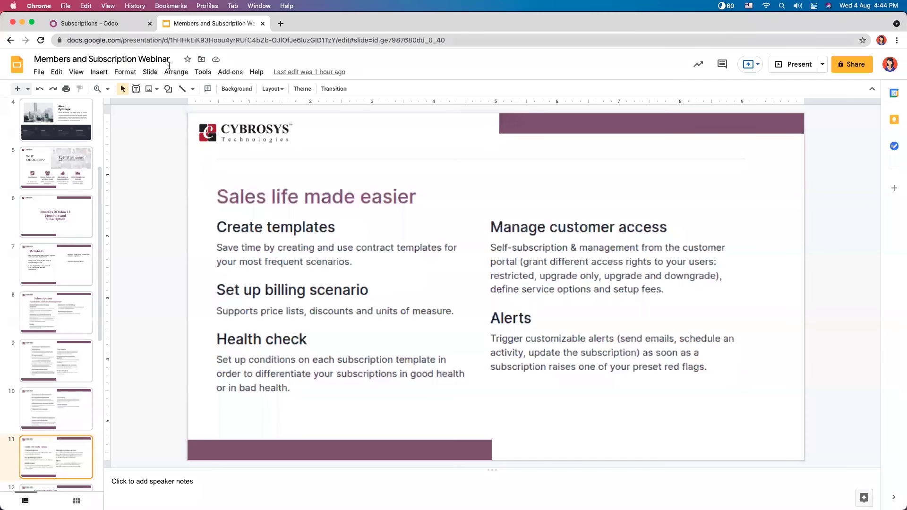
# Step: Move from the Subscriptions and Customer satisfaction slides on to slide 12, Subscription Reports
pyautogui.click(47, 316)
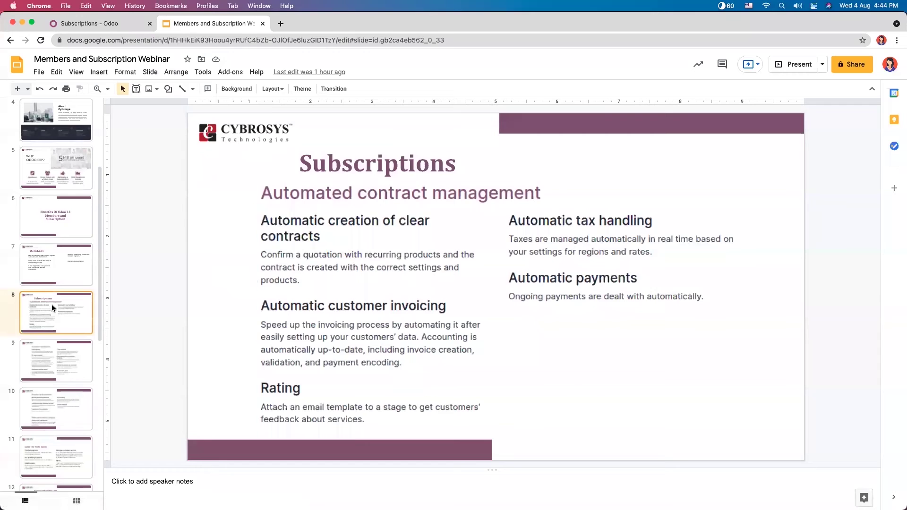
pyautogui.click(47, 360)
pyautogui.press('Down')
pyautogui.press('Down')
pyautogui.press('Down')
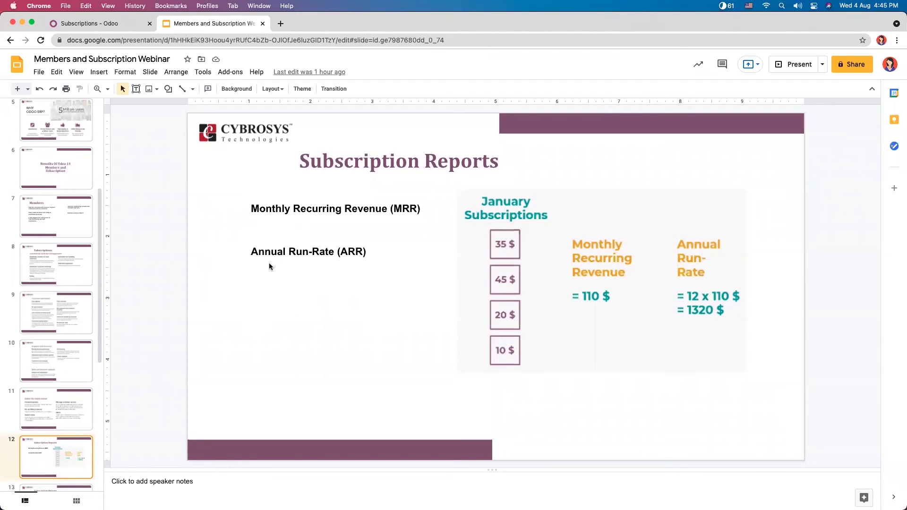
pyautogui.click(249, 211)
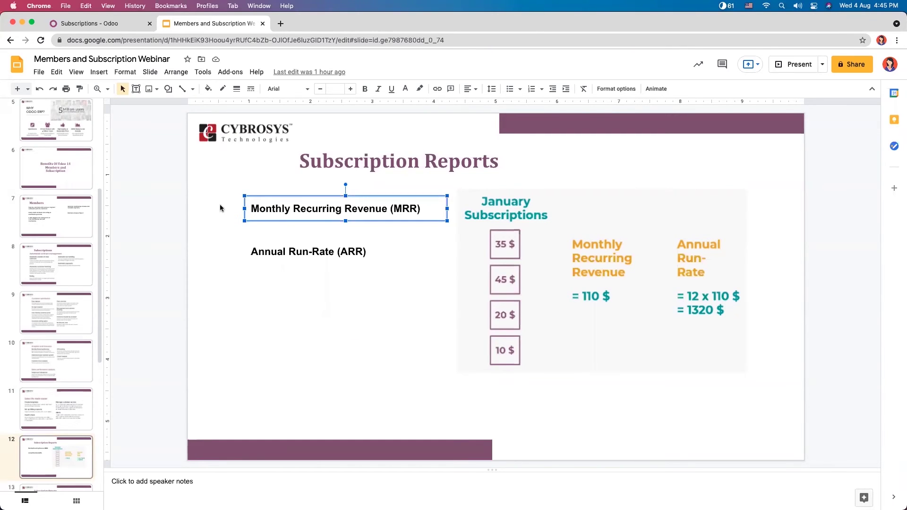
pyautogui.click(282, 249)
pyautogui.click(225, 203)
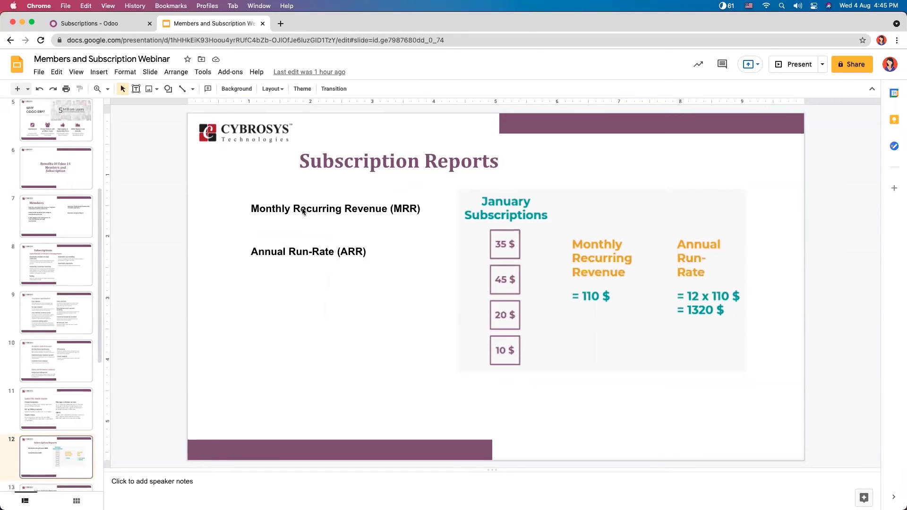
pyautogui.click(307, 208)
pyautogui.click(228, 183)
pyautogui.click(275, 208)
pyautogui.click(228, 183)
pyautogui.click(284, 209)
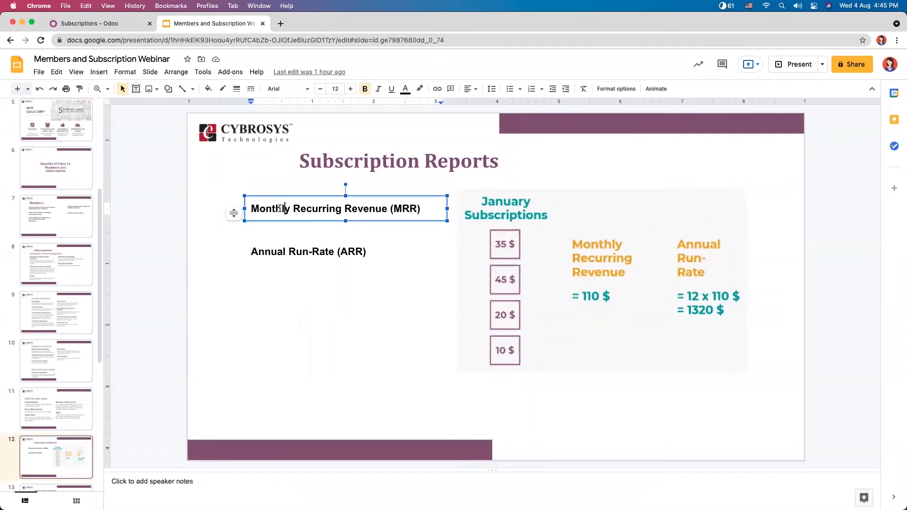
pyautogui.moveTo(250, 208); pyautogui.dragTo(419, 210)
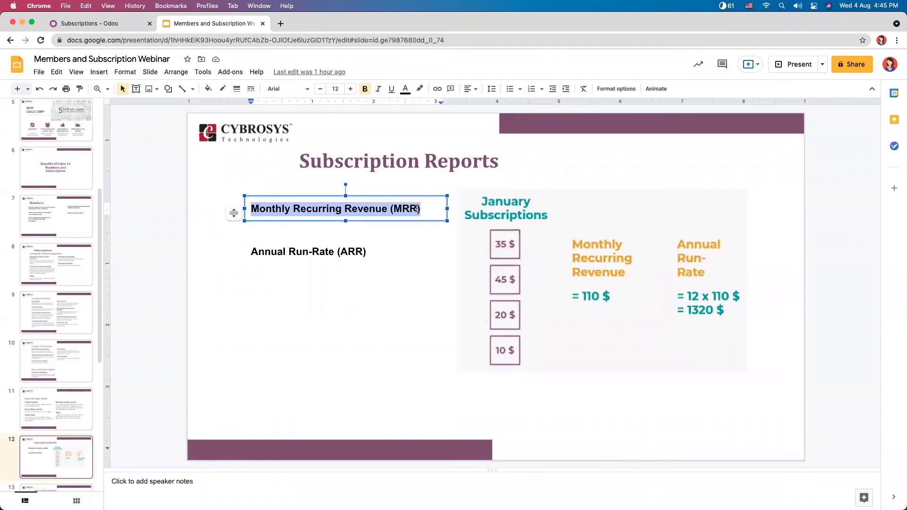
pyautogui.click(268, 178)
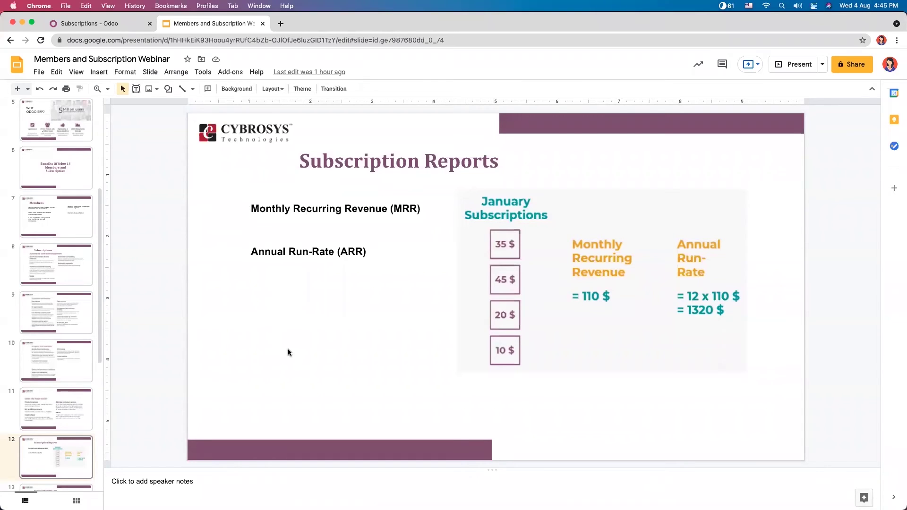
pyautogui.click(296, 252)
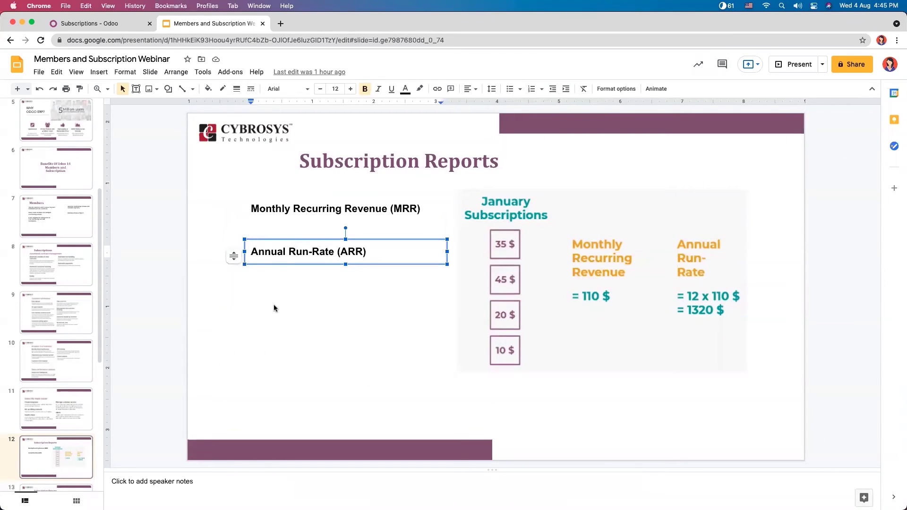
pyautogui.click(274, 306)
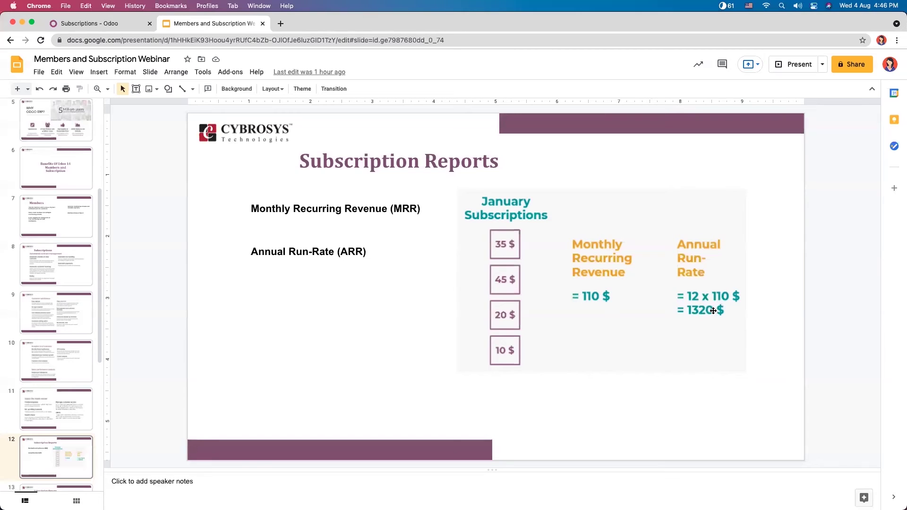
pyautogui.click(56, 449)
# Step: Advance to slide 13 and select its body text on revenue and churn
pyautogui.press('Down')
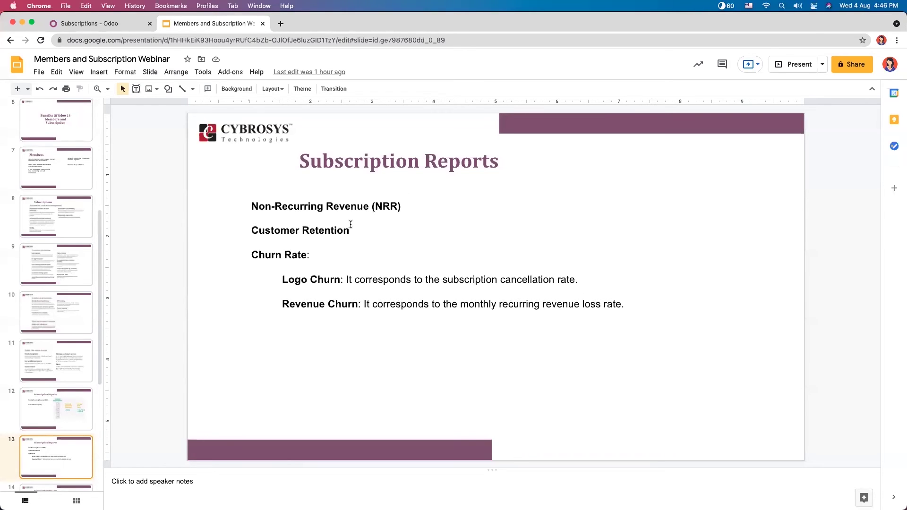
pyautogui.click(331, 230)
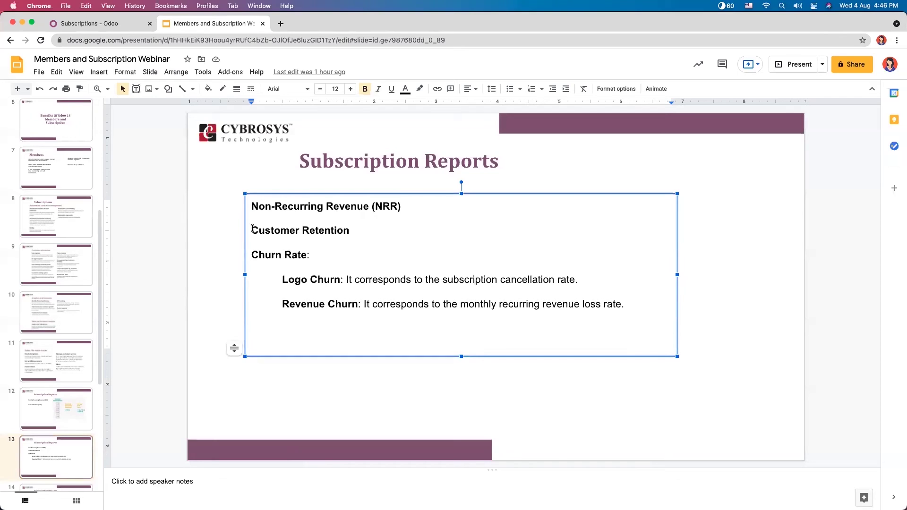
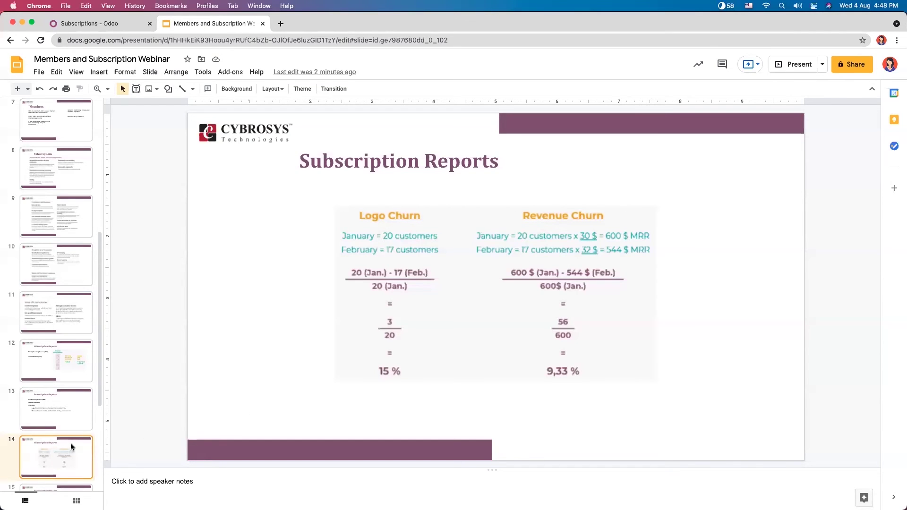
# Step: Show slide 15 of the webinar deck, explaining Customer Lifetime Value (CLV)
pyautogui.press('Down')
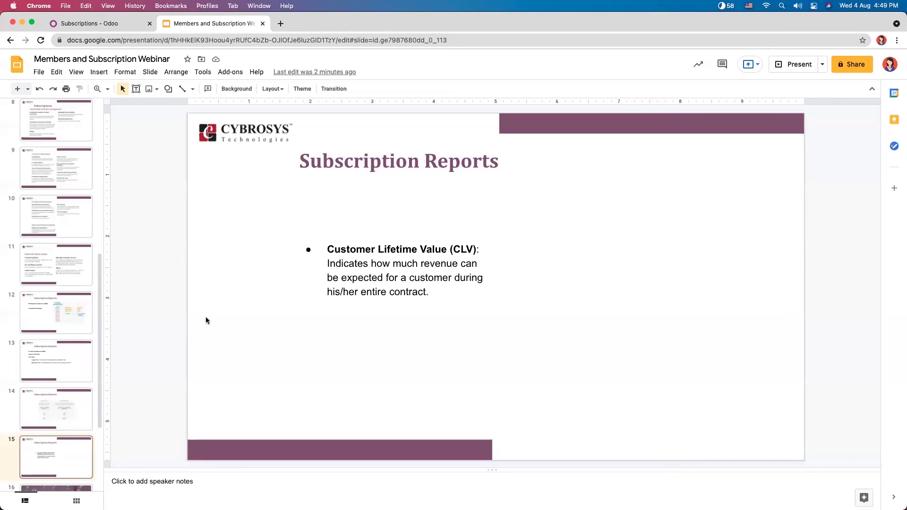
pyautogui.click(70, 406)
pyautogui.click(72, 375)
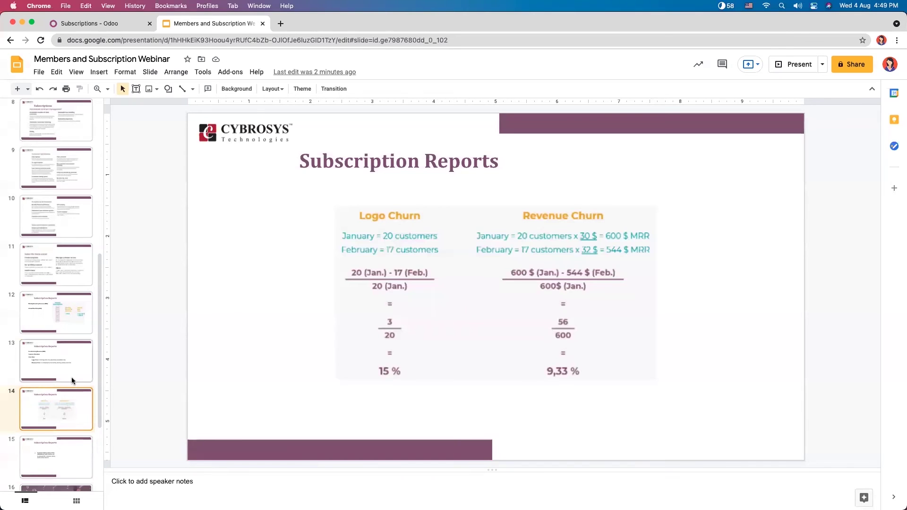
pyautogui.click(53, 443)
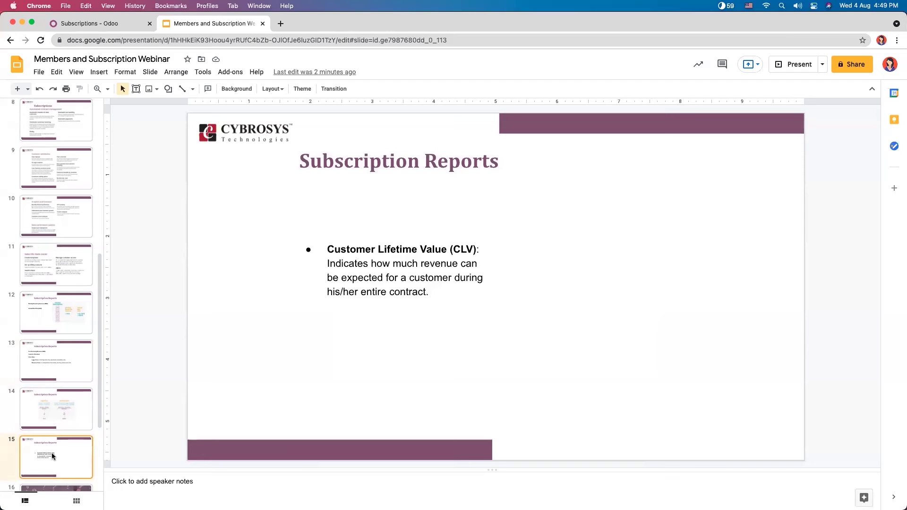
# Step: Open the Subscriptions Analysis report showing Monthly Recurring Revenue per template, totalling 683.33
pyautogui.click(114, 26)
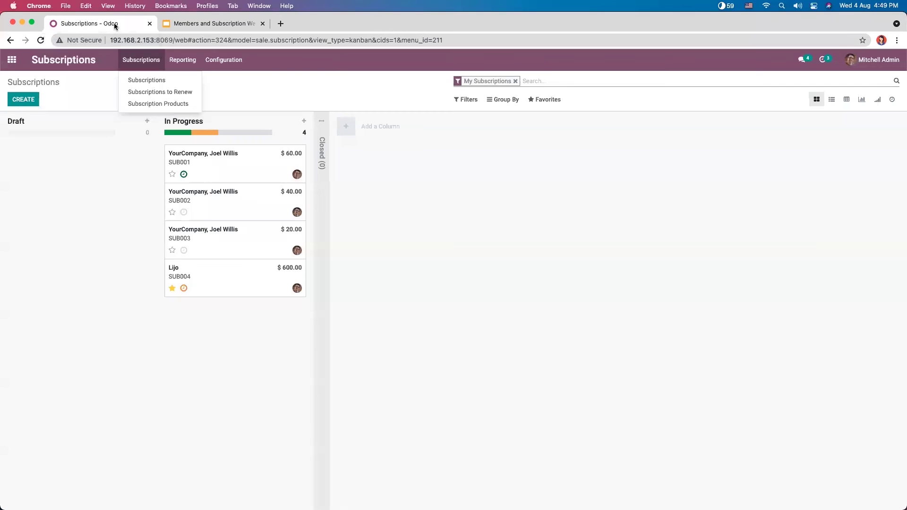
pyautogui.click(411, 150)
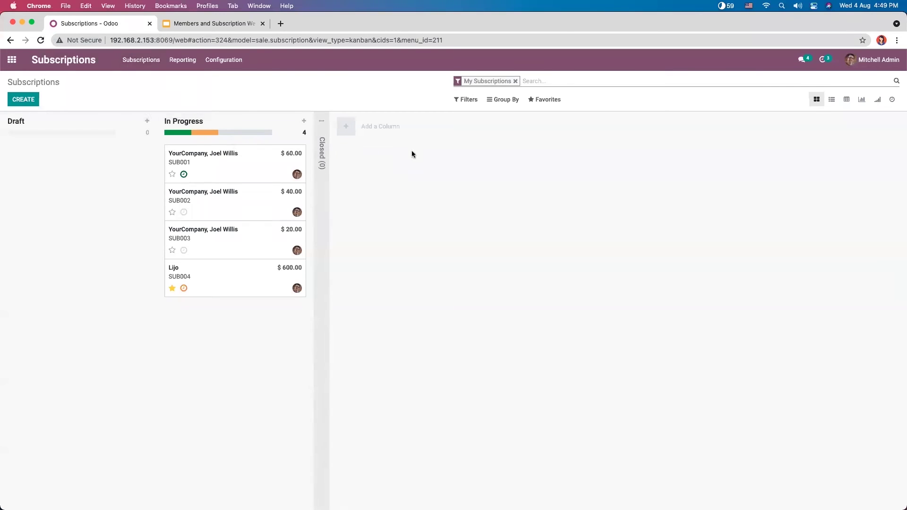
pyautogui.click(182, 60)
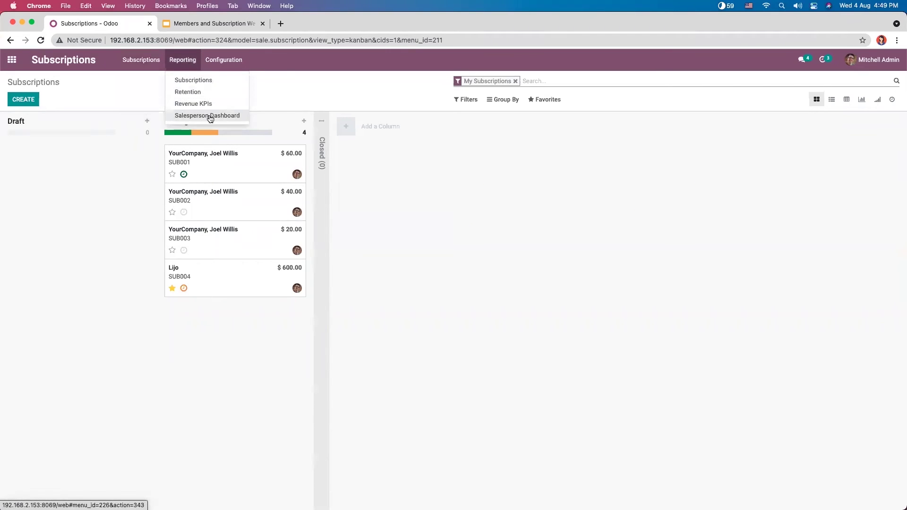
pyautogui.click(198, 83)
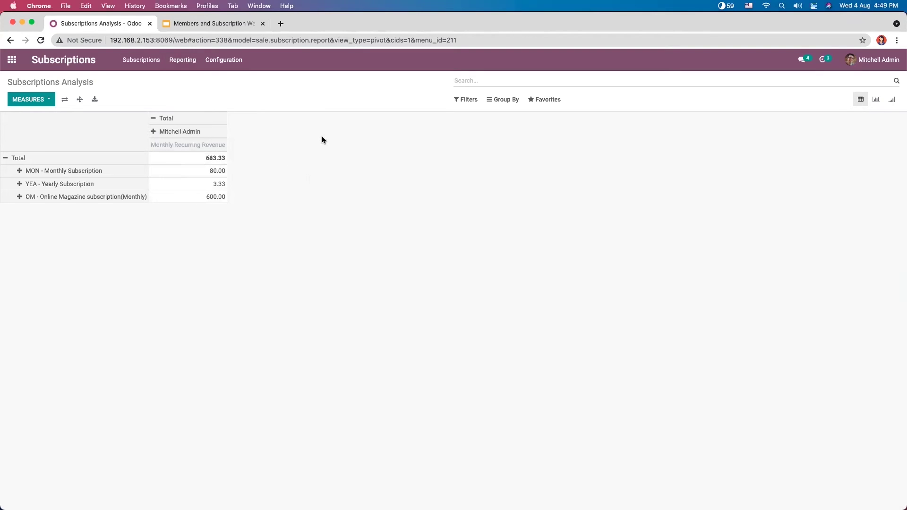
pyautogui.click(474, 100)
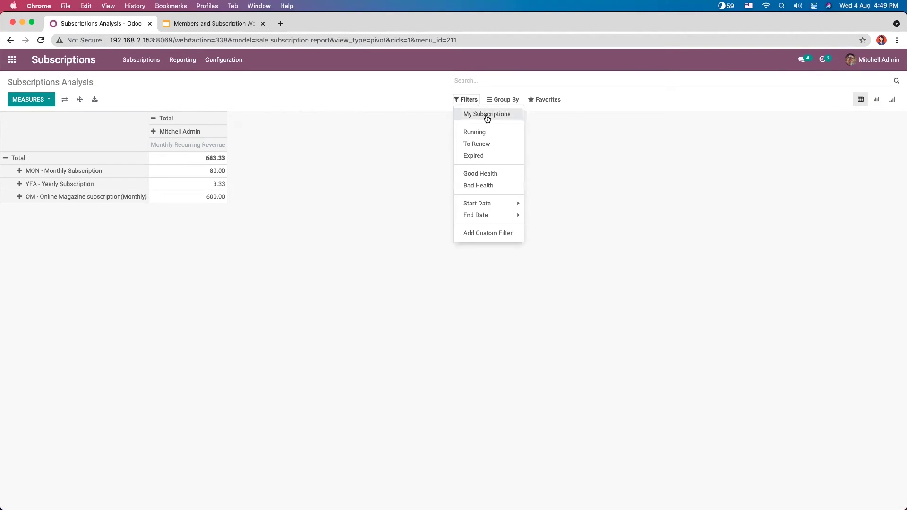
pyautogui.click(338, 145)
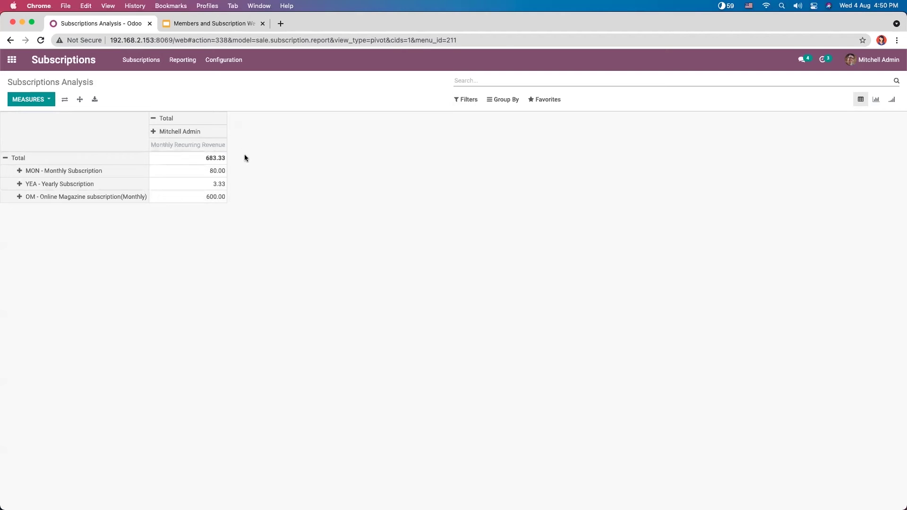
# Step: Add Quantity, Recurring Price, Yearly Recurring Revenue and Count as pivot measures
pyautogui.click(37, 101)
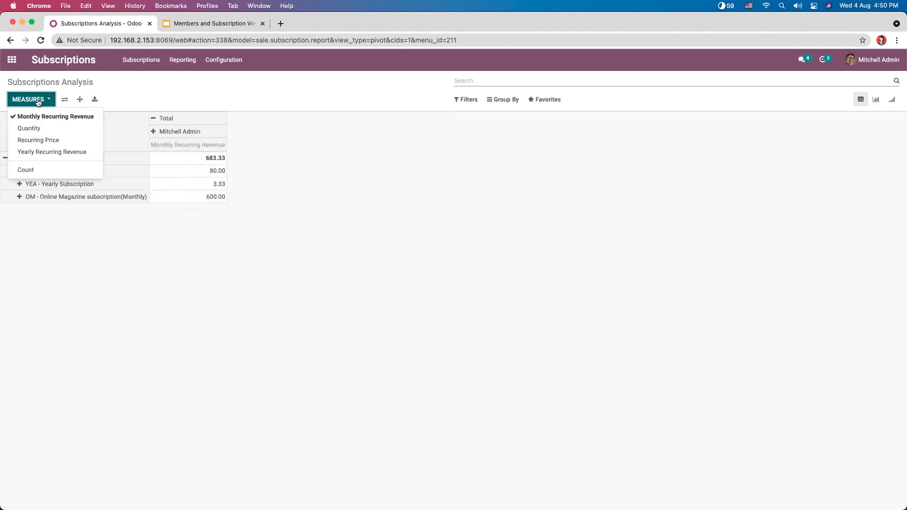
pyautogui.click(42, 129)
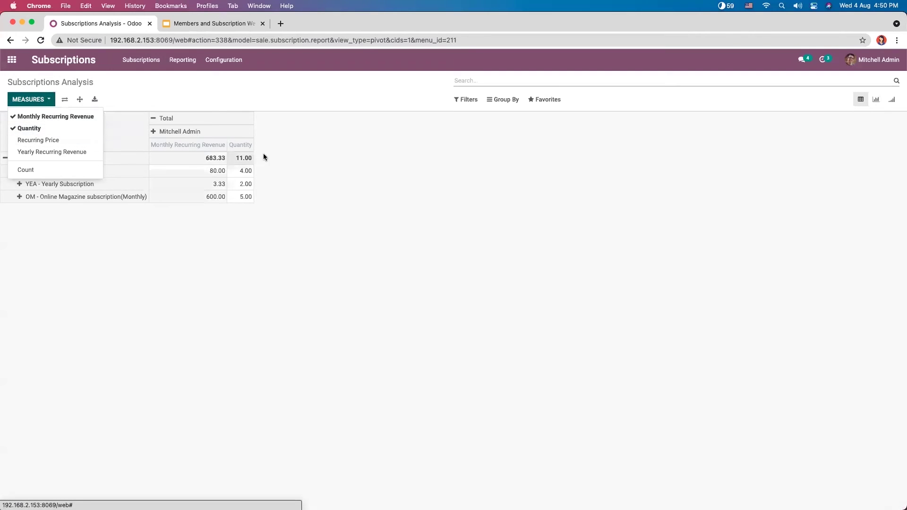
pyautogui.click(290, 166)
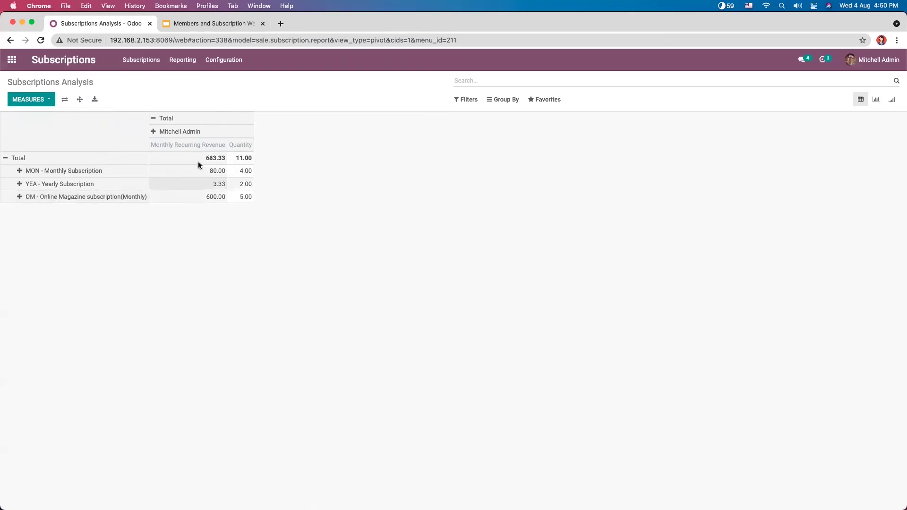
pyautogui.click(140, 67)
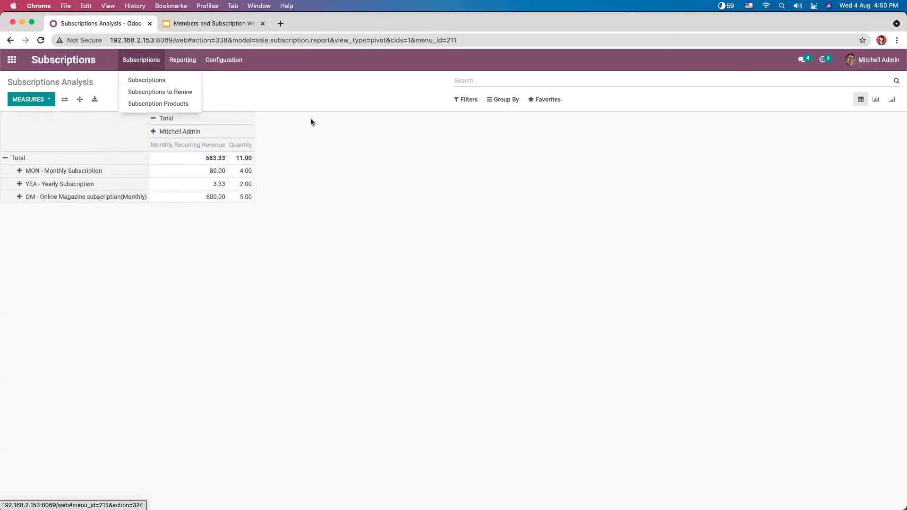
pyautogui.click(343, 138)
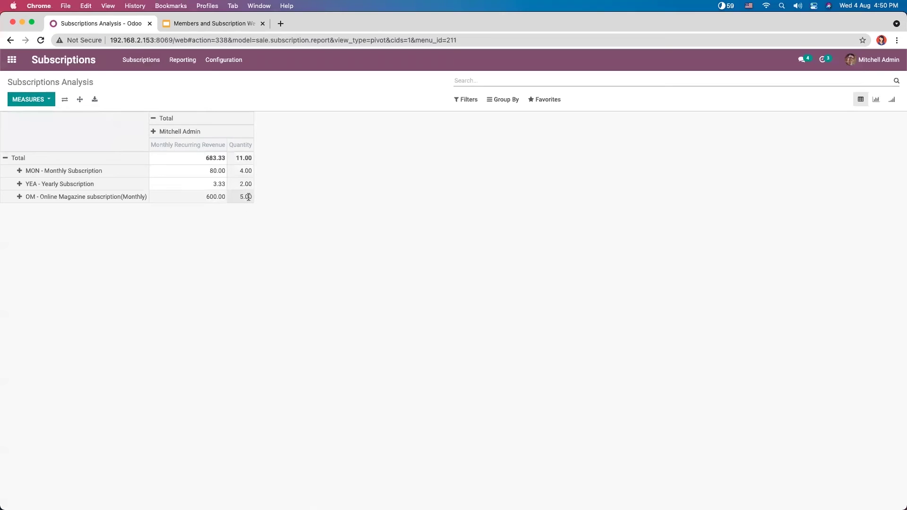
pyautogui.click(31, 100)
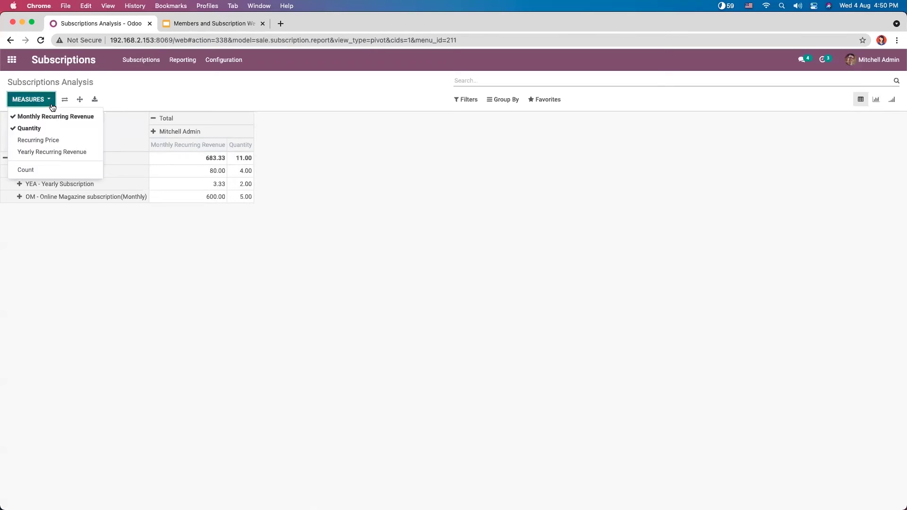
pyautogui.click(65, 140)
pyautogui.click(69, 151)
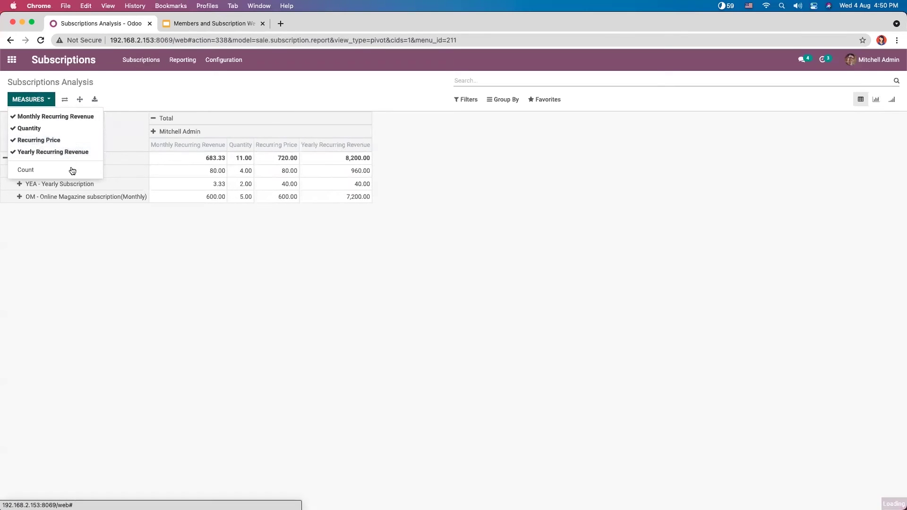
pyautogui.click(63, 170)
pyautogui.click(93, 235)
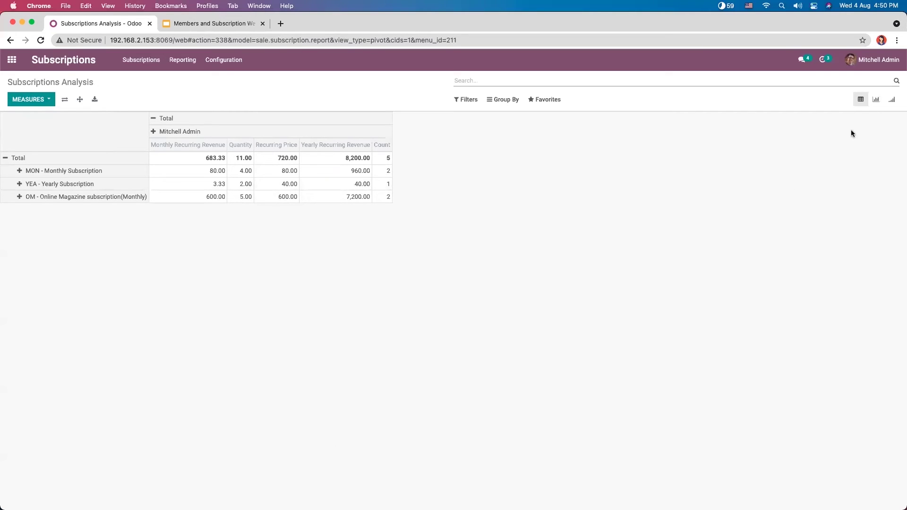
# Step: Graph the revenue as a bar chart in both sort orders, then as a pie chart
pyautogui.click(877, 99)
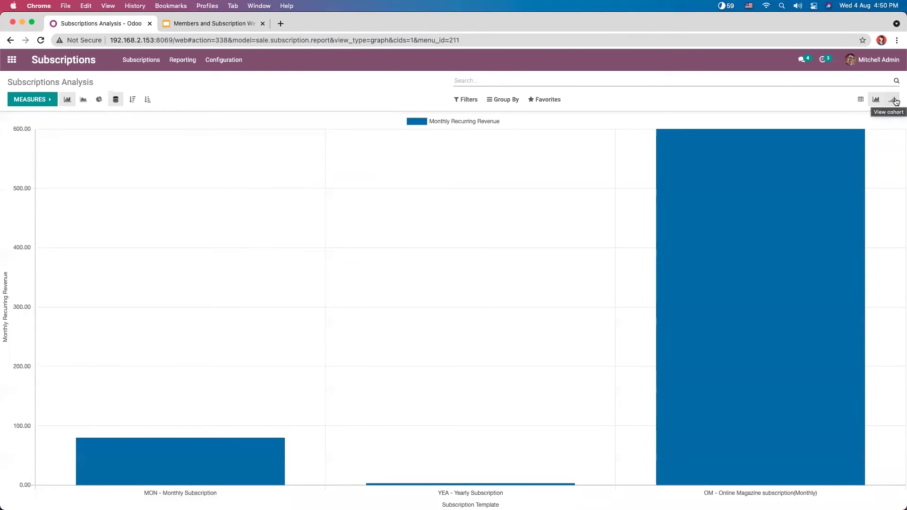
pyautogui.click(132, 99)
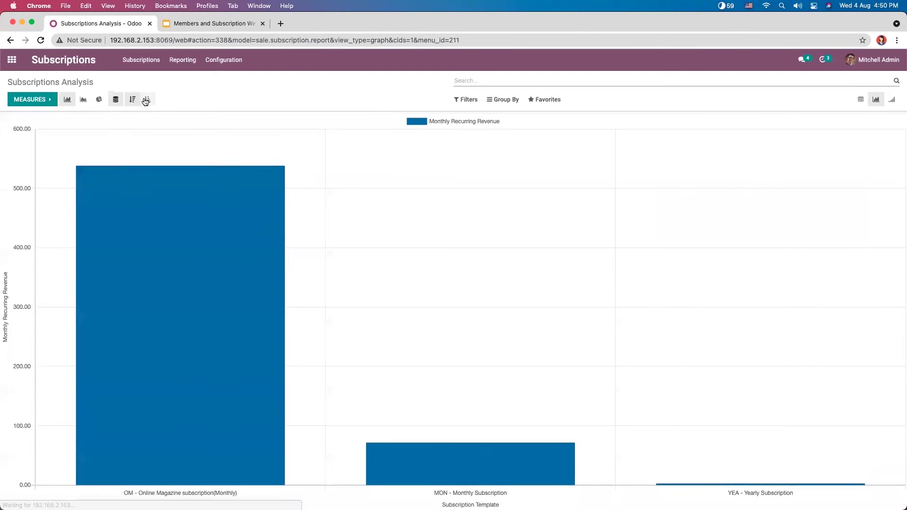
pyautogui.click(146, 100)
pyautogui.click(98, 99)
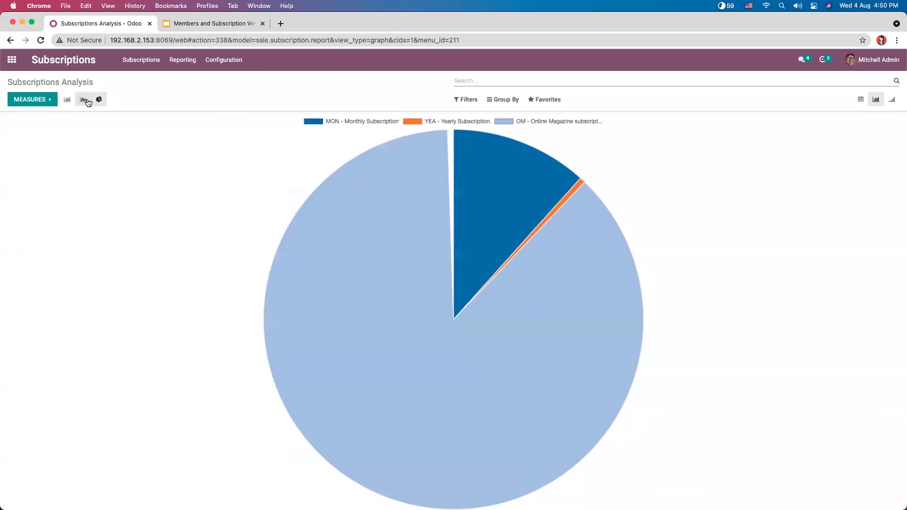
# Step: Show the revenue as a line chart sorted descending, from magazine 600.00 down to yearly
pyautogui.click(85, 100)
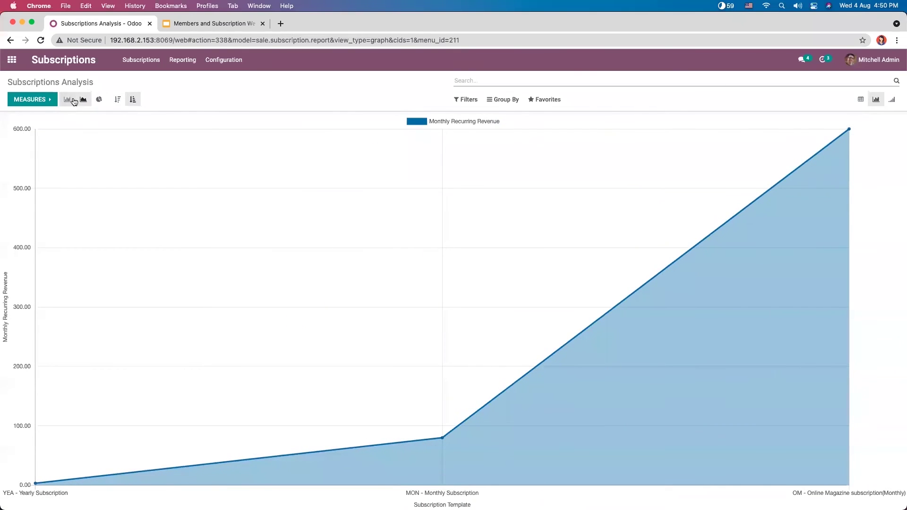
pyautogui.click(117, 99)
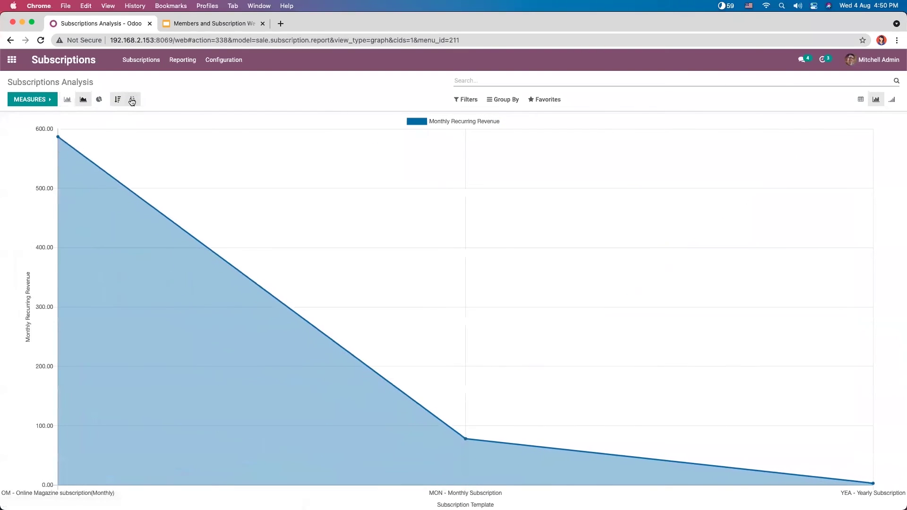
pyautogui.click(132, 100)
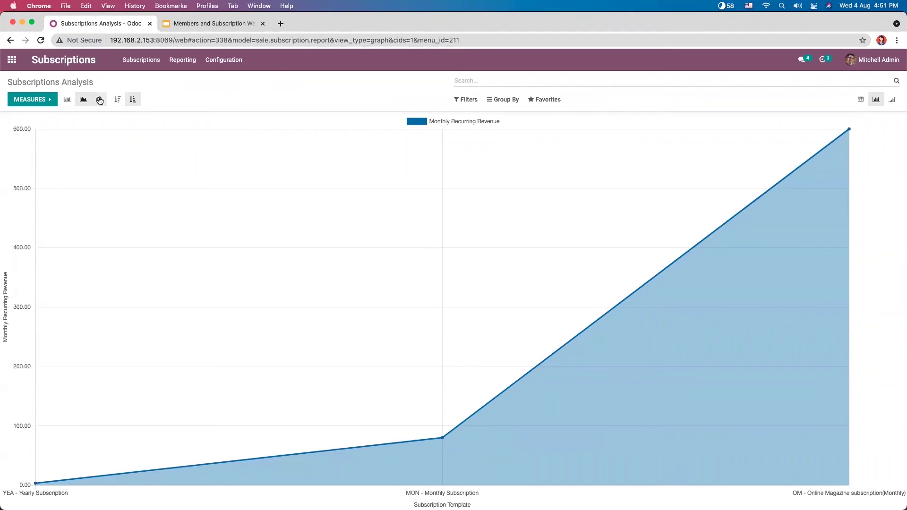
pyautogui.click(118, 100)
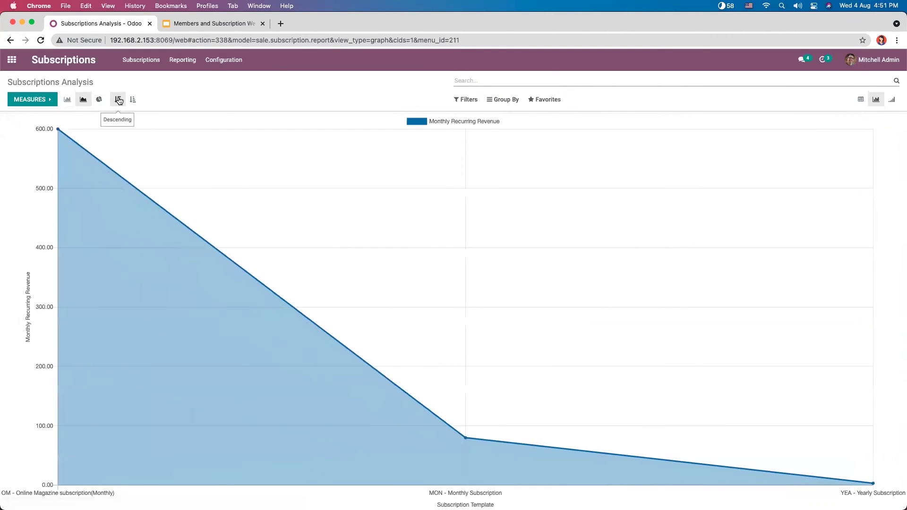
pyautogui.click(132, 99)
pyautogui.click(118, 99)
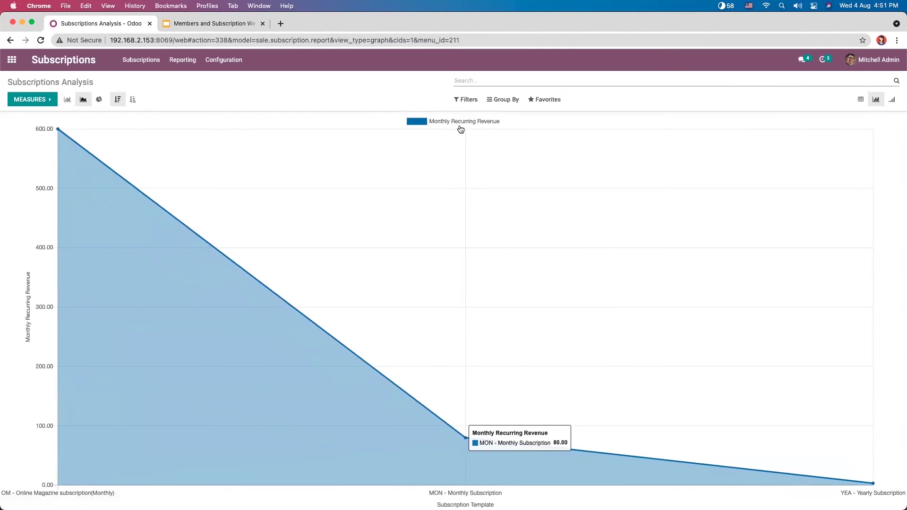
# Step: Compare the subscription cohort by day, week, month and year, then return to the pivot table
pyautogui.click(893, 103)
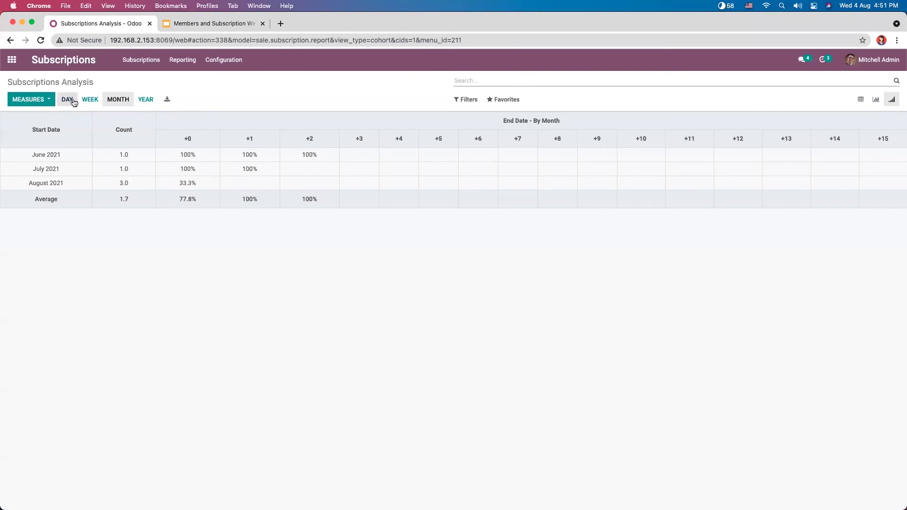
pyautogui.click(90, 99)
pyautogui.click(69, 99)
pyautogui.click(90, 99)
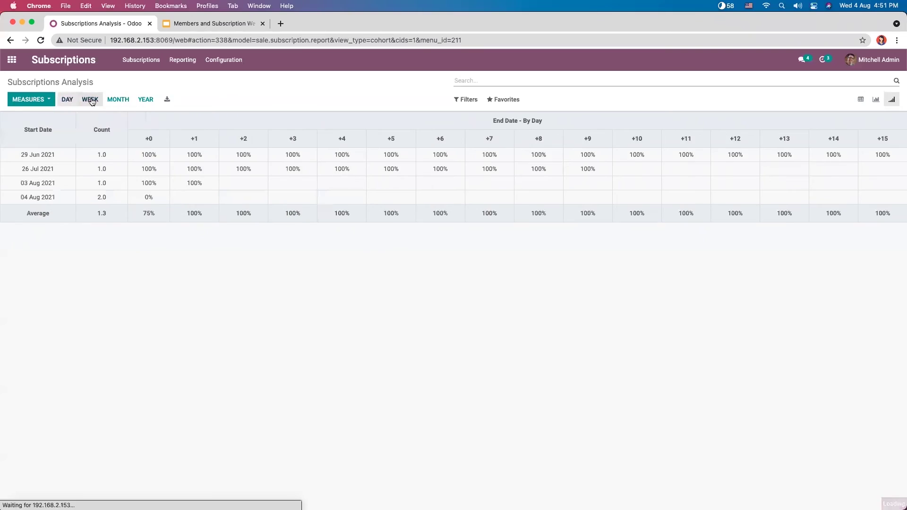
pyautogui.click(144, 100)
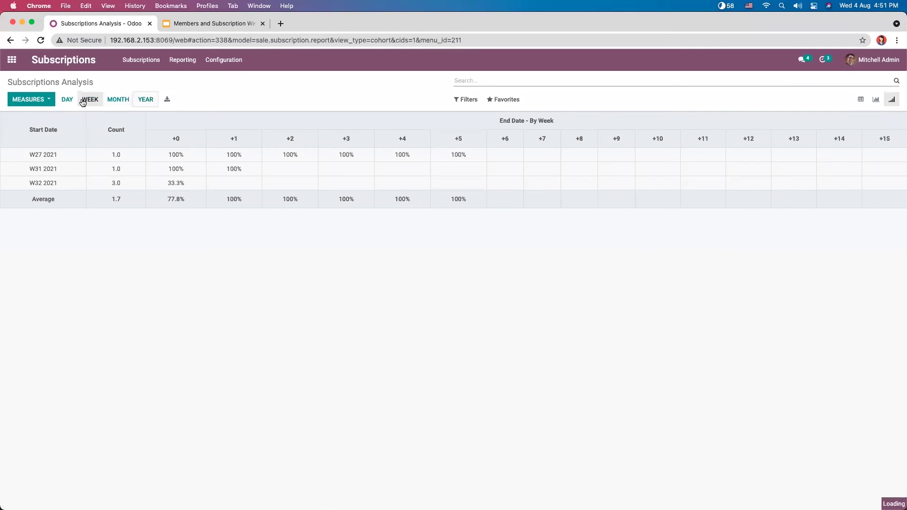
pyautogui.click(67, 99)
pyautogui.click(90, 100)
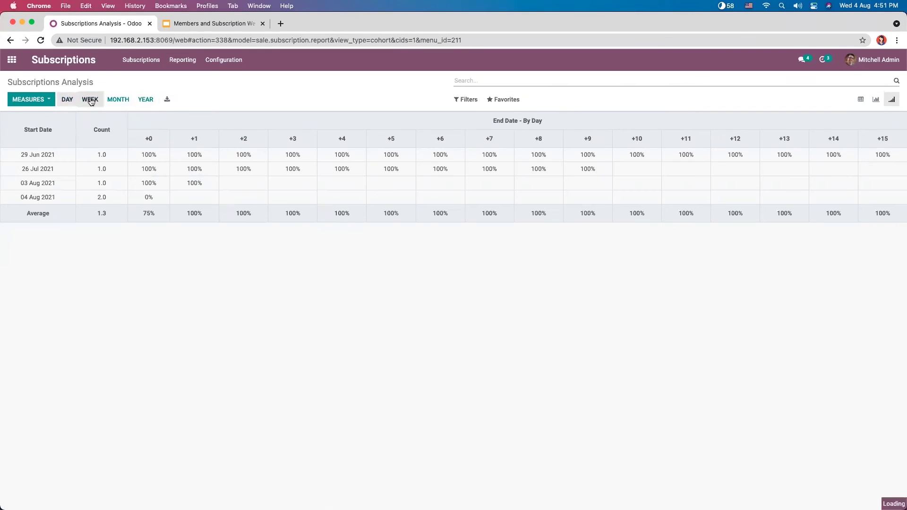
pyautogui.click(114, 100)
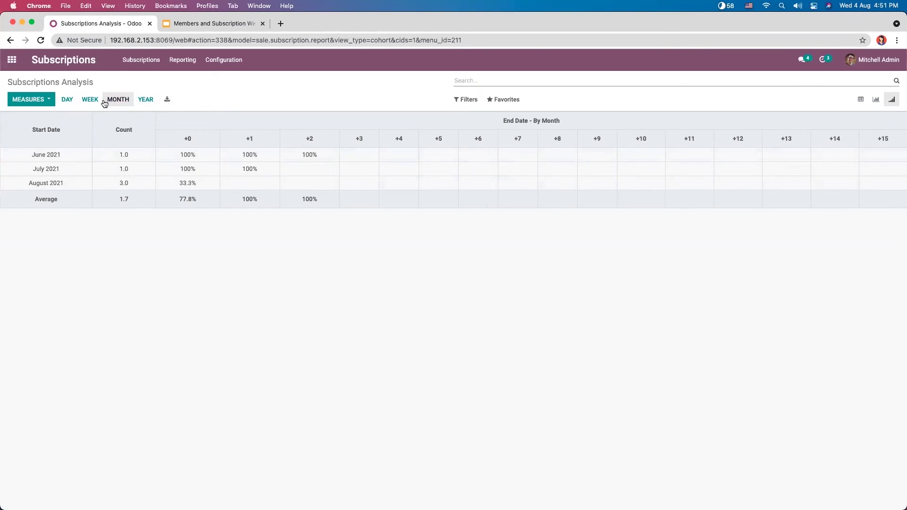
pyautogui.click(142, 100)
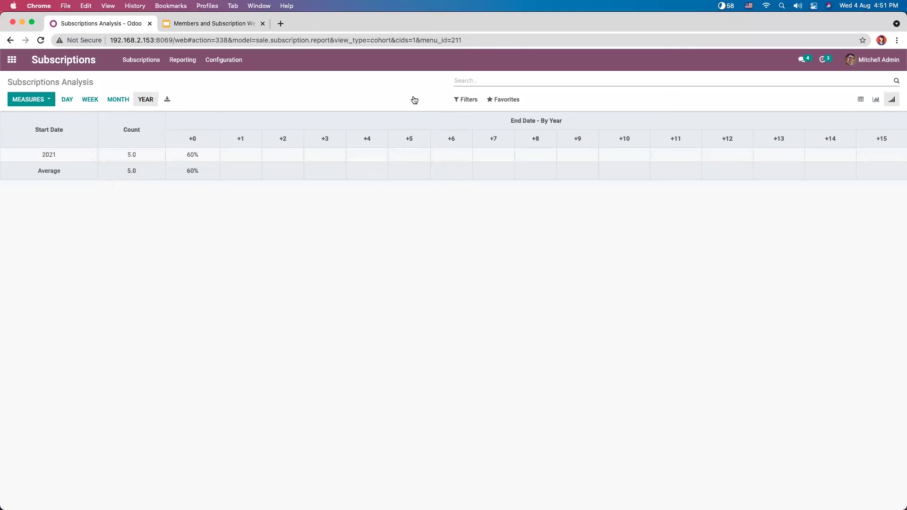
pyautogui.click(855, 99)
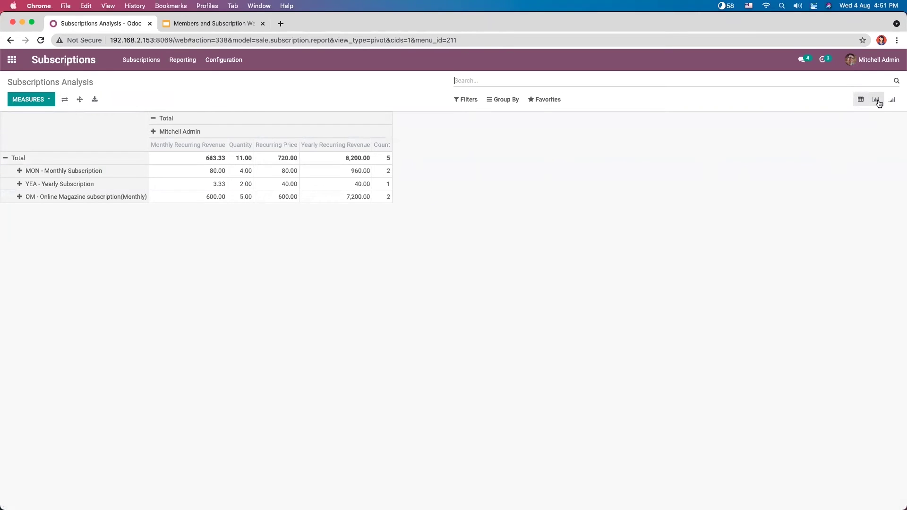
# Step: Group the pivot by Salesperson, then Customer, then Start Date by day
pyautogui.click(467, 105)
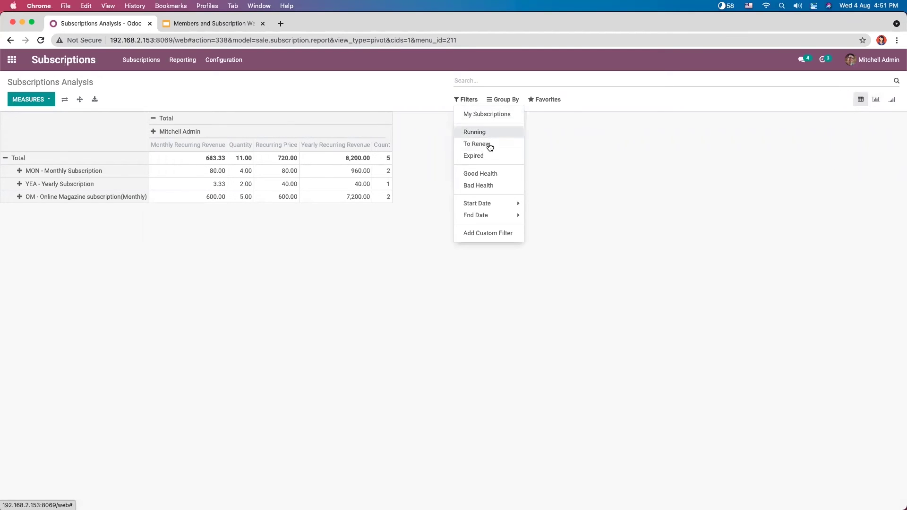
pyautogui.click(508, 101)
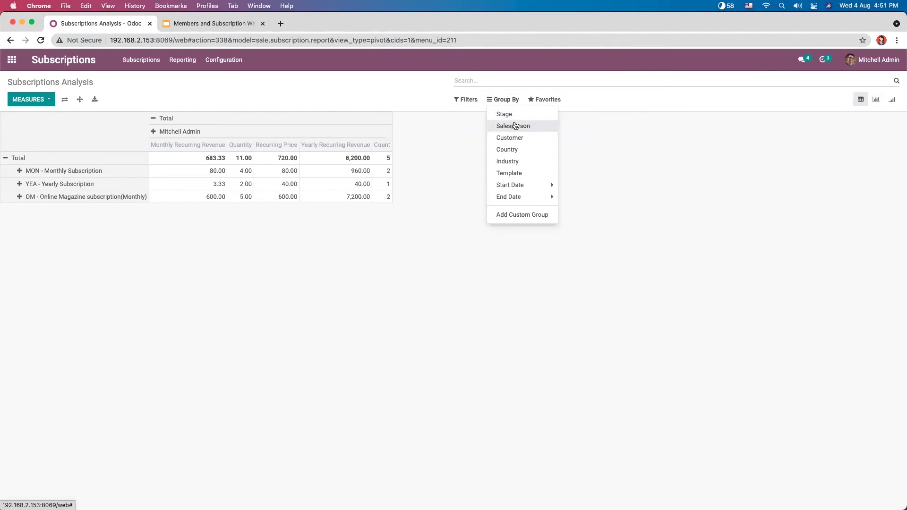
pyautogui.click(514, 115)
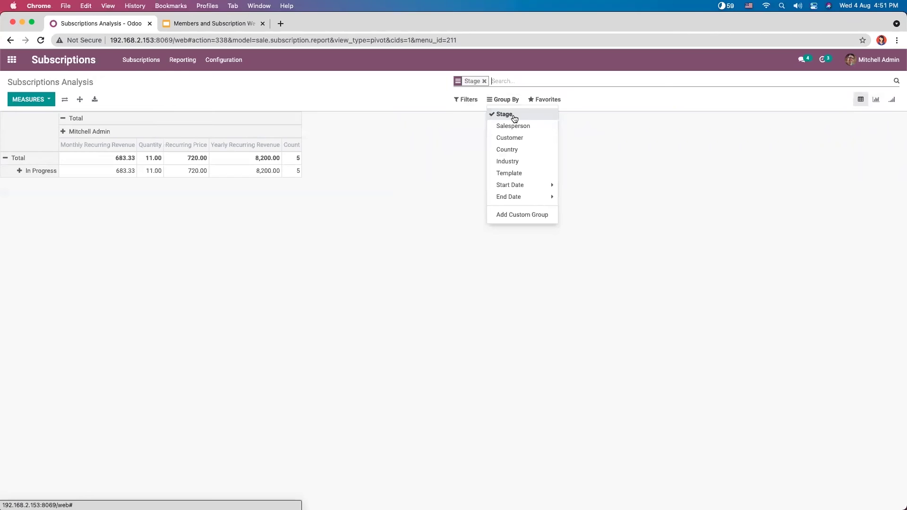
pyautogui.click(514, 116)
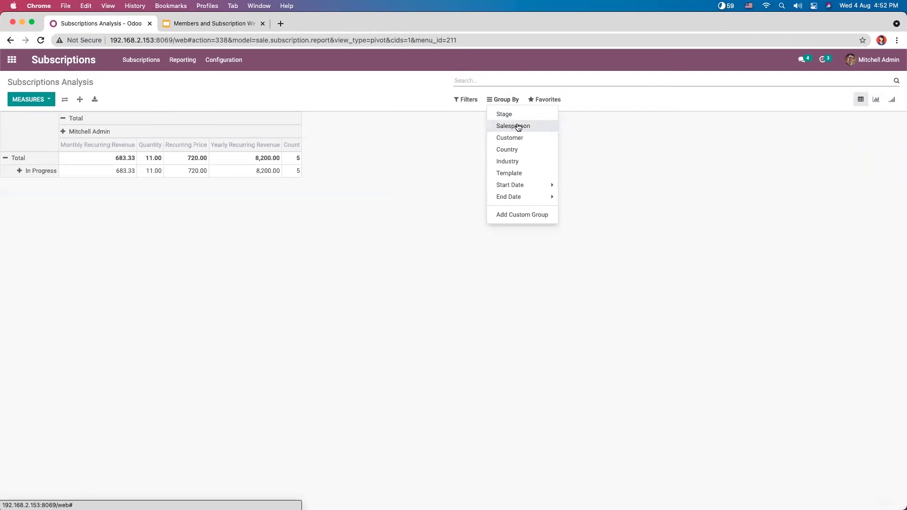
pyautogui.click(517, 126)
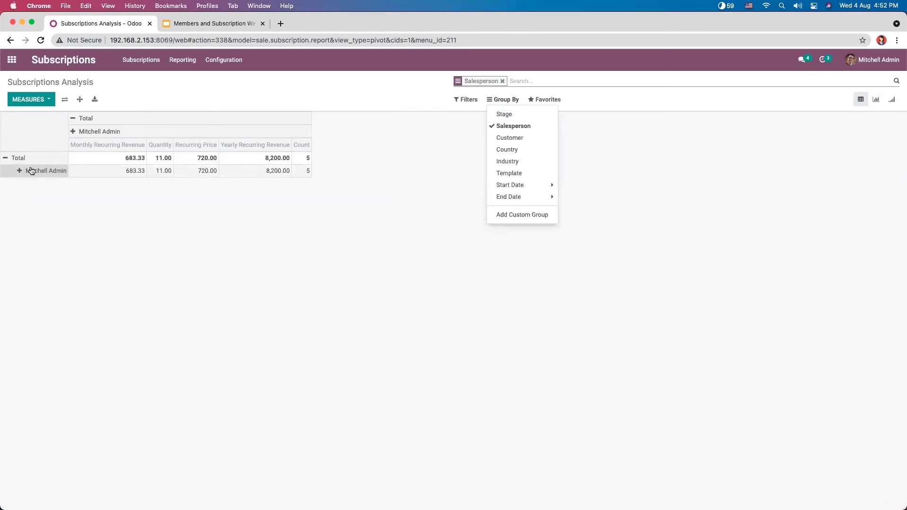
pyautogui.click(519, 138)
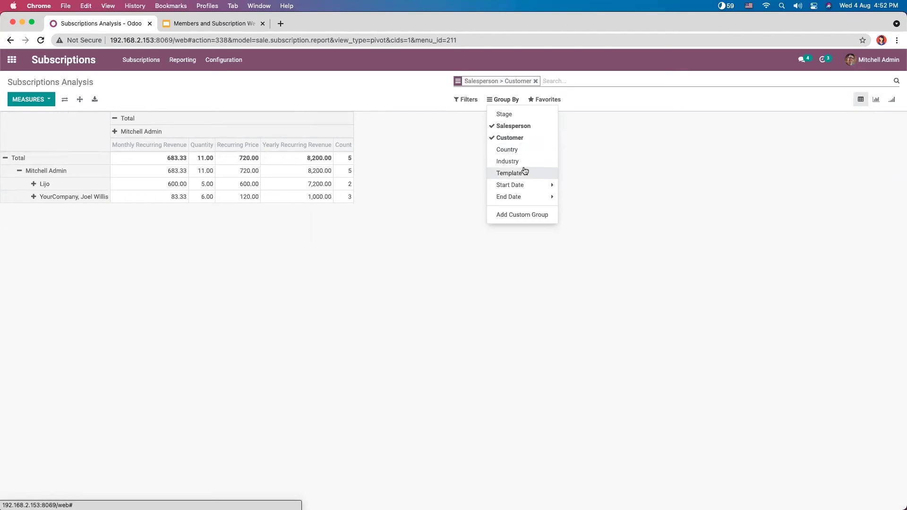
pyautogui.click(530, 187)
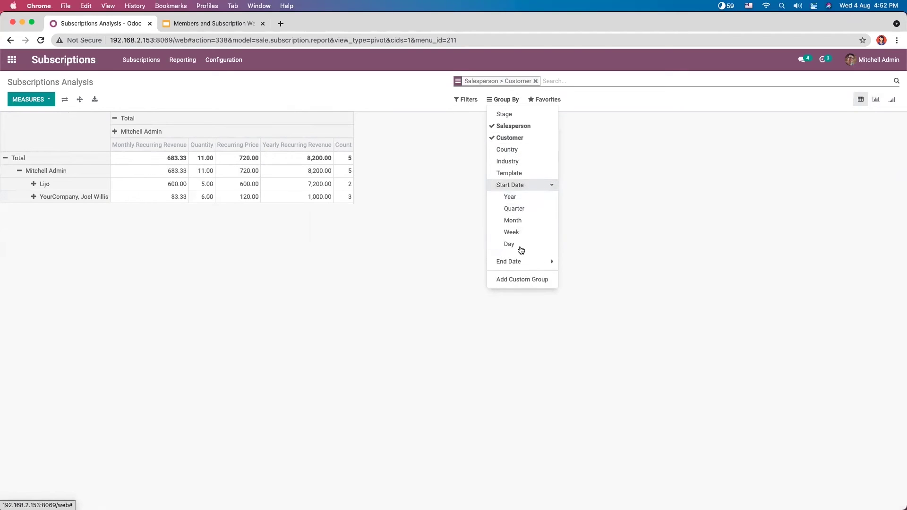
pyautogui.click(515, 244)
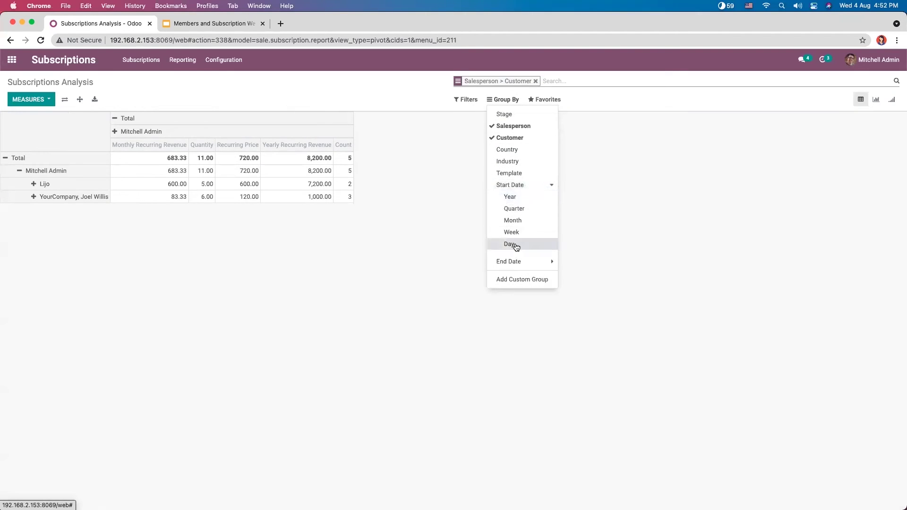
pyautogui.click(614, 196)
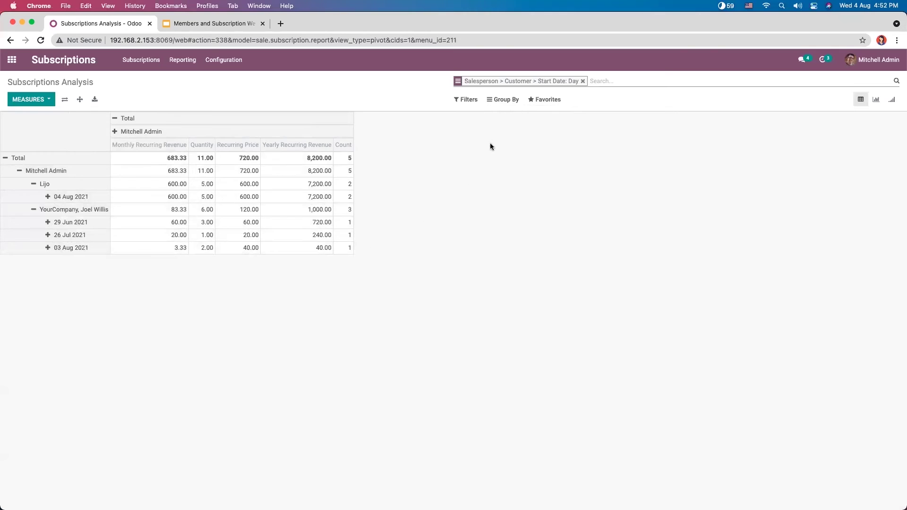
# Step: Try the Running, To Renew and Bad Health filters, then remove them all
pyautogui.click(514, 100)
pyautogui.click(467, 100)
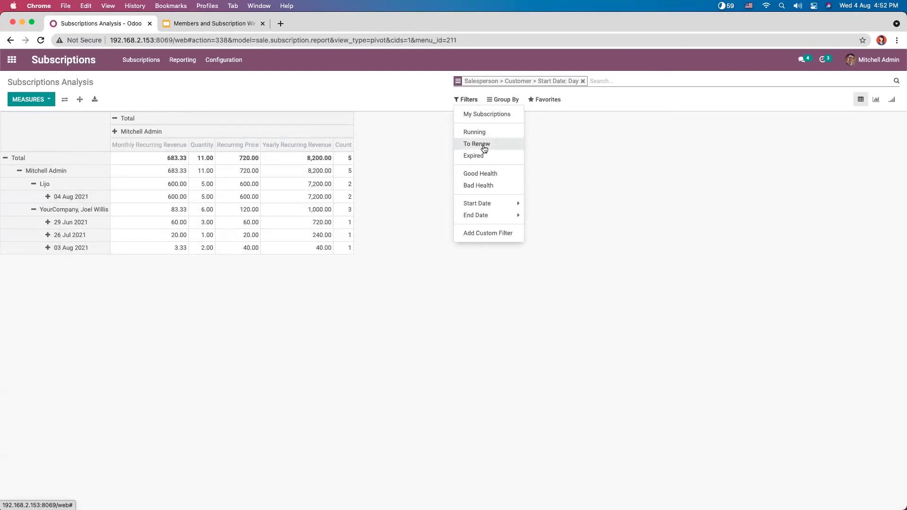
pyautogui.click(486, 137)
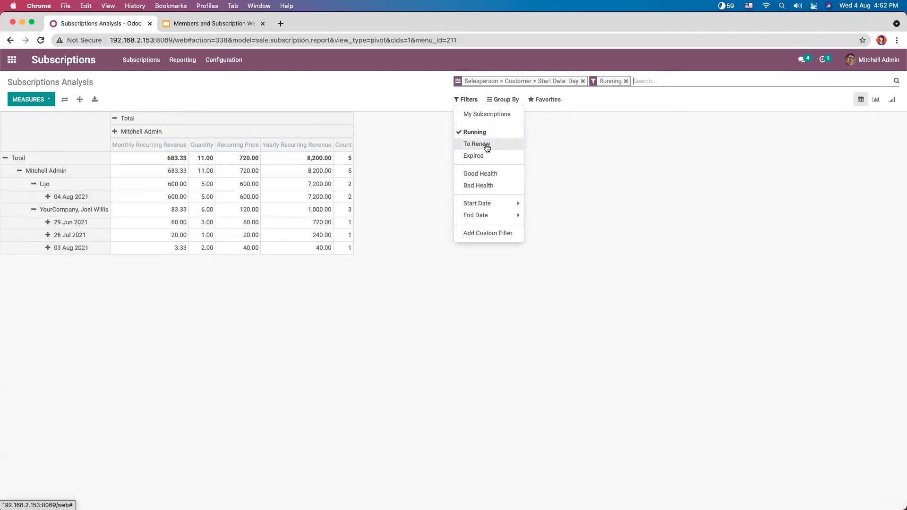
pyautogui.click(486, 144)
pyautogui.click(486, 133)
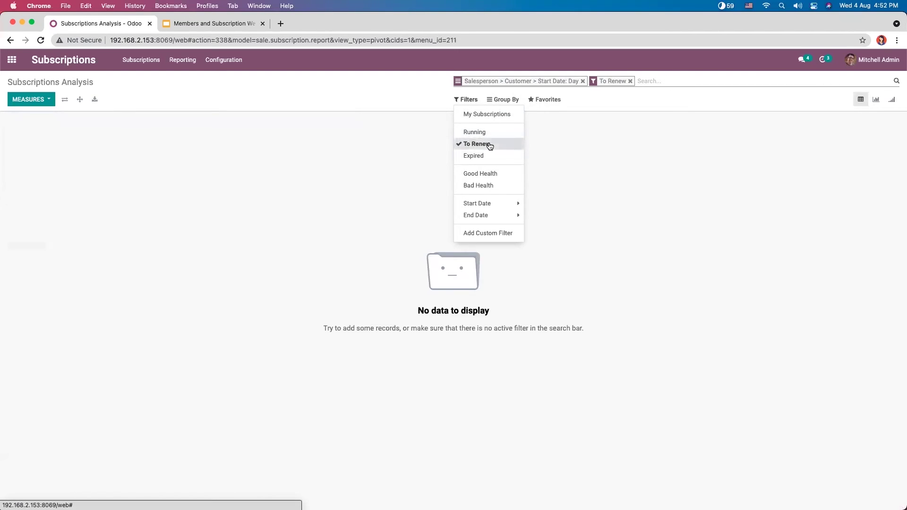
pyautogui.click(489, 143)
pyautogui.click(488, 143)
pyautogui.click(488, 134)
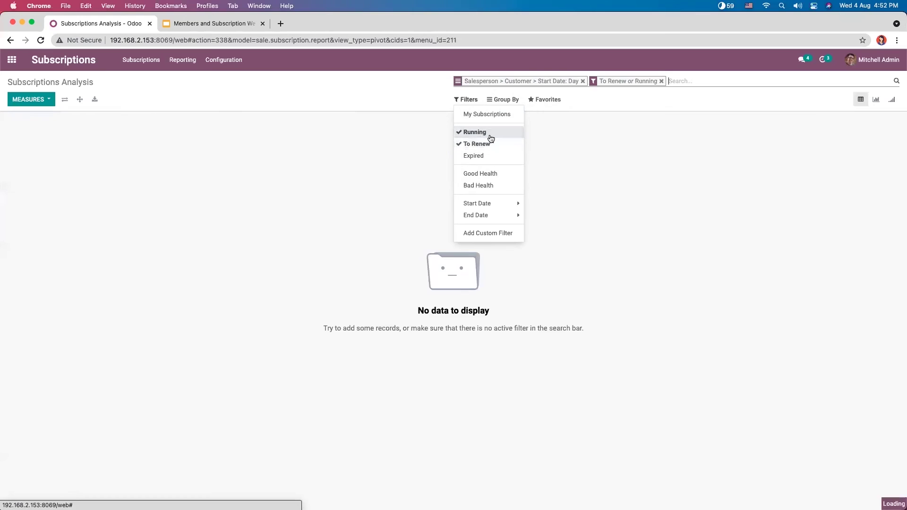
pyautogui.click(488, 144)
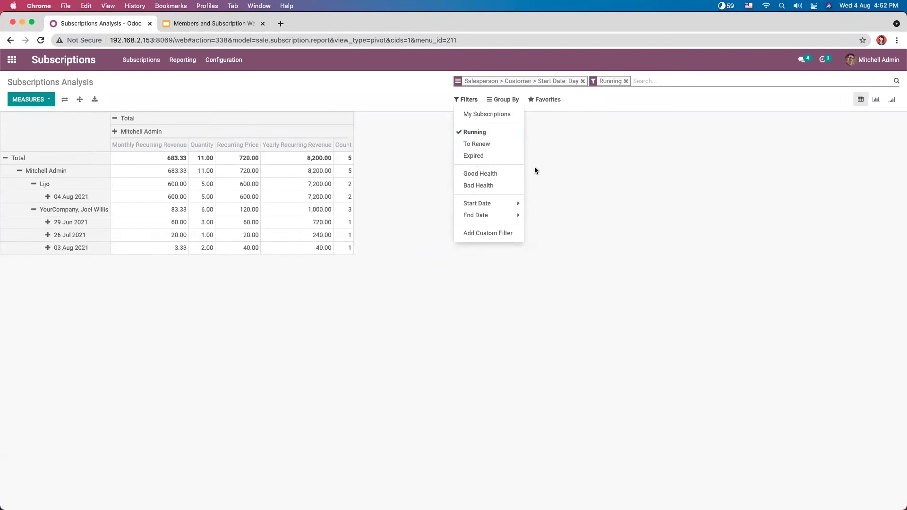
pyautogui.click(492, 186)
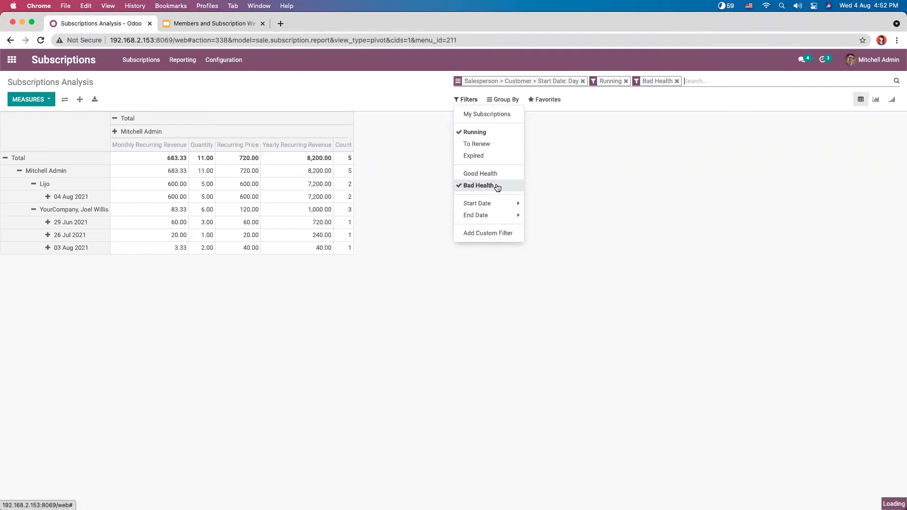
pyautogui.click(474, 133)
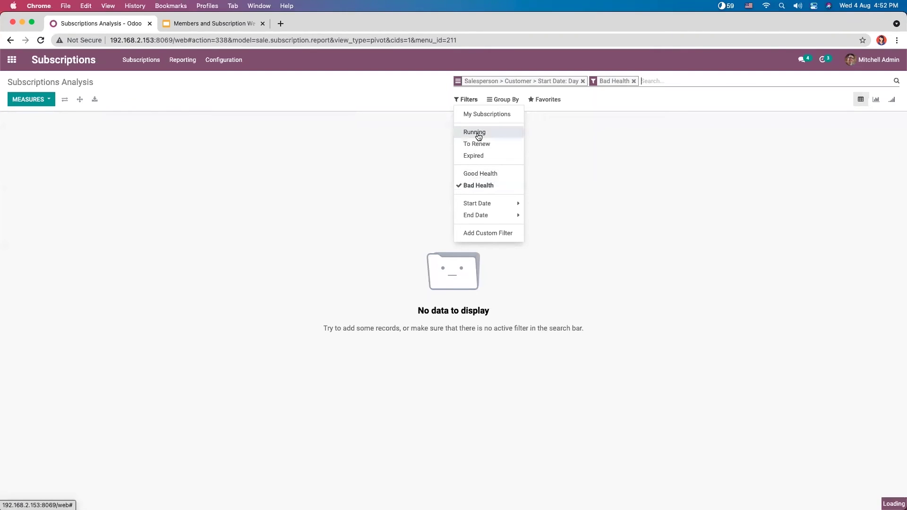
pyautogui.click(488, 186)
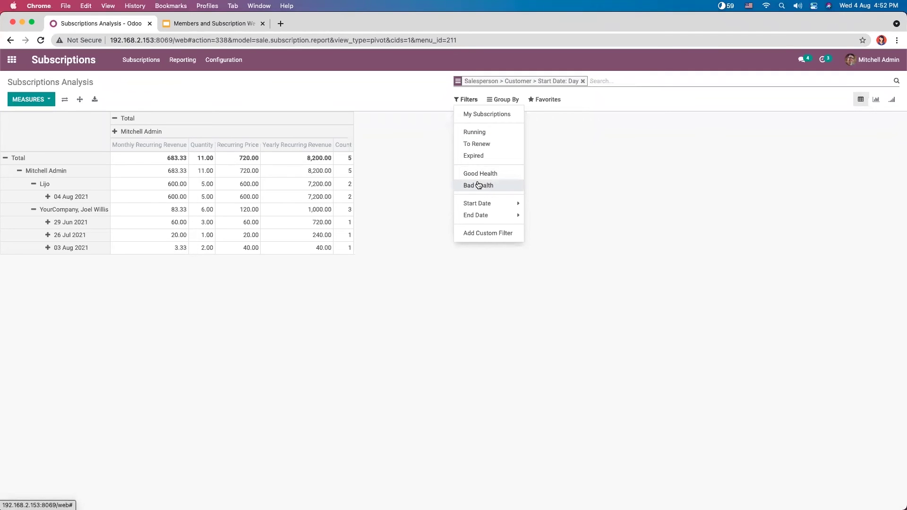
pyautogui.click(493, 204)
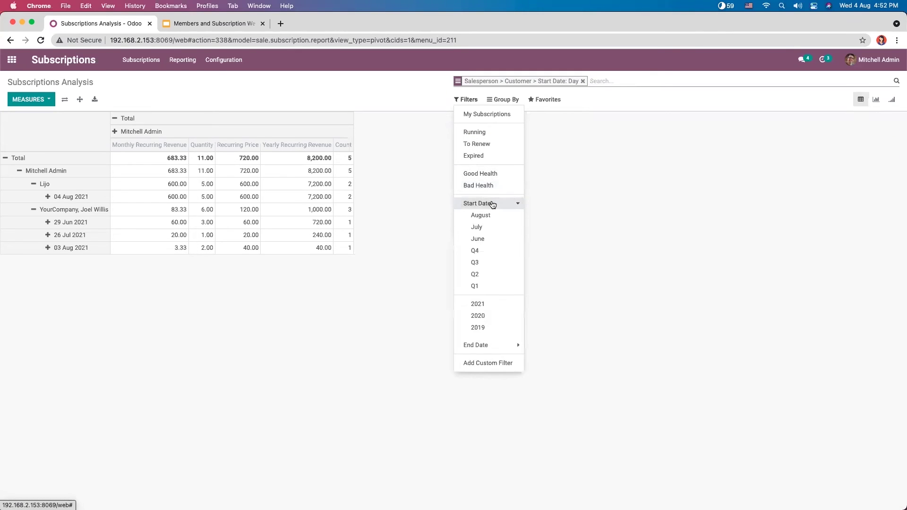
pyautogui.click(566, 208)
# Step: Look over the Filters and saved-search menus, leaving the pivot unfiltered
pyautogui.click(476, 103)
pyautogui.click(553, 100)
pyautogui.click(629, 135)
pyautogui.click(467, 99)
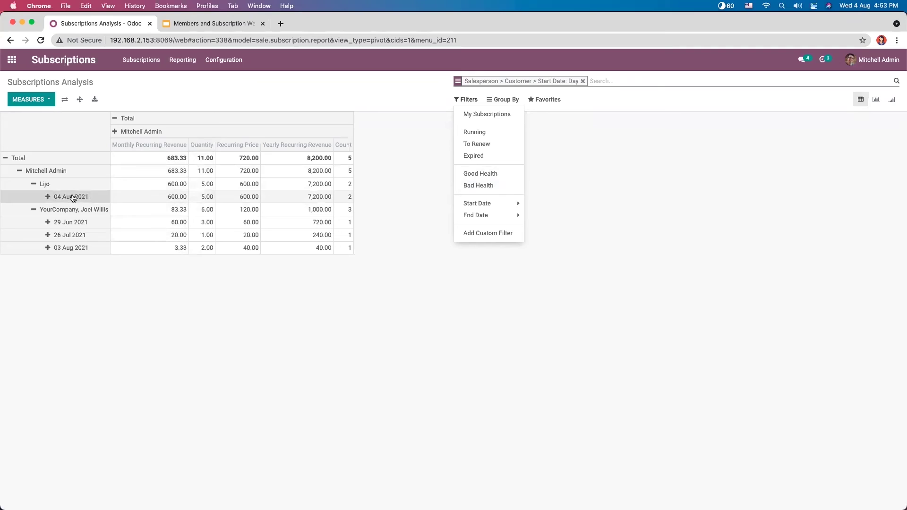
pyautogui.click(182, 59)
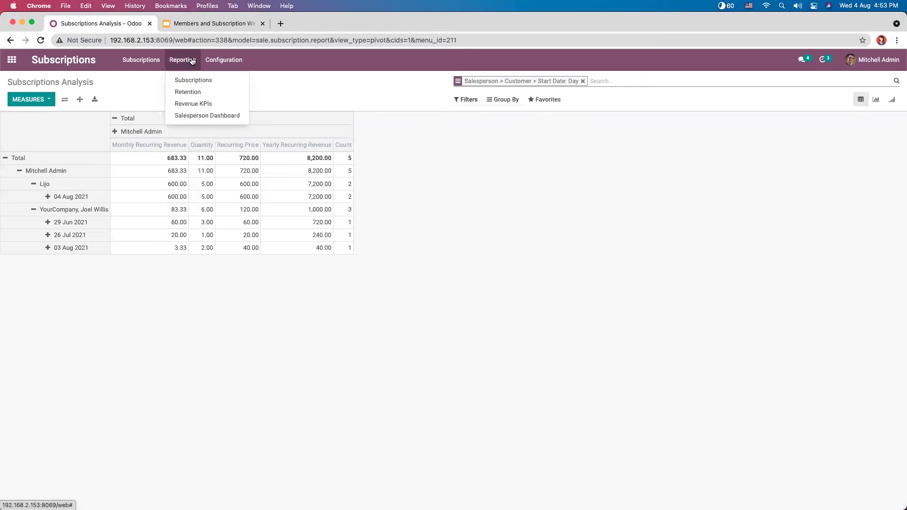
# Step: Open Retention analysis and view the cohort by Monthly Recurring Revenue, then Recurring Price
pyautogui.click(194, 94)
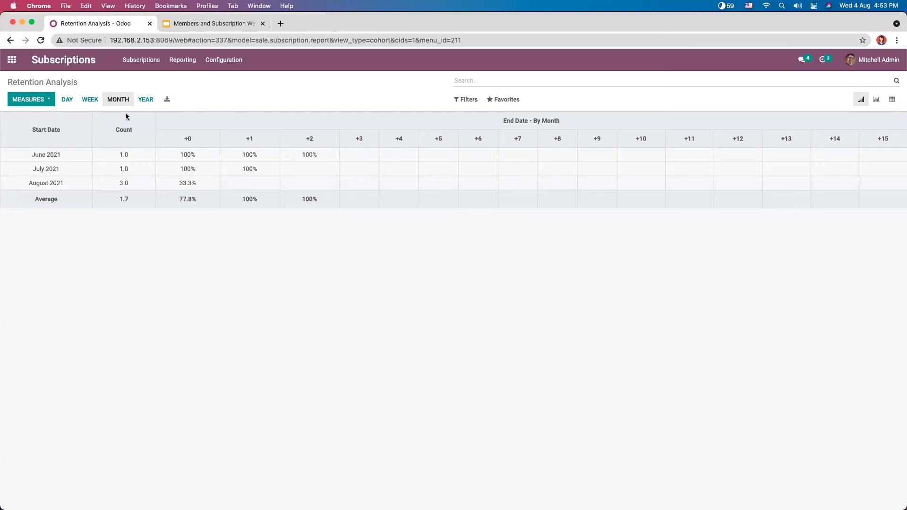
pyautogui.click(50, 99)
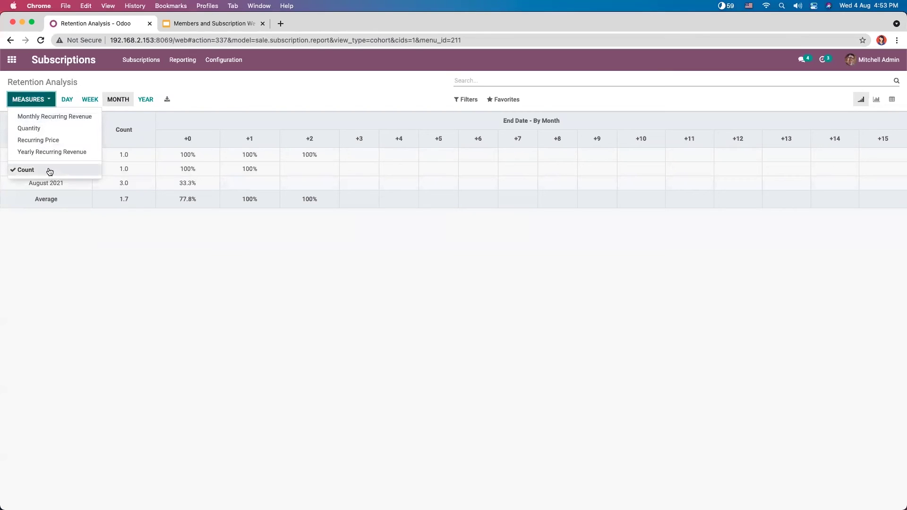
pyautogui.click(55, 118)
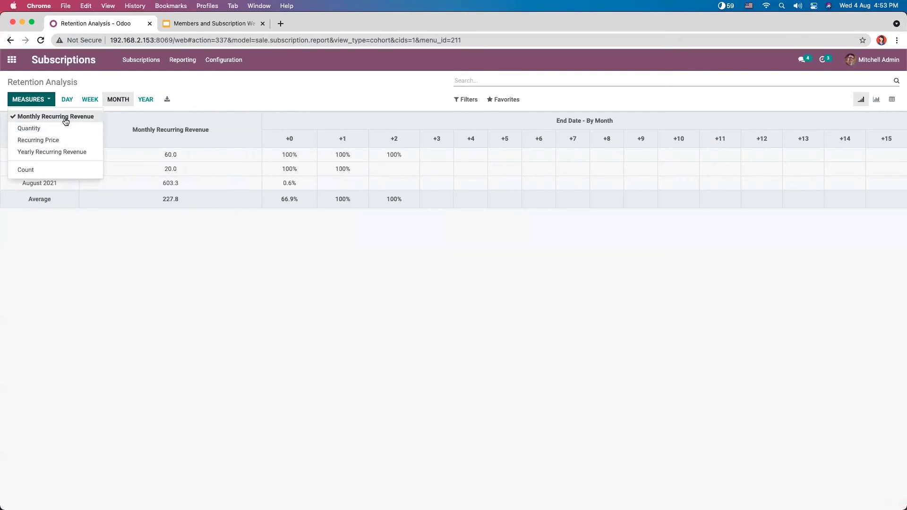
pyautogui.click(69, 142)
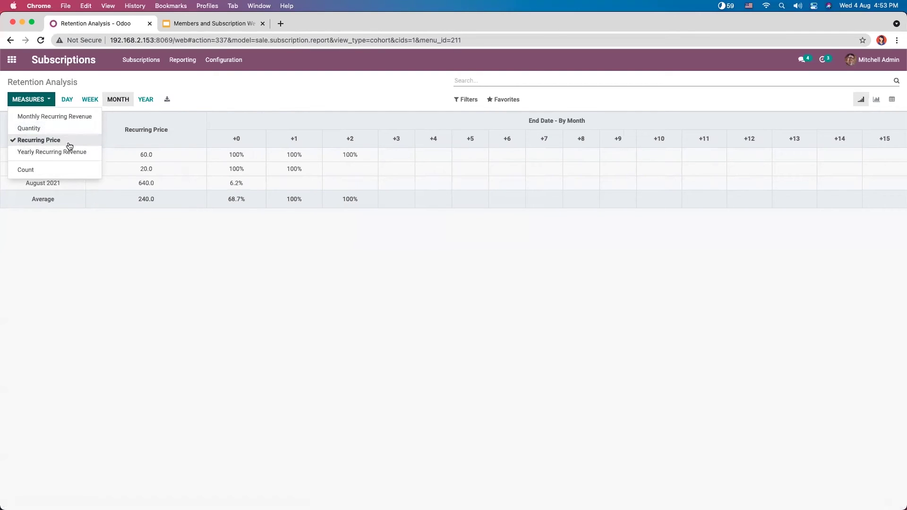
pyautogui.click(88, 232)
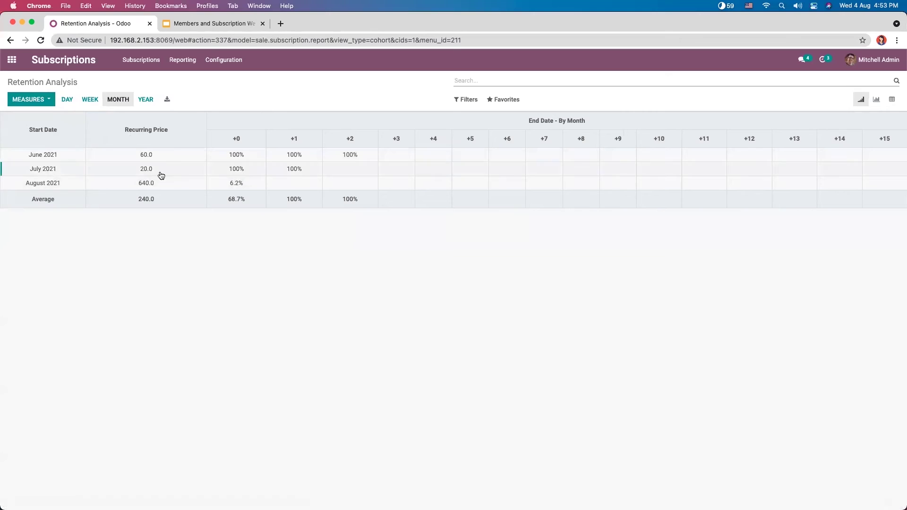
# Step: Switch the cohort measure through Yearly Recurring Revenue, Recurring Price and MRR, back to Count
pyautogui.click(28, 98)
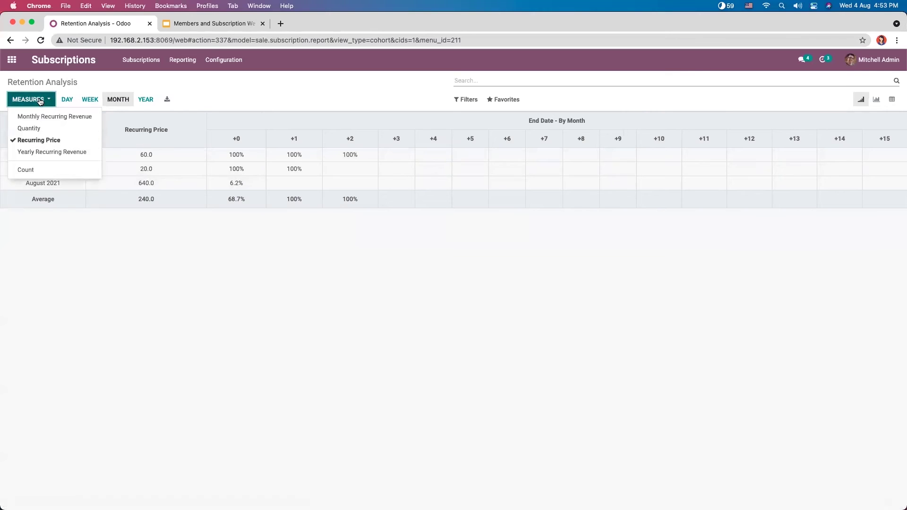
pyautogui.click(80, 153)
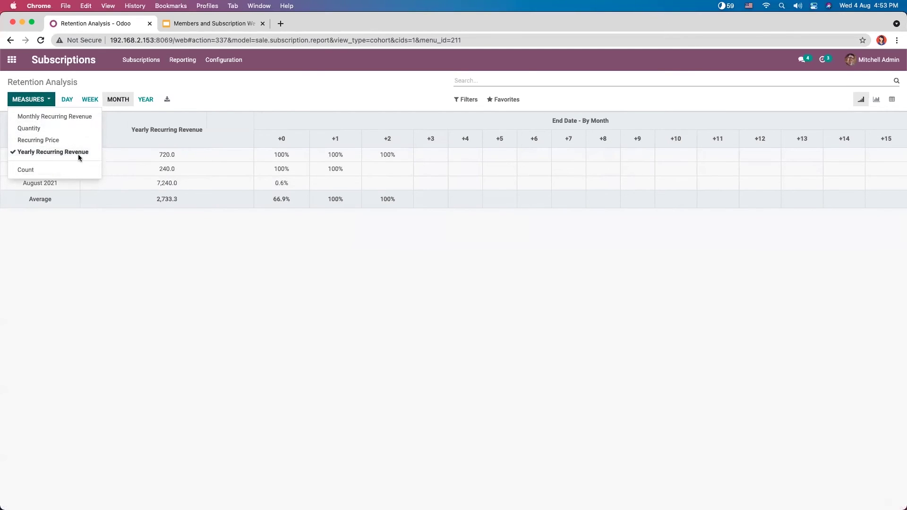
pyautogui.click(61, 140)
pyautogui.click(59, 118)
pyautogui.click(61, 169)
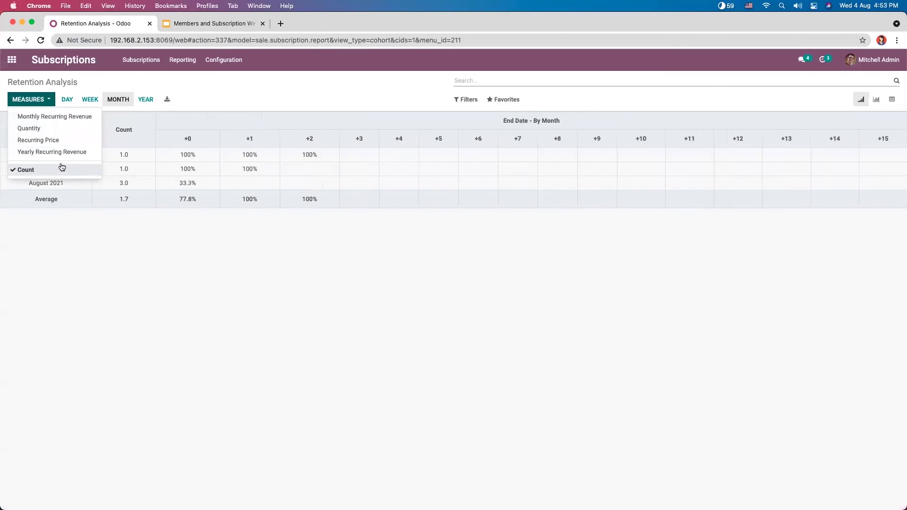
pyautogui.click(115, 229)
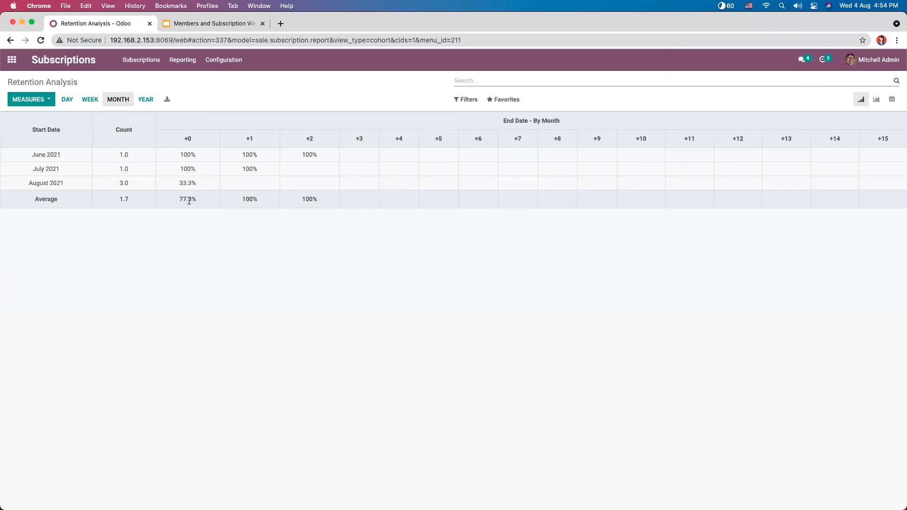
pyautogui.moveTo(180, 198); pyautogui.dragTo(195, 200)
pyautogui.click(177, 225)
pyautogui.click(182, 61)
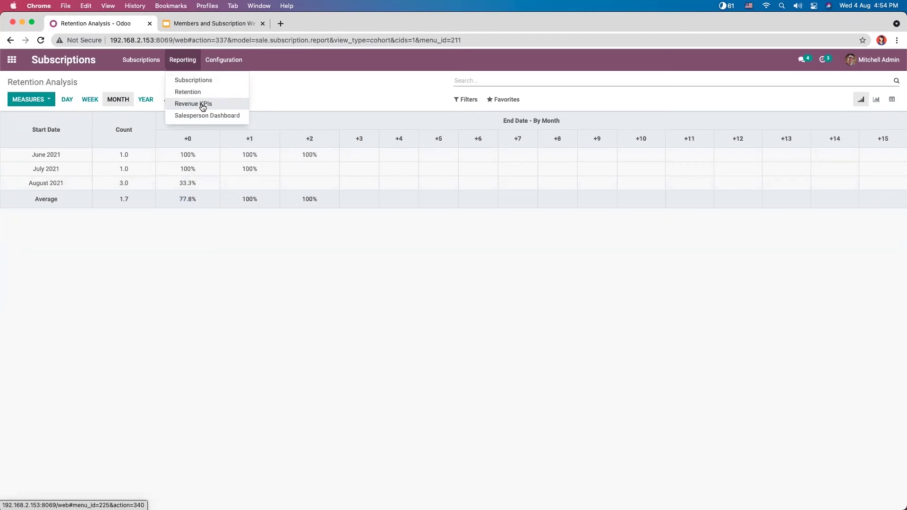
# Step: Open the Revenue KPIs dashboard, review its forecast growth charts, then bring up the date presets
pyautogui.click(202, 104)
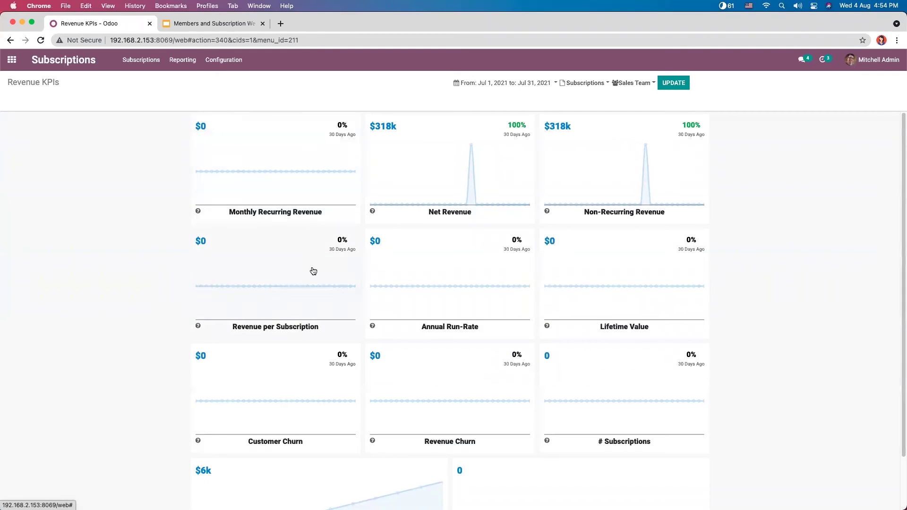
pyautogui.moveTo(308, 286)
pyautogui.moveTo(641, 202)
pyautogui.moveTo(263, 279)
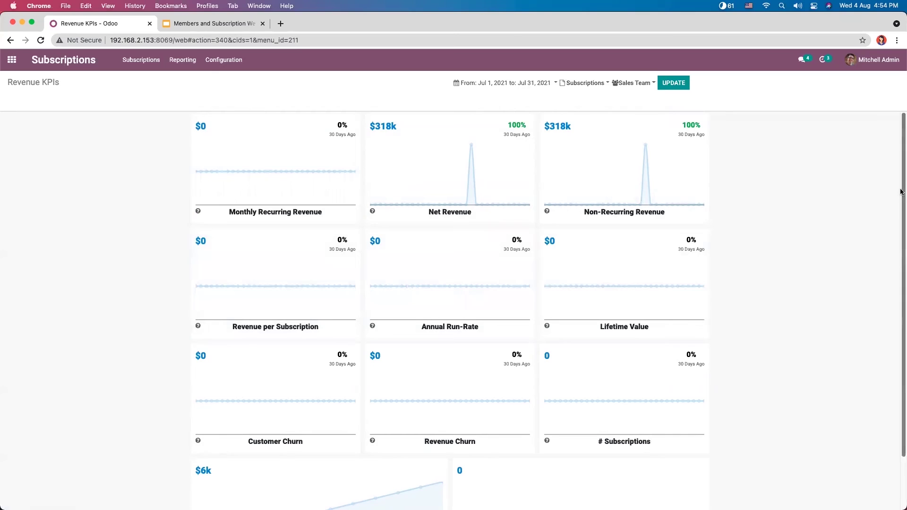
pyautogui.scroll(-3, 901, 203)
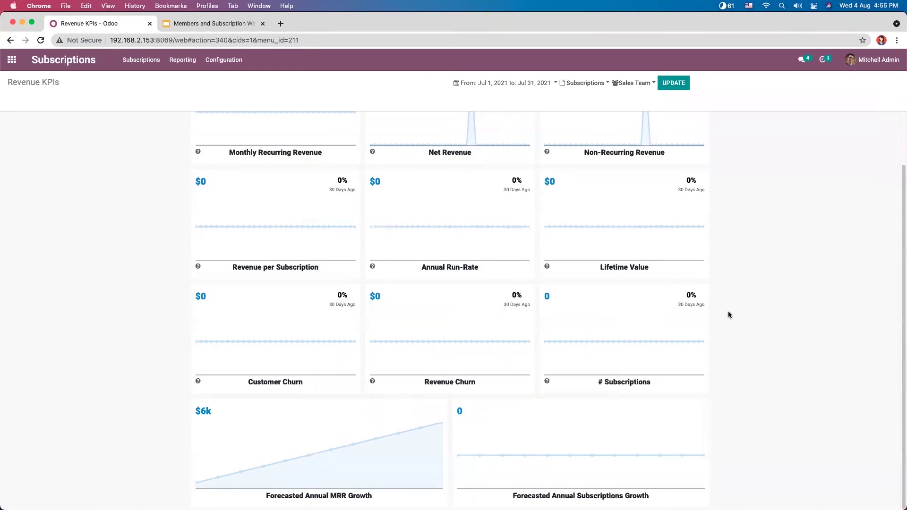
pyautogui.click(900, 132)
pyautogui.click(511, 84)
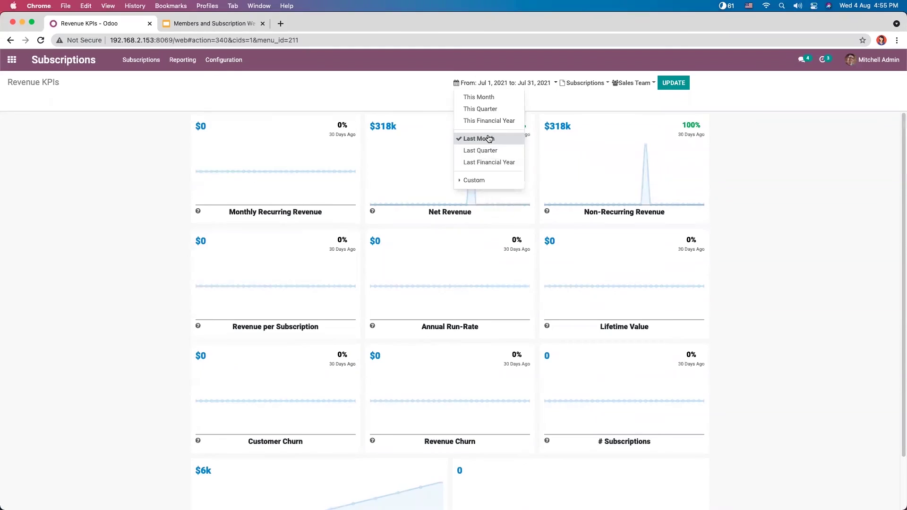
# Step: Try Last Month, This Month and This Financial Year, settling on This Quarter (Jul 1–Sep 30, 2021)
pyautogui.click(487, 138)
pyautogui.click(482, 83)
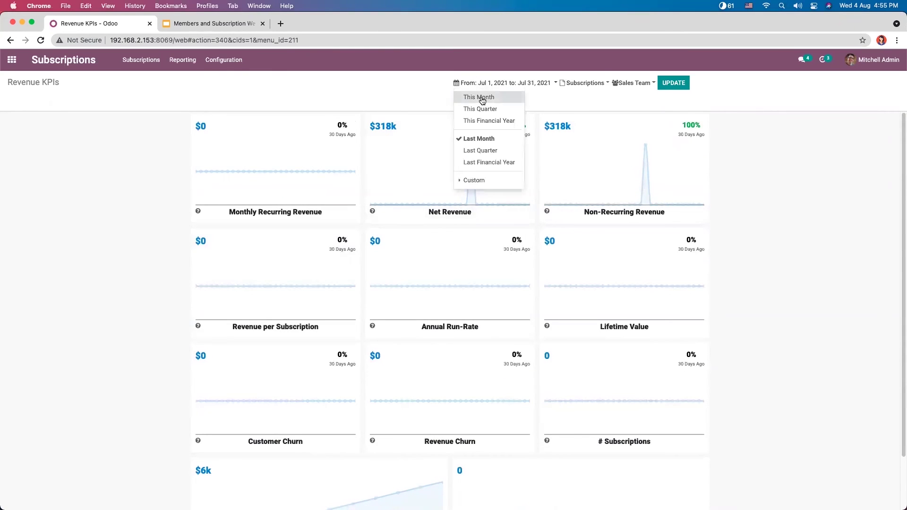
pyautogui.click(484, 97)
pyautogui.click(482, 85)
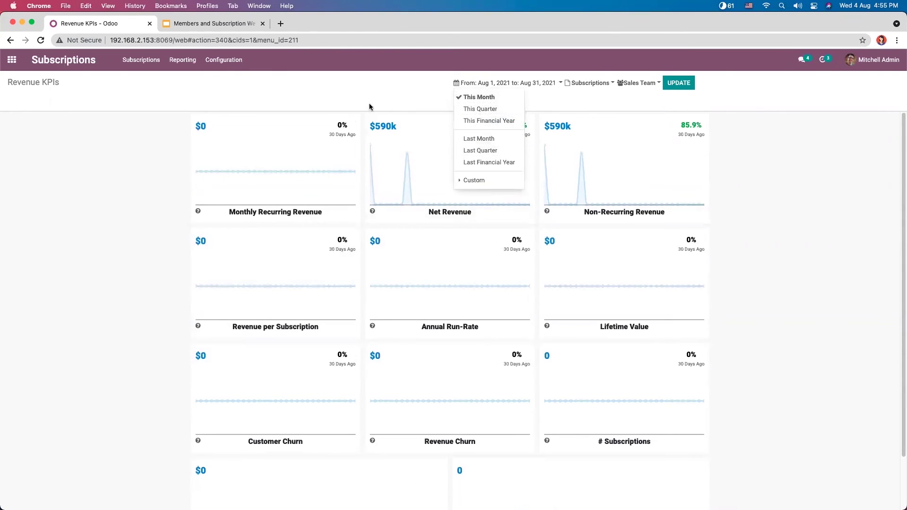
pyautogui.click(370, 90)
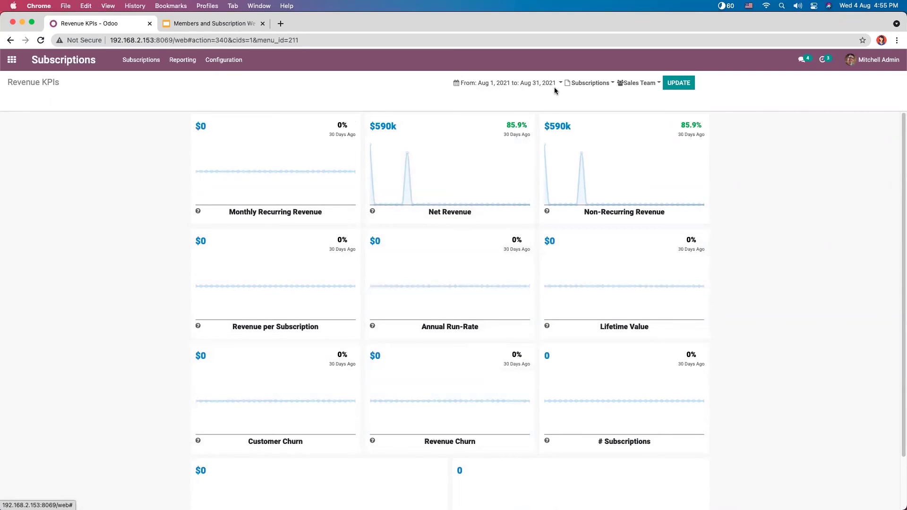
pyautogui.click(483, 85)
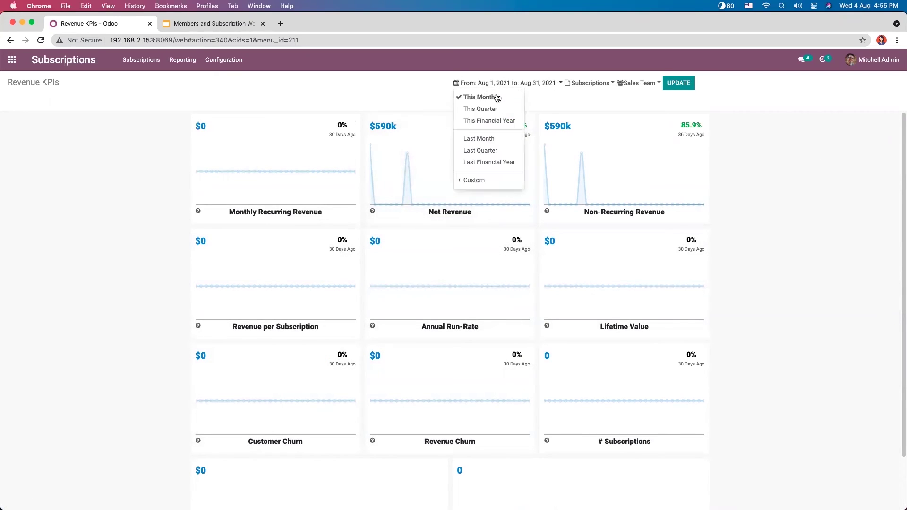
pyautogui.click(496, 122)
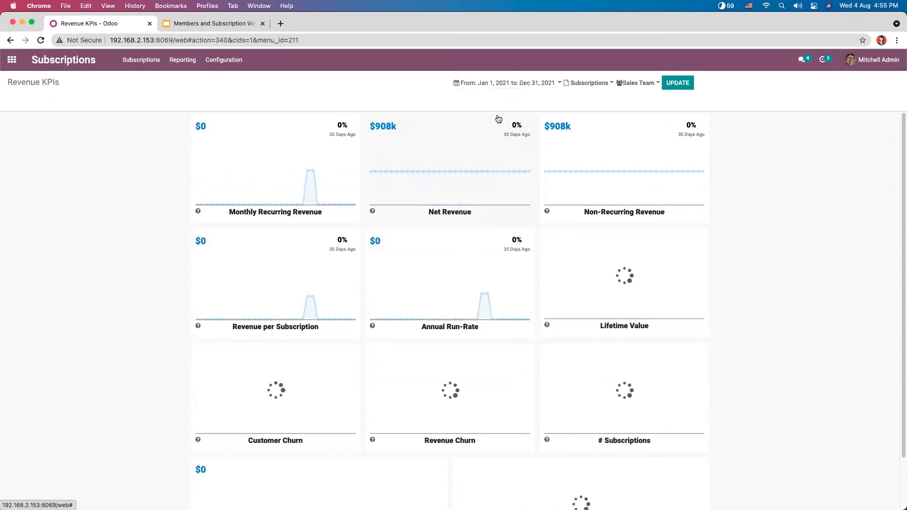
pyautogui.click(490, 85)
pyautogui.click(494, 119)
pyautogui.click(490, 85)
pyautogui.click(396, 90)
pyautogui.moveTo(340, 131)
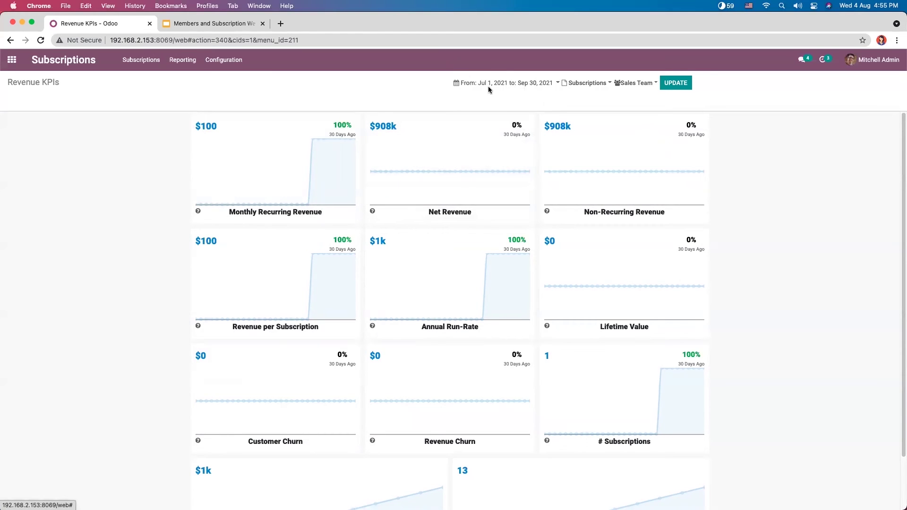
# Step: Filter the Revenue KPIs to the Online Magazine subscription template
pyautogui.click(594, 84)
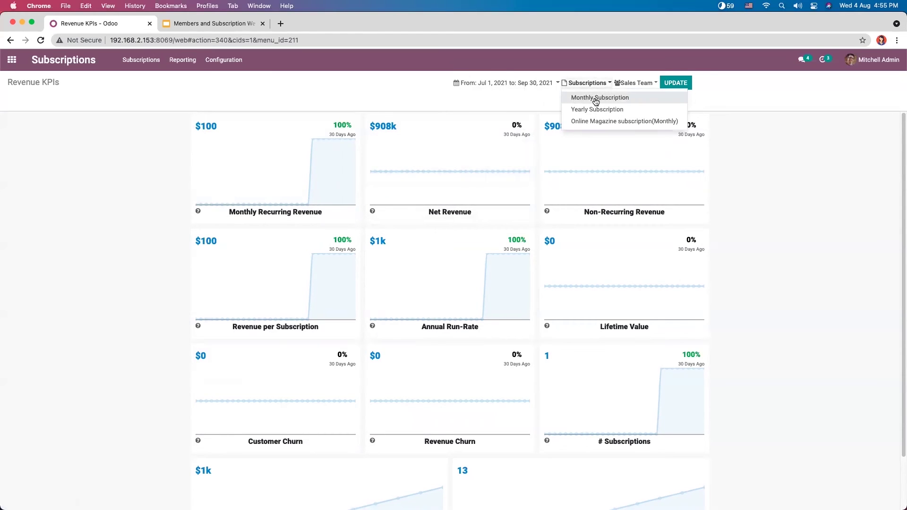
pyautogui.click(600, 121)
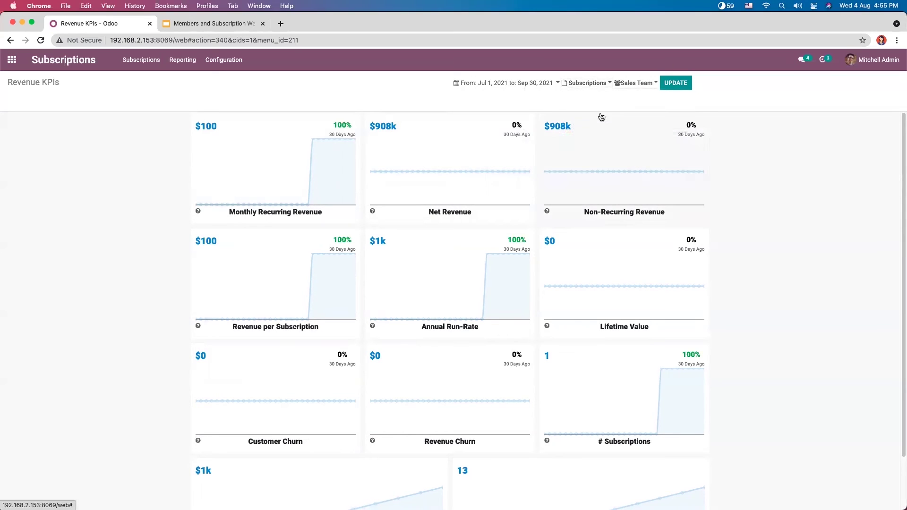
pyautogui.click(590, 87)
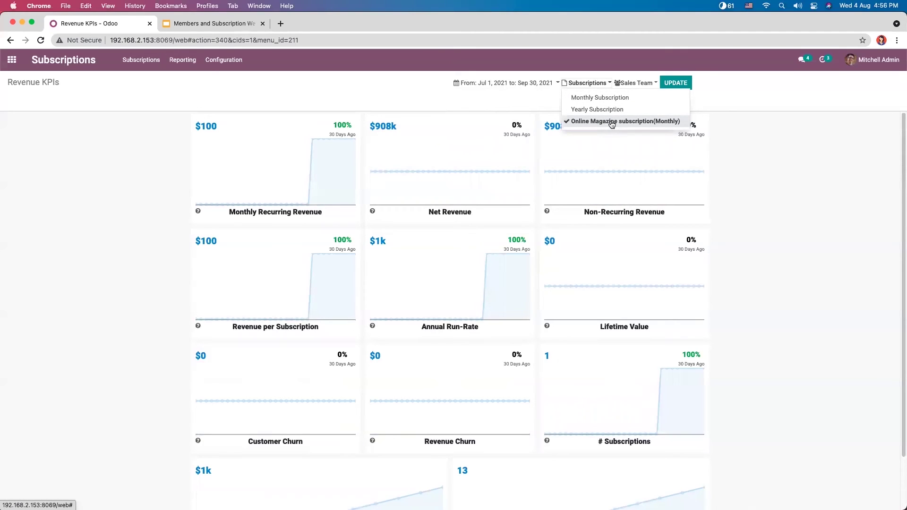
pyautogui.click(747, 136)
# Step: Set the Sales Team filter to America
pyautogui.click(636, 84)
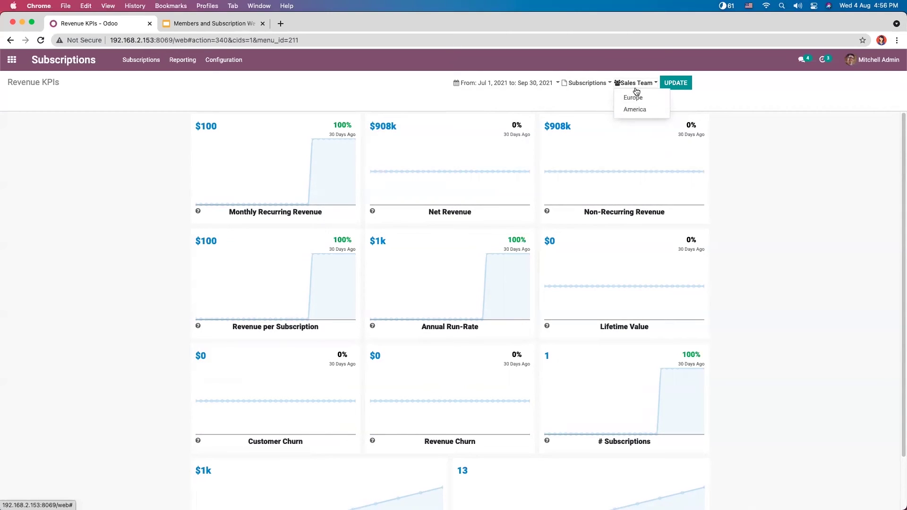
pyautogui.click(641, 99)
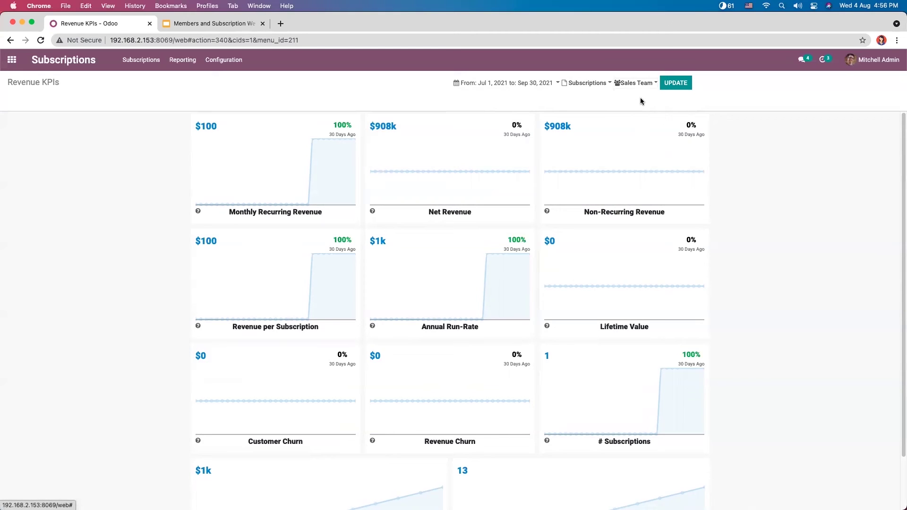
pyautogui.click(637, 85)
pyautogui.click(634, 110)
pyautogui.click(637, 84)
pyautogui.click(634, 109)
pyautogui.click(640, 84)
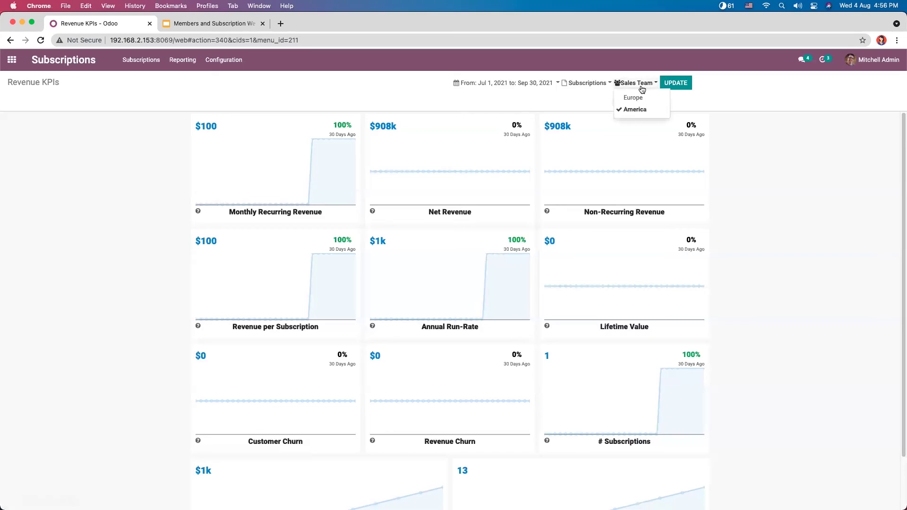
pyautogui.click(633, 85)
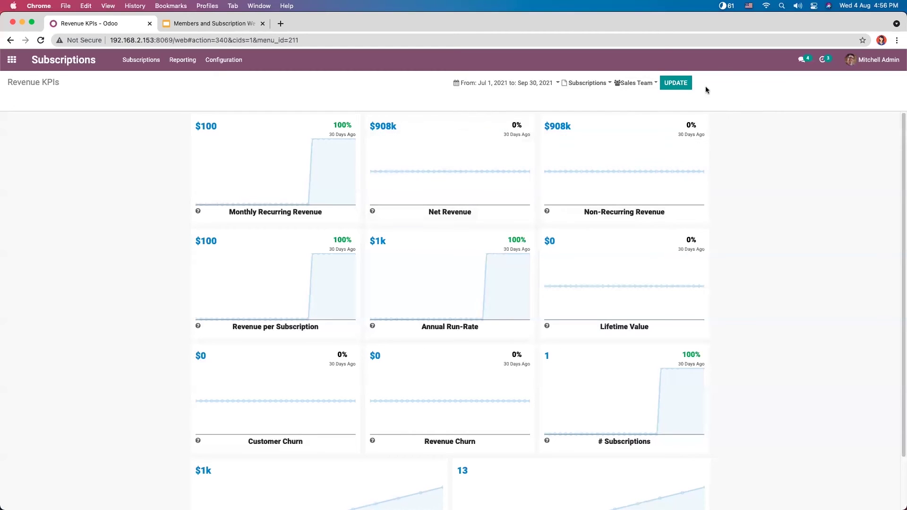
pyautogui.click(638, 84)
pyautogui.click(798, 187)
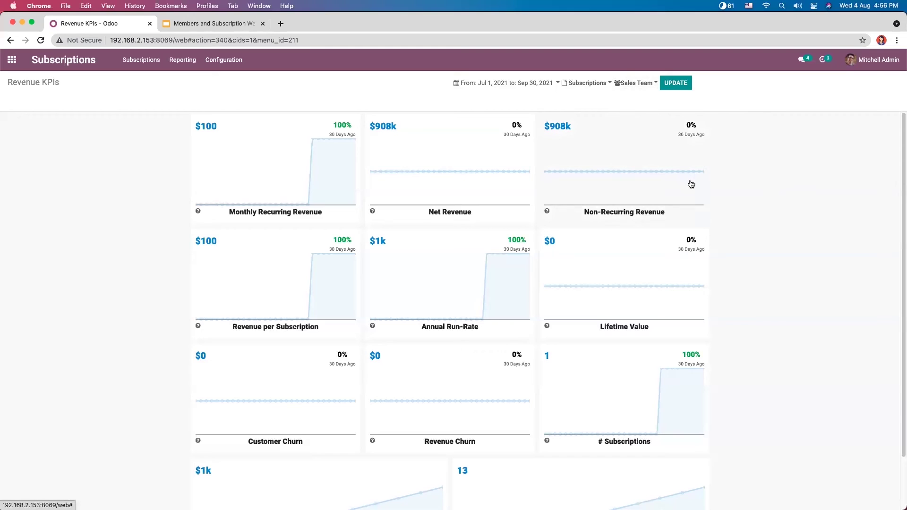
pyautogui.moveTo(690, 188)
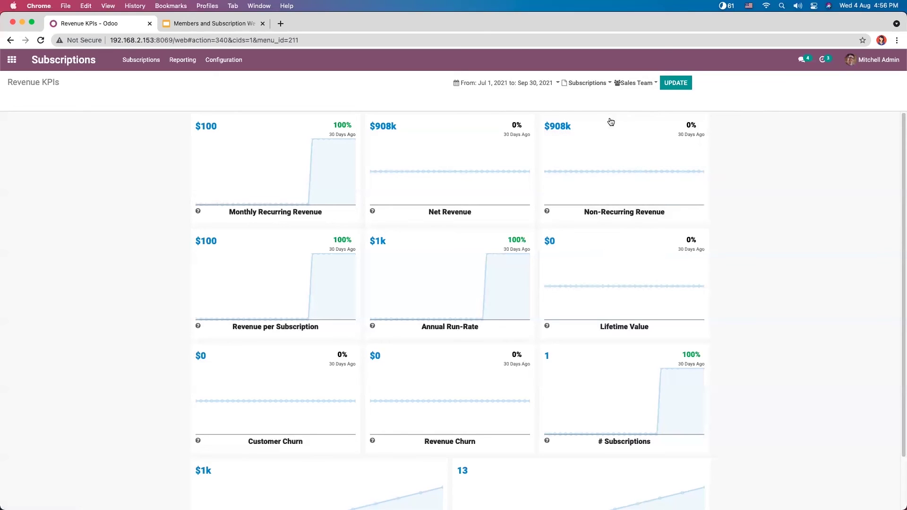
pyautogui.click(631, 84)
pyautogui.click(752, 107)
# Step: Add Monthly Subscription to the template filter, set This Financial Year, and update the KPIs
pyautogui.click(577, 83)
pyautogui.click(595, 97)
pyautogui.click(663, 83)
pyautogui.click(571, 84)
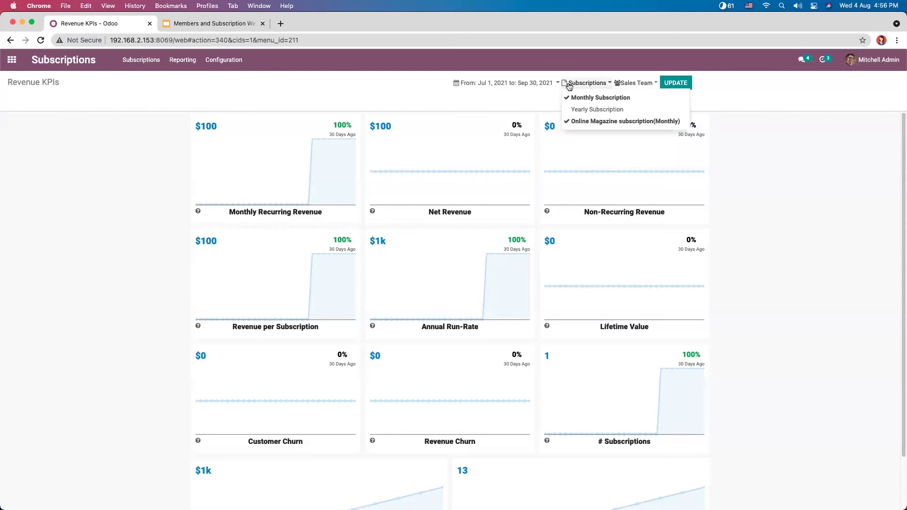
pyautogui.click(517, 84)
pyautogui.click(496, 177)
pyautogui.click(678, 84)
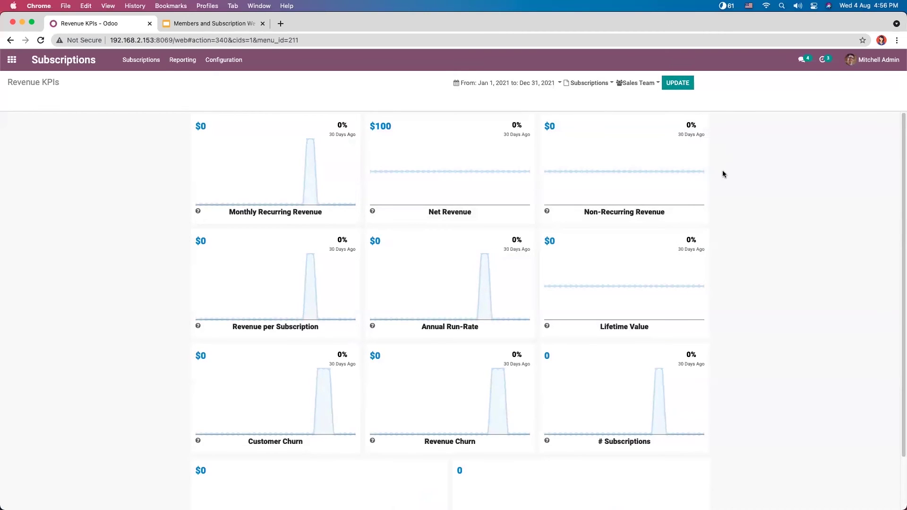
# Step: Show the Salesperson Dashboard for this month, noting the $660 monthly recurring revenue
pyautogui.click(180, 58)
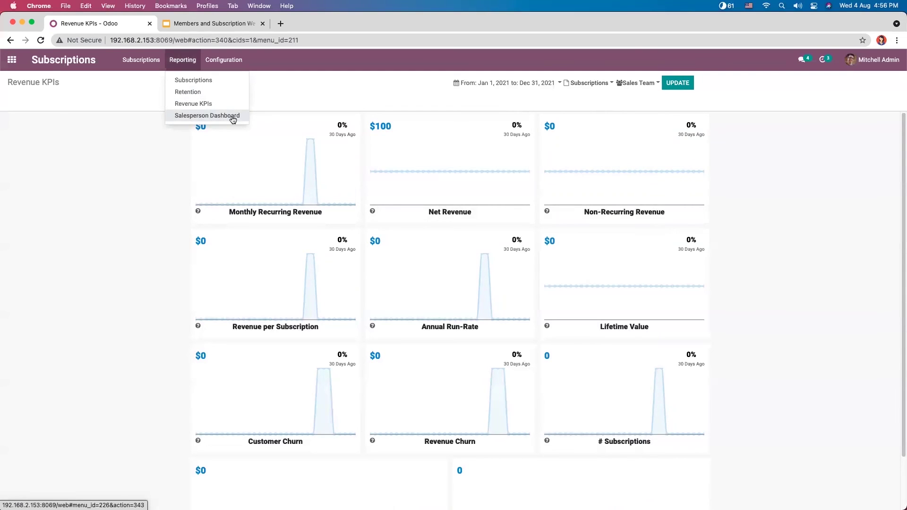
pyautogui.click(233, 118)
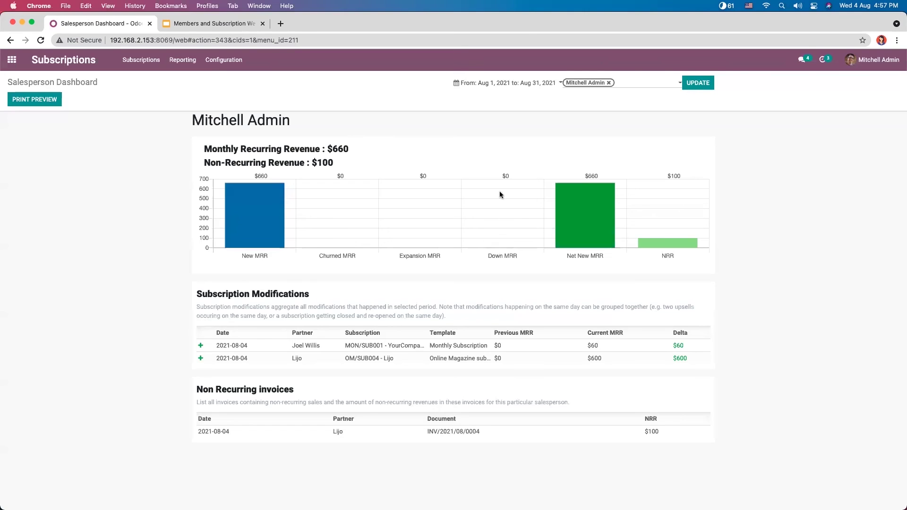
pyautogui.click(508, 84)
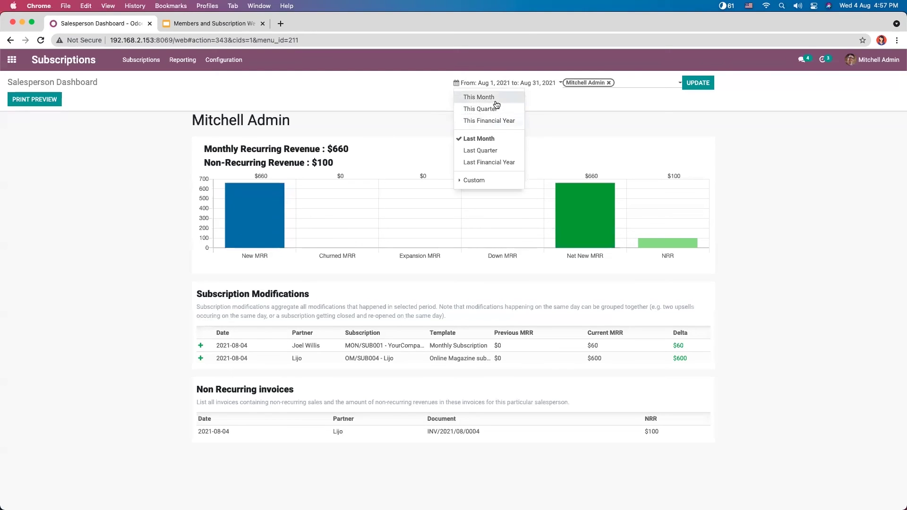
pyautogui.click(496, 99)
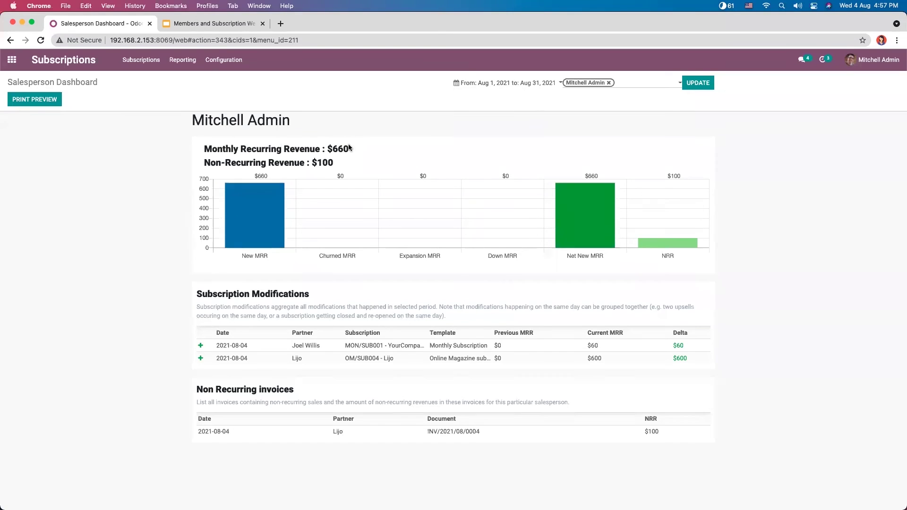
pyautogui.moveTo(333, 149); pyautogui.dragTo(354, 152)
# Step: Filter the dashboard to the other salesperson, then switch it back to the admin salesperson
pyautogui.click(609, 83)
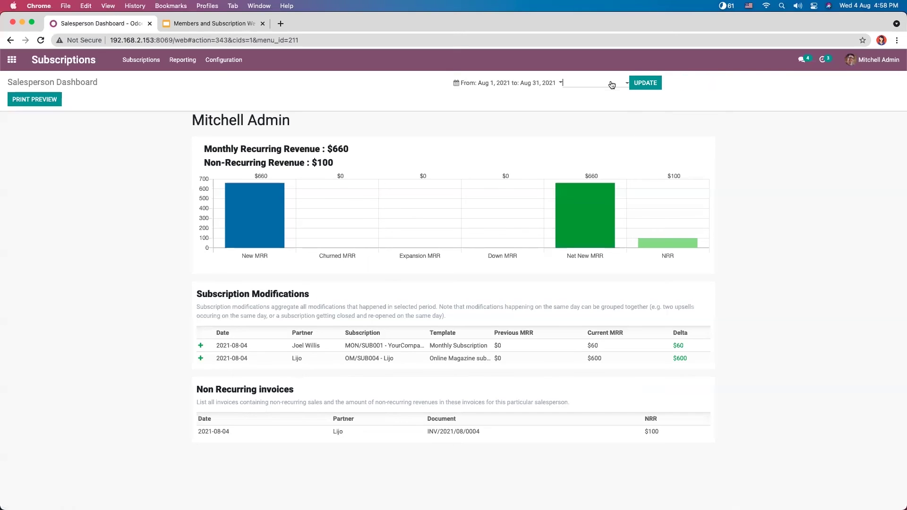
pyautogui.click(613, 85)
pyautogui.click(590, 96)
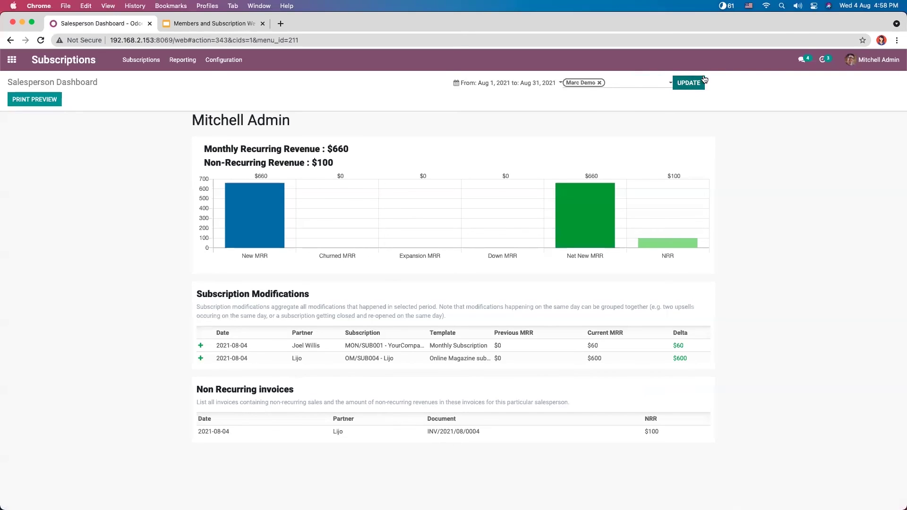
pyautogui.click(693, 83)
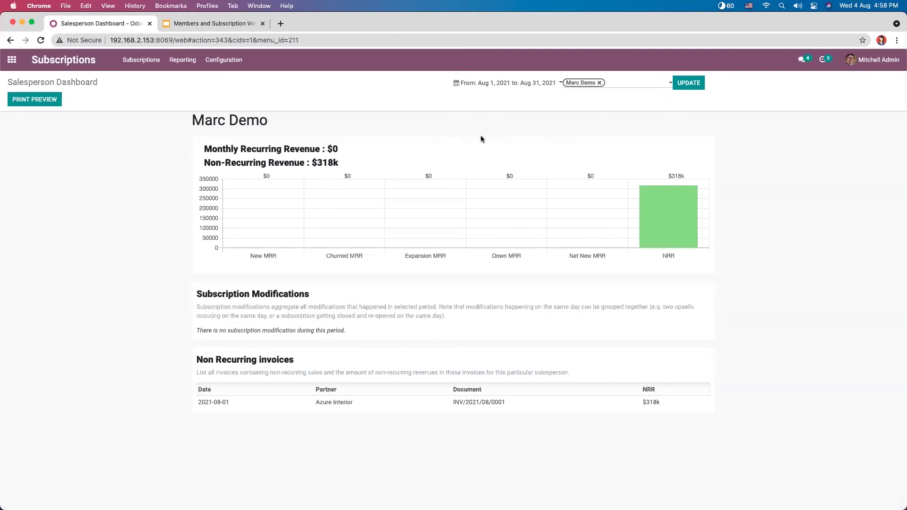
pyautogui.click(600, 83)
pyautogui.click(601, 87)
pyautogui.click(595, 103)
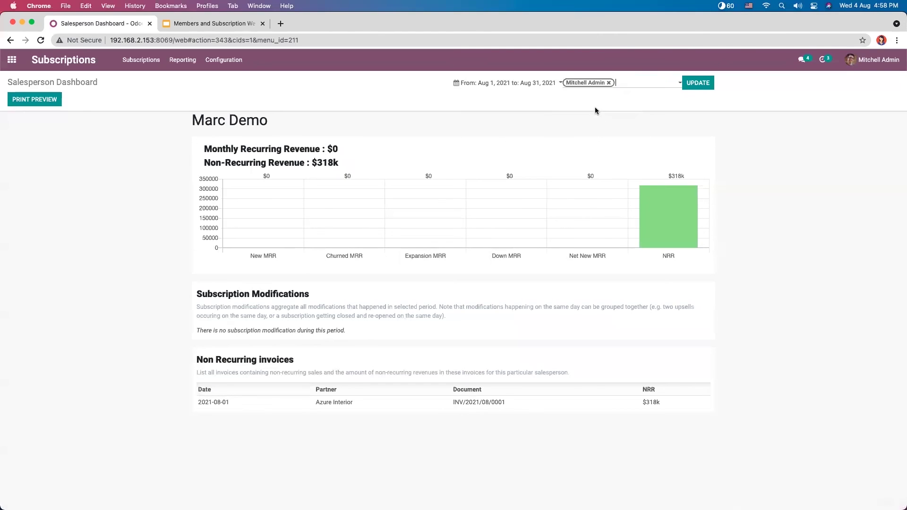
pyautogui.click(692, 85)
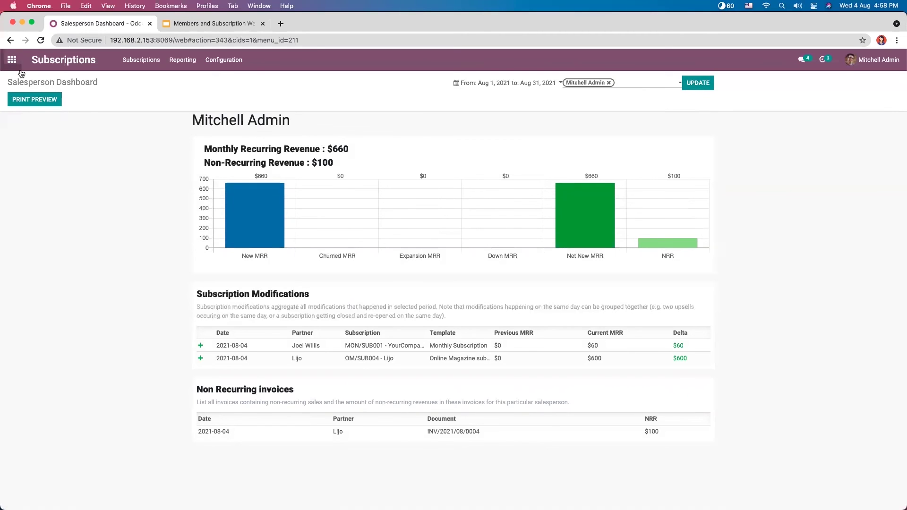
# Step: Export the salesperson report as a PDF and view it
pyautogui.click(29, 100)
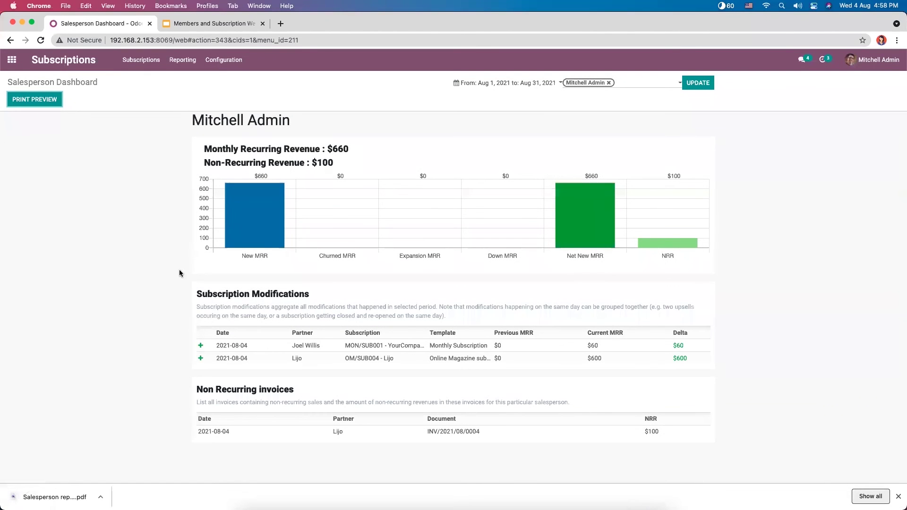
pyautogui.click(55, 497)
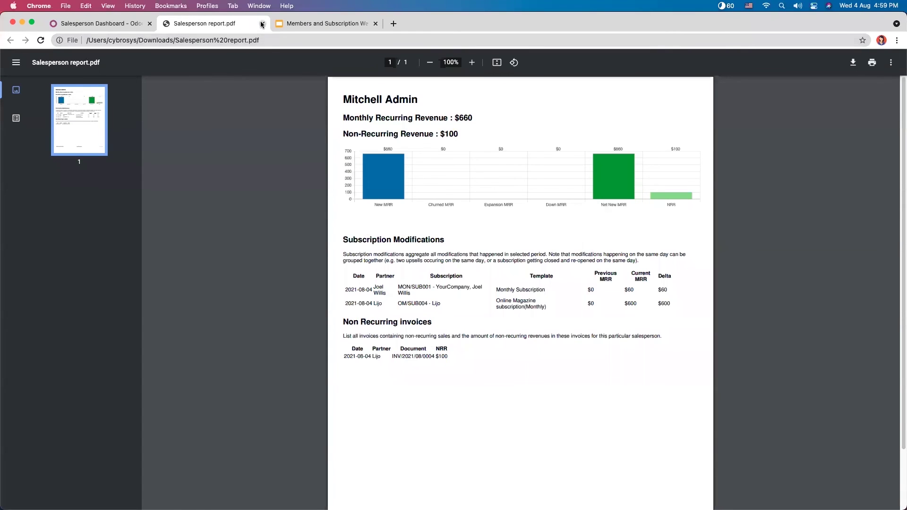
pyautogui.click(262, 24)
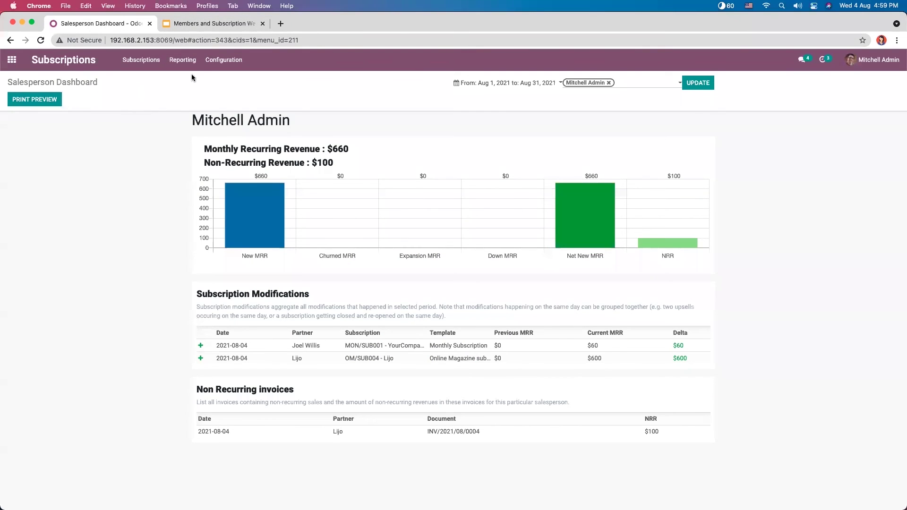
# Step: Leave the subscription reports and go to the Odoo home screen of apps
pyautogui.click(183, 60)
pyautogui.moveTo(164, 67)
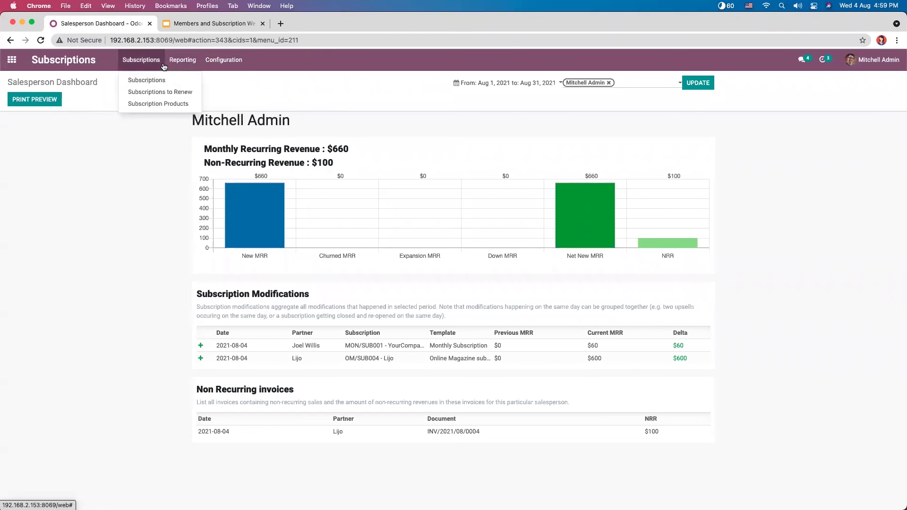
pyautogui.click(131, 126)
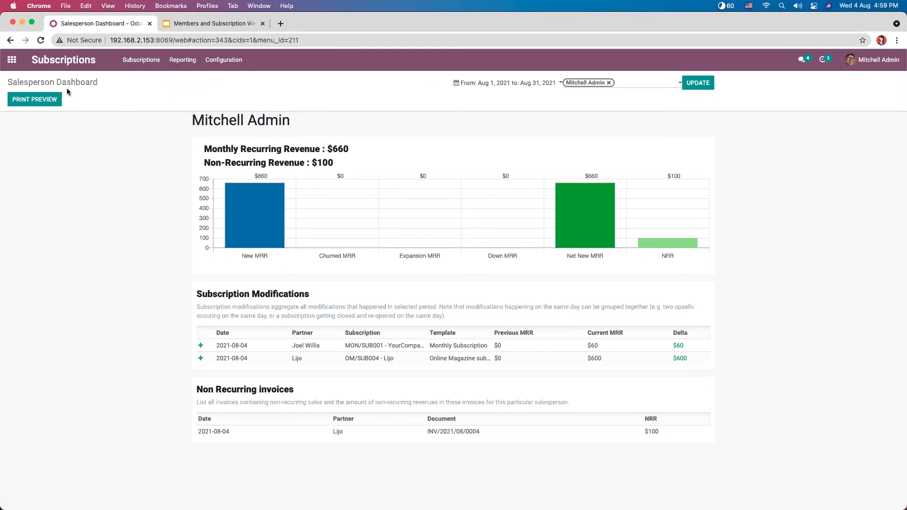
pyautogui.click(147, 65)
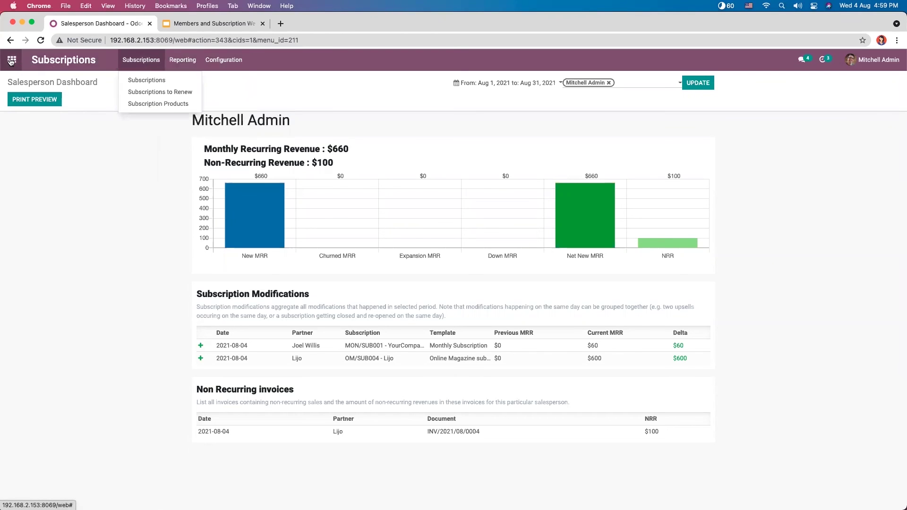
pyautogui.click(12, 60)
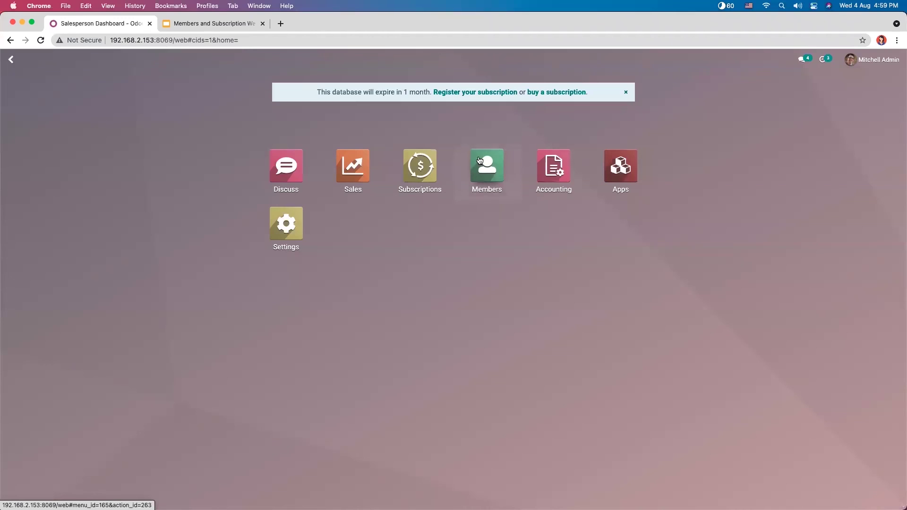
# Step: Open the existing member in Members and view its Membership tab showing Free Member
pyautogui.click(512, 168)
pyautogui.click(91, 146)
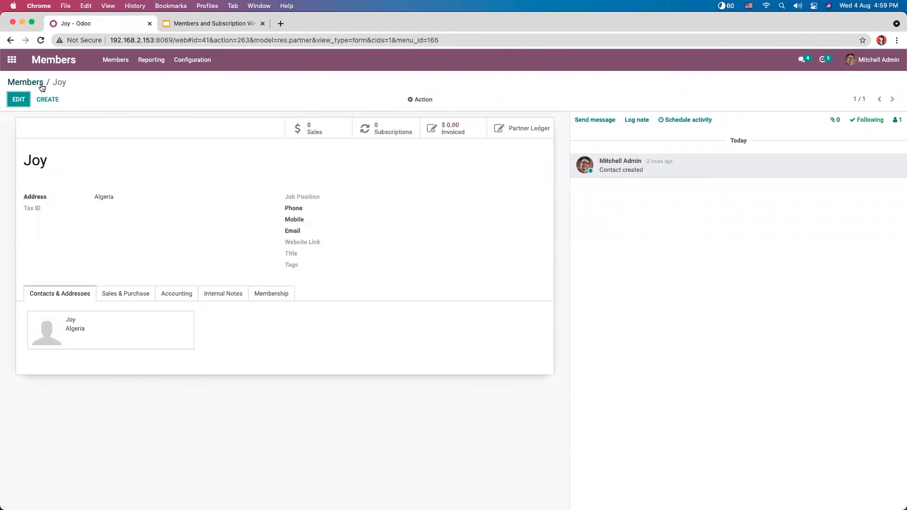
pyautogui.click(35, 83)
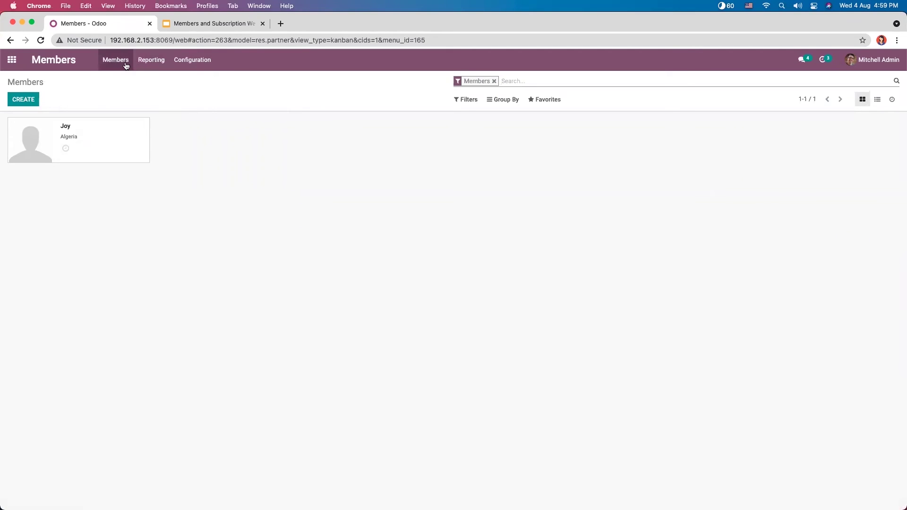
pyautogui.click(118, 63)
pyautogui.click(101, 139)
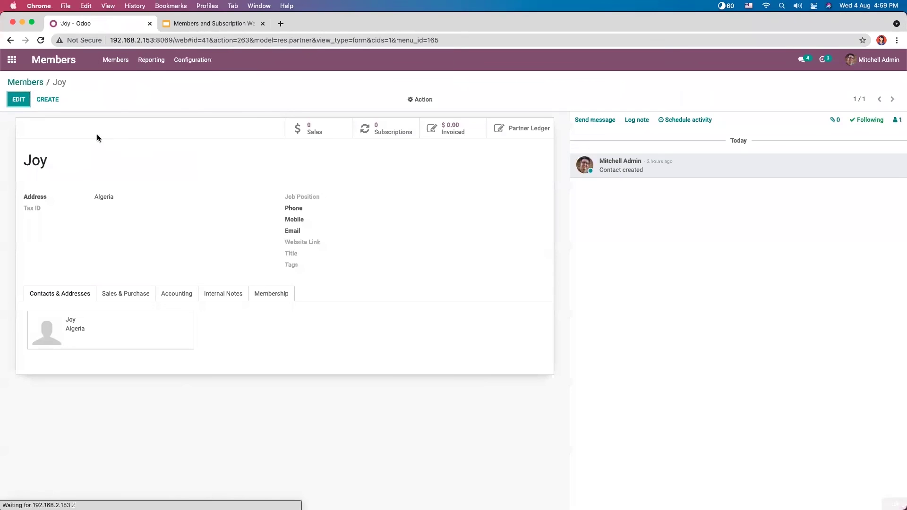
pyautogui.click(284, 294)
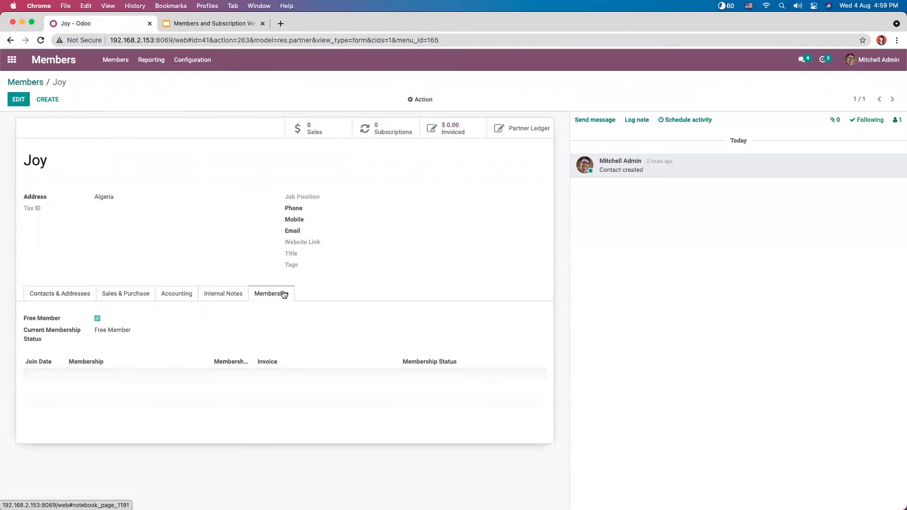
pyautogui.click(64, 293)
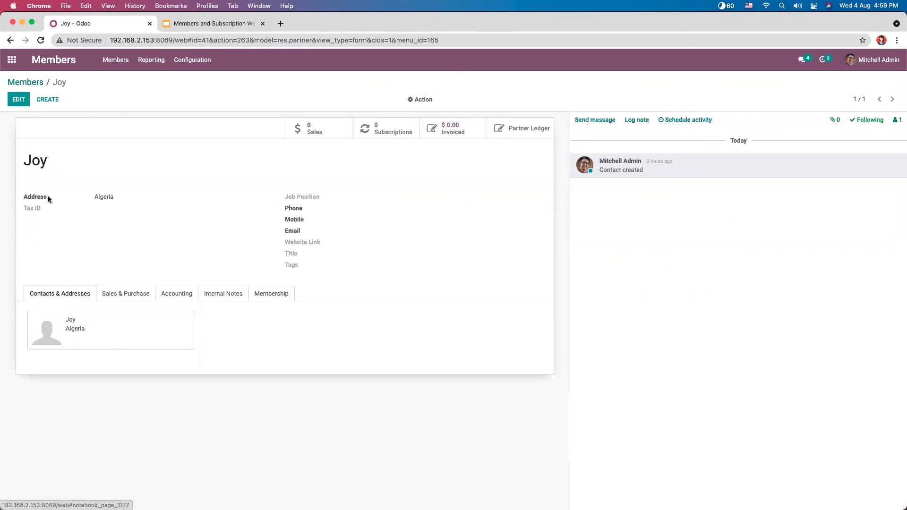
pyautogui.click(271, 293)
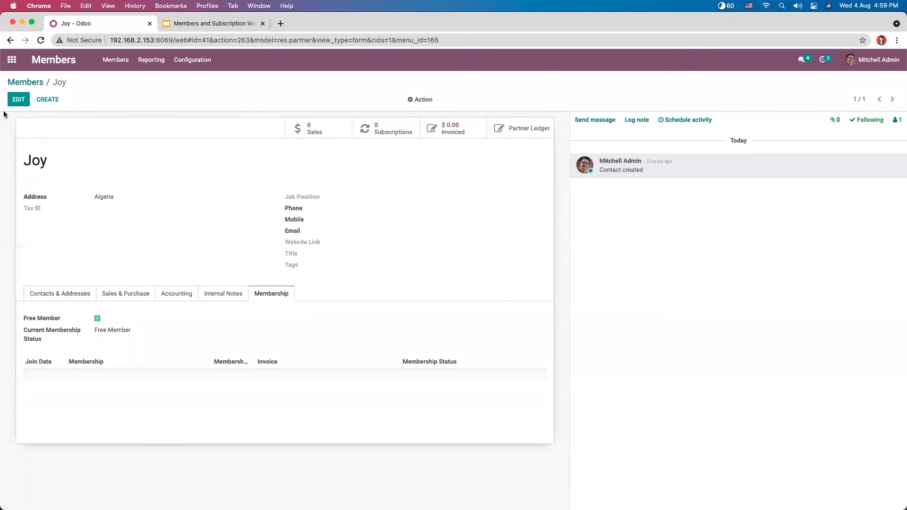
# Step: Go back to the home screen and reopen the existing member's record from Members
pyautogui.click(15, 100)
pyautogui.click(25, 82)
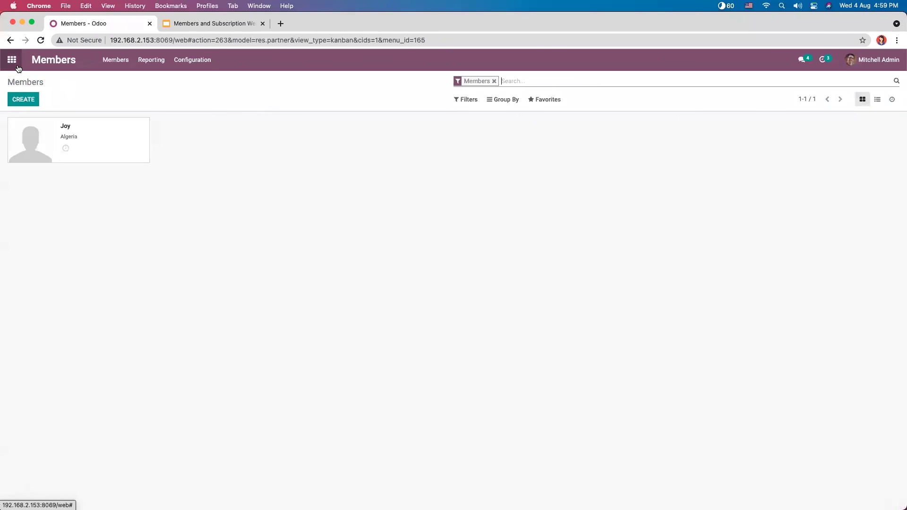
pyautogui.click(18, 69)
pyautogui.click(481, 176)
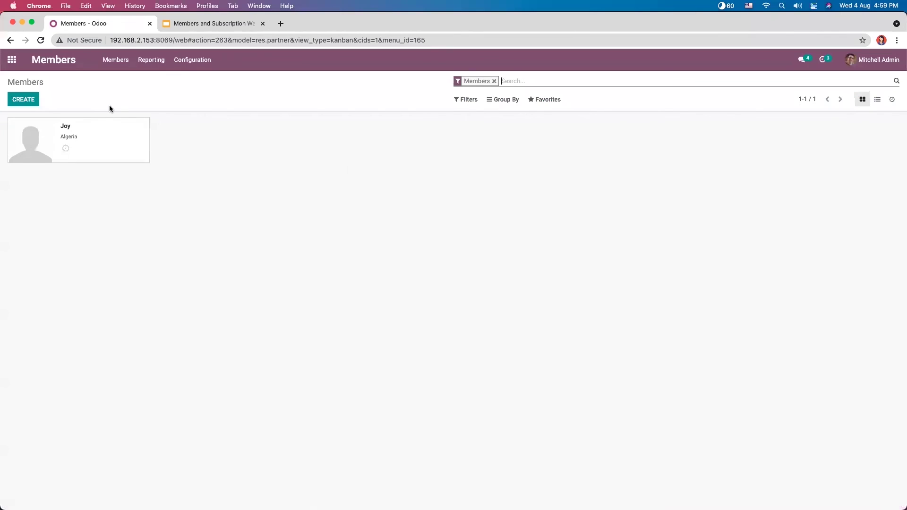
pyautogui.click(92, 144)
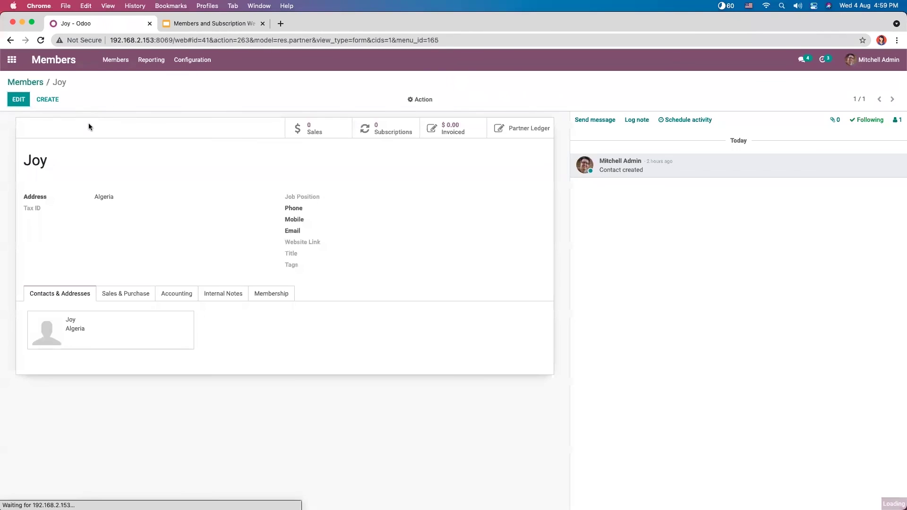
# Step: Create a new member, enter the member's name, and untick Free Member
pyautogui.click(25, 95)
pyautogui.click(25, 83)
pyautogui.click(25, 101)
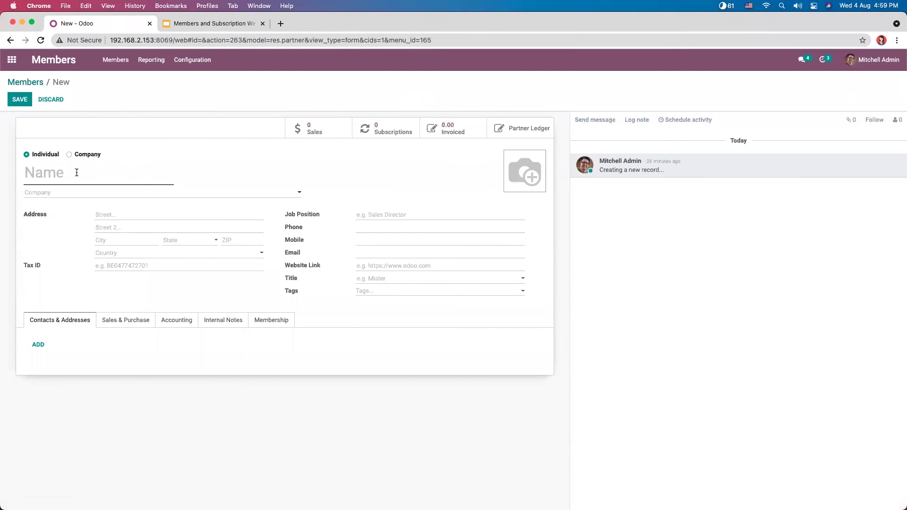
pyautogui.write('Lijo')
pyautogui.click(267, 320)
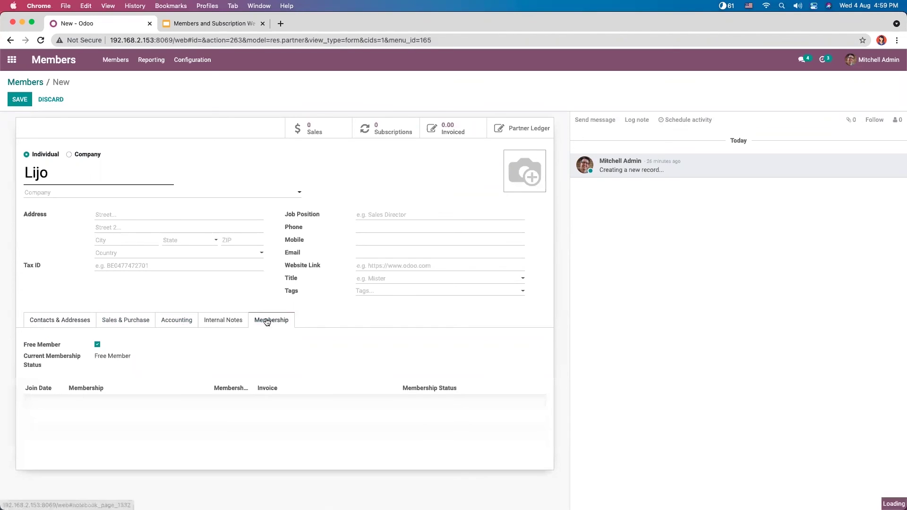
pyautogui.click(97, 344)
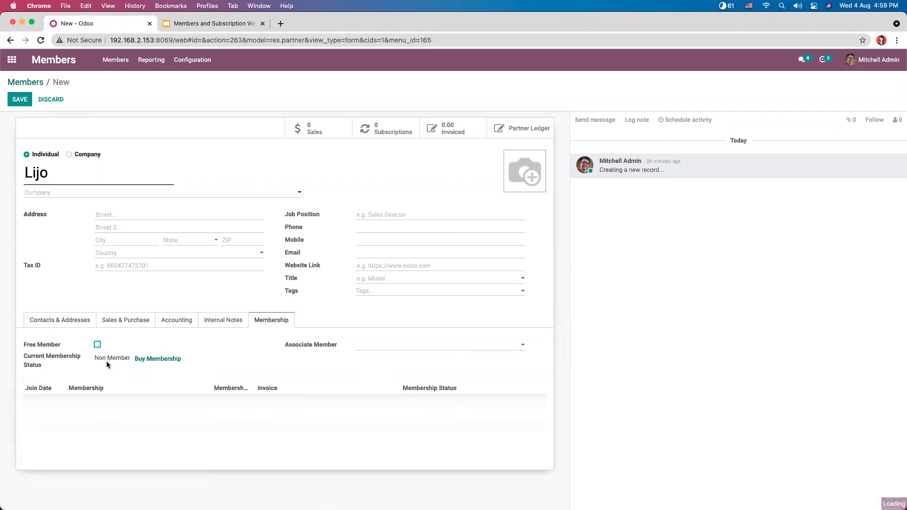
# Step: Buy a Preliminary Membership for the new member and invoice it
pyautogui.click(145, 360)
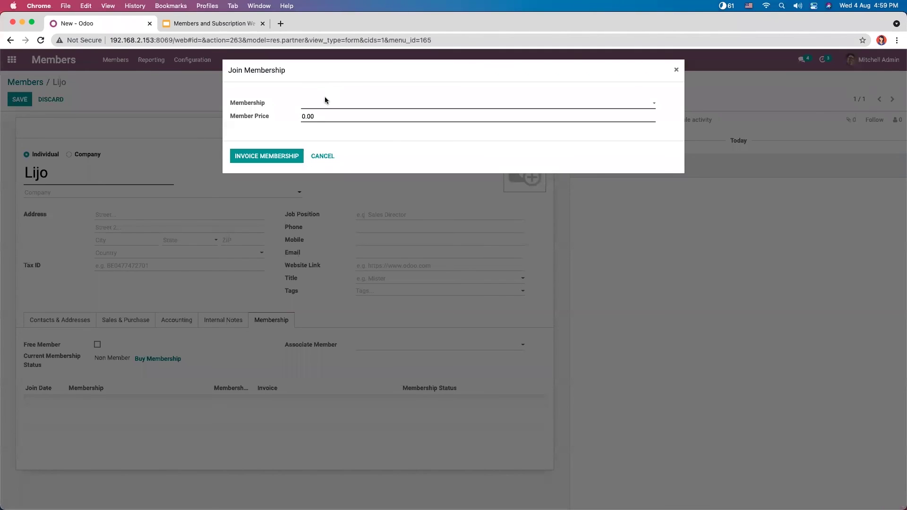
pyautogui.click(325, 101)
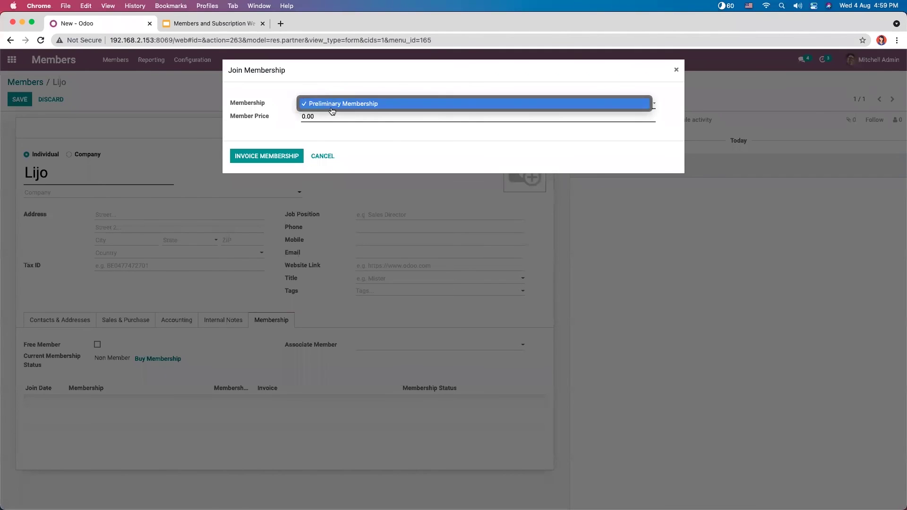
pyautogui.click(331, 103)
pyautogui.click(279, 152)
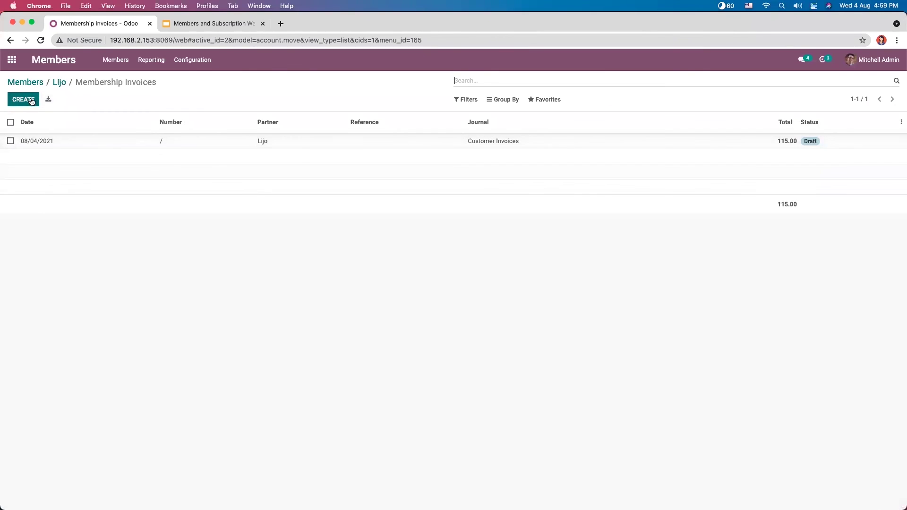
# Step: Post the membership invoice and confirm the new member shows as Invoiced Member
pyautogui.click(87, 141)
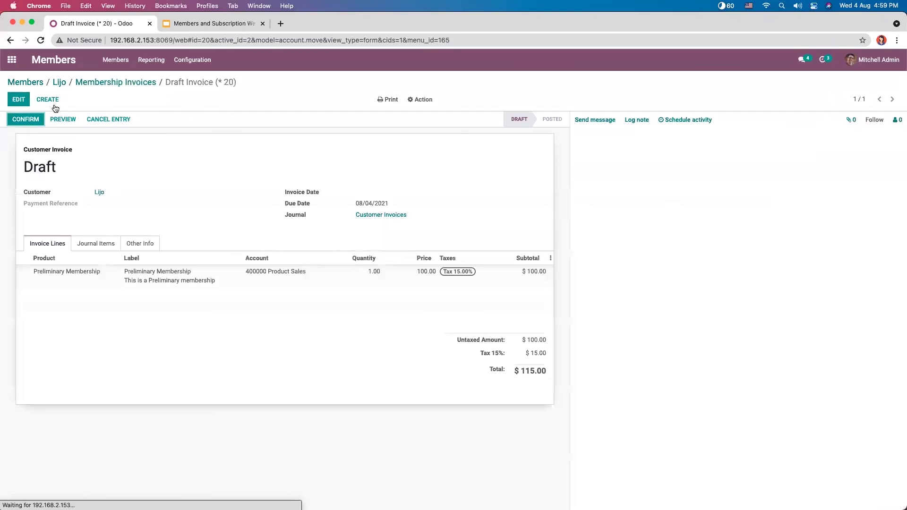
pyautogui.click(29, 120)
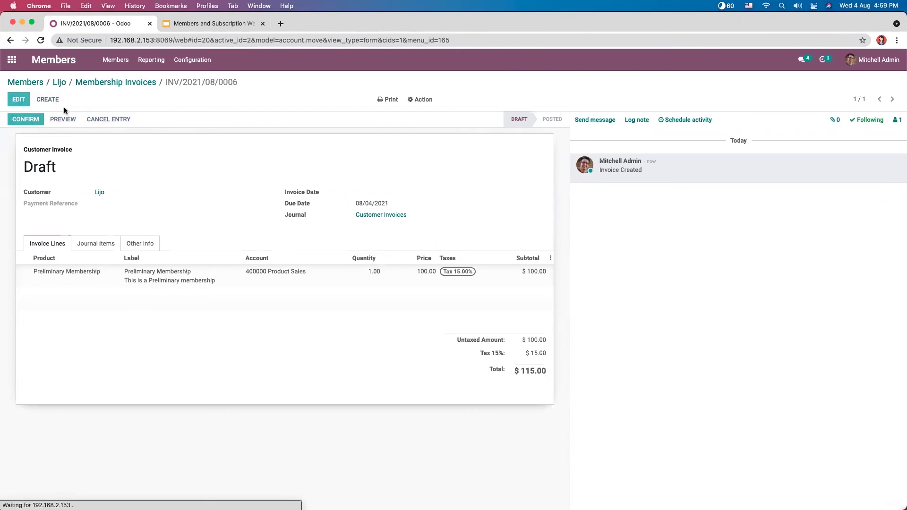
pyautogui.click(96, 83)
pyautogui.click(60, 83)
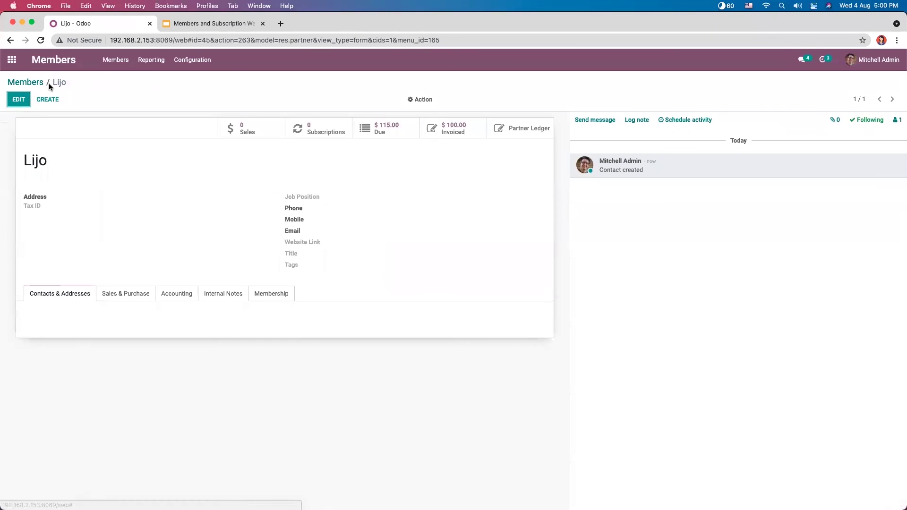
pyautogui.click(36, 82)
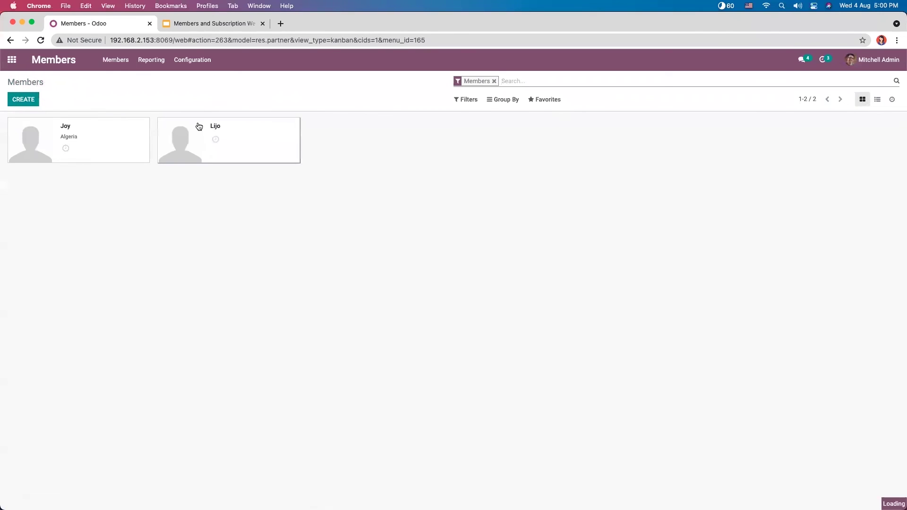
pyautogui.click(214, 128)
pyautogui.click(276, 292)
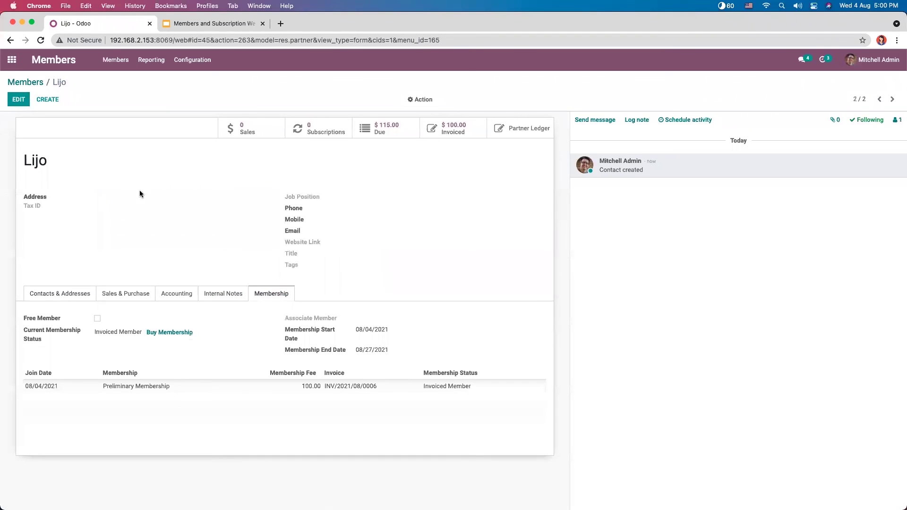
pyautogui.click(12, 60)
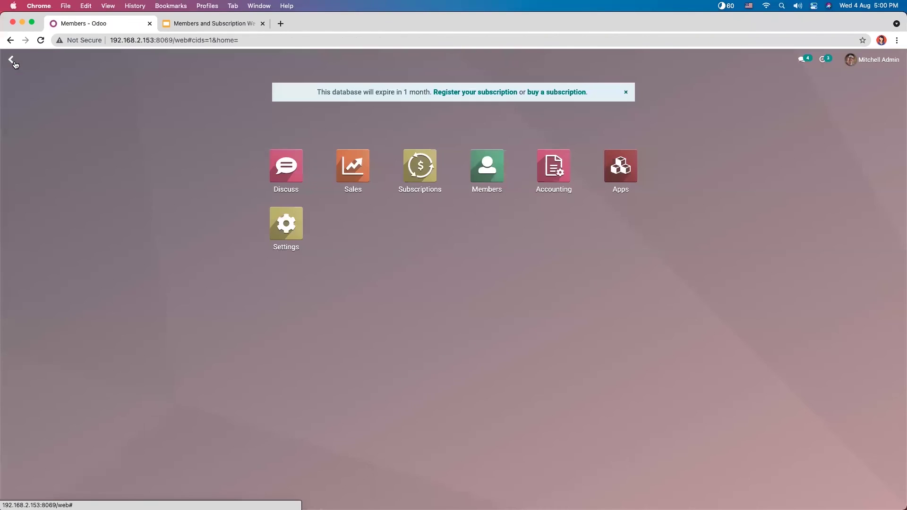
# Step: Return to the Subscriptions app after a brief detour through Members
pyautogui.click(423, 168)
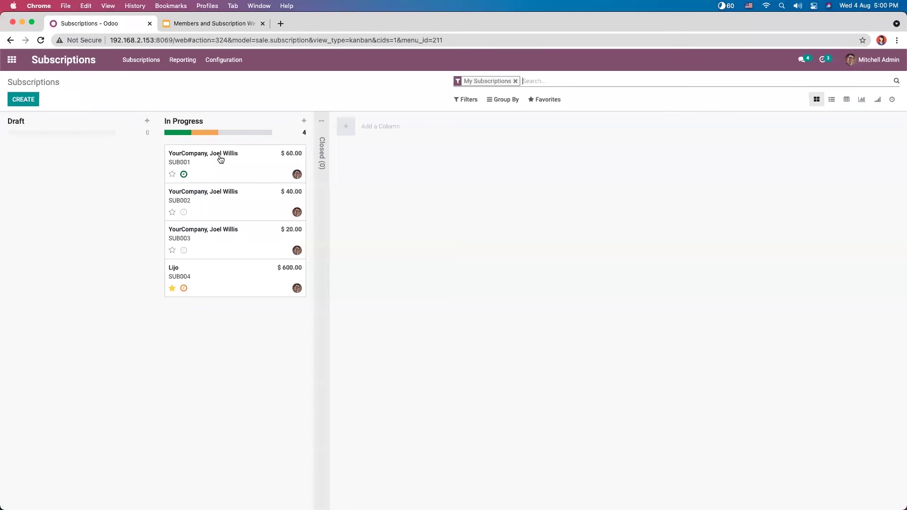
pyautogui.click(28, 99)
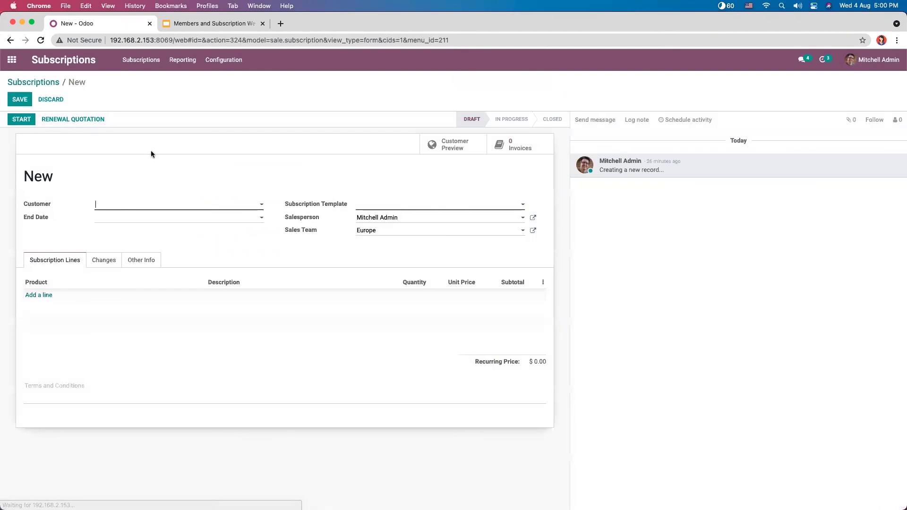
pyautogui.click(117, 208)
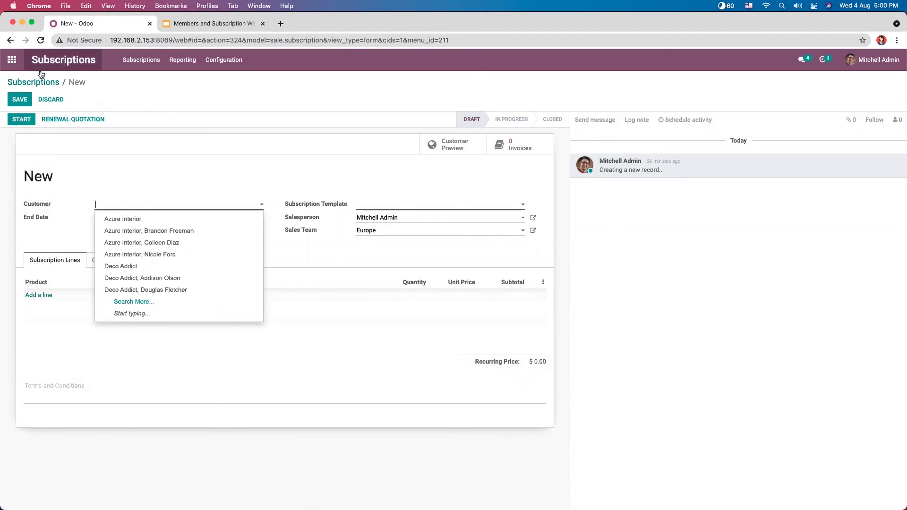
pyautogui.click(12, 59)
pyautogui.click(471, 168)
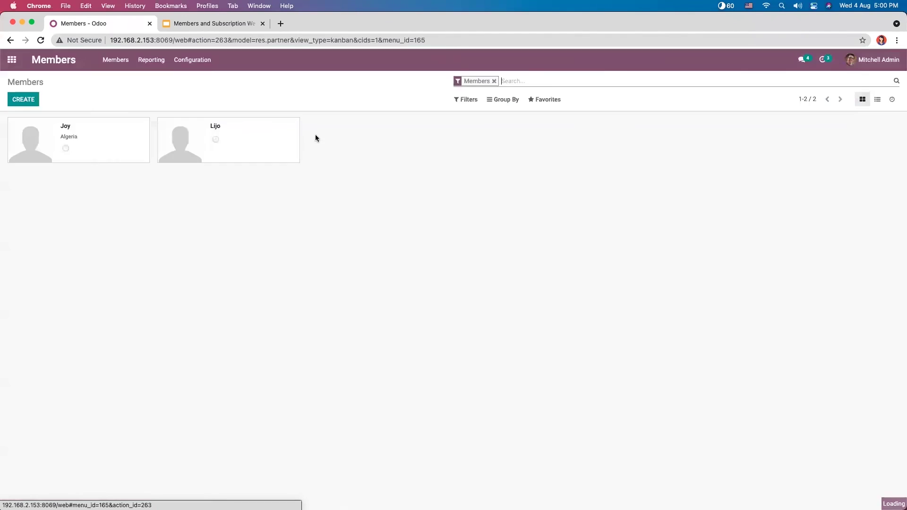
pyautogui.click(12, 60)
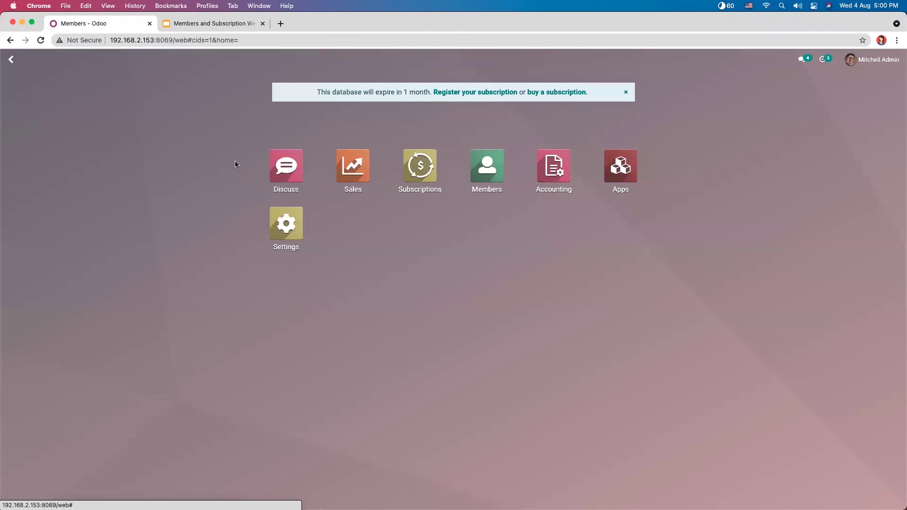
pyautogui.click(417, 172)
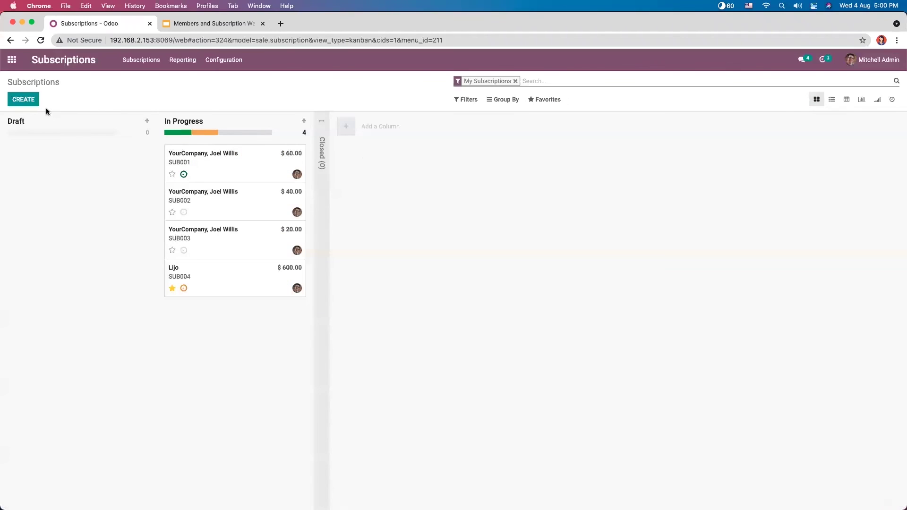
# Step: Start a new subscription for the new member with a Magazine Subscription(Monthly) line
pyautogui.click(24, 99)
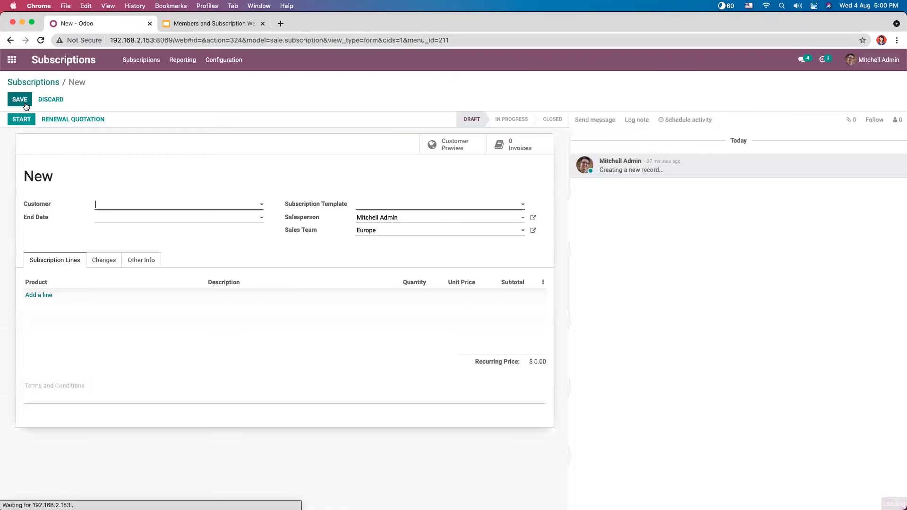
pyautogui.click(114, 208)
pyautogui.write('l')
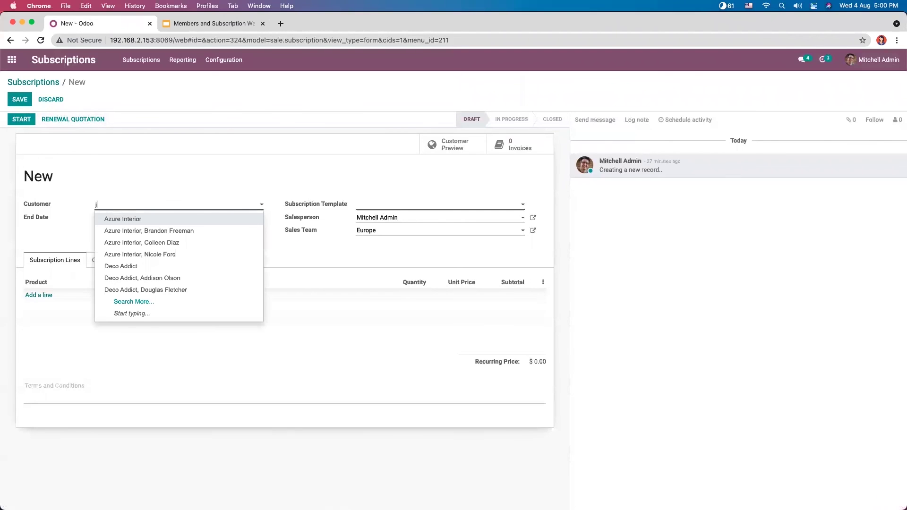
pyautogui.write('ijo')
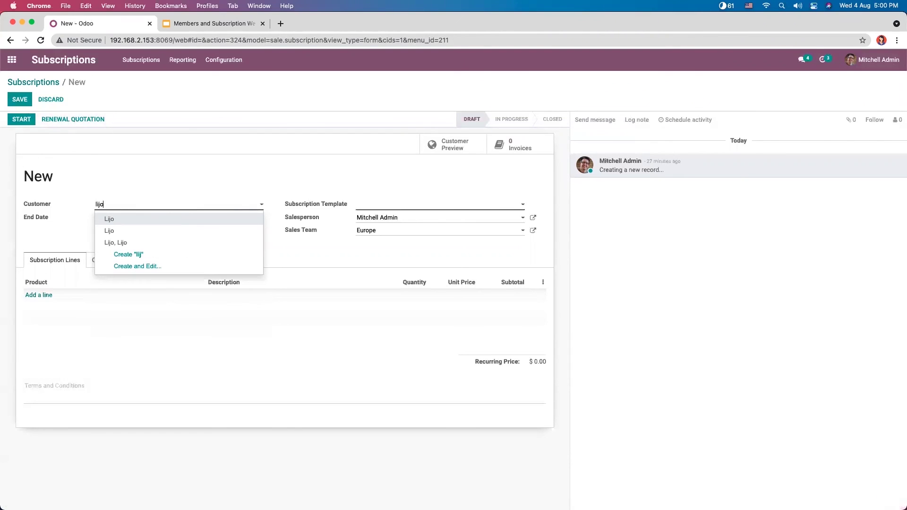
pyautogui.click(138, 218)
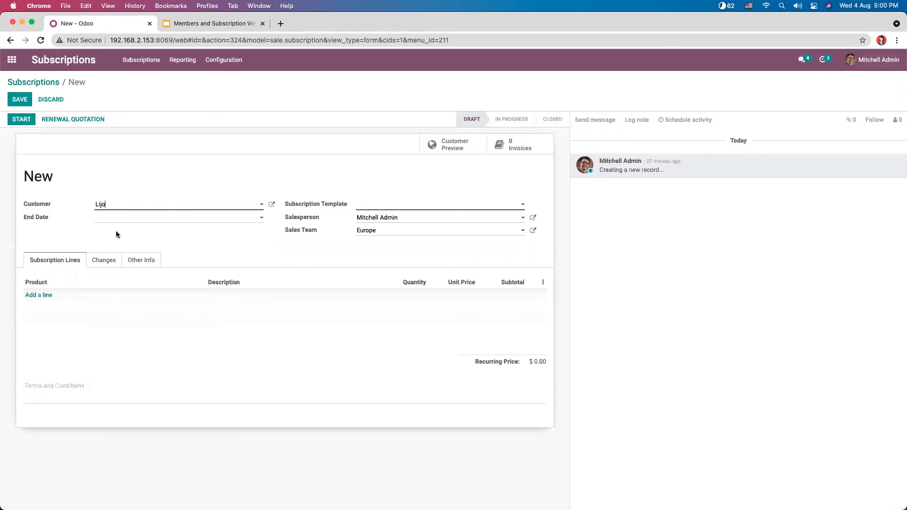
pyautogui.click(46, 296)
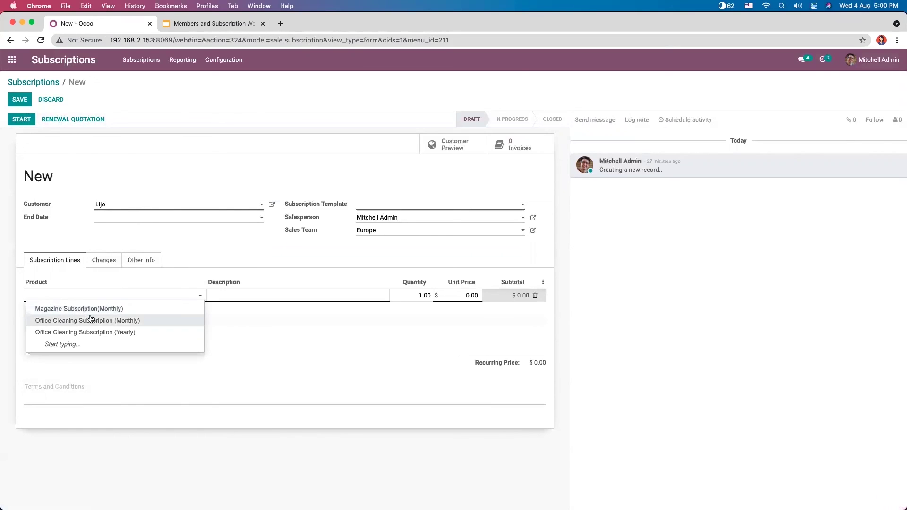
pyautogui.click(92, 305)
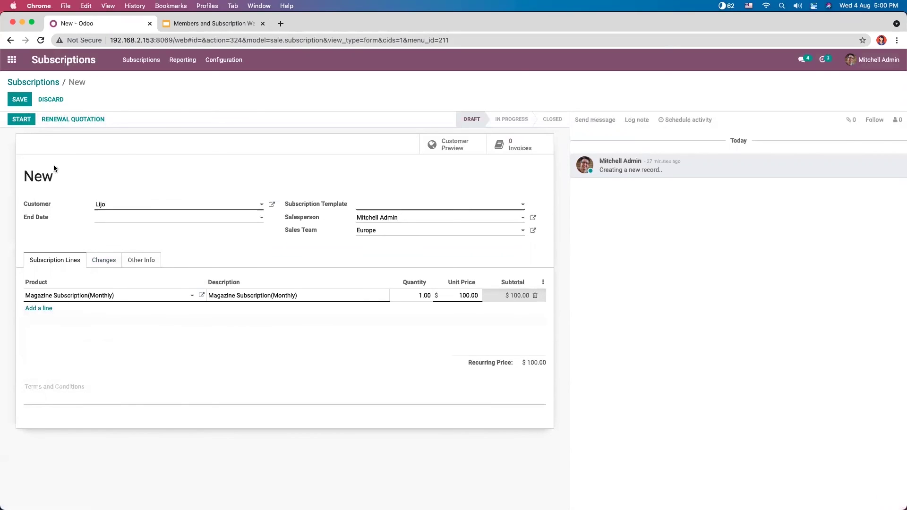
# Step: Apply the OM - Online Magazine template, save, and start the subscription as OM/SUB005
pyautogui.click(21, 100)
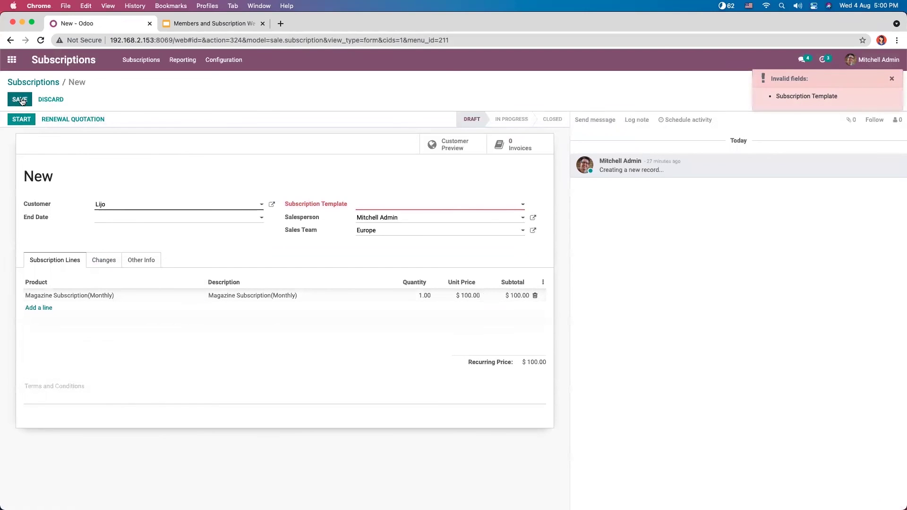
pyautogui.click(22, 101)
pyautogui.click(383, 208)
pyautogui.click(413, 240)
pyautogui.click(14, 103)
pyautogui.click(26, 121)
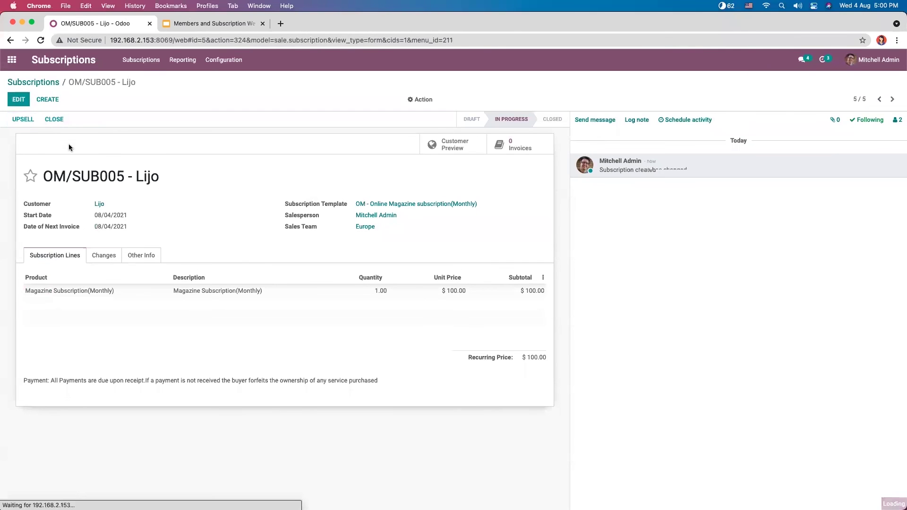
pyautogui.click(12, 59)
# Step: Open the newly created $100 subscription SUB005 in Subscriptions
pyautogui.click(484, 166)
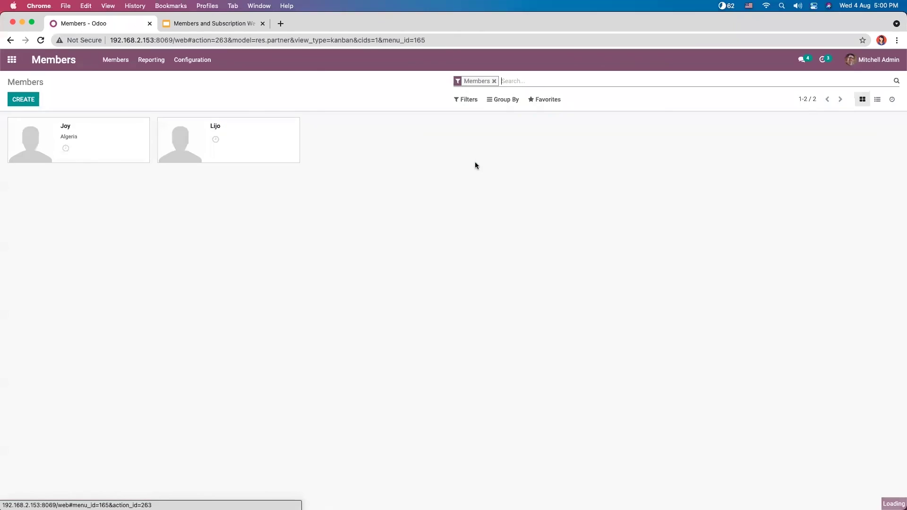
pyautogui.click(208, 133)
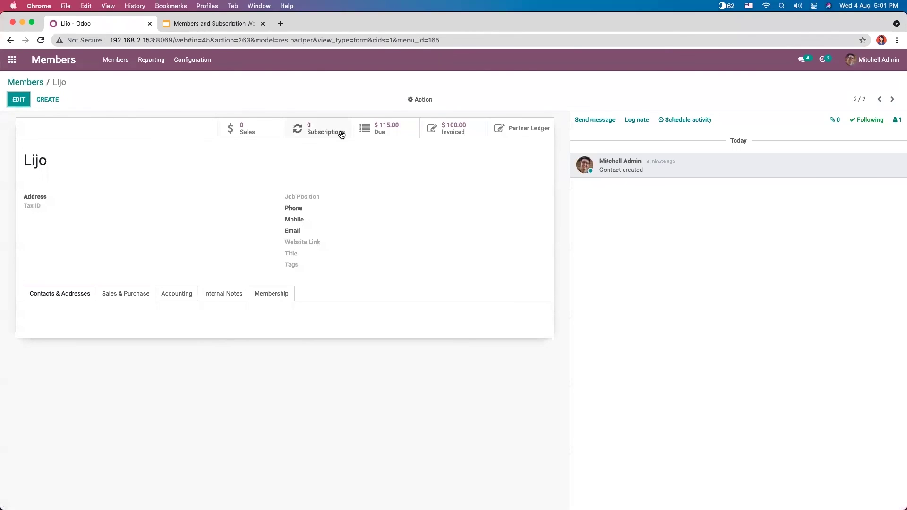
pyautogui.click(12, 59)
pyautogui.click(426, 178)
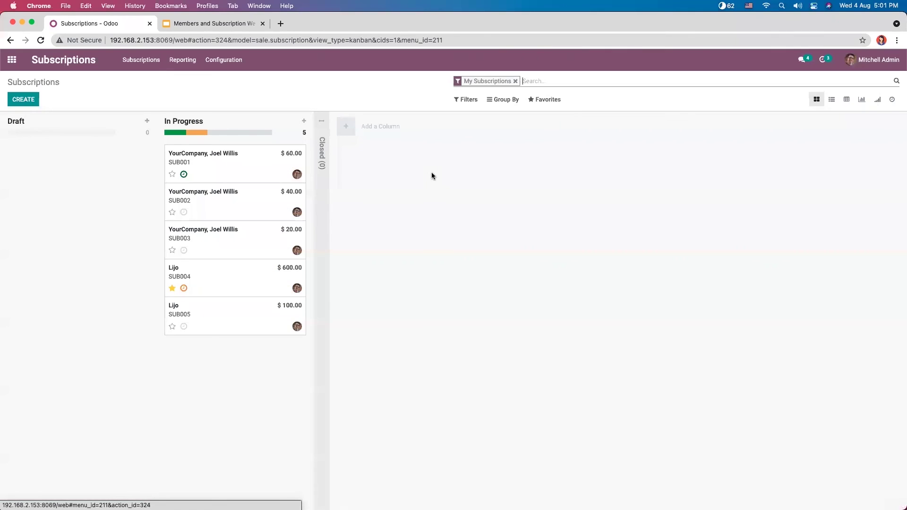
pyautogui.click(219, 309)
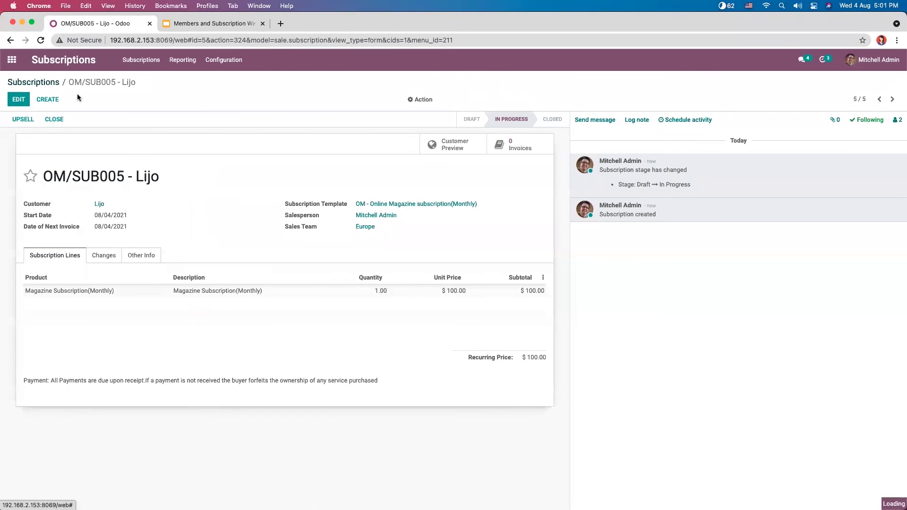
pyautogui.click(50, 84)
# Step: Check the customer's $600 subscription SUB004 and its linked sales orders, then open Members
pyautogui.click(229, 274)
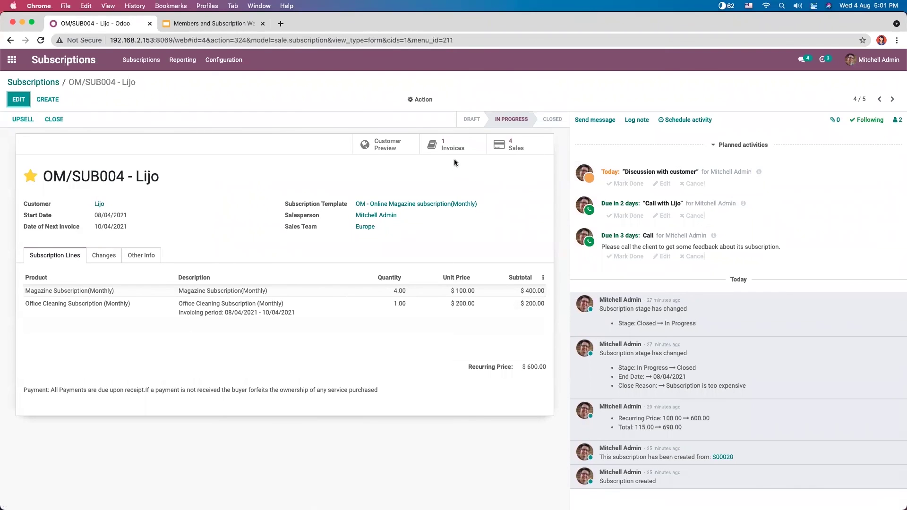
pyautogui.click(503, 144)
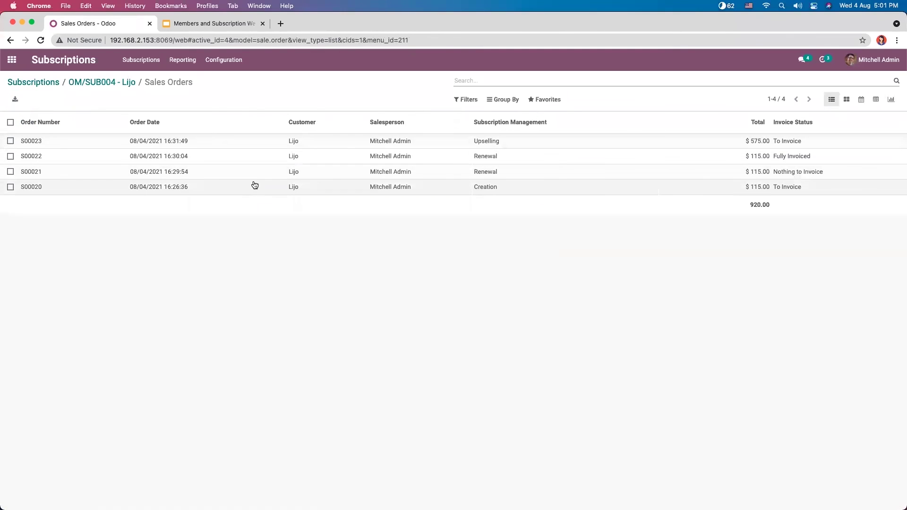
pyautogui.click(79, 84)
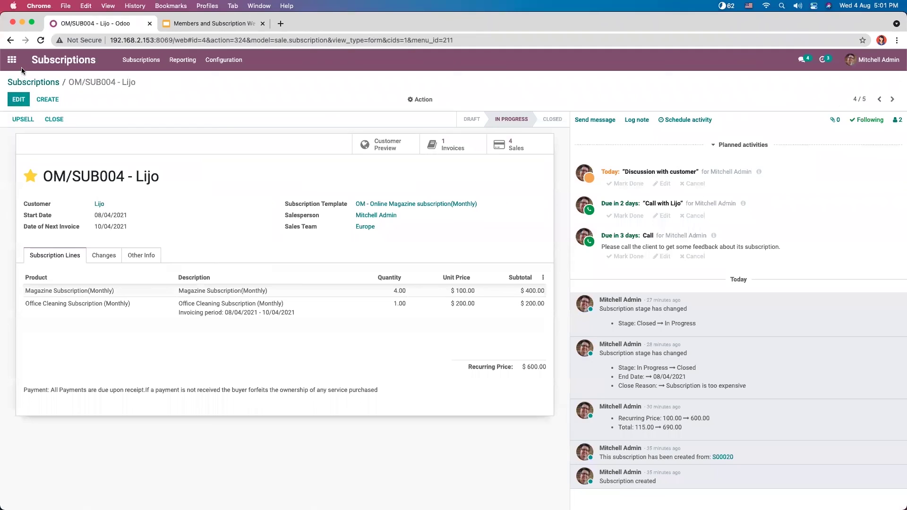
pyautogui.click(12, 59)
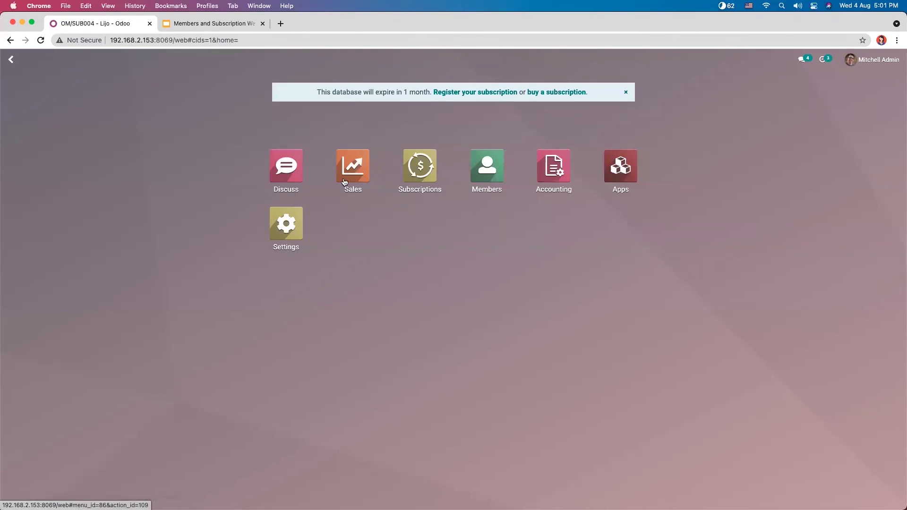
pyautogui.click(487, 163)
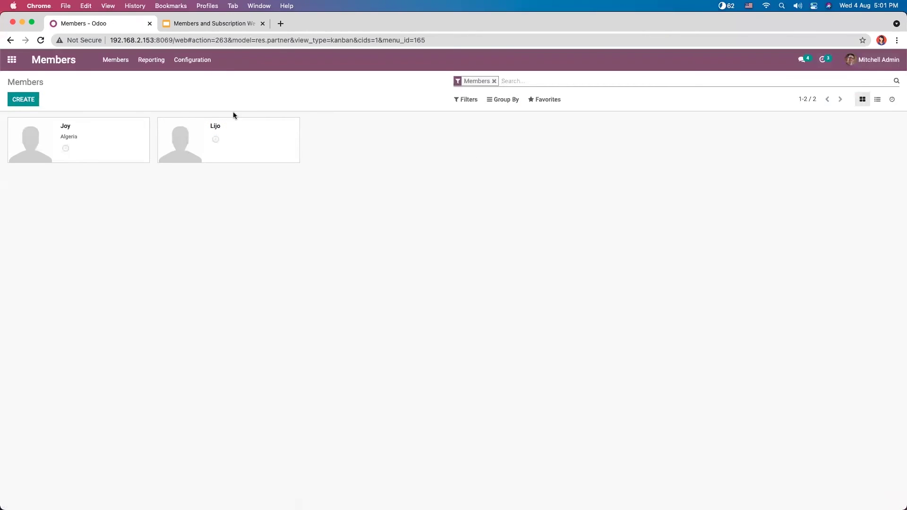
# Step: Check the invoiced member's Preliminary Membership on its Membership tab
pyautogui.click(252, 131)
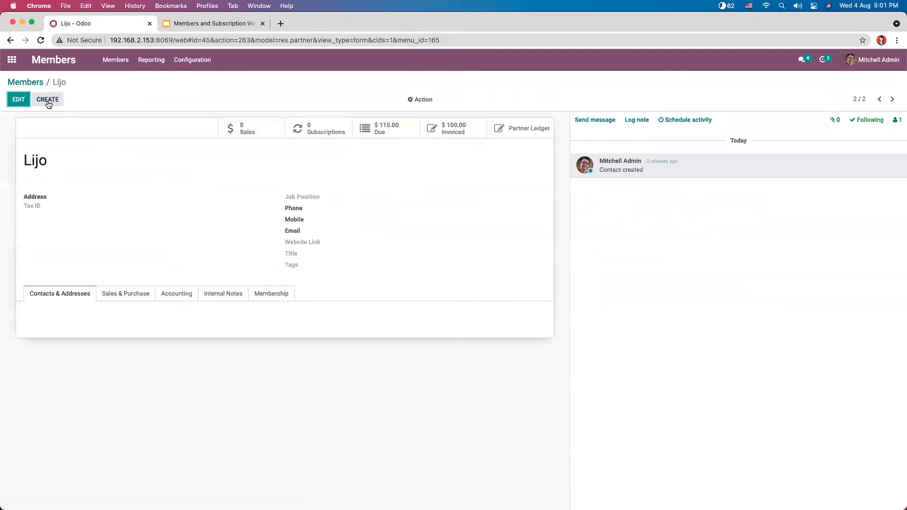
pyautogui.click(276, 293)
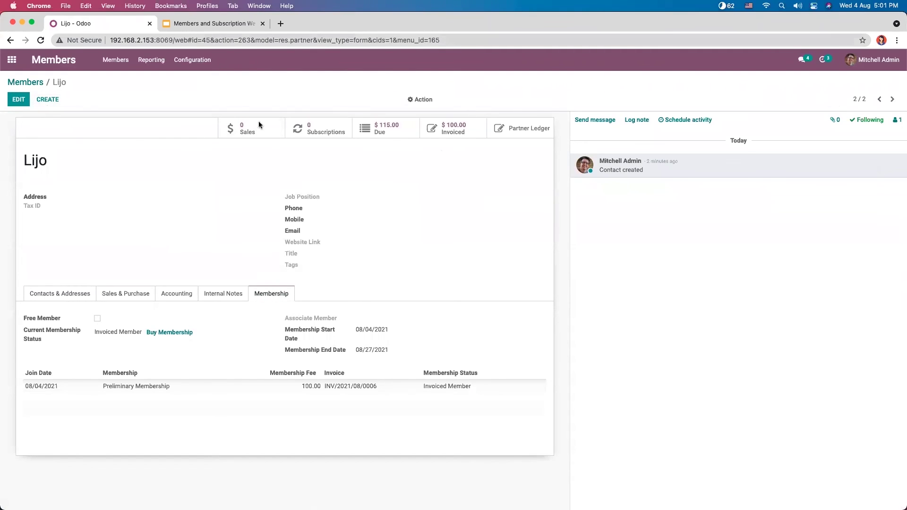
pyautogui.click(25, 82)
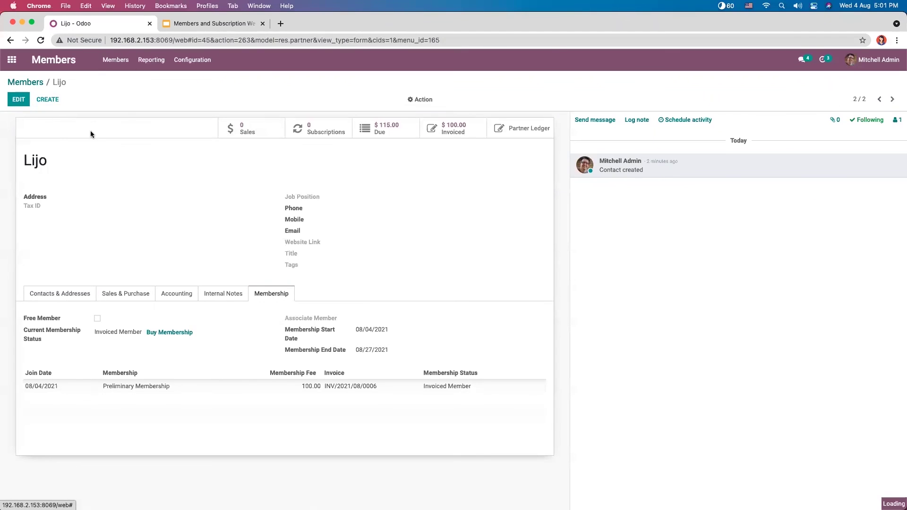
# Step: Turn off Free Member on the Algerian member and save it as a Non Member
pyautogui.click(118, 142)
pyautogui.hotkey('alt', 'a')
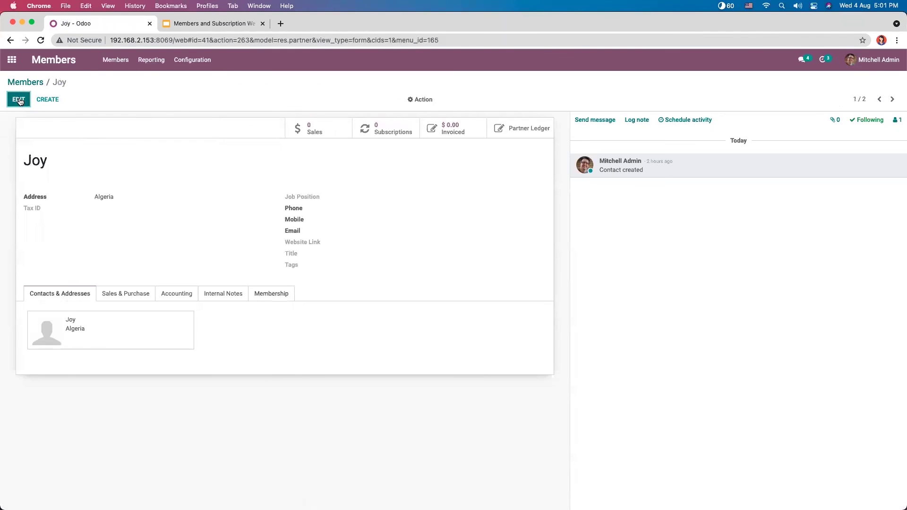
pyautogui.click(246, 322)
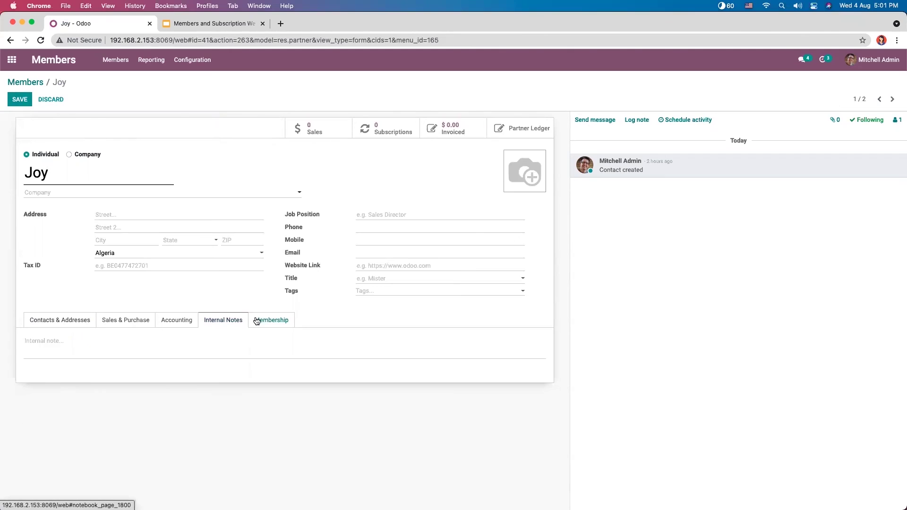
pyautogui.click(257, 321)
pyautogui.click(97, 345)
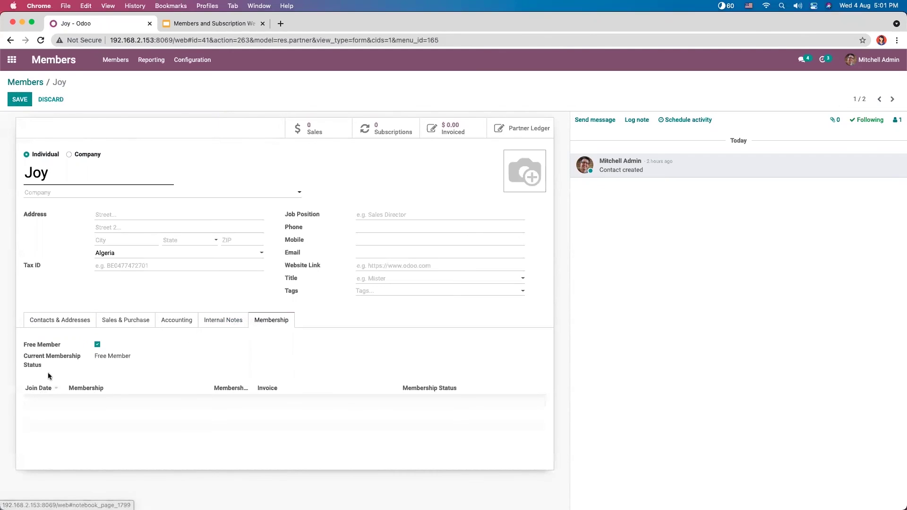
pyautogui.click(97, 345)
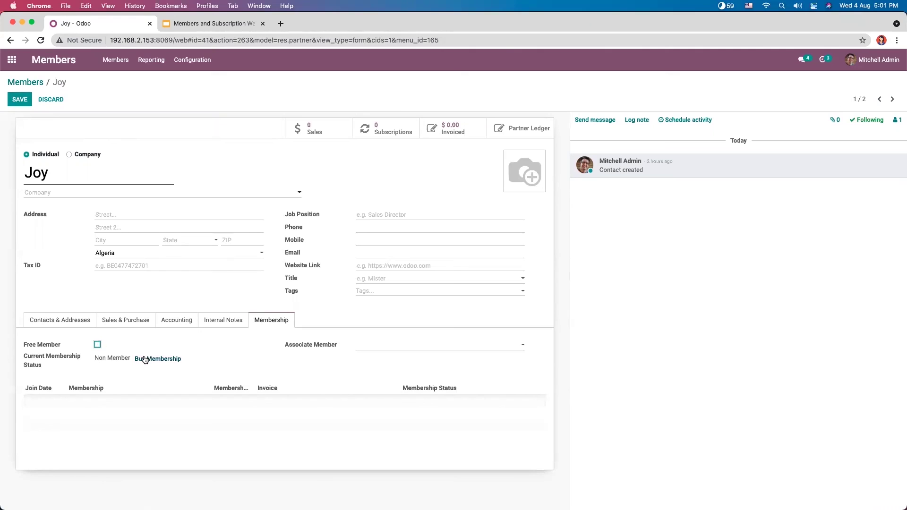
pyautogui.click(98, 344)
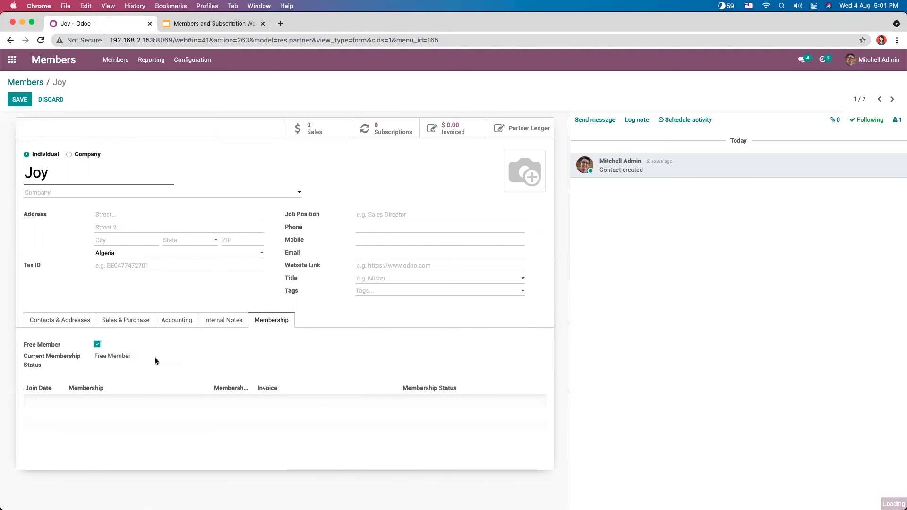
pyautogui.click(97, 345)
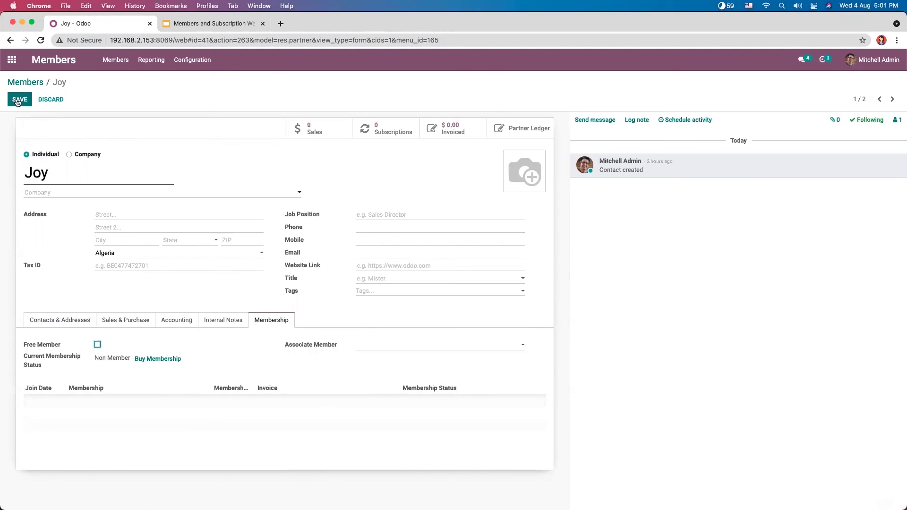
pyautogui.click(20, 100)
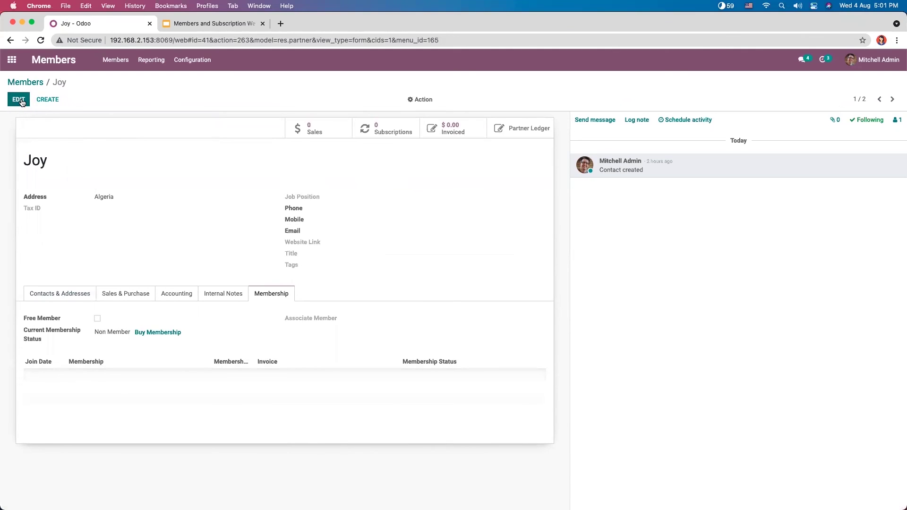
pyautogui.click(21, 101)
# Step: Buy a Preliminary Membership at 100.00 for the Algerian member and invoice it
pyautogui.click(158, 359)
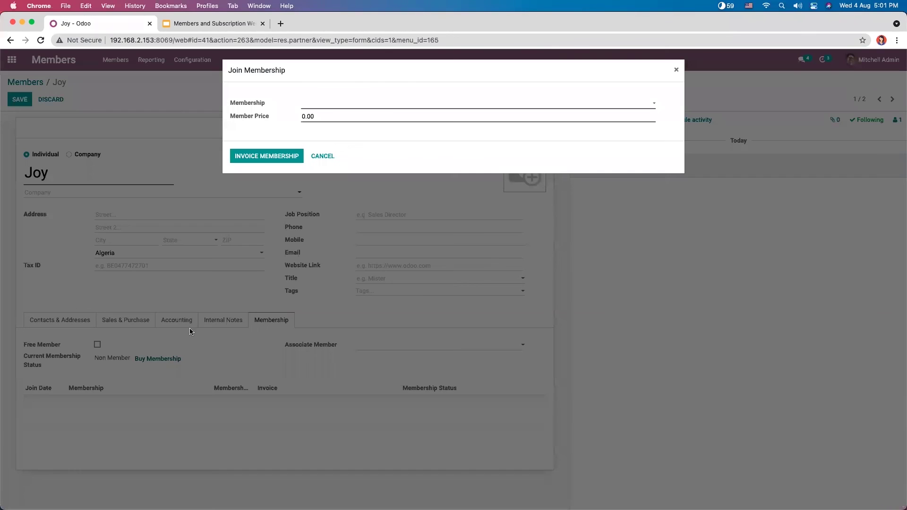
pyautogui.click(320, 99)
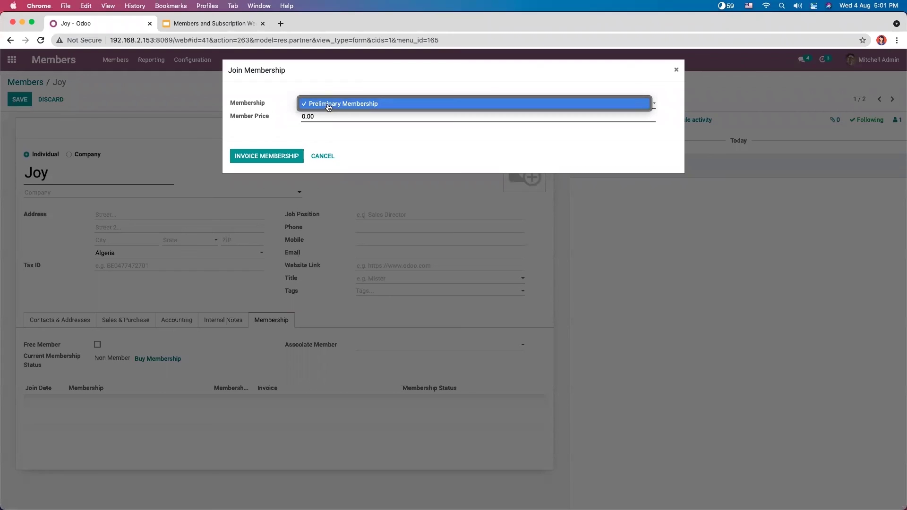
pyautogui.click(331, 110)
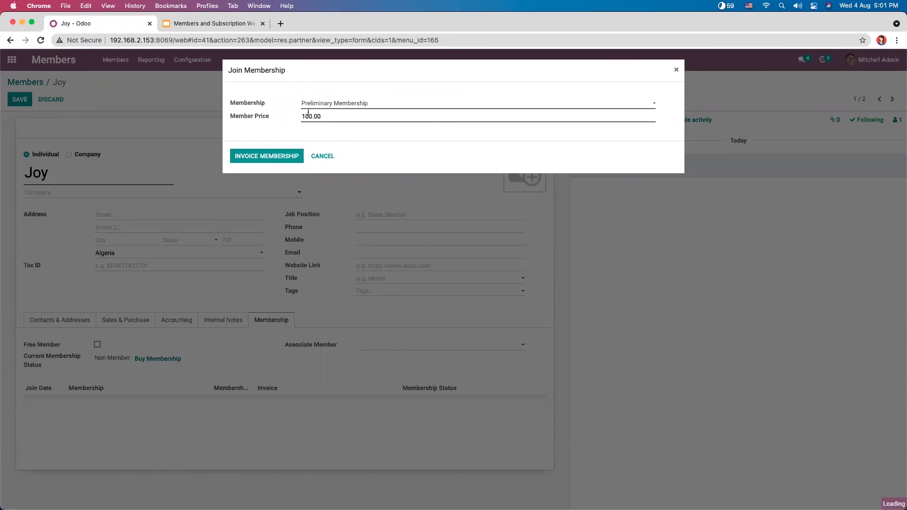
pyautogui.click(268, 157)
# Step: Post the membership invoice, verify the member's updated membership, and return home
pyautogui.click(110, 147)
pyautogui.click(26, 119)
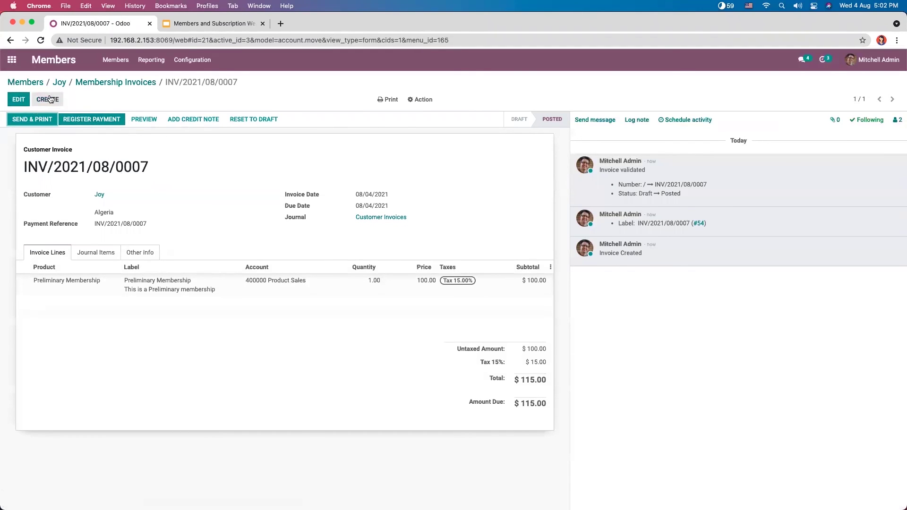
pyautogui.click(109, 83)
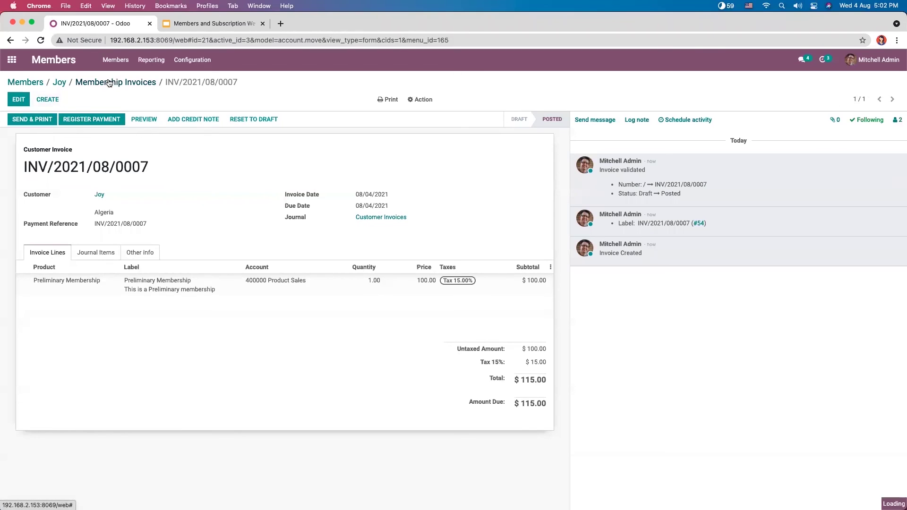
pyautogui.click(58, 83)
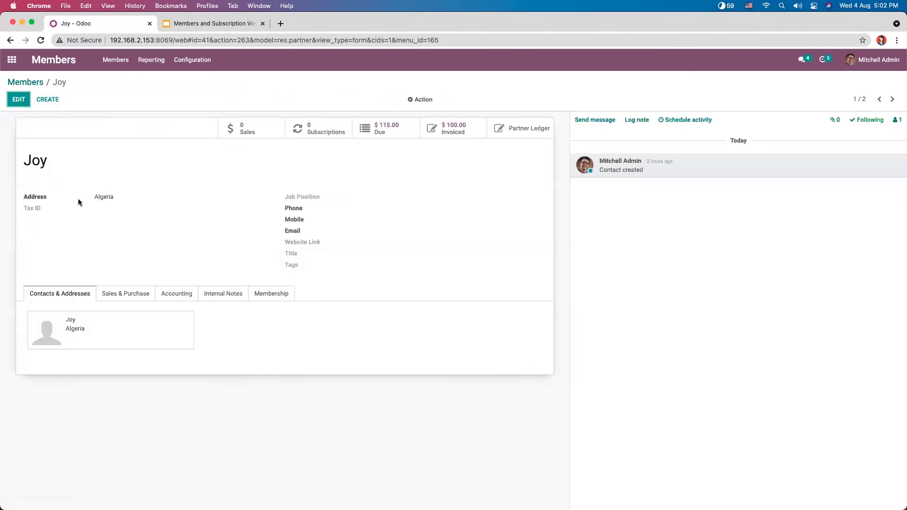
pyautogui.click(262, 291)
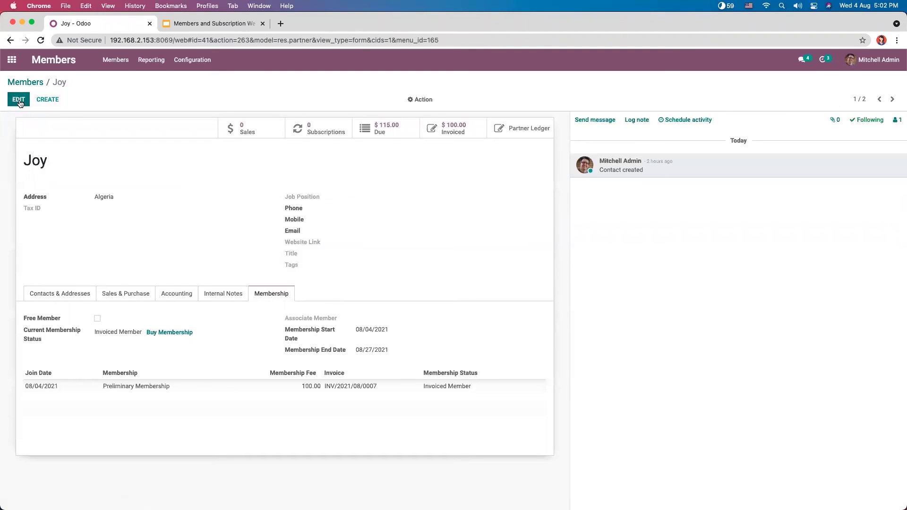
pyautogui.click(12, 59)
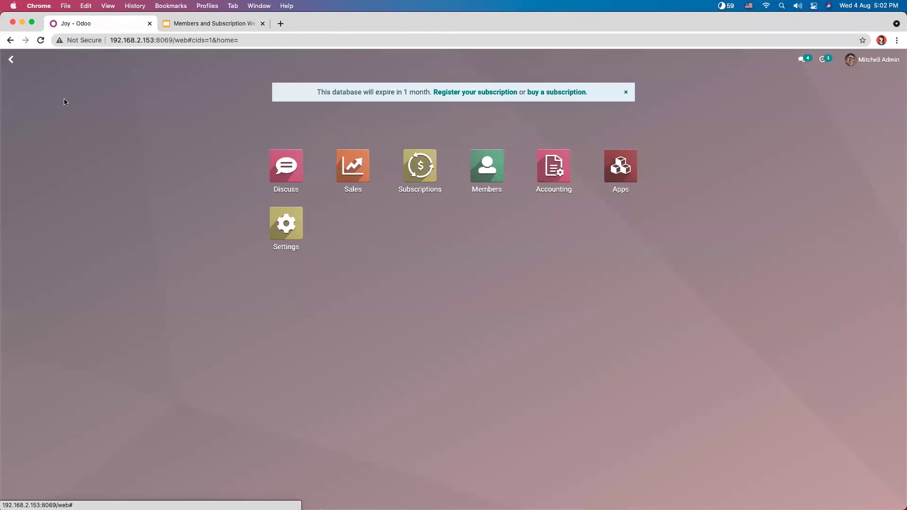
# Step: Inspect subscription SUB005 in Subscriptions, then return to the apps home screen
pyautogui.click(394, 162)
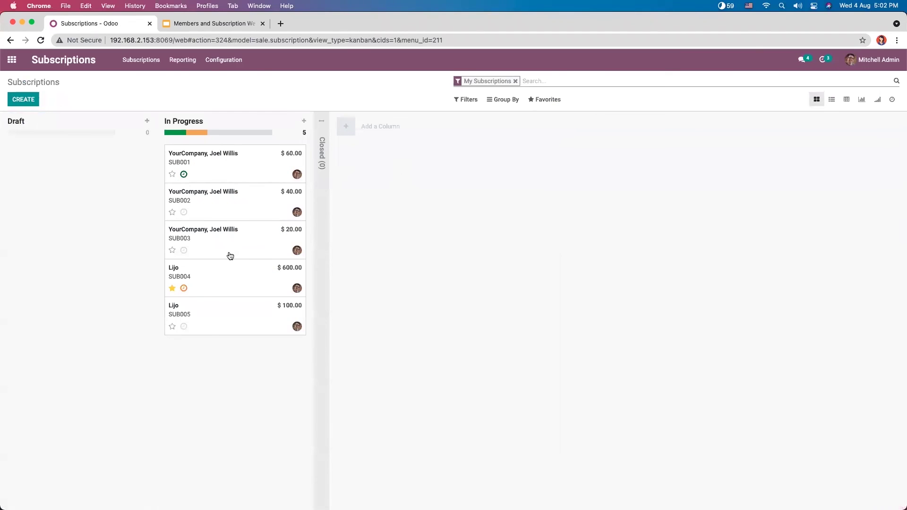
pyautogui.click(213, 324)
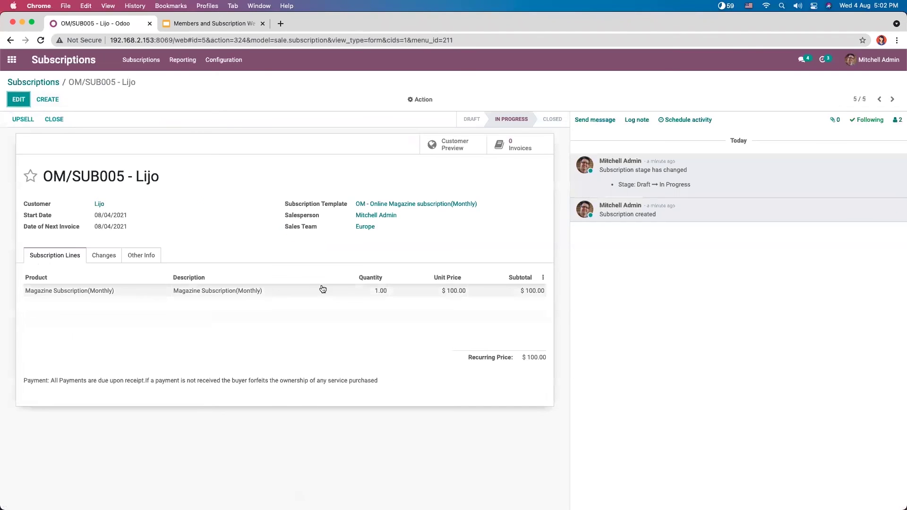
pyautogui.click(51, 83)
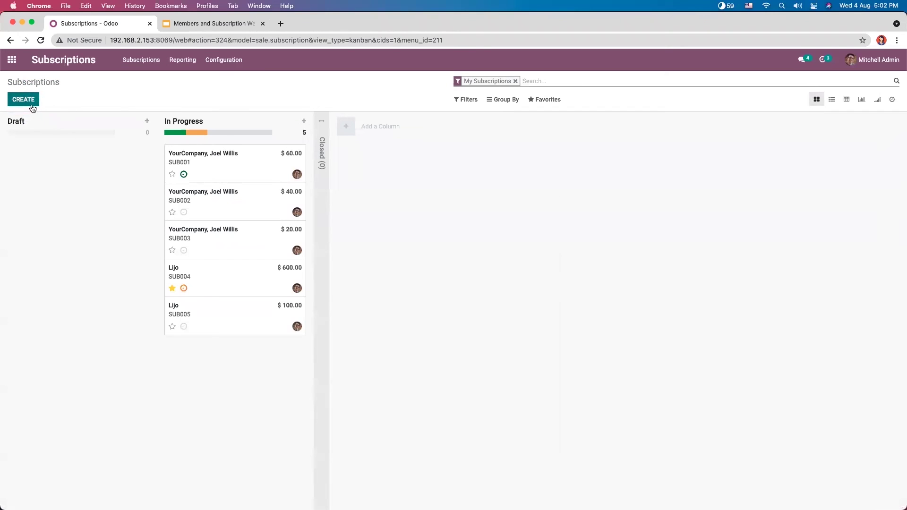
pyautogui.click(32, 102)
pyautogui.click(12, 59)
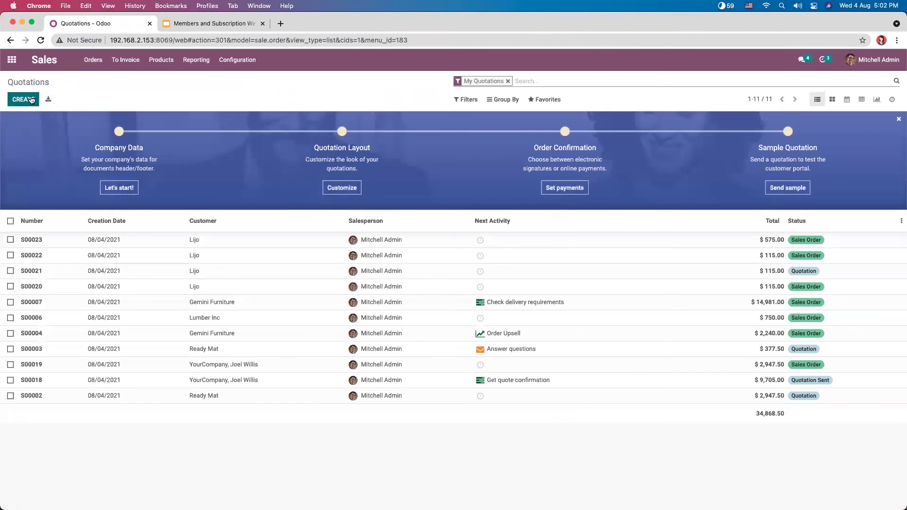
# Step: Start a new quotation for the invoiced member and review their membership details
pyautogui.click(21, 99)
pyautogui.click(181, 203)
pyautogui.write('joy')
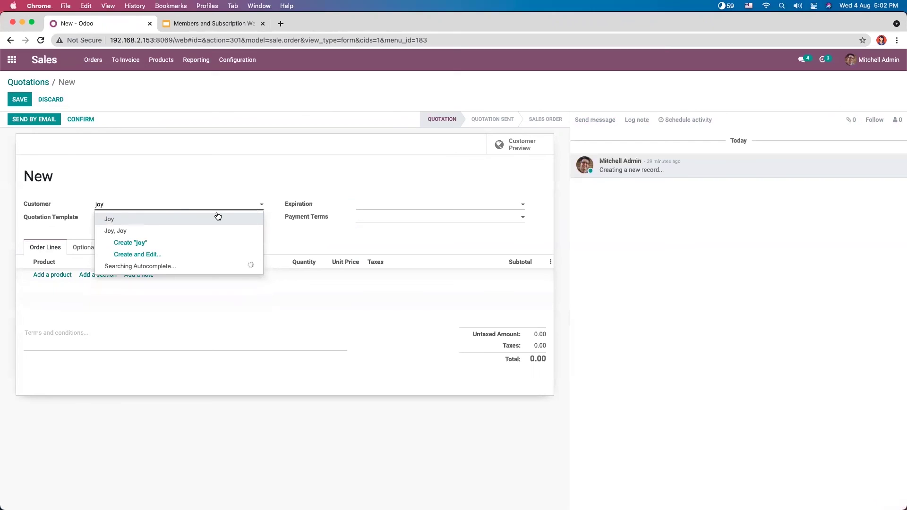
pyautogui.click(177, 219)
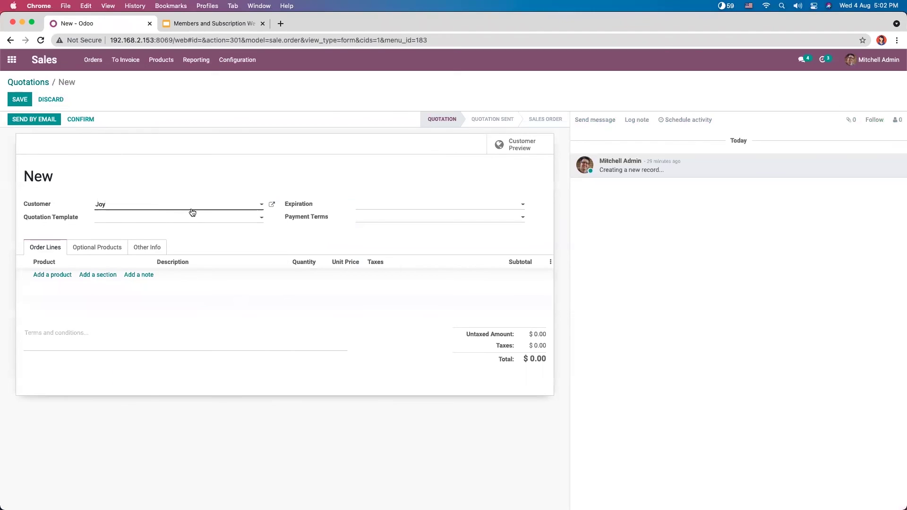
pyautogui.click(269, 205)
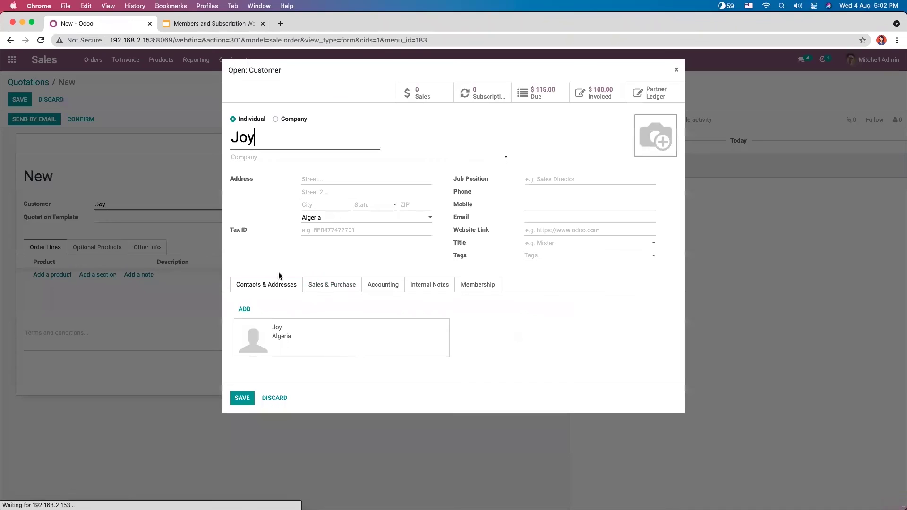
pyautogui.click(485, 288)
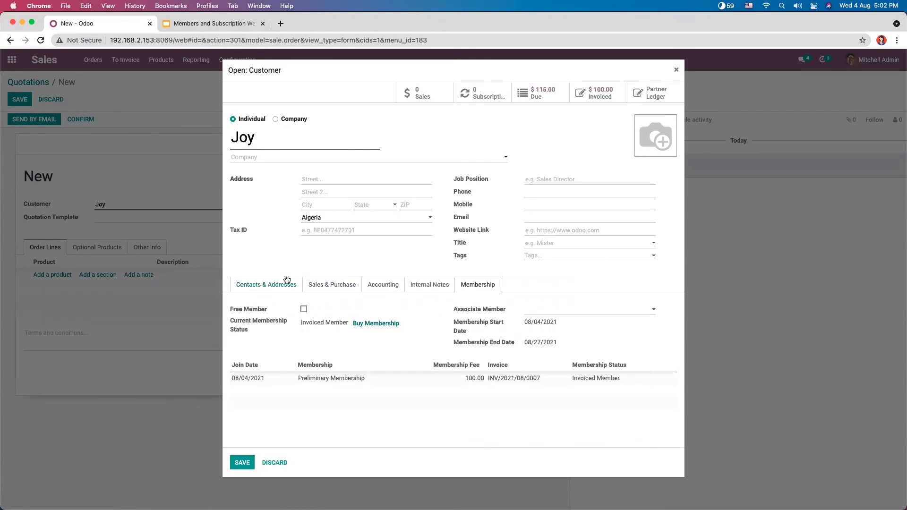
pyautogui.click(675, 71)
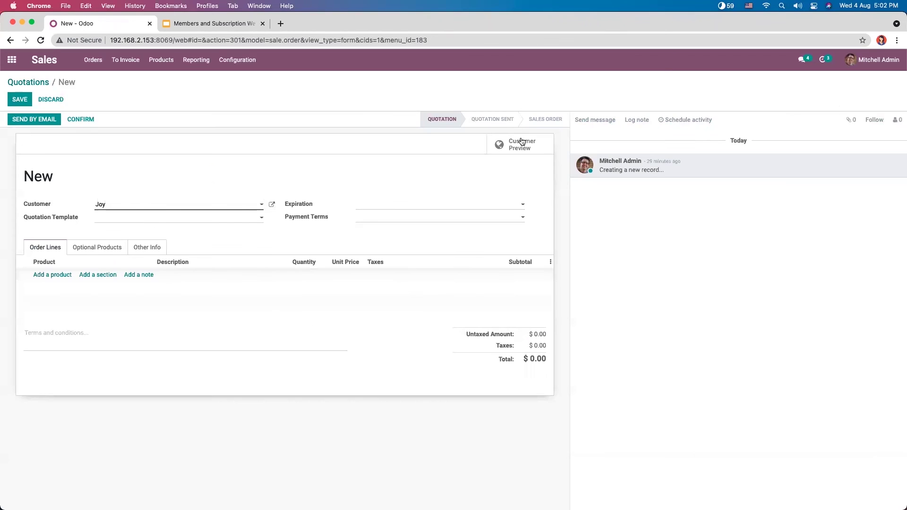
# Step: Add Magazine Subscription(Monthly), confirm order S00024, and open the generated OM/SUB006 subscription
pyautogui.click(64, 274)
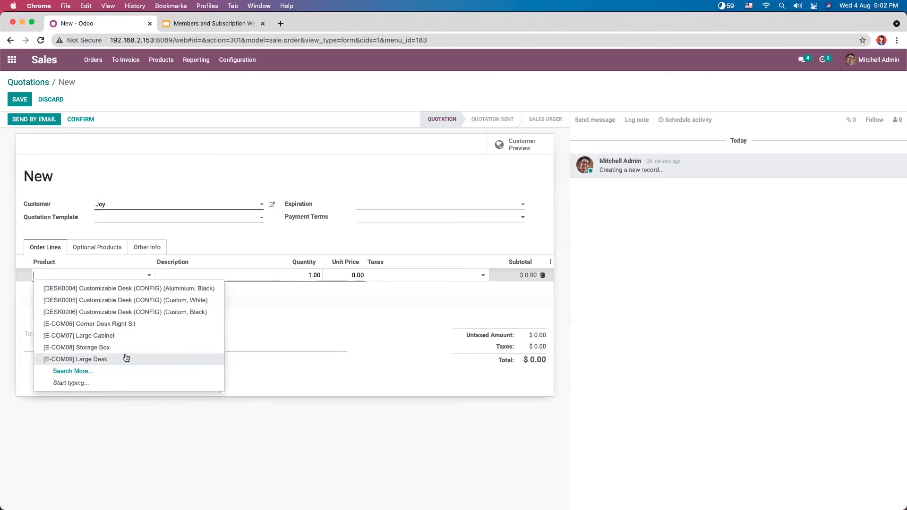
pyautogui.write('mo')
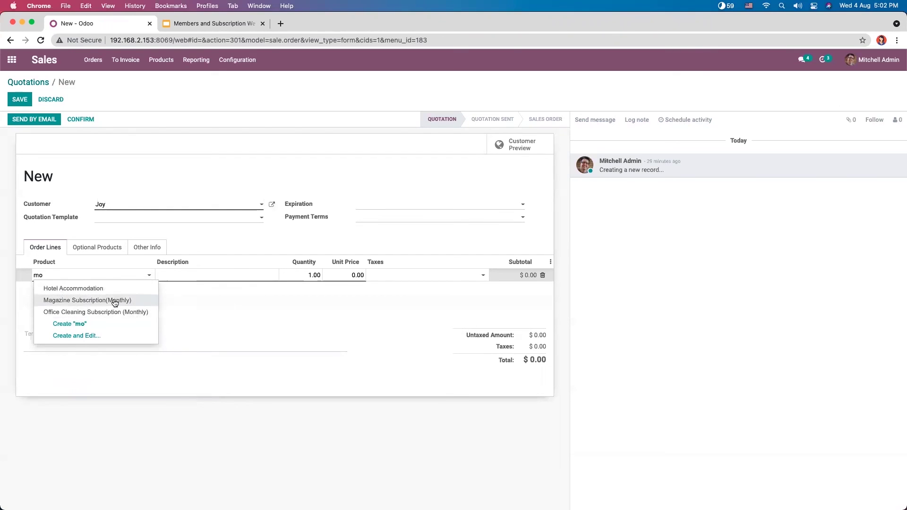
pyautogui.click(115, 299)
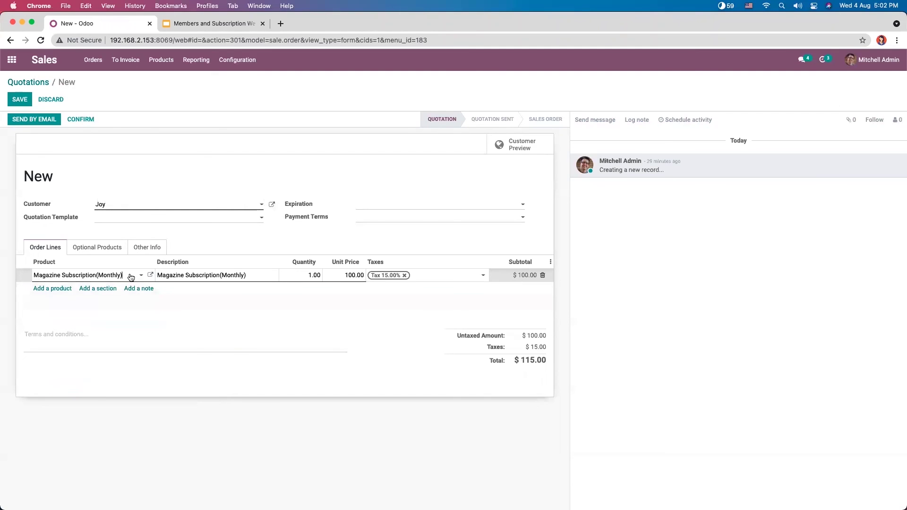
pyautogui.click(79, 120)
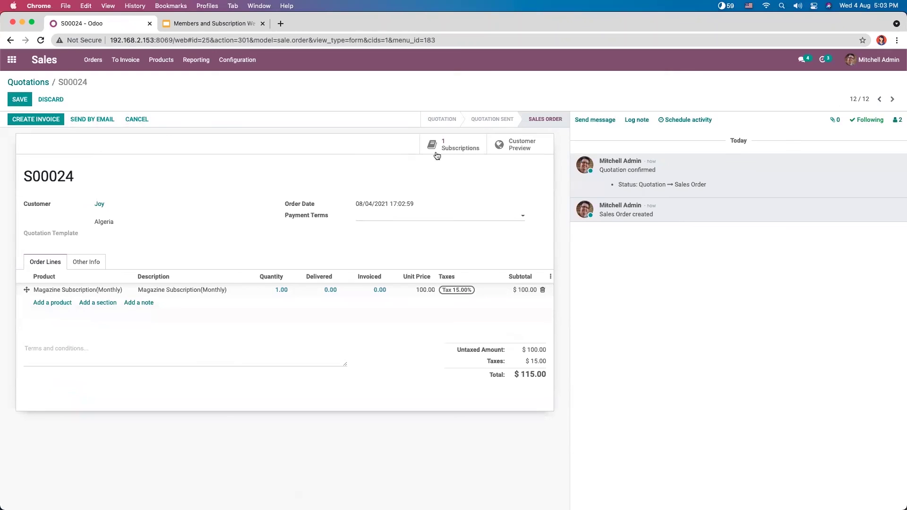
pyautogui.click(452, 145)
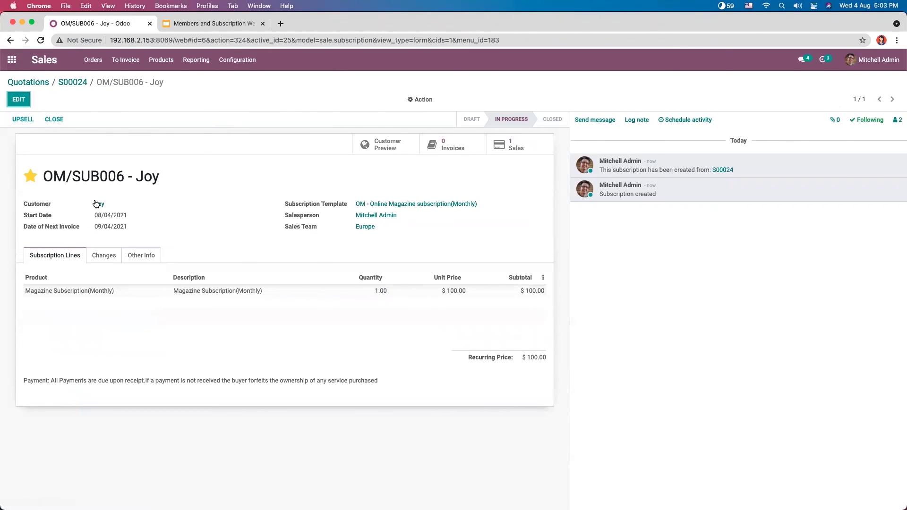
# Step: Verify the member's record lists in-progress subscription SUB006, then reopen Subscriptions from home
pyautogui.click(97, 204)
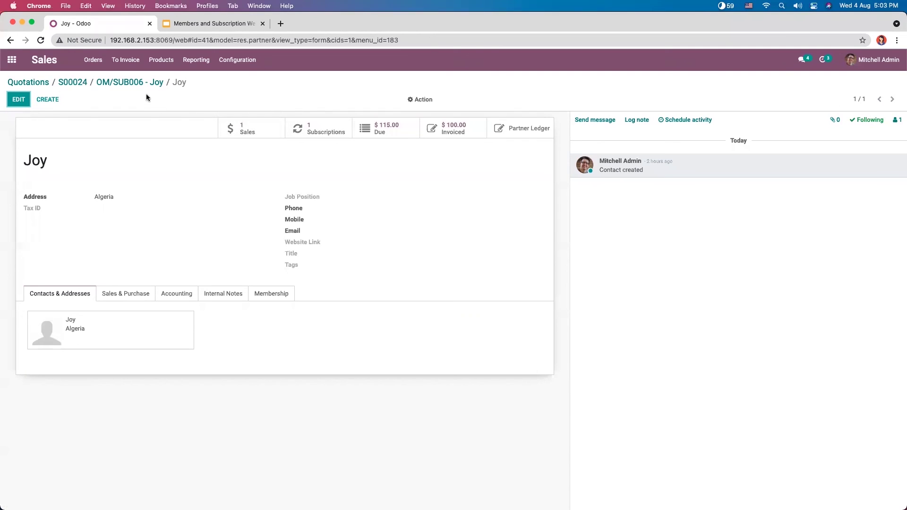
pyautogui.click(18, 61)
pyautogui.click(485, 168)
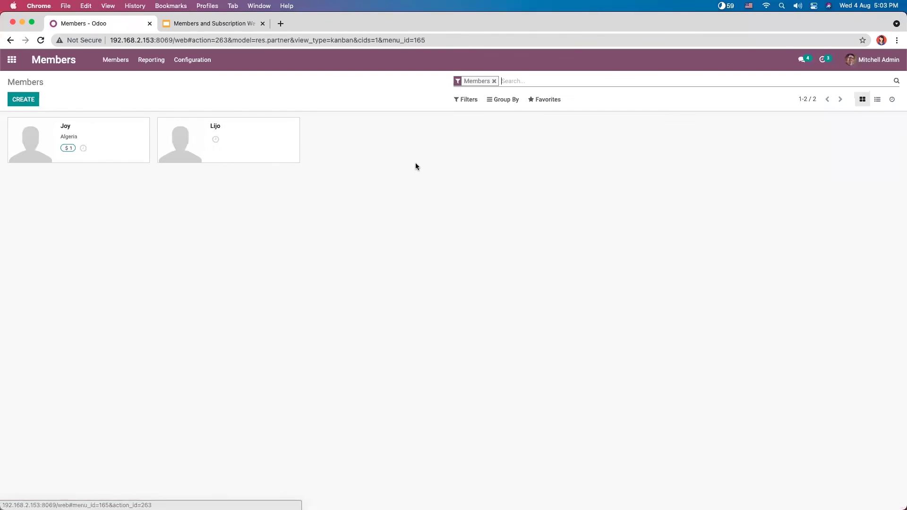
pyautogui.click(89, 141)
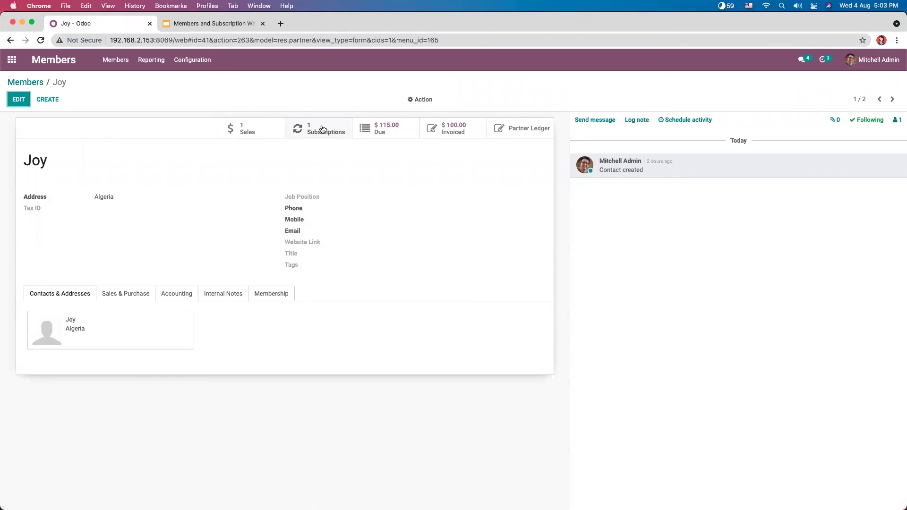
pyautogui.click(322, 129)
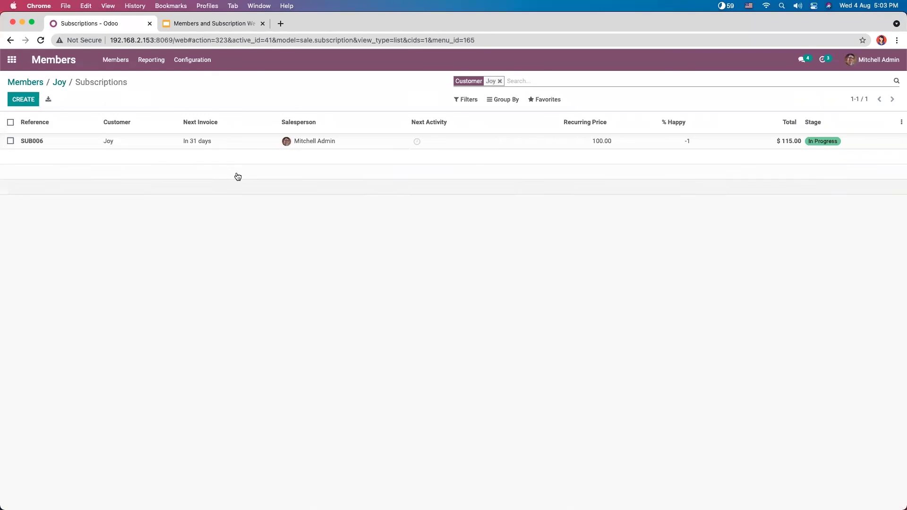
pyautogui.click(224, 141)
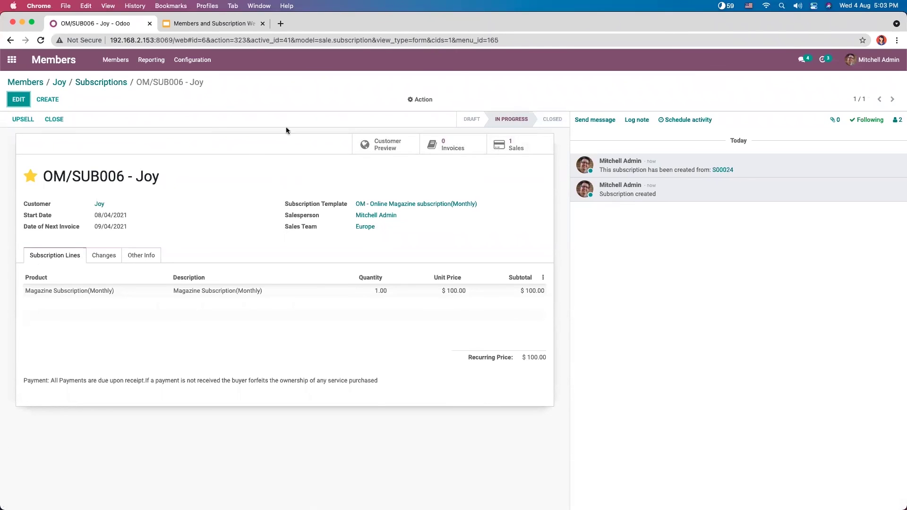
pyautogui.click(7, 64)
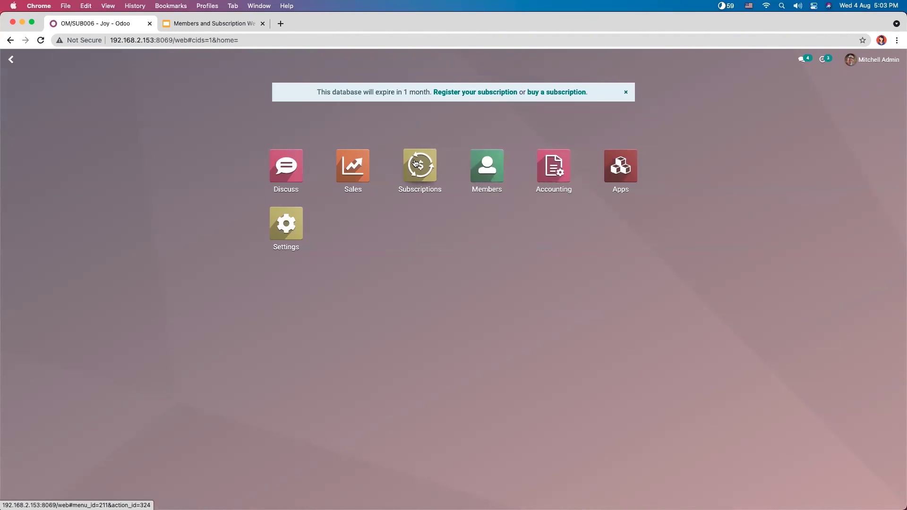
pyautogui.click(415, 163)
# Step: Start a new subscription template named 'Trail Plan for 1 Month'
pyautogui.click(222, 63)
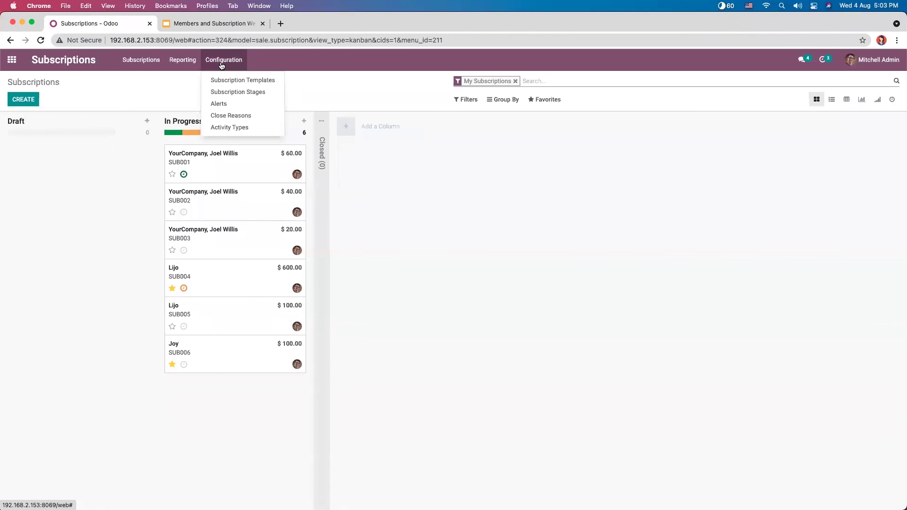
pyautogui.click(255, 82)
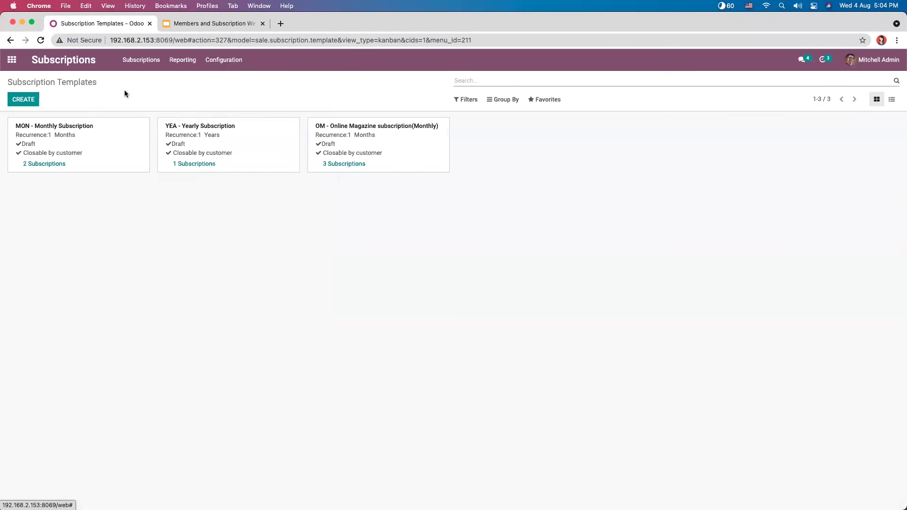
pyautogui.click(28, 100)
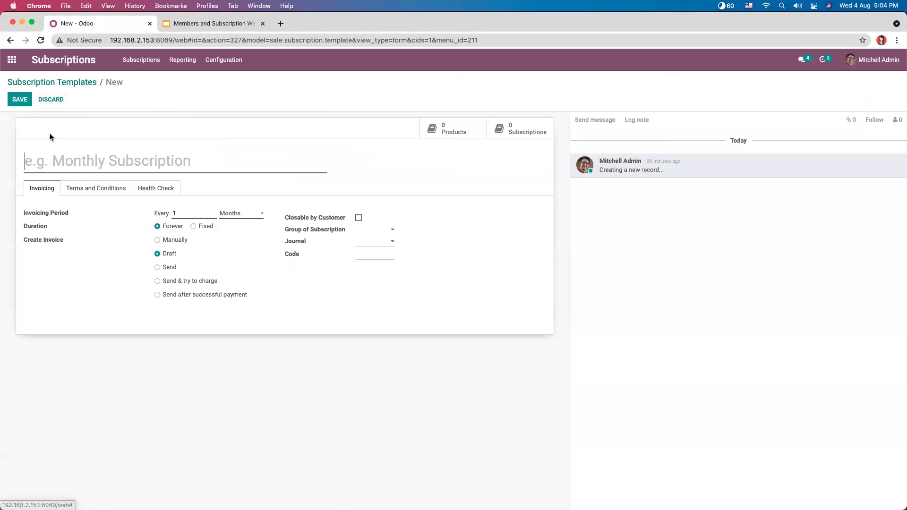
pyautogui.write('Trailn')
pyautogui.press('BackSpace')
pyautogui.write('Plan for')
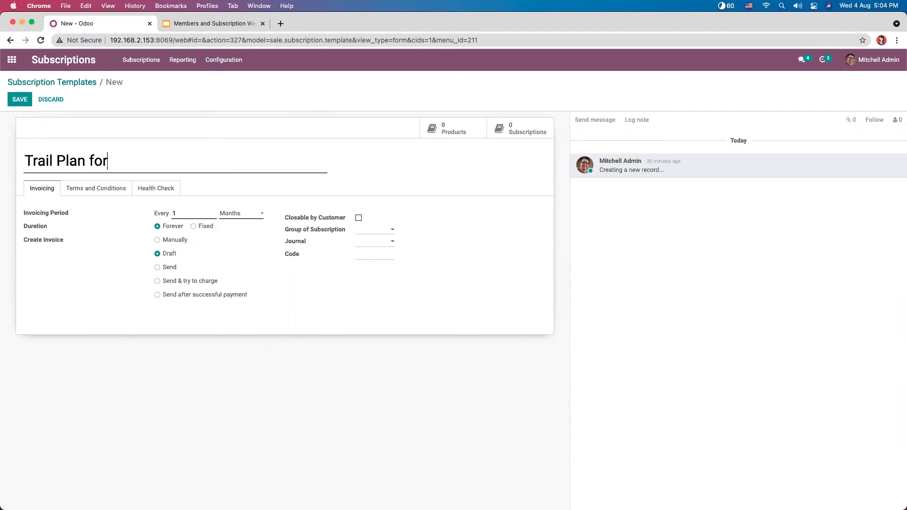
pyautogui.write(' 1 Month')
# Step: Make the template a fixed duration and closable by customer, then save it
pyautogui.click(233, 216)
pyautogui.click(194, 225)
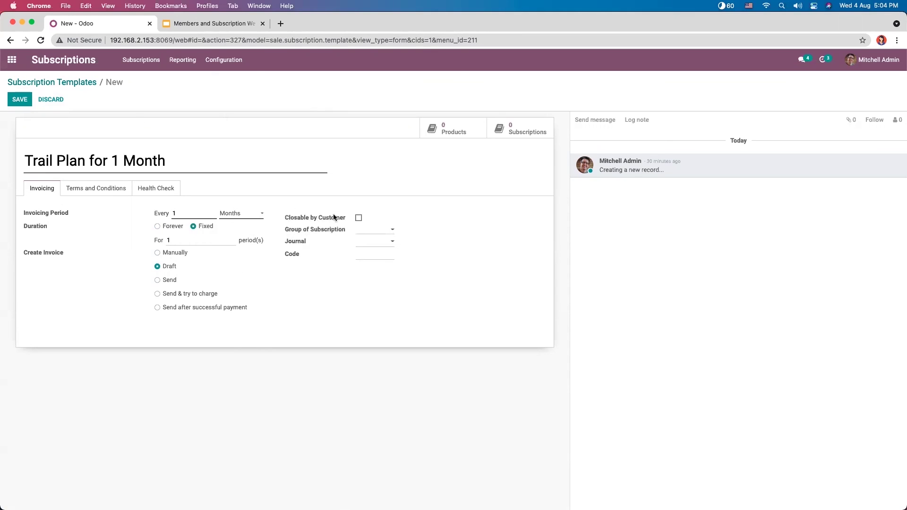
pyautogui.click(359, 217)
pyautogui.click(20, 100)
pyautogui.click(52, 83)
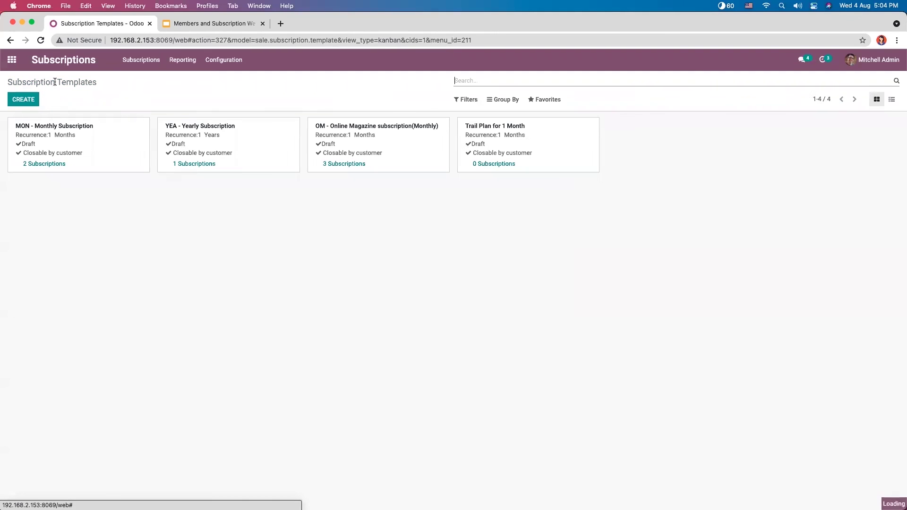
# Step: Create a Sales quotation for Deco Addict with a Magazine Subscription(Monthly) line
pyautogui.click(11, 60)
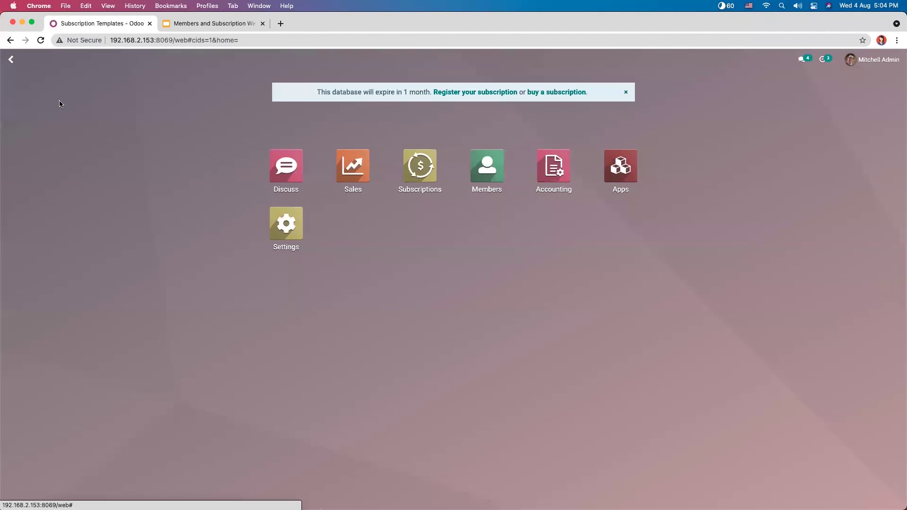
pyautogui.click(343, 160)
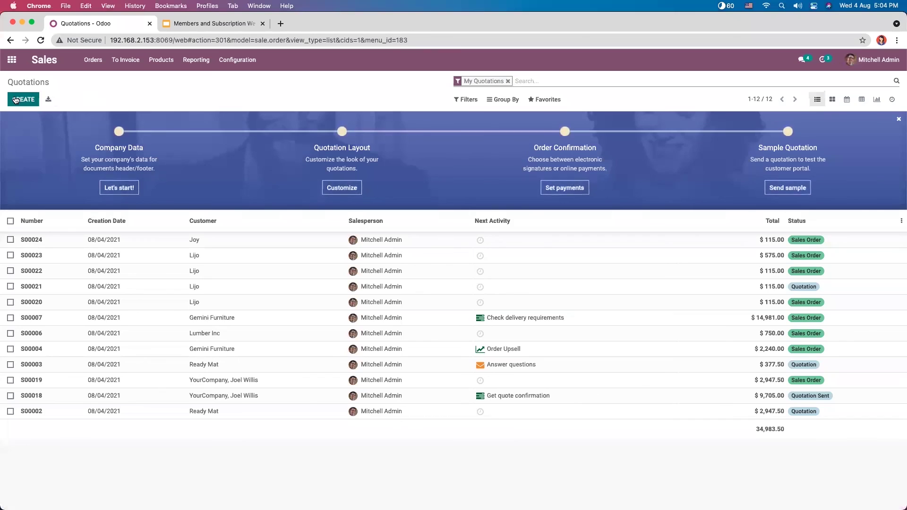
pyautogui.click(20, 98)
pyautogui.click(127, 203)
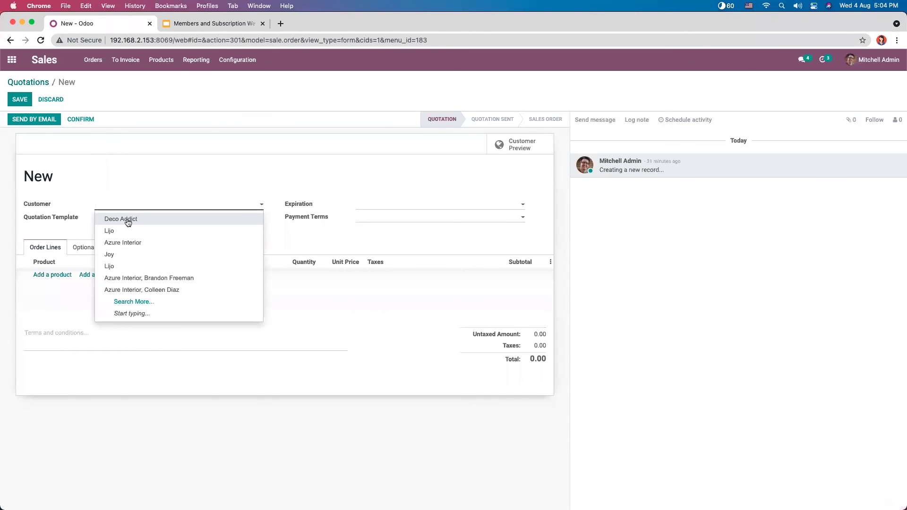
pyautogui.click(128, 220)
pyautogui.click(55, 275)
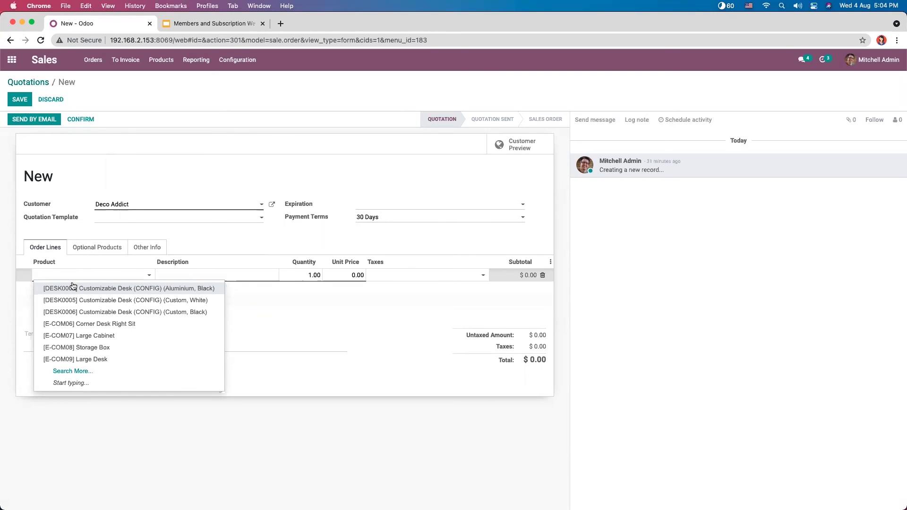
pyautogui.write('ma')
pyautogui.click(90, 289)
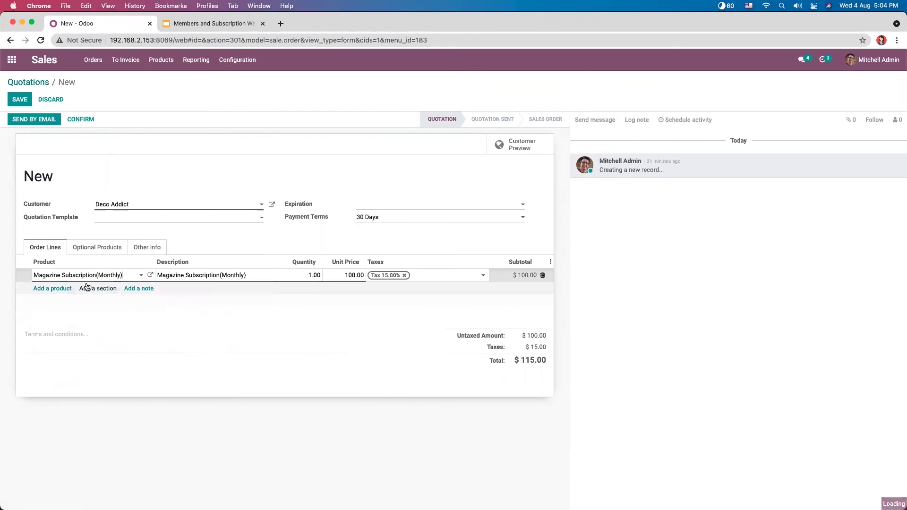
# Step: Confirm the quotation as S00025 and open its generated subscription OM/SUB007
pyautogui.click(78, 119)
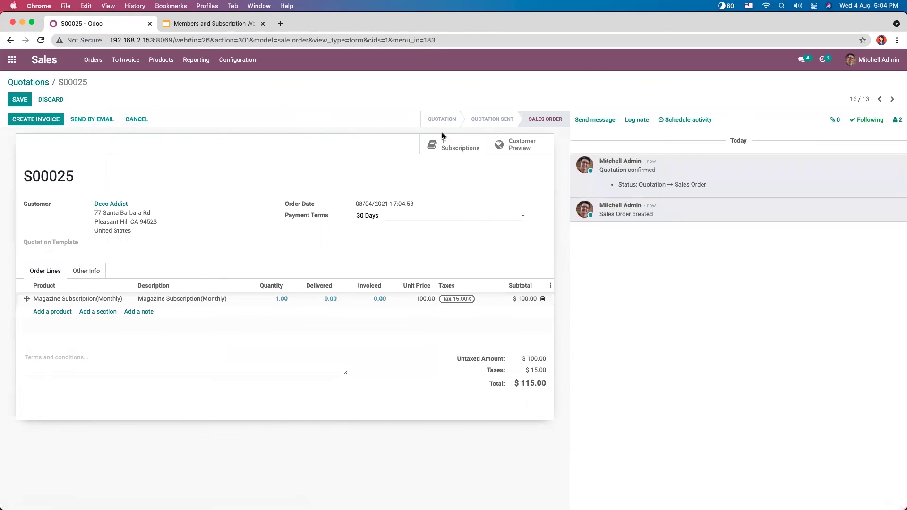
pyautogui.click(463, 141)
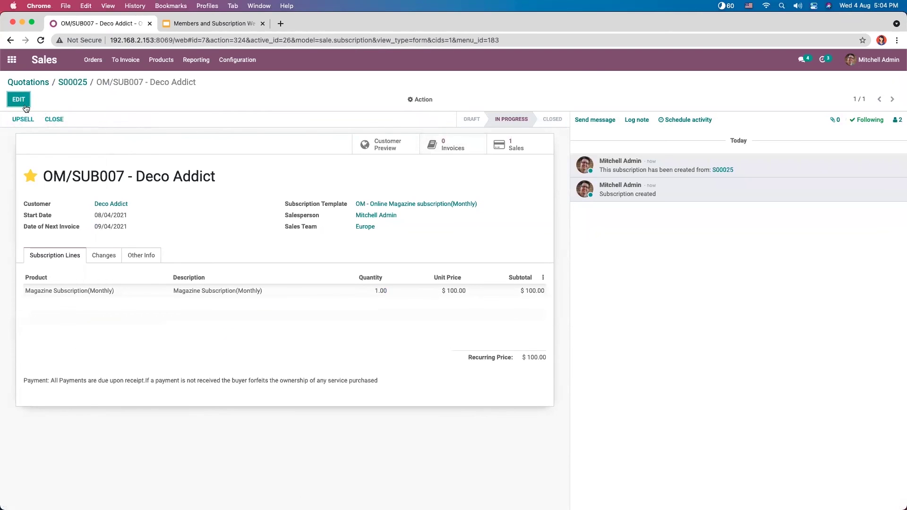
pyautogui.click(376, 204)
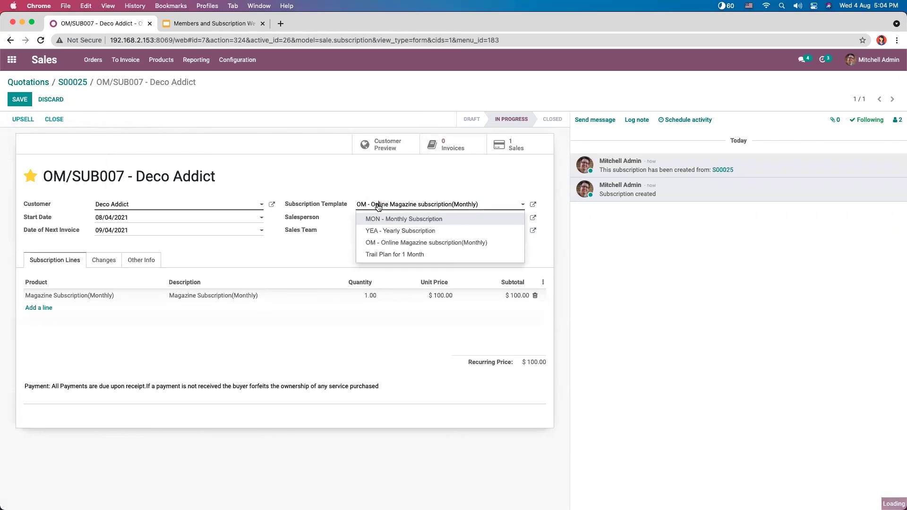
# Step: Set SUB007's template to Trail Plan for 1 Month, save, and return via S00025 to the apps home
pyautogui.click(396, 255)
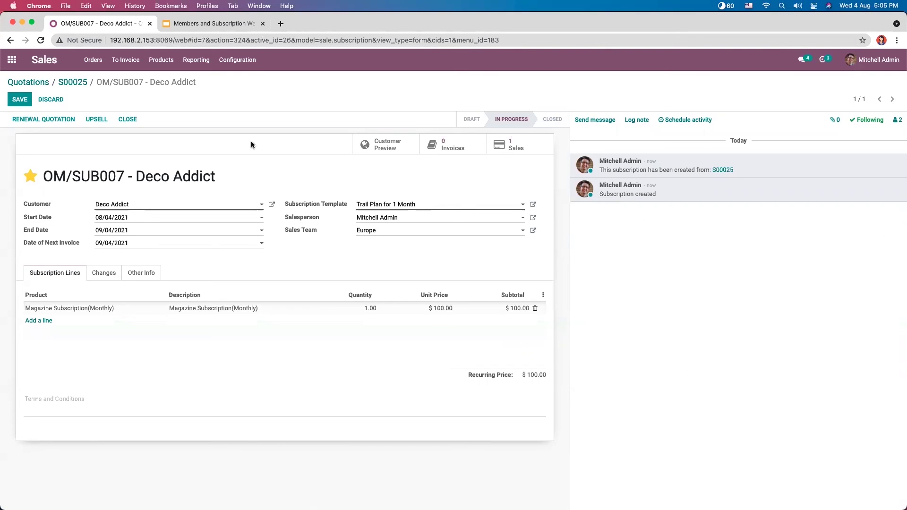
pyautogui.click(382, 205)
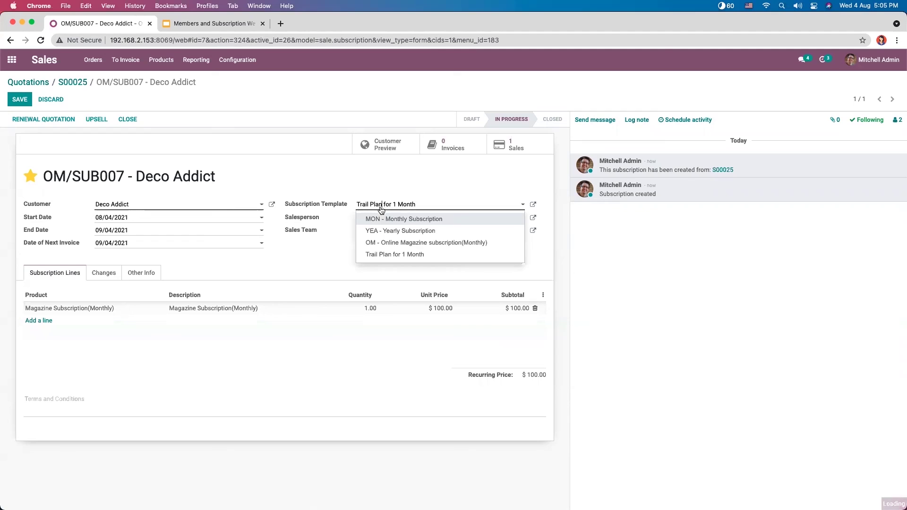
pyautogui.click(327, 260)
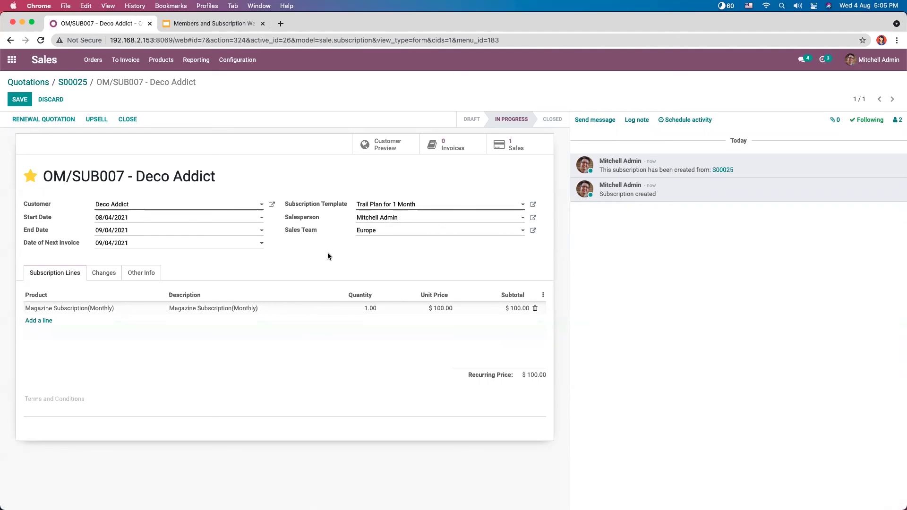
pyautogui.click(20, 101)
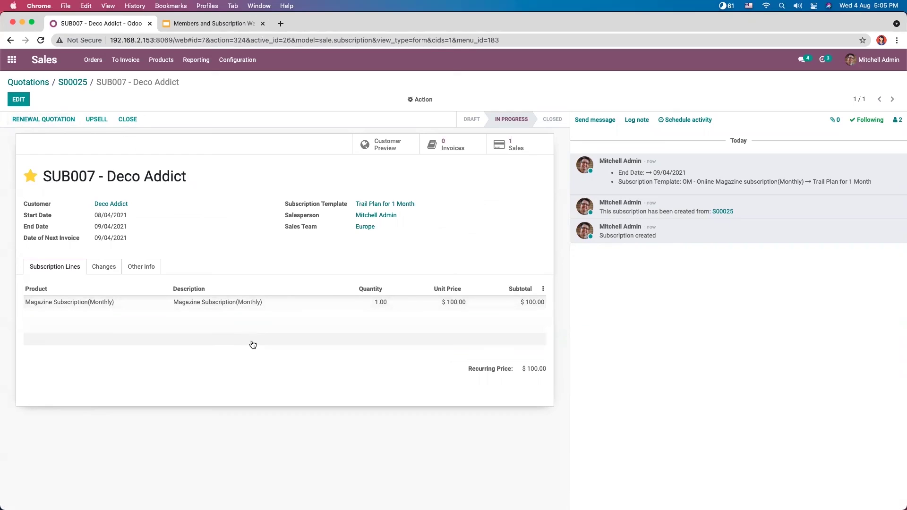
pyautogui.click(78, 83)
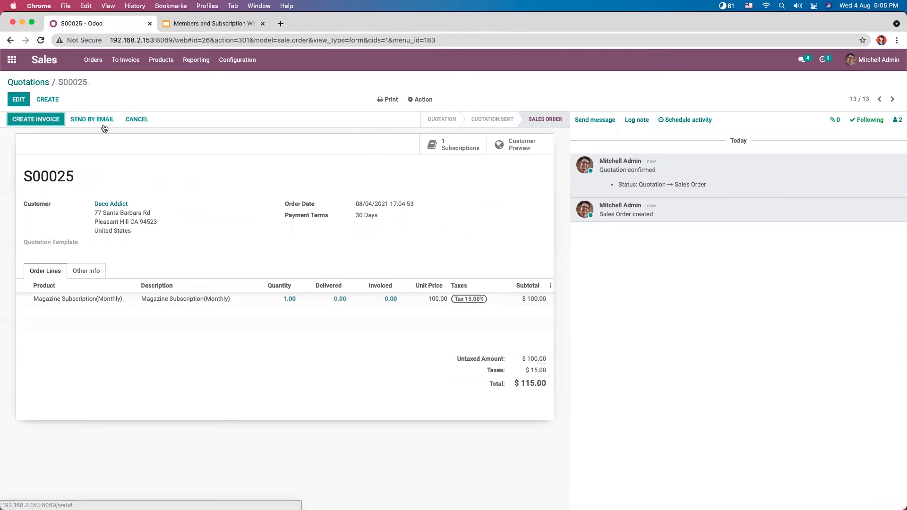
pyautogui.click(14, 60)
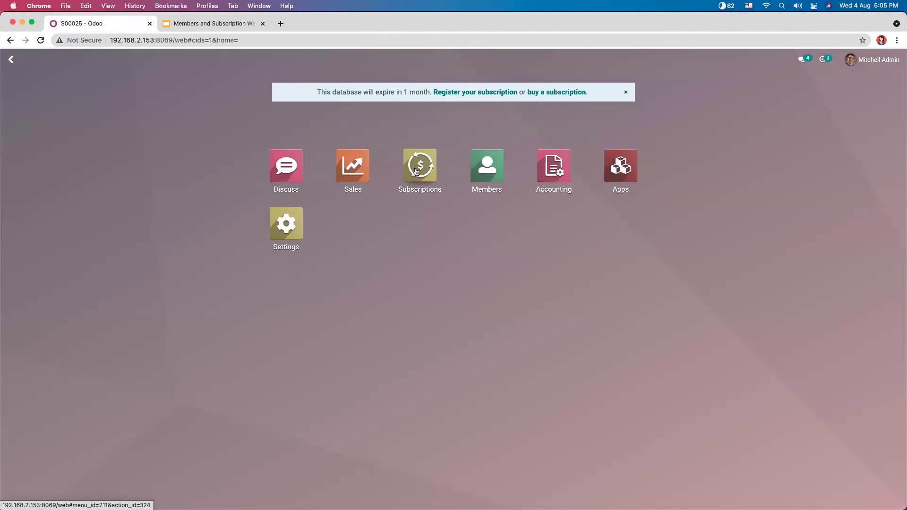
pyautogui.click(415, 170)
pyautogui.click(218, 290)
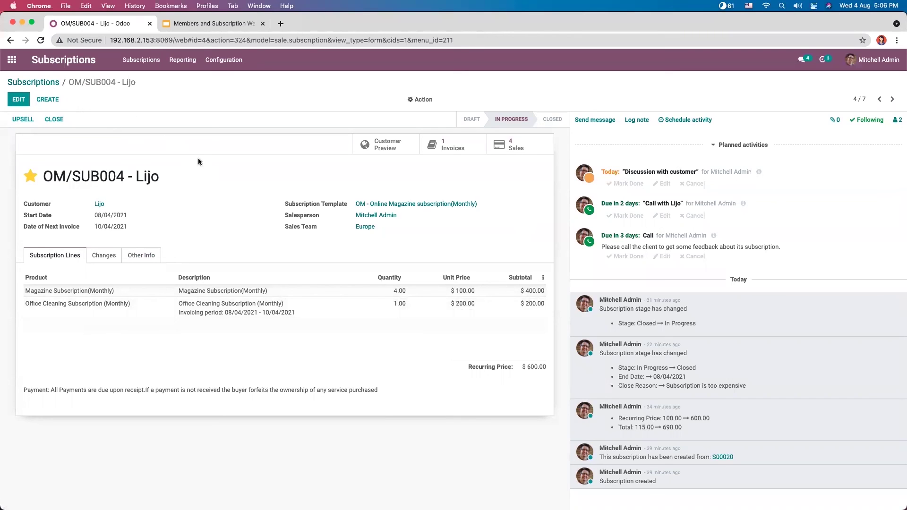
pyautogui.click(40, 84)
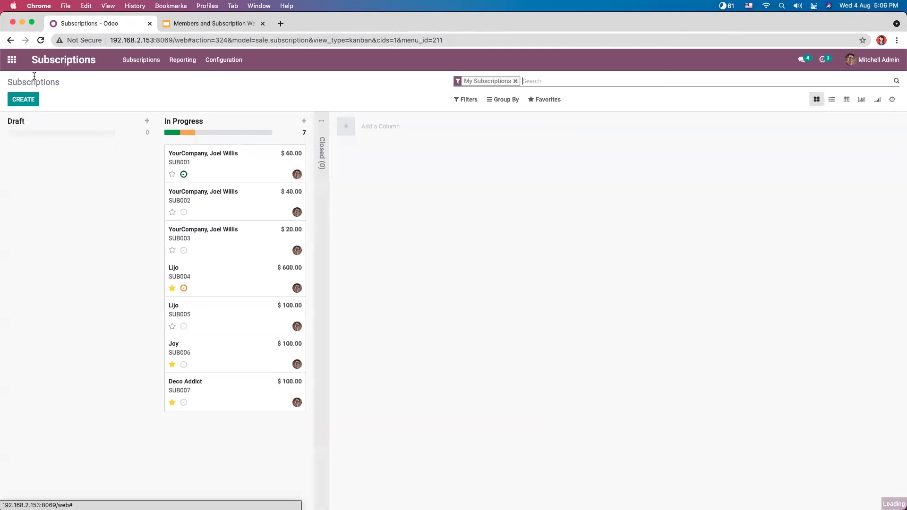
pyautogui.click(12, 61)
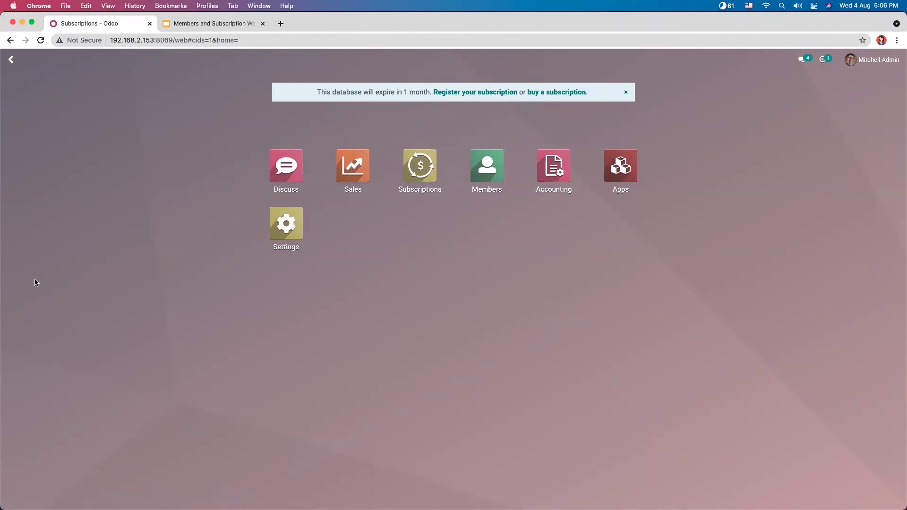
pyautogui.click(209, 27)
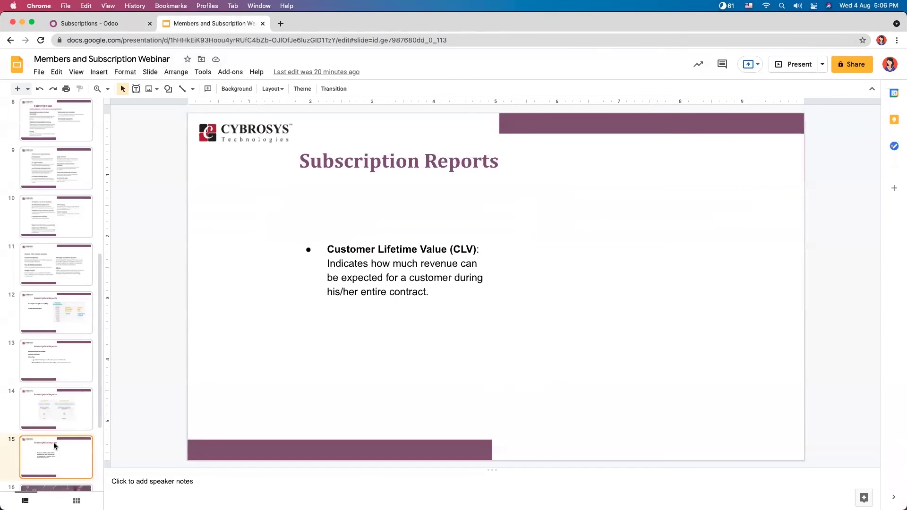
pyautogui.press('Down')
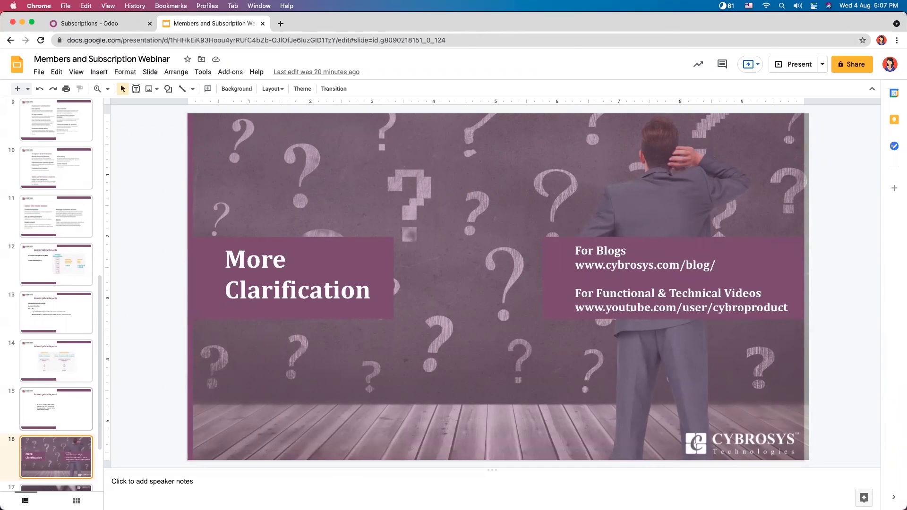
pyautogui.press('Down')
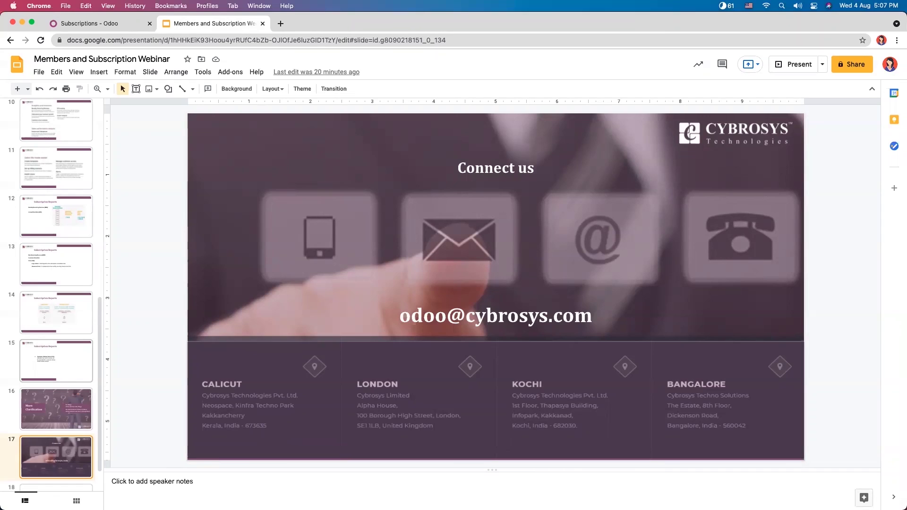
pyautogui.press('Down')
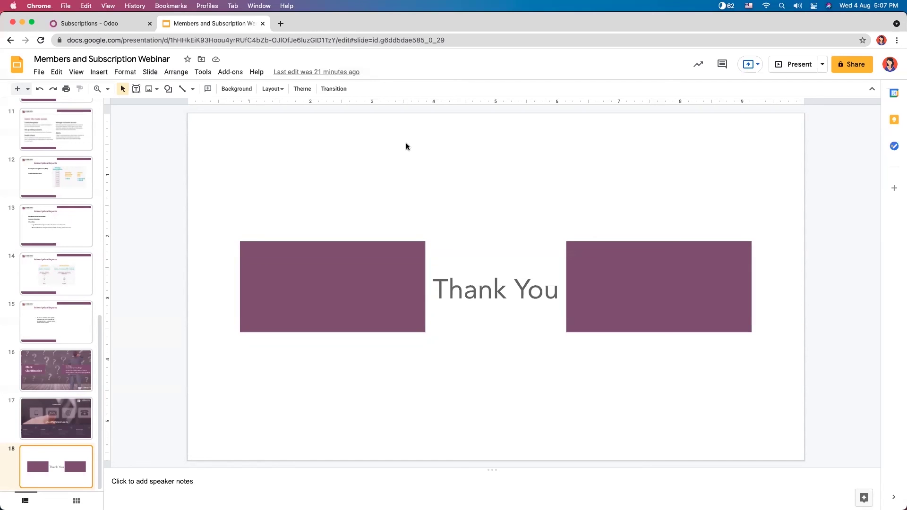
pyautogui.click(101, 25)
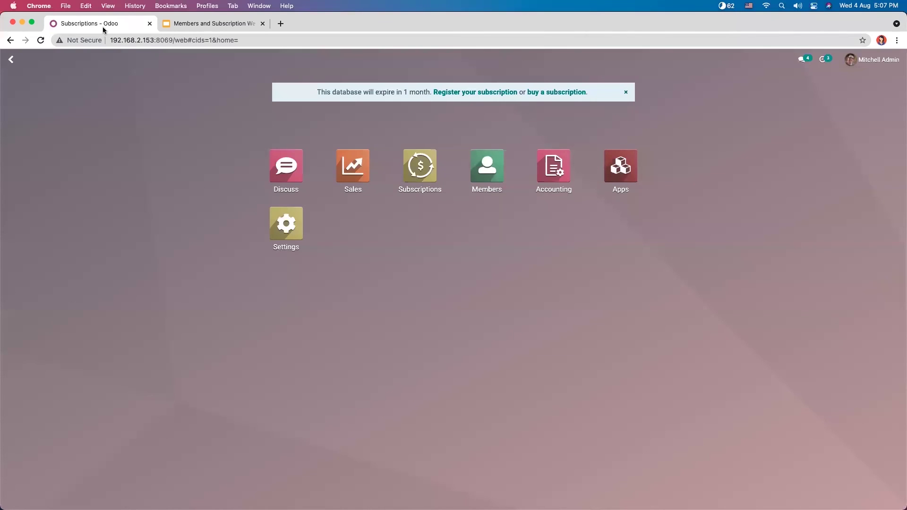
# Step: Look over the subscription stages list in the Subscriptions app
pyautogui.click(400, 166)
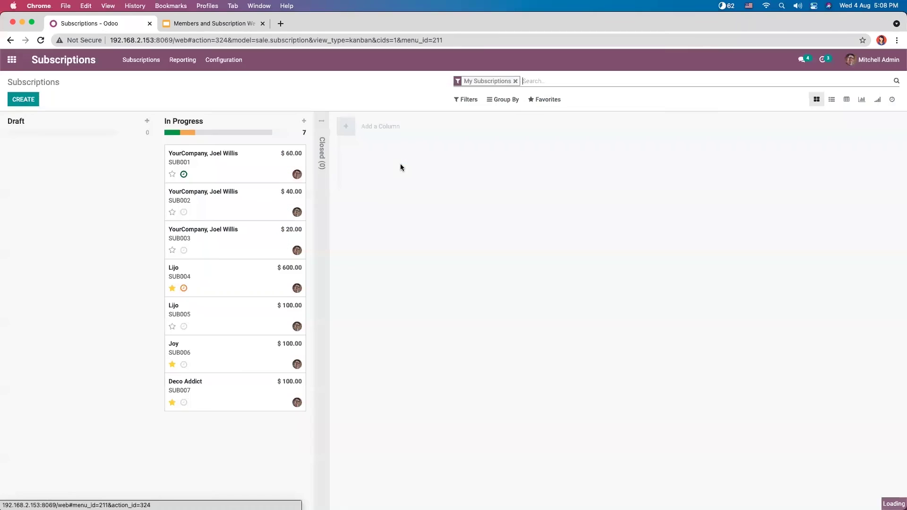
pyautogui.click(228, 61)
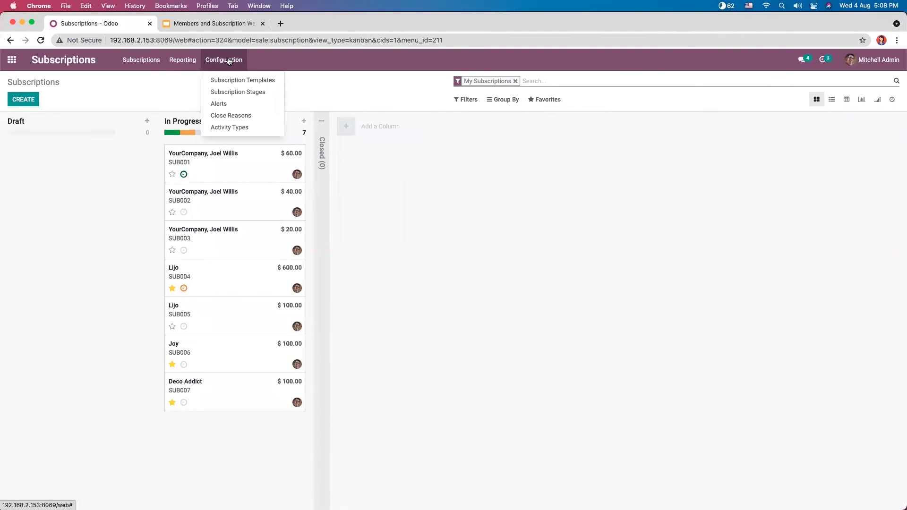
pyautogui.click(246, 91)
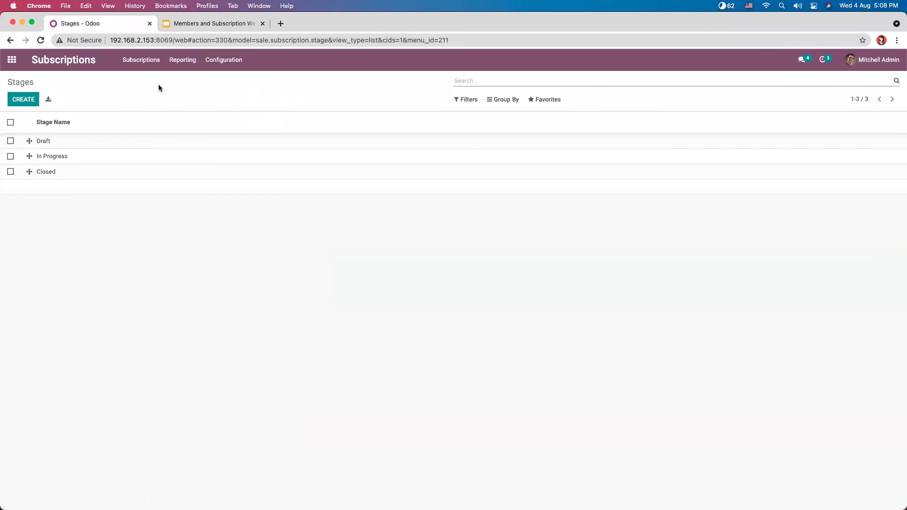
# Step: Save the 'Take action on less satisfied clients' alert unchanged with Create next activity, then return to the webinar slides
pyautogui.click(224, 59)
pyautogui.click(229, 103)
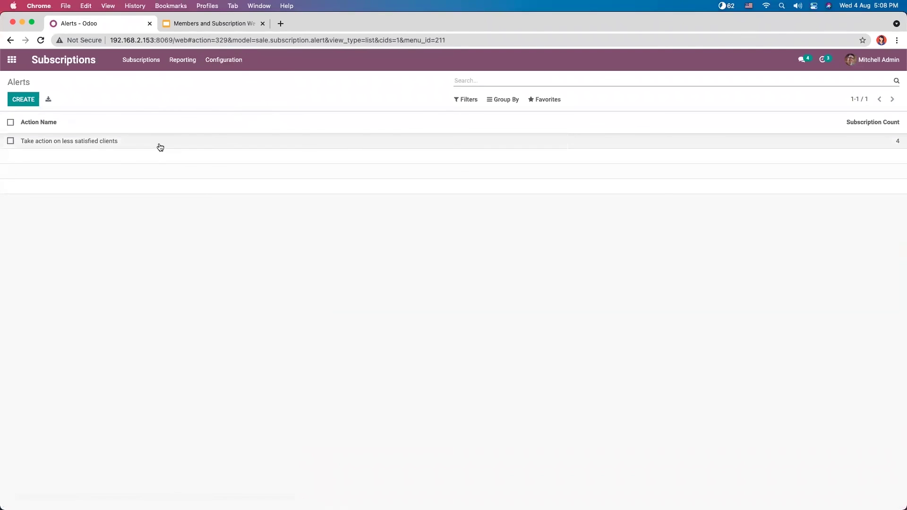
pyautogui.click(159, 141)
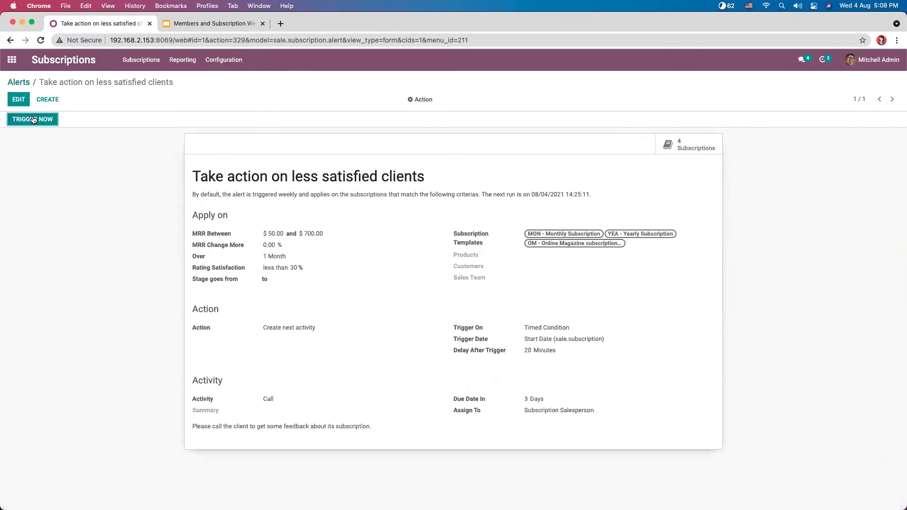
pyautogui.click(19, 99)
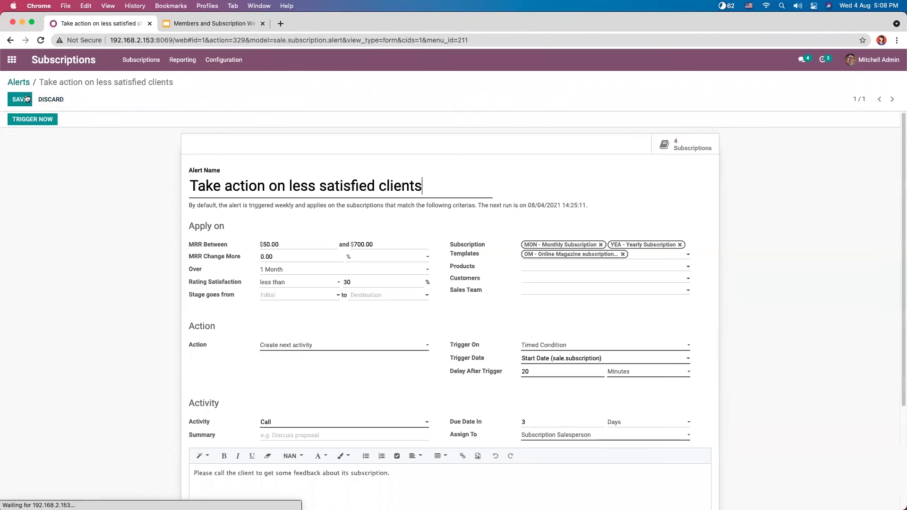
pyautogui.click(289, 344)
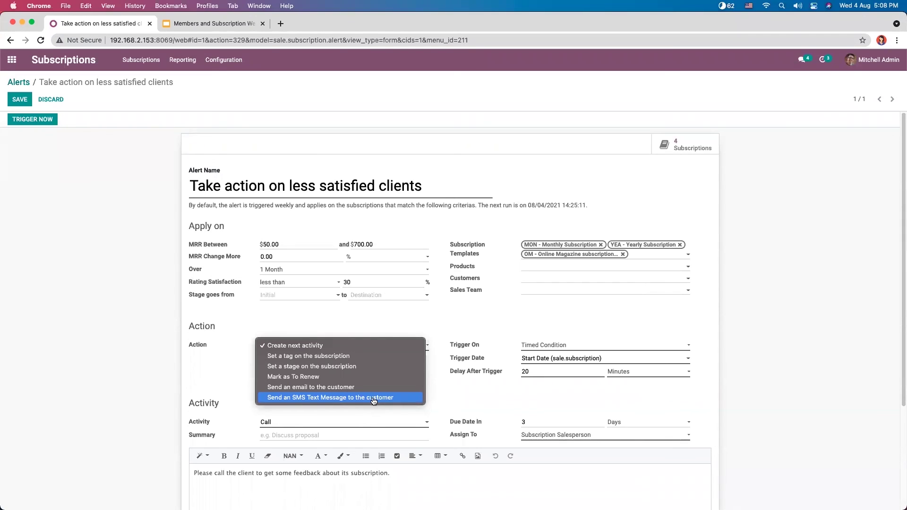
pyautogui.click(225, 373)
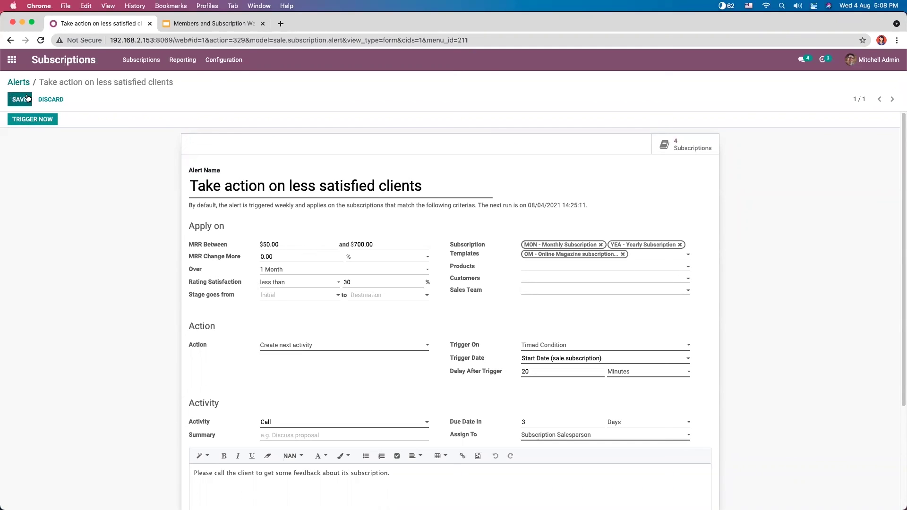
pyautogui.click(27, 98)
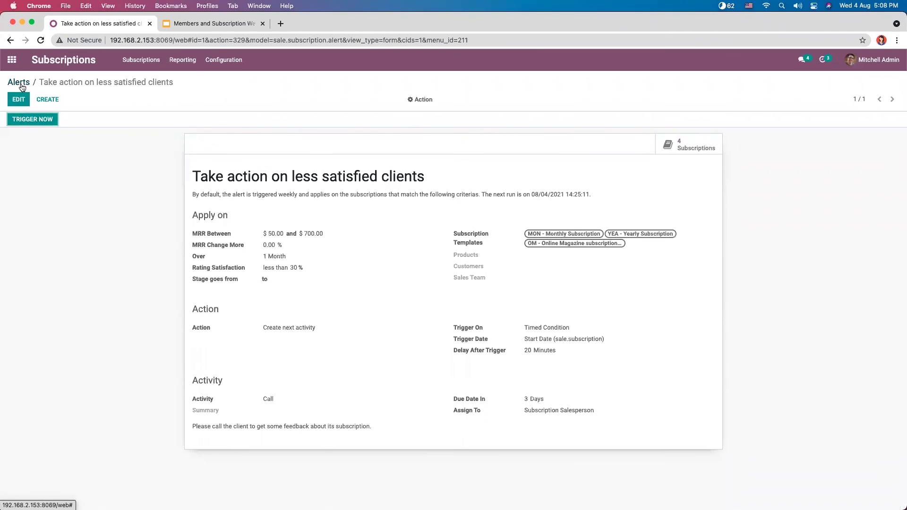
pyautogui.click(20, 83)
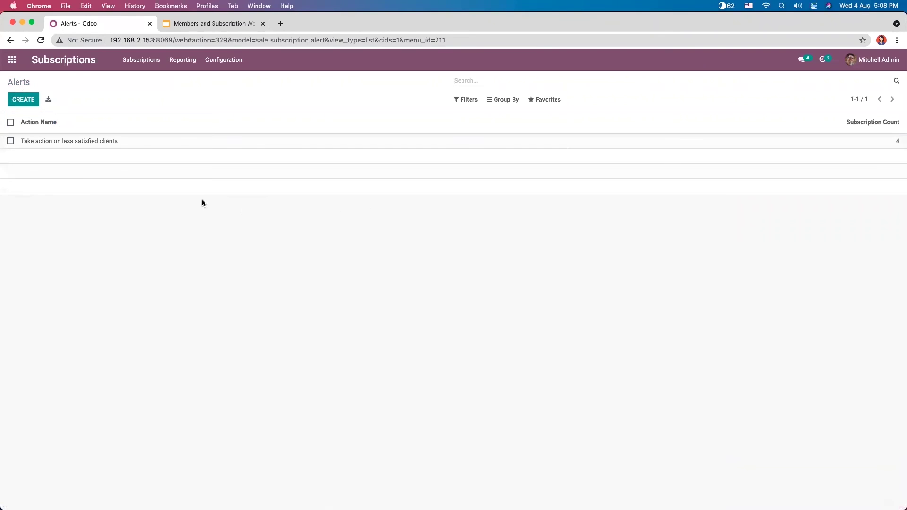
pyautogui.click(203, 24)
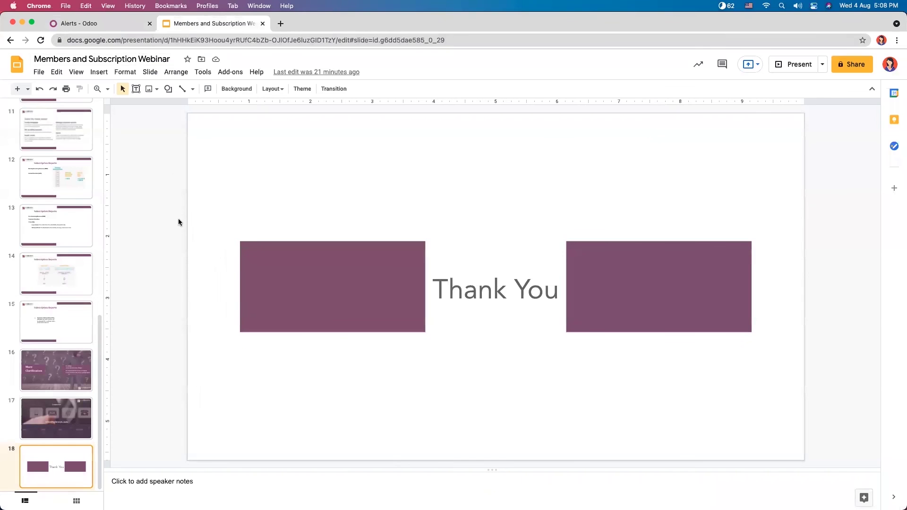